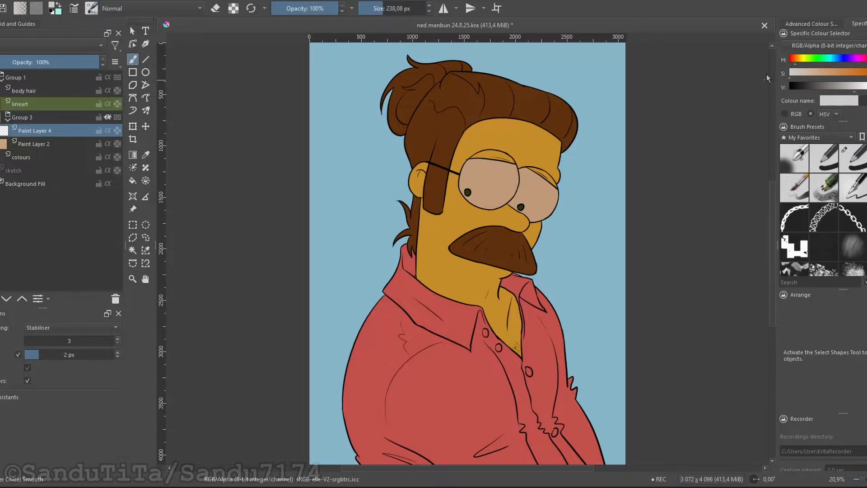
Step: Set the paint colour to white and enlarge the brush to 958.72 px for the hair highlights
{"action": "left_click_drag", "start_coordinate": [857, 94], "coordinate": [866, 93]}
{"action": "left_click_drag", "start_coordinate": [440, 211], "coordinate": [400, 252]}
{"action": "scroll", "coordinate": [399, 251], "scroll_direction": "up", "scroll_amount": 3}
{"action": "mouse_move", "coordinate": [456, 108]}
{"action": "left_mouse_down"}
{"action": "mouse_move", "coordinate": [395, 202]}
{"action": "mouse_move", "coordinate": [434, 245]}
{"action": "left_mouse_up"}
{"action": "left_click", "coordinate": [397, 6]}
{"action": "scroll", "coordinate": [402, 225], "scroll_direction": "up", "scroll_amount": 3}
Step: Try soft white highlight strokes on the hair above the sideburn and undo them
{"action": "left_click_drag", "start_coordinate": [347, 140], "coordinate": [318, 188]}
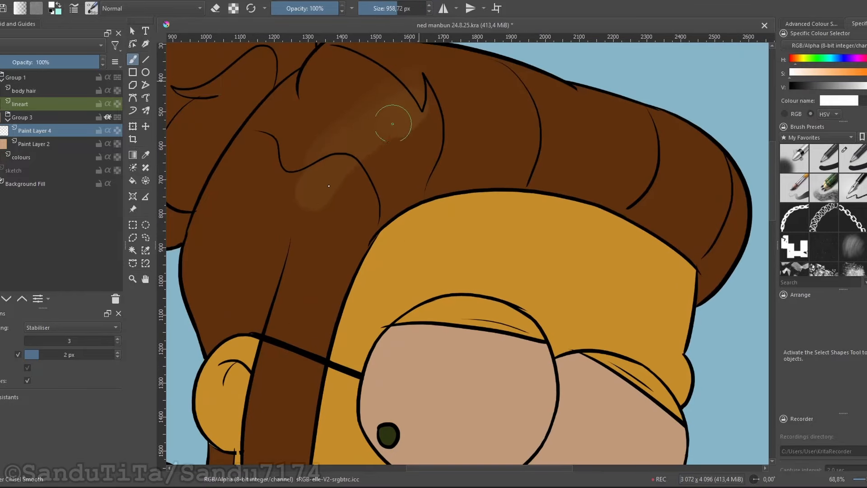
{"action": "left_click_drag", "start_coordinate": [393, 122], "coordinate": [322, 201]}
{"action": "left_click_drag", "start_coordinate": [402, 151], "coordinate": [356, 206]}
{"action": "scroll", "coordinate": [400, 195], "scroll_direction": "down", "scroll_amount": 4}
{"action": "left_click_drag", "start_coordinate": [383, 167], "coordinate": [391, 175]}
{"action": "scroll", "coordinate": [391, 176], "scroll_direction": "up", "scroll_amount": 2}
{"action": "key", "text": "ctrl+z"}
{"action": "key", "text": "ctrl+z"}
{"action": "key", "text": "ctrl+z"}
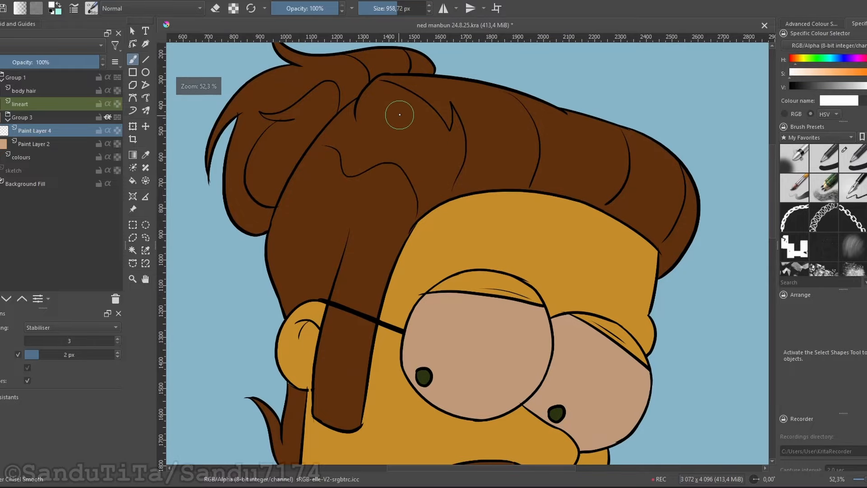
{"action": "mouse_move", "coordinate": [399, 114]}
{"action": "left_mouse_down"}
{"action": "mouse_move", "coordinate": [352, 163]}
{"action": "mouse_move", "coordinate": [359, 183]}
{"action": "mouse_move", "coordinate": [411, 176]}
{"action": "left_mouse_up"}
{"action": "key", "text": "ctrl+z"}
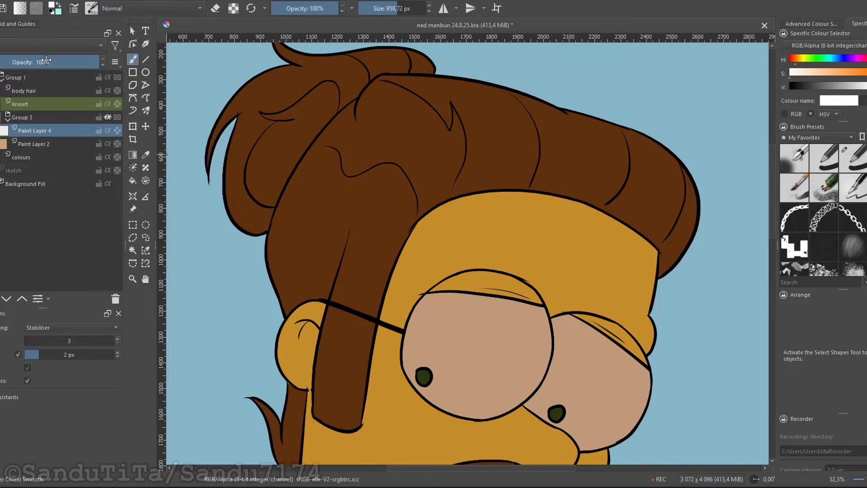
Step: Change Group 3's blending mode so its layers cover the base colours opaquely, and reselect Paint Layer 4
{"action": "left_click", "coordinate": [31, 117]}
{"action": "left_click", "coordinate": [50, 45]}
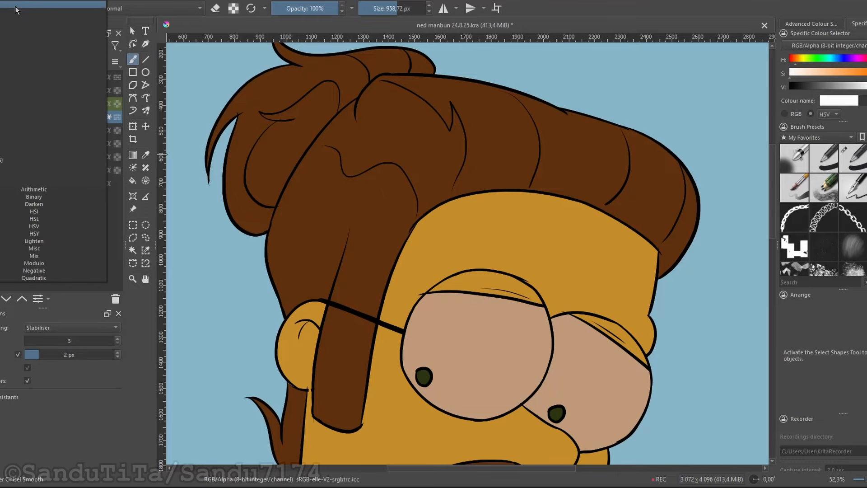
{"action": "left_click", "coordinate": [15, 129]}
{"action": "left_click", "coordinate": [40, 130]}
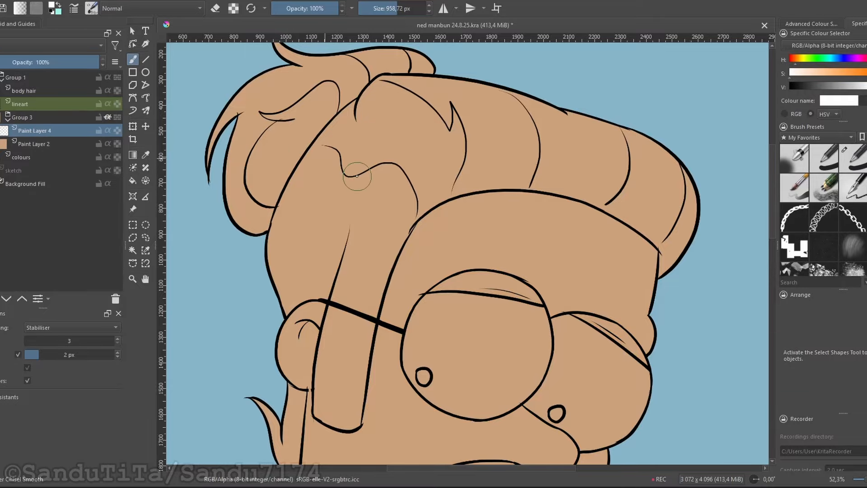
Step: Sample the tan colour covering the figure and darken it to brown
{"action": "left_click_drag", "start_coordinate": [330, 202], "coordinate": [315, 235]}
{"action": "left_click", "coordinate": [346, 174], "text": "ctrl"}
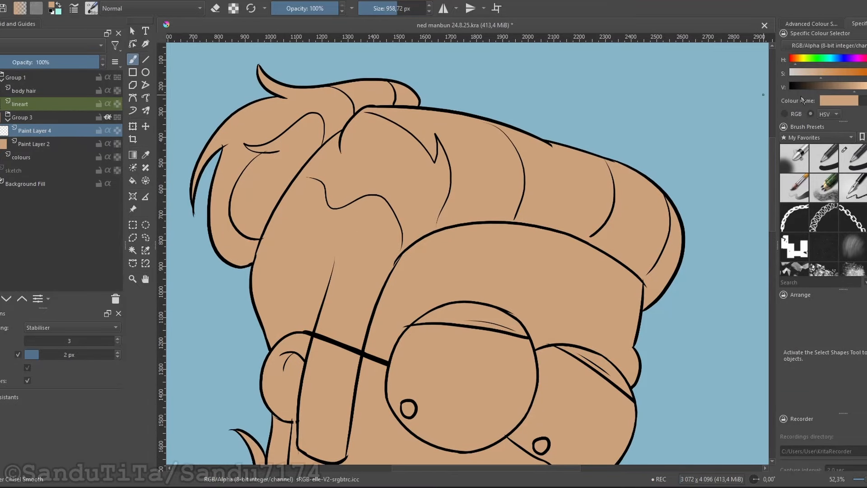
Step: Try filling Paint Layer 4 with the darker brown
{"action": "left_click", "coordinate": [132, 180]}
{"action": "left_click", "coordinate": [343, 203]}
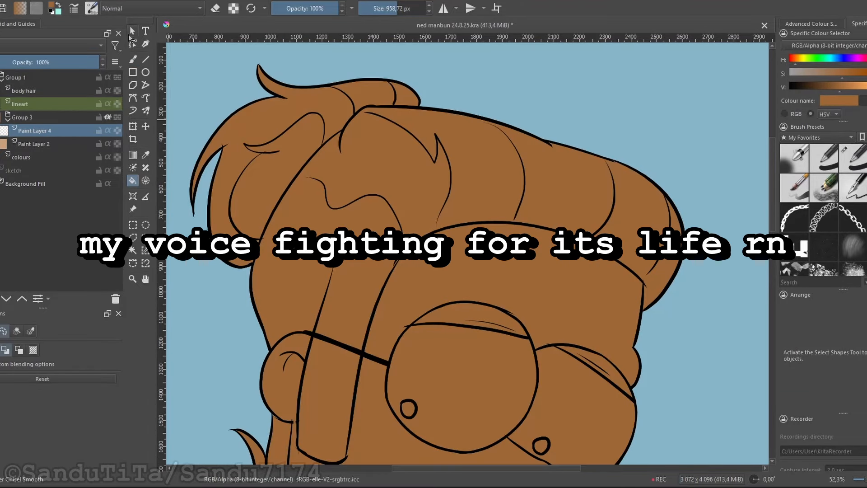
{"action": "key", "text": "b"}
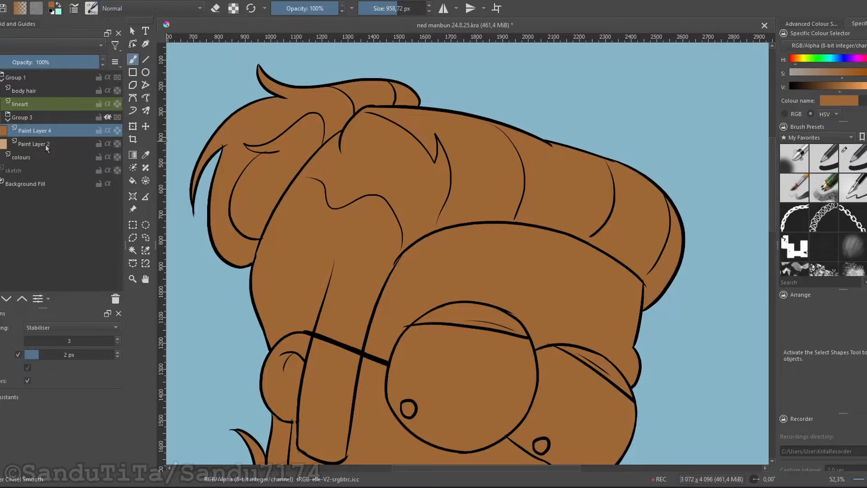
Step: Fill Paint Layer 2 with the darker brown as the base tone
{"action": "left_click", "coordinate": [41, 144]}
{"action": "left_click", "coordinate": [132, 180]}
{"action": "left_click", "coordinate": [320, 207]}
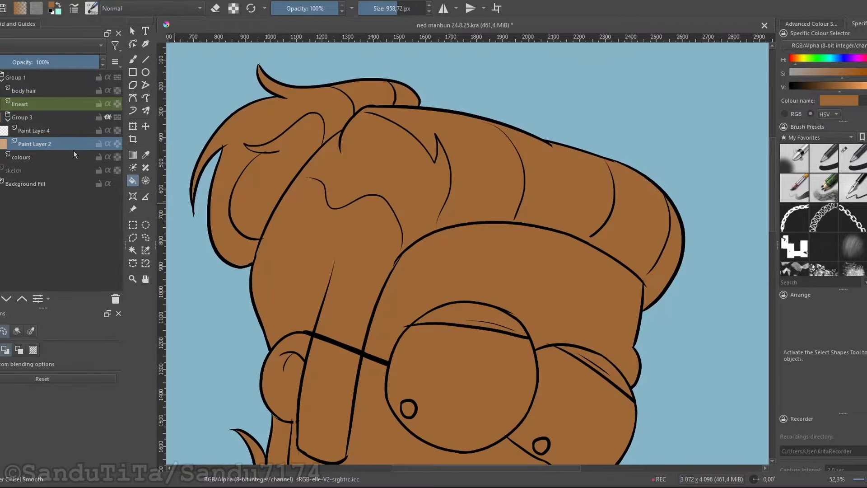
Step: Return to the brush on Paint Layer 4 and set the paint colour to white
{"action": "left_click", "coordinate": [86, 131]}
{"action": "left_click", "coordinate": [133, 60]}
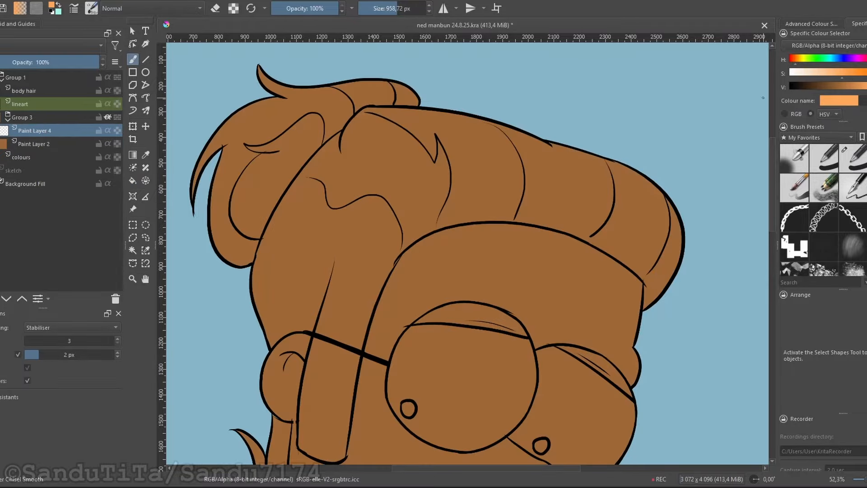
{"action": "left_click", "coordinate": [790, 72]}
Step: Try overlapping separate white strokes and one continuous white stroke across the front hair, undoing each
{"action": "scroll", "coordinate": [380, 168], "scroll_direction": "up", "scroll_amount": 3}
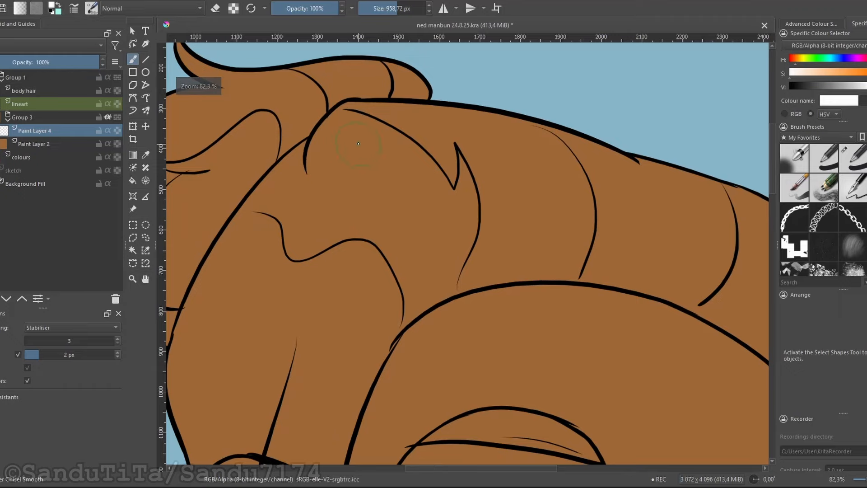
{"action": "mouse_move", "coordinate": [358, 144]}
{"action": "left_mouse_down"}
{"action": "mouse_move", "coordinate": [296, 228]}
{"action": "mouse_move", "coordinate": [363, 149]}
{"action": "mouse_move", "coordinate": [319, 208]}
{"action": "mouse_move", "coordinate": [299, 265]}
{"action": "mouse_move", "coordinate": [355, 191]}
{"action": "mouse_move", "coordinate": [340, 216]}
{"action": "mouse_move", "coordinate": [355, 273]}
{"action": "mouse_move", "coordinate": [412, 245]}
{"action": "mouse_move", "coordinate": [434, 250]}
{"action": "mouse_move", "coordinate": [460, 235]}
{"action": "left_mouse_up"}
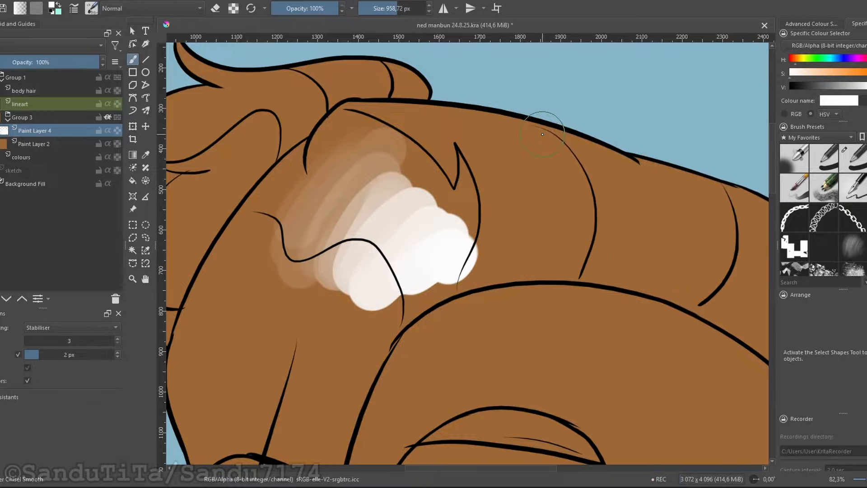
{"action": "key", "text": "ctrl+z"}
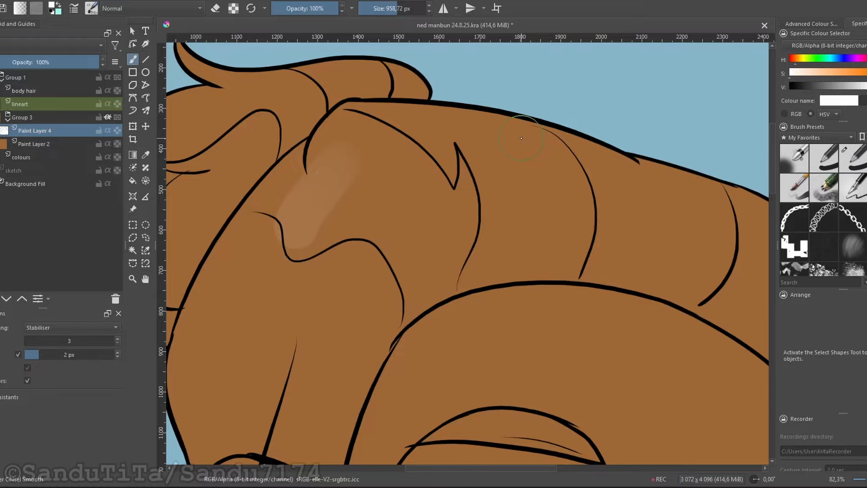
{"action": "key", "text": "ctrl+z"}
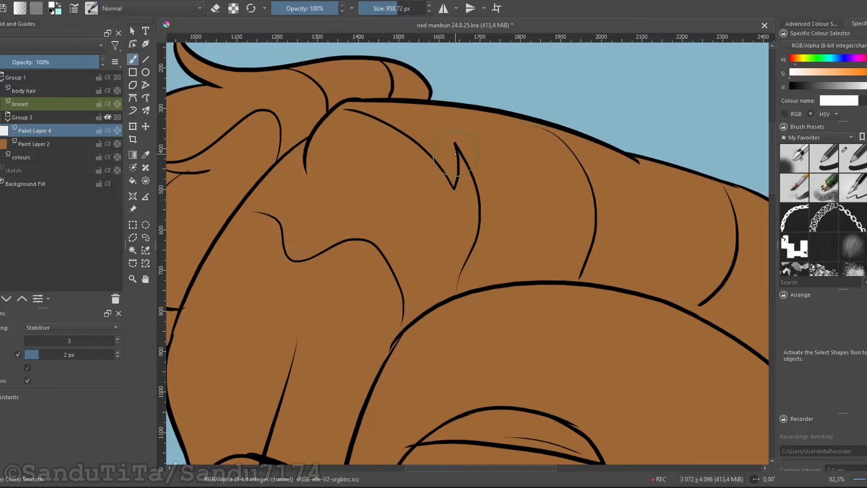
{"action": "key", "text": "ctrl+shift+z"}
{"action": "key", "text": "ctrl+shift+z"}
{"action": "key", "text": "ctrl+z"}
{"action": "key", "text": "ctrl+z"}
{"action": "mouse_move", "coordinate": [360, 192]}
{"action": "left_mouse_down"}
{"action": "mouse_move", "coordinate": [276, 246]}
{"action": "mouse_move", "coordinate": [293, 272]}
{"action": "mouse_move", "coordinate": [400, 261]}
{"action": "mouse_move", "coordinate": [436, 238]}
{"action": "mouse_move", "coordinate": [464, 182]}
{"action": "mouse_move", "coordinate": [514, 191]}
{"action": "mouse_move", "coordinate": [546, 230]}
{"action": "mouse_move", "coordinate": [609, 190]}
{"action": "mouse_move", "coordinate": [631, 227]}
{"action": "mouse_move", "coordinate": [669, 224]}
{"action": "left_mouse_up"}
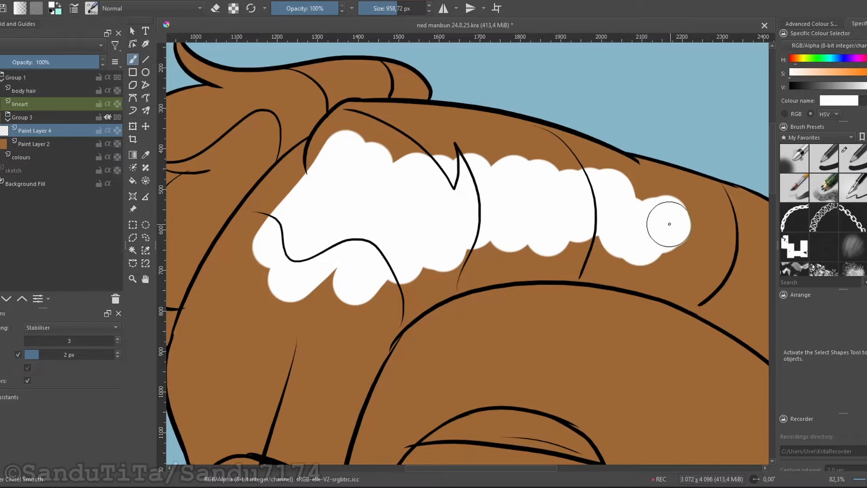
{"action": "key", "text": "ctrl+z"}
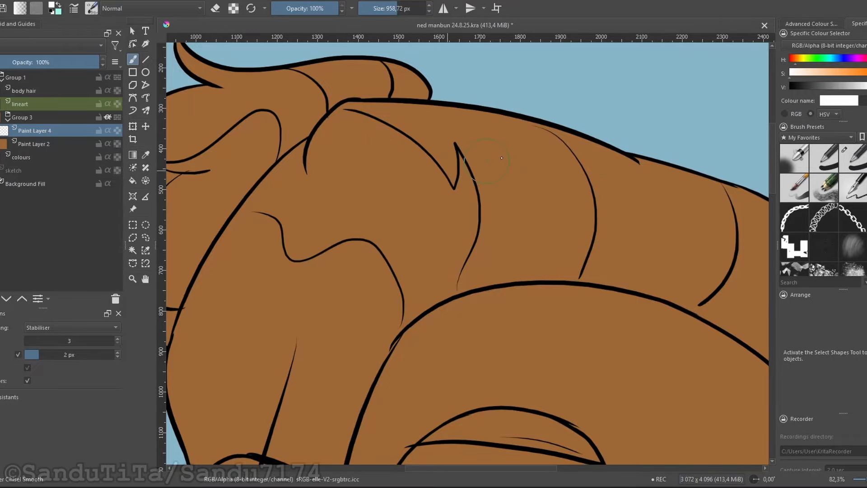
Step: Enlarge the brush to 1156.45 px and paint a white highlight band from above the sideburn along the quiff to its tip
{"action": "mouse_move", "coordinate": [457, 174]}
{"action": "left_mouse_down"}
{"action": "mouse_move", "coordinate": [438, 203]}
{"action": "mouse_move", "coordinate": [410, 224]}
{"action": "mouse_move", "coordinate": [385, 226]}
{"action": "mouse_move", "coordinate": [458, 202]}
{"action": "mouse_move", "coordinate": [418, 214]}
{"action": "left_mouse_up"}
{"action": "mouse_move", "coordinate": [328, 322]}
{"action": "left_mouse_down"}
{"action": "mouse_move", "coordinate": [428, 219]}
{"action": "mouse_move", "coordinate": [378, 234]}
{"action": "left_mouse_up"}
{"action": "key", "text": "ctrl+z"}
{"action": "left_click_drag", "start_coordinate": [335, 323], "coordinate": [387, 239]}
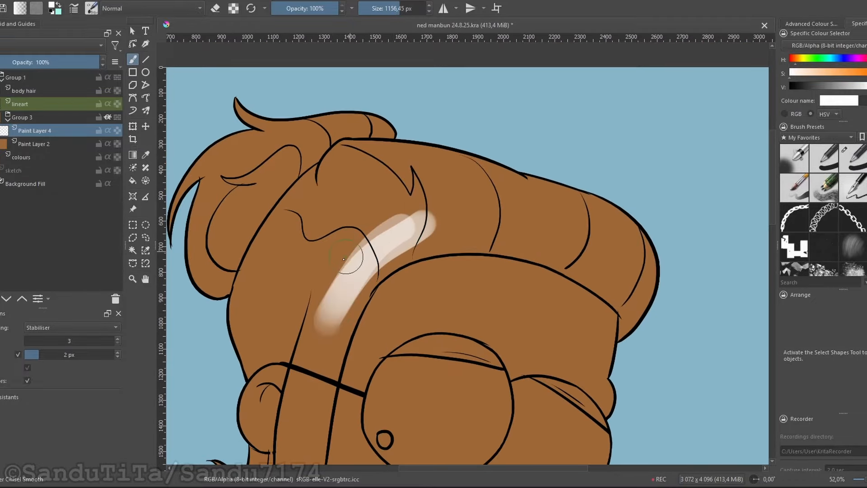
{"action": "mouse_move", "coordinate": [344, 259]}
{"action": "left_mouse_down"}
{"action": "mouse_move", "coordinate": [345, 237]}
{"action": "mouse_move", "coordinate": [338, 258]}
{"action": "mouse_move", "coordinate": [374, 208]}
{"action": "mouse_move", "coordinate": [373, 235]}
{"action": "mouse_move", "coordinate": [392, 188]}
{"action": "mouse_move", "coordinate": [358, 254]}
{"action": "mouse_move", "coordinate": [439, 211]}
{"action": "left_mouse_up"}
{"action": "left_click_drag", "start_coordinate": [402, 232], "coordinate": [472, 209]}
{"action": "mouse_move", "coordinate": [372, 248]}
{"action": "left_mouse_down"}
{"action": "mouse_move", "coordinate": [497, 224]}
{"action": "mouse_move", "coordinate": [472, 235]}
{"action": "mouse_move", "coordinate": [462, 221]}
{"action": "mouse_move", "coordinate": [641, 289]}
{"action": "left_mouse_up"}
{"action": "mouse_move", "coordinate": [587, 244]}
{"action": "left_mouse_down"}
{"action": "mouse_move", "coordinate": [630, 321]}
{"action": "mouse_move", "coordinate": [634, 311]}
{"action": "left_mouse_up"}
{"action": "left_click_drag", "start_coordinate": [564, 223], "coordinate": [620, 335]}
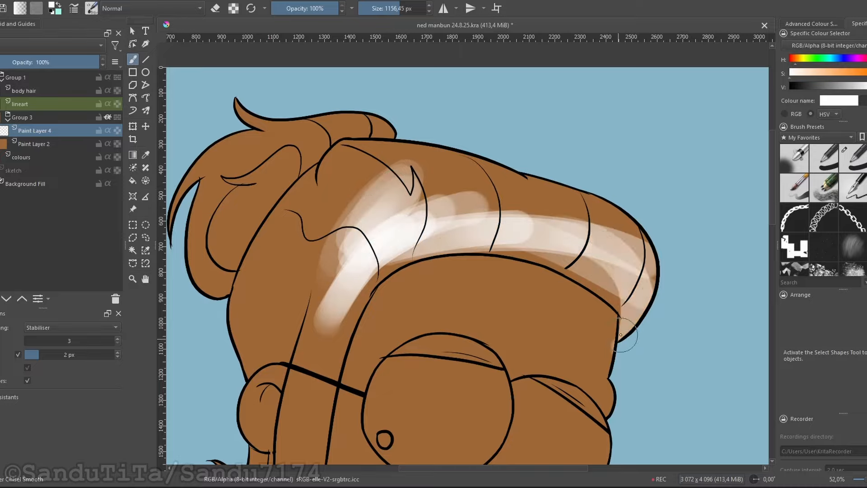
Step: Brighten the quiff's highlight with more overlapping white strokes and extend it toward the upper hairline
{"action": "left_click_drag", "start_coordinate": [587, 239], "coordinate": [641, 293]}
{"action": "mouse_move", "coordinate": [384, 217]}
{"action": "left_mouse_down"}
{"action": "mouse_move", "coordinate": [441, 194]}
{"action": "mouse_move", "coordinate": [624, 229]}
{"action": "mouse_move", "coordinate": [646, 271]}
{"action": "left_mouse_up"}
{"action": "left_click_drag", "start_coordinate": [328, 225], "coordinate": [369, 238]}
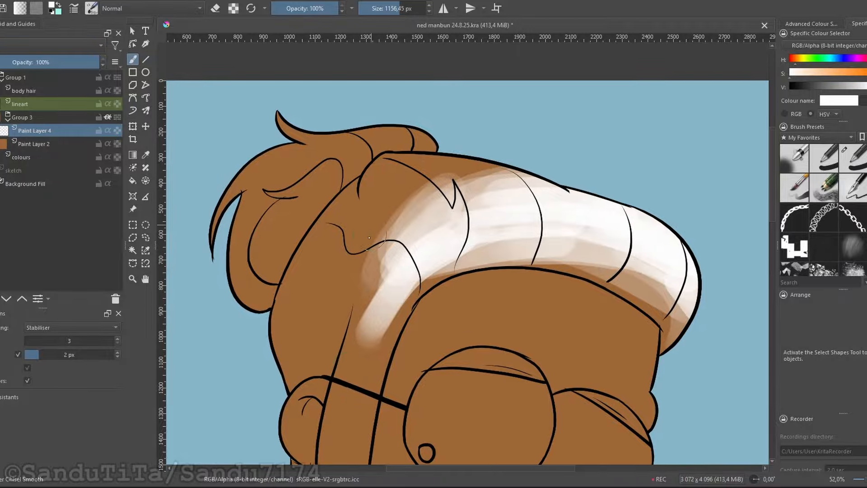
{"action": "left_click_drag", "start_coordinate": [356, 307], "coordinate": [440, 176]}
{"action": "mouse_move", "coordinate": [375, 203]}
{"action": "left_mouse_down"}
{"action": "mouse_move", "coordinate": [495, 158]}
{"action": "mouse_move", "coordinate": [528, 162]}
{"action": "left_mouse_up"}
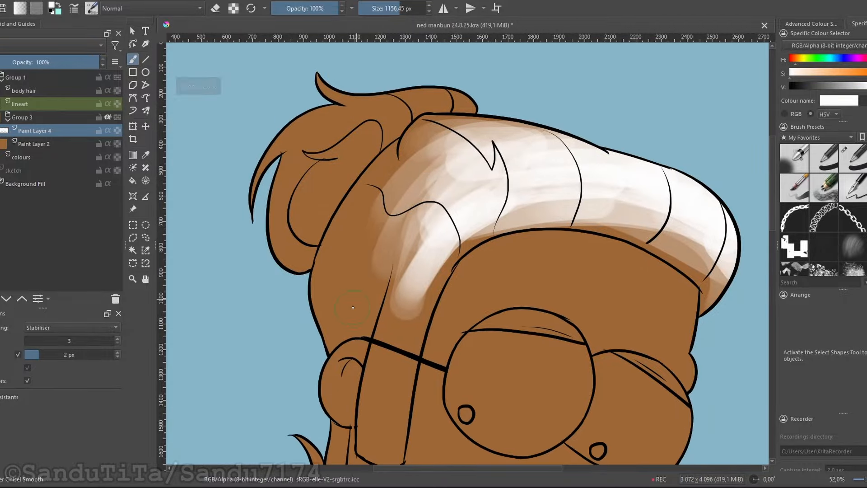
Step: Add faint white highlights to the side hair and build up a white highlight down the sideburn
{"action": "left_click_drag", "start_coordinate": [353, 308], "coordinate": [399, 194]}
{"action": "scroll", "coordinate": [361, 264], "scroll_direction": "up", "scroll_amount": 2}
{"action": "scroll", "coordinate": [408, 239], "scroll_direction": "down", "scroll_amount": 3}
{"action": "left_click_drag", "start_coordinate": [393, 316], "coordinate": [462, 192]}
{"action": "left_click_drag", "start_coordinate": [409, 258], "coordinate": [386, 361]}
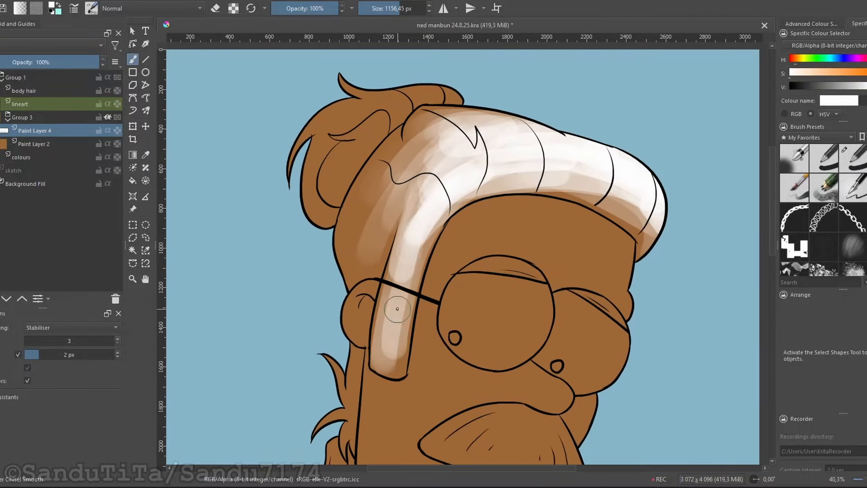
{"action": "left_click_drag", "start_coordinate": [397, 309], "coordinate": [390, 361]}
Step: Build up curved white highlights across the forehead with overlapping strokes
{"action": "mouse_move", "coordinate": [356, 234]}
{"action": "left_mouse_down"}
{"action": "mouse_move", "coordinate": [501, 246]}
{"action": "mouse_move", "coordinate": [492, 253]}
{"action": "left_mouse_up"}
{"action": "mouse_move", "coordinate": [401, 226]}
{"action": "left_mouse_down"}
{"action": "mouse_move", "coordinate": [458, 210]}
{"action": "mouse_move", "coordinate": [508, 252]}
{"action": "left_mouse_up"}
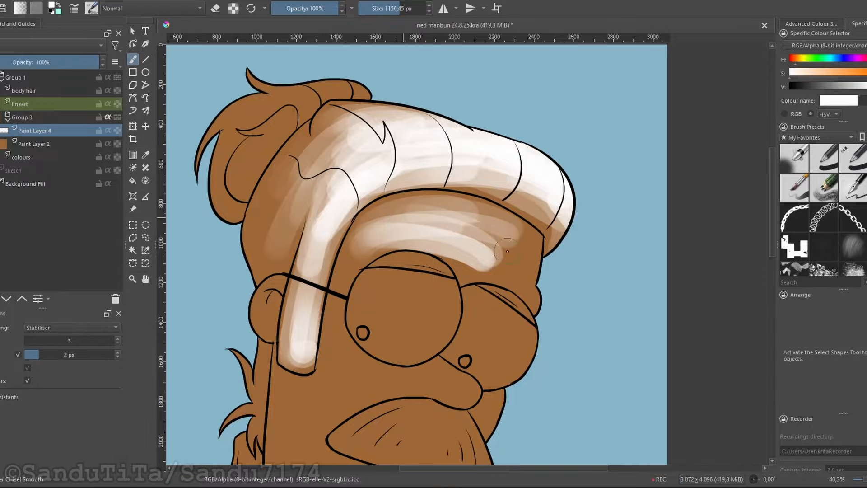
{"action": "scroll", "coordinate": [507, 252], "scroll_direction": "up", "scroll_amount": 3}
{"action": "mouse_move", "coordinate": [426, 248]}
{"action": "left_mouse_down"}
{"action": "mouse_move", "coordinate": [497, 261]}
{"action": "mouse_move", "coordinate": [439, 212]}
{"action": "mouse_move", "coordinate": [504, 257]}
{"action": "left_mouse_up"}
{"action": "scroll", "coordinate": [505, 258], "scroll_direction": "up", "scroll_amount": 1}
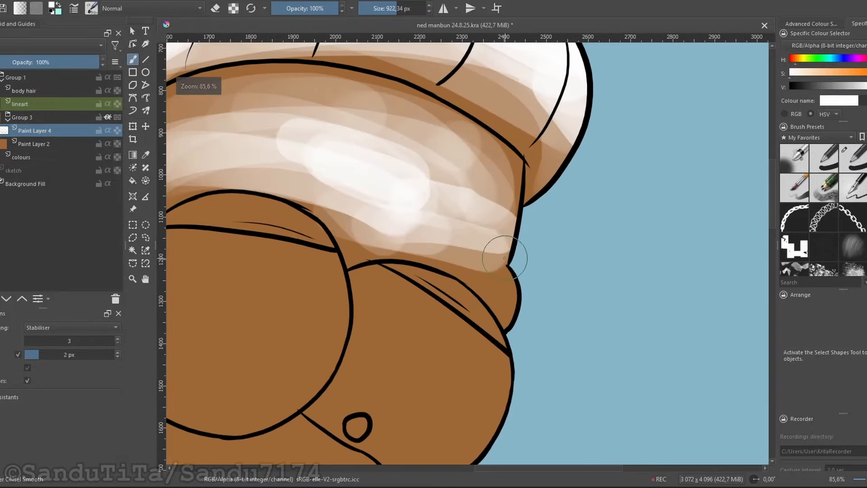
Step: Pan and rotate the canvas, reset its rotation, and view the drawing at whole-page, 100% and fit-width zoom
{"action": "scroll", "coordinate": [505, 258], "scroll_direction": "down", "scroll_amount": 2}
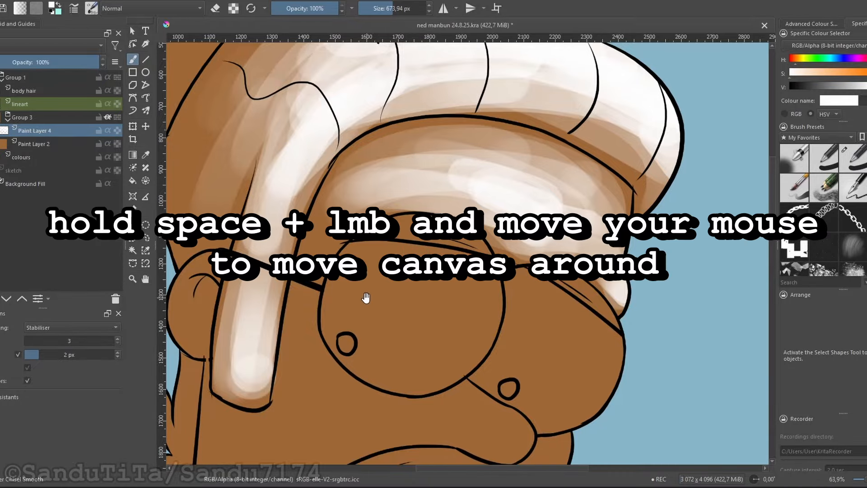
{"action": "mouse_move", "coordinate": [366, 297]}
{"action": "left_mouse_down"}
{"action": "mouse_move", "coordinate": [390, 280]}
{"action": "mouse_move", "coordinate": [402, 244]}
{"action": "mouse_move", "coordinate": [397, 289]}
{"action": "mouse_move", "coordinate": [389, 252]}
{"action": "mouse_move", "coordinate": [375, 269]}
{"action": "left_mouse_up"}
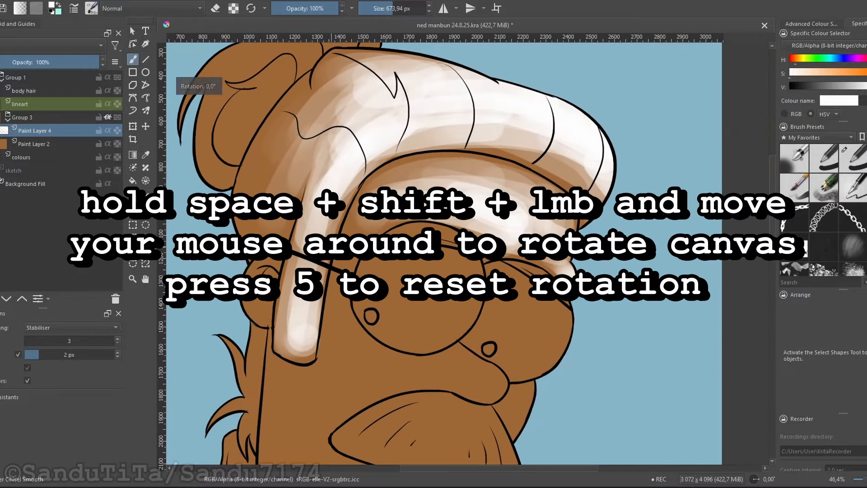
{"action": "left_click_drag", "start_coordinate": [378, 267], "coordinate": [319, 333]}
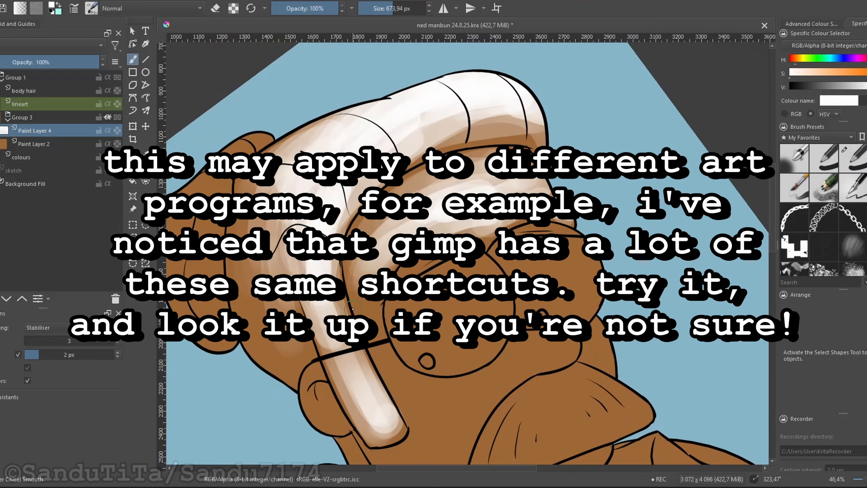
{"action": "key", "text": "5"}
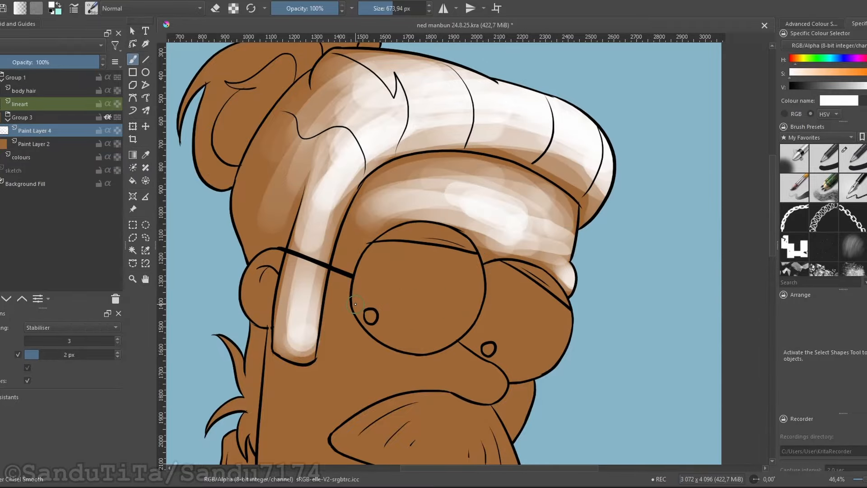
{"action": "key", "text": "2"}
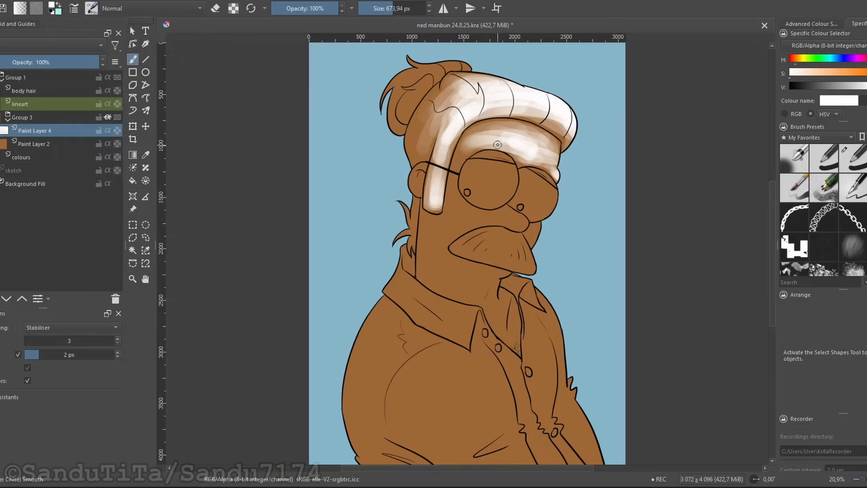
{"action": "key", "text": "1"}
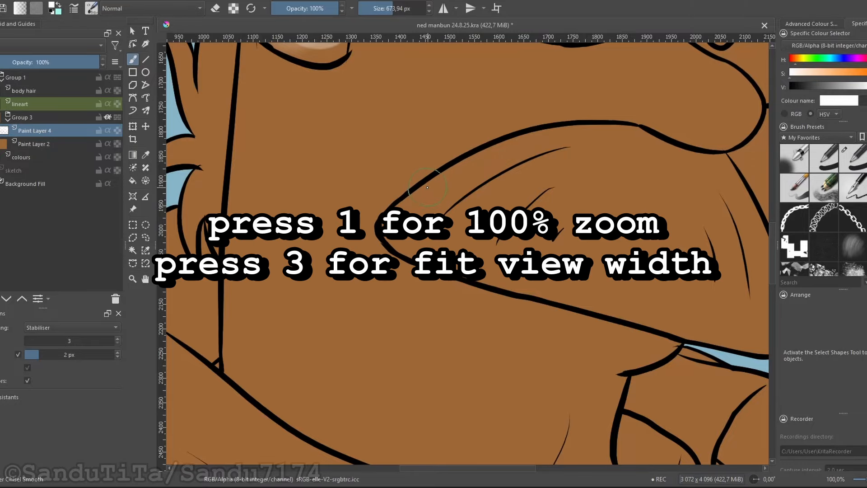
{"action": "key", "text": "3"}
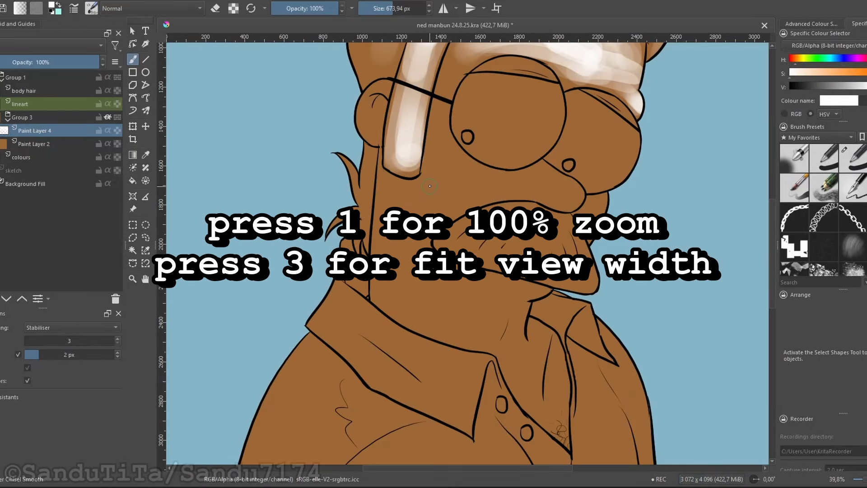
{"action": "key", "text": "3"}
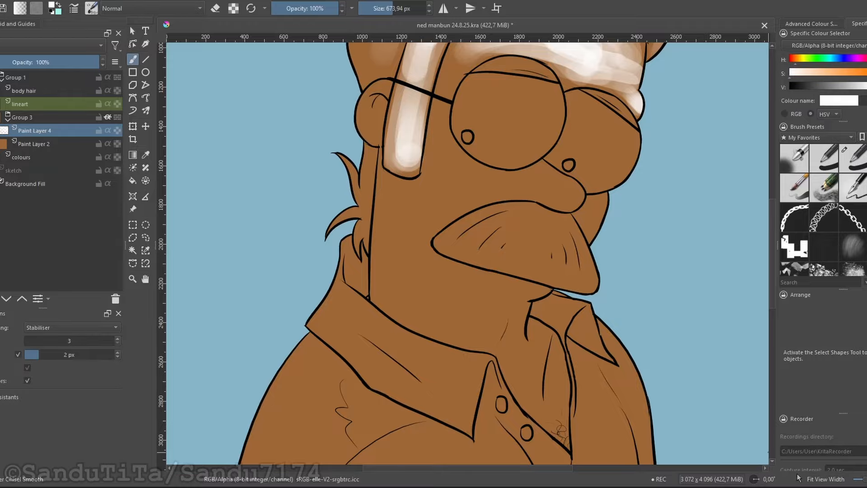
Step: Enlarge the brush to 1961.38 px and build up soft white highlights on both eyeballs
{"action": "scroll", "coordinate": [430, 216], "scroll_direction": "up", "scroll_amount": 2}
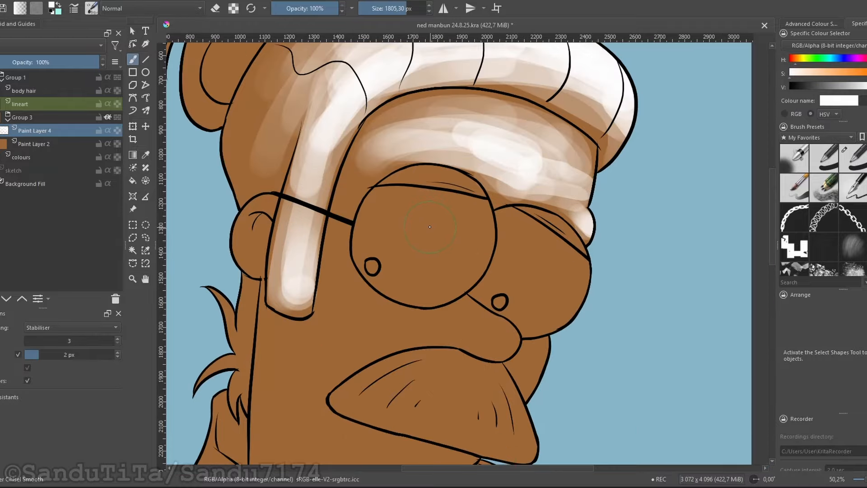
{"action": "mouse_move", "coordinate": [467, 223]}
{"action": "left_mouse_down", "text": "shift"}
{"action": "mouse_move", "coordinate": [446, 223]}
{"action": "mouse_move", "coordinate": [470, 211]}
{"action": "mouse_move", "coordinate": [467, 223]}
{"action": "left_mouse_up", "text": "shift"}
{"action": "scroll", "coordinate": [435, 251], "scroll_direction": "up", "scroll_amount": 1}
{"action": "left_click_drag", "start_coordinate": [378, 242], "coordinate": [451, 267]}
{"action": "left_click_drag", "start_coordinate": [383, 270], "coordinate": [453, 266]}
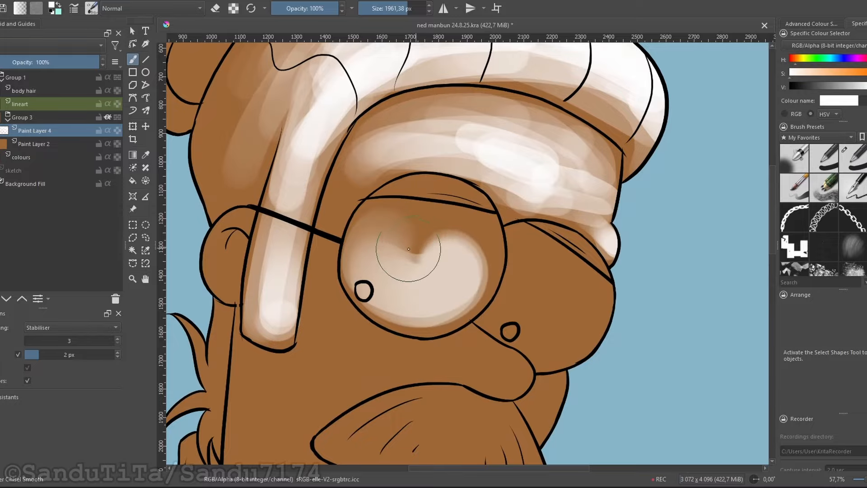
{"action": "mouse_move", "coordinate": [408, 249]}
{"action": "left_mouse_down"}
{"action": "mouse_move", "coordinate": [436, 262]}
{"action": "mouse_move", "coordinate": [428, 262]}
{"action": "mouse_move", "coordinate": [452, 243]}
{"action": "mouse_move", "coordinate": [392, 238]}
{"action": "left_mouse_up"}
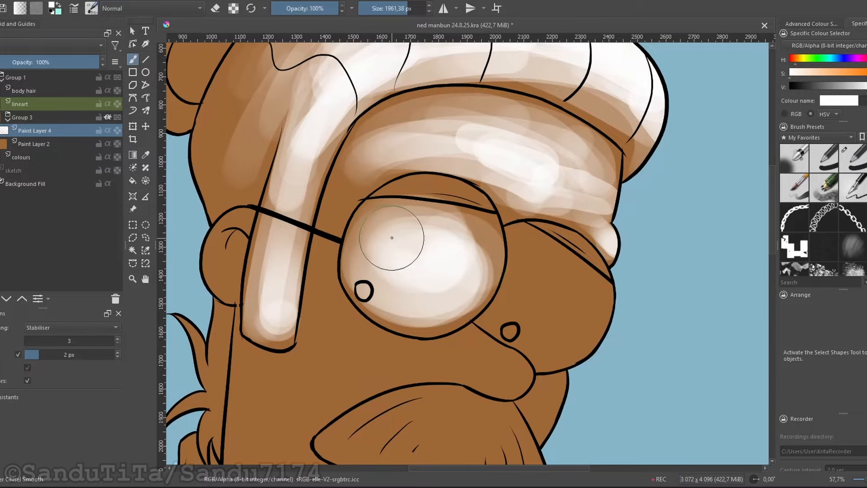
{"action": "mouse_move", "coordinate": [509, 273]}
{"action": "left_mouse_down"}
{"action": "mouse_move", "coordinate": [423, 243]}
{"action": "mouse_move", "coordinate": [461, 271]}
{"action": "mouse_move", "coordinate": [453, 267]}
{"action": "mouse_move", "coordinate": [447, 296]}
{"action": "mouse_move", "coordinate": [488, 282]}
{"action": "mouse_move", "coordinate": [538, 309]}
{"action": "left_mouse_up"}
Step: Paint white highlights on the nose and moustache with a brush of about 1817 px
{"action": "scroll", "coordinate": [487, 283], "scroll_direction": "down", "scroll_amount": 3}
{"action": "scroll", "coordinate": [445, 284], "scroll_direction": "up", "scroll_amount": 2}
{"action": "scroll", "coordinate": [470, 280], "scroll_direction": "down", "scroll_amount": 3}
{"action": "scroll", "coordinate": [431, 294], "scroll_direction": "up", "scroll_amount": 1}
{"action": "left_click_drag", "start_coordinate": [456, 275], "coordinate": [483, 274]}
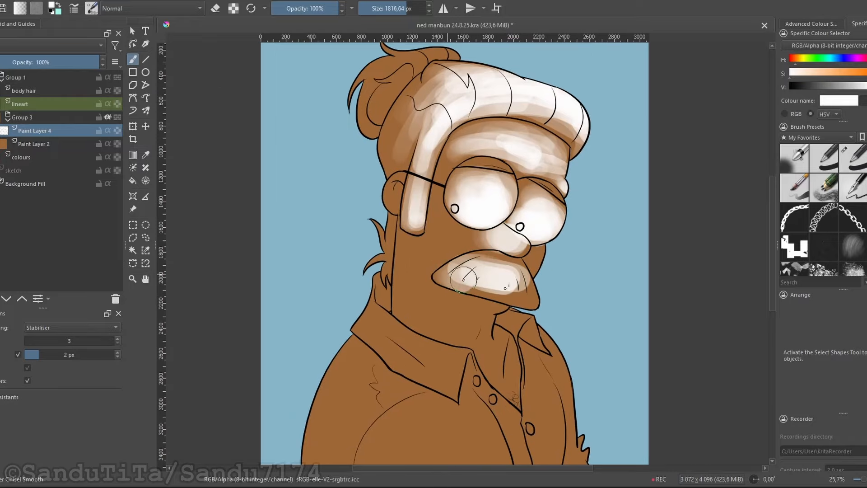
Step: Paint white highlights on the cheek, shoulder and upper sleeve with a brush of about 2726 px
{"action": "left_click_drag", "start_coordinate": [440, 237], "coordinate": [474, 284]}
{"action": "scroll", "coordinate": [474, 244], "scroll_direction": "down", "scroll_amount": 1}
{"action": "scroll", "coordinate": [426, 343], "scroll_direction": "up", "scroll_amount": 1}
{"action": "mouse_move", "coordinate": [393, 334]}
{"action": "left_mouse_down"}
{"action": "mouse_move", "coordinate": [431, 309]}
{"action": "mouse_move", "coordinate": [447, 316]}
{"action": "left_mouse_up"}
{"action": "mouse_move", "coordinate": [433, 356]}
{"action": "left_mouse_down"}
{"action": "mouse_move", "coordinate": [497, 406]}
{"action": "mouse_move", "coordinate": [499, 383]}
{"action": "left_mouse_up"}
{"action": "mouse_move", "coordinate": [397, 325]}
{"action": "left_mouse_down"}
{"action": "mouse_move", "coordinate": [417, 293]}
{"action": "mouse_move", "coordinate": [403, 422]}
{"action": "left_mouse_up"}
{"action": "scroll", "coordinate": [406, 381], "scroll_direction": "down", "scroll_amount": 1}
{"action": "left_click_drag", "start_coordinate": [397, 388], "coordinate": [429, 409]}
{"action": "scroll", "coordinate": [429, 343], "scroll_direction": "up", "scroll_amount": 1}
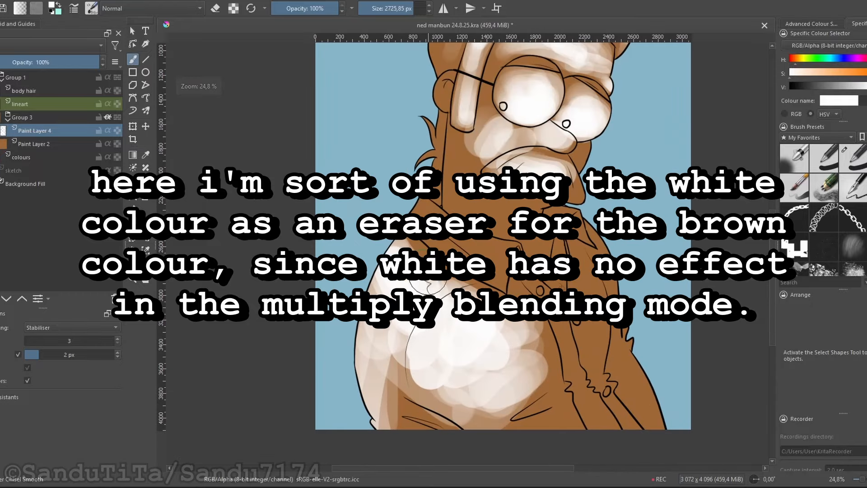
Step: Build up white highlights on the lower sleeve and down the open shirt front
{"action": "left_click_drag", "start_coordinate": [428, 293], "coordinate": [478, 327]}
{"action": "left_click_drag", "start_coordinate": [393, 363], "coordinate": [397, 411]}
{"action": "mouse_move", "coordinate": [528, 432]}
{"action": "left_mouse_down"}
{"action": "mouse_move", "coordinate": [497, 404]}
{"action": "mouse_move", "coordinate": [527, 368]}
{"action": "left_mouse_up"}
{"action": "mouse_move", "coordinate": [610, 317]}
{"action": "left_mouse_down"}
{"action": "mouse_move", "coordinate": [570, 345]}
{"action": "mouse_move", "coordinate": [569, 409]}
{"action": "left_mouse_up"}
{"action": "mouse_move", "coordinate": [505, 330]}
{"action": "left_mouse_down"}
{"action": "mouse_move", "coordinate": [551, 339]}
{"action": "mouse_move", "coordinate": [557, 298]}
{"action": "left_mouse_up"}
Step: Paint white highlights on the neck and shirt collar, using a smaller brush of about 1018 px
{"action": "scroll", "coordinate": [556, 298], "scroll_direction": "up", "scroll_amount": 1}
{"action": "left_click_drag", "start_coordinate": [476, 258], "coordinate": [425, 212]}
{"action": "scroll", "coordinate": [361, 185], "scroll_direction": "up", "scroll_amount": 1}
{"action": "left_click_drag", "start_coordinate": [370, 244], "coordinate": [488, 291]}
{"action": "mouse_move", "coordinate": [429, 284]}
{"action": "left_mouse_down"}
{"action": "mouse_move", "coordinate": [494, 296]}
{"action": "mouse_move", "coordinate": [479, 296]}
{"action": "left_mouse_up"}
{"action": "left_click_drag", "start_coordinate": [547, 280], "coordinate": [499, 298]}
{"action": "scroll", "coordinate": [499, 298], "scroll_direction": "up", "scroll_amount": 1}
{"action": "left_click_drag", "start_coordinate": [512, 372], "coordinate": [502, 302]}
{"action": "scroll", "coordinate": [501, 246], "scroll_direction": "down", "scroll_amount": 1}
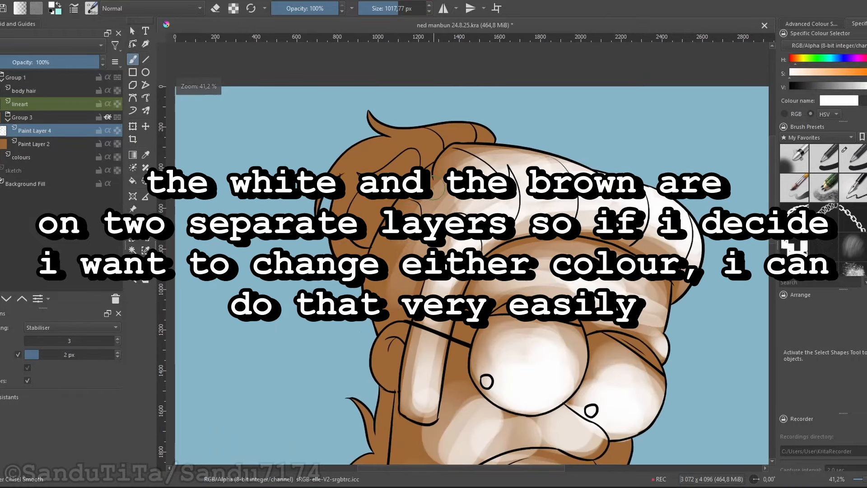
Step: Add white highlights to the hair bun, the ear and the far side of the shirt
{"action": "scroll", "coordinate": [542, 246], "scroll_direction": "up", "scroll_amount": 3}
{"action": "scroll", "coordinate": [558, 247], "scroll_direction": "down", "scroll_amount": 3}
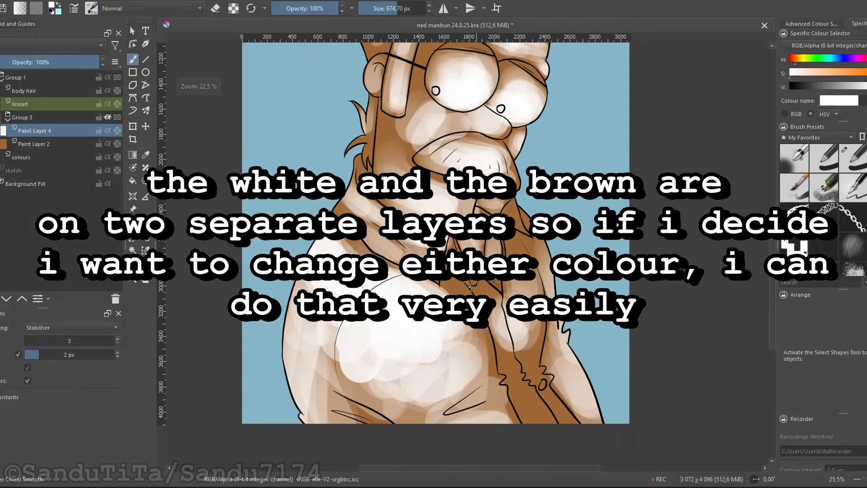
{"action": "mouse_move", "coordinate": [511, 289]}
{"action": "left_mouse_down"}
{"action": "mouse_move", "coordinate": [557, 430]}
{"action": "mouse_move", "coordinate": [548, 416]}
{"action": "left_mouse_up"}
{"action": "scroll", "coordinate": [549, 416], "scroll_direction": "down", "scroll_amount": 1}
{"action": "scroll", "coordinate": [431, 341], "scroll_direction": "up", "scroll_amount": 1}
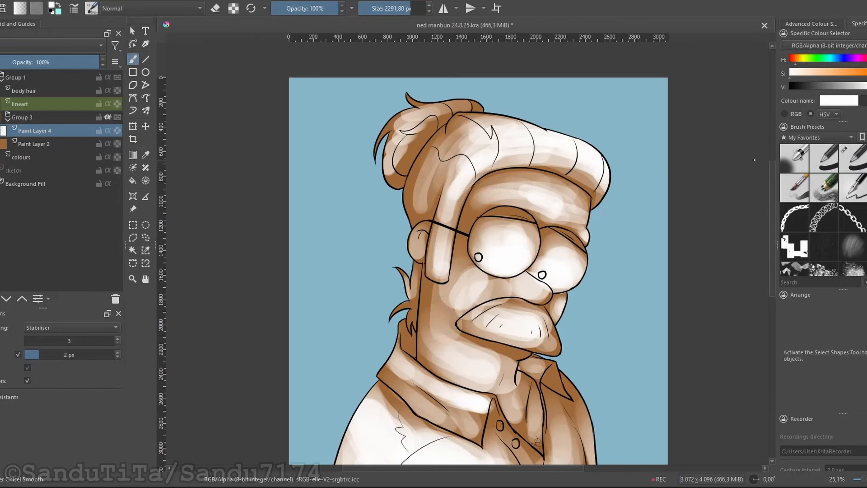
Step: Switch from the smooth painting brush to the blur blender preset in the favourites
{"action": "left_click_drag", "start_coordinate": [453, 299], "coordinate": [429, 293]}
{"action": "key", "text": "/"}
{"action": "scroll", "coordinate": [396, 299], "scroll_direction": "down", "scroll_amount": 2}
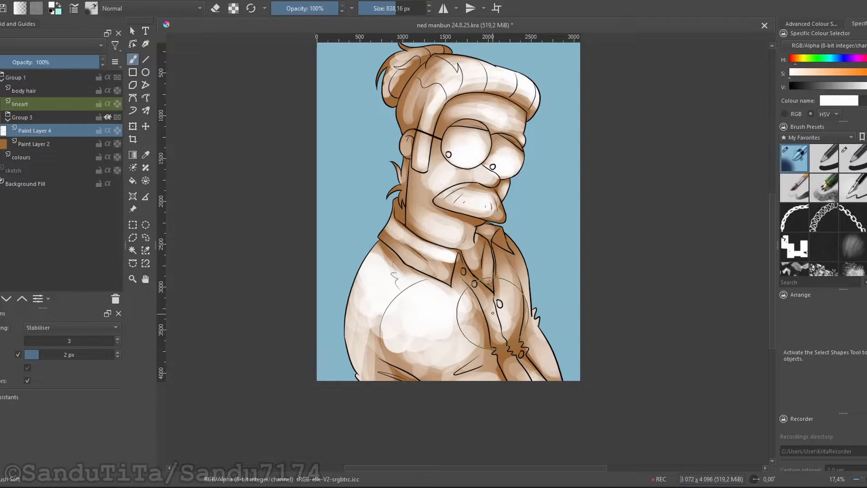
{"action": "scroll", "coordinate": [396, 299], "scroll_direction": "up", "scroll_amount": 1}
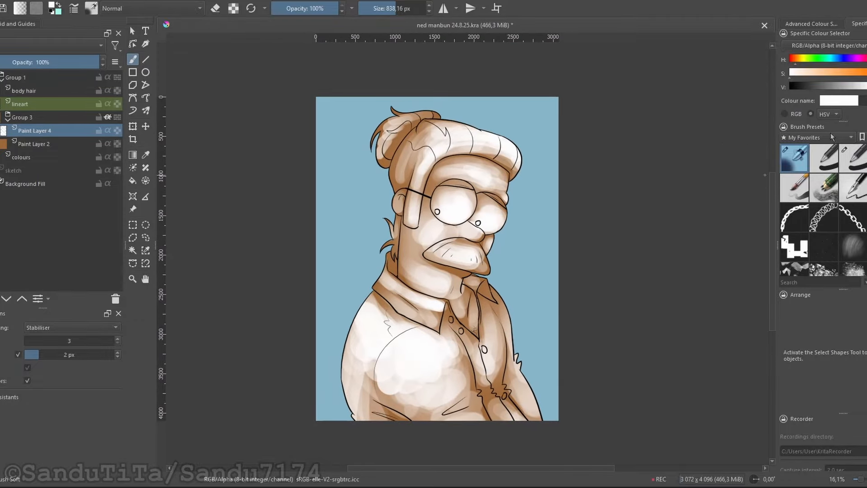
{"action": "scroll", "coordinate": [396, 204], "scroll_direction": "up", "scroll_amount": 1}
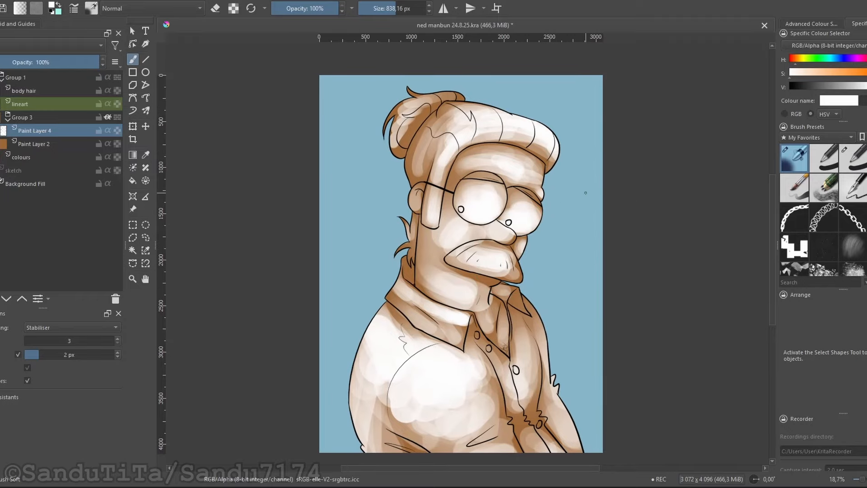
{"action": "scroll", "coordinate": [836, 212], "scroll_direction": "down", "scroll_amount": 2}
{"action": "left_click", "coordinate": [855, 216]}
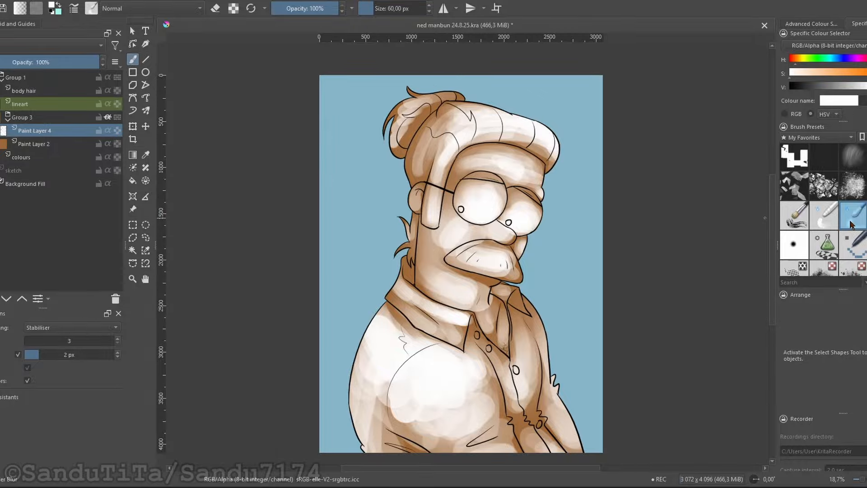
{"action": "mouse_move", "coordinate": [859, 214]}
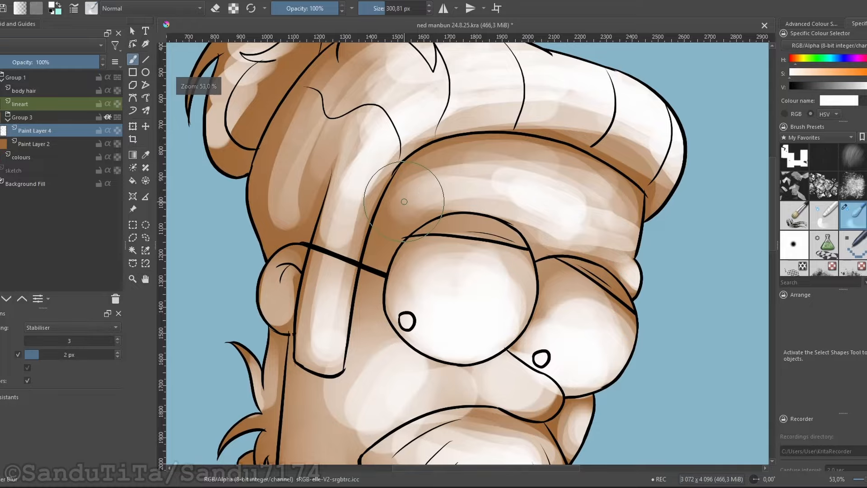
Step: Blend the forehead highlights into soft gradients with the blur brush at about 301 px and 231 px
{"action": "mouse_move", "coordinate": [458, 169]}
{"action": "left_mouse_down"}
{"action": "mouse_move", "coordinate": [420, 187]}
{"action": "mouse_move", "coordinate": [526, 155]}
{"action": "left_mouse_up"}
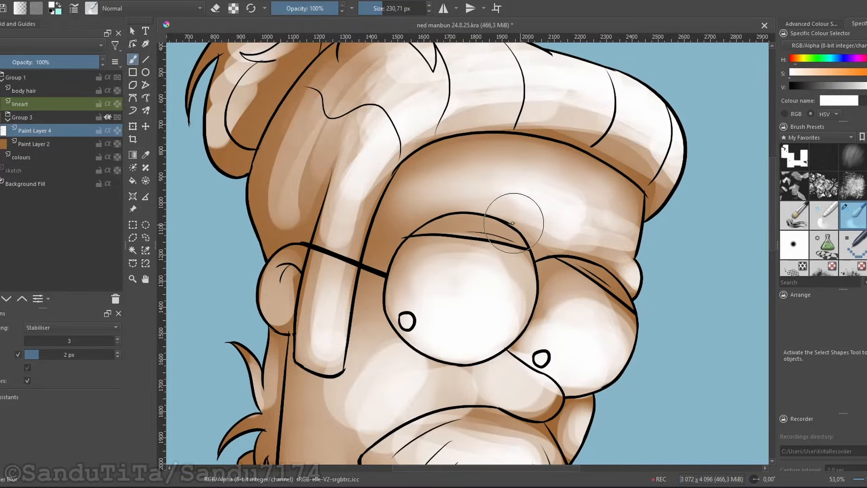
{"action": "left_click_drag", "start_coordinate": [515, 221], "coordinate": [605, 255]}
{"action": "left_click_drag", "start_coordinate": [464, 161], "coordinate": [407, 241]}
Step: Blend the highlights on the cheek and nose above the moustache with a blur brush of about 162 px
{"action": "mouse_move", "coordinate": [337, 320]}
{"action": "left_mouse_down"}
{"action": "mouse_move", "coordinate": [348, 261]}
{"action": "mouse_move", "coordinate": [356, 258]}
{"action": "mouse_move", "coordinate": [375, 285]}
{"action": "mouse_move", "coordinate": [373, 277]}
{"action": "left_mouse_up"}
{"action": "mouse_move", "coordinate": [437, 343]}
{"action": "left_mouse_down"}
{"action": "mouse_move", "coordinate": [402, 232]}
{"action": "mouse_move", "coordinate": [387, 281]}
{"action": "mouse_move", "coordinate": [419, 207]}
{"action": "mouse_move", "coordinate": [545, 236]}
{"action": "mouse_move", "coordinate": [522, 244]}
{"action": "mouse_move", "coordinate": [496, 275]}
{"action": "left_mouse_up"}
{"action": "mouse_move", "coordinate": [571, 245]}
{"action": "left_mouse_down"}
{"action": "mouse_move", "coordinate": [496, 245]}
{"action": "mouse_move", "coordinate": [547, 251]}
{"action": "left_mouse_up"}
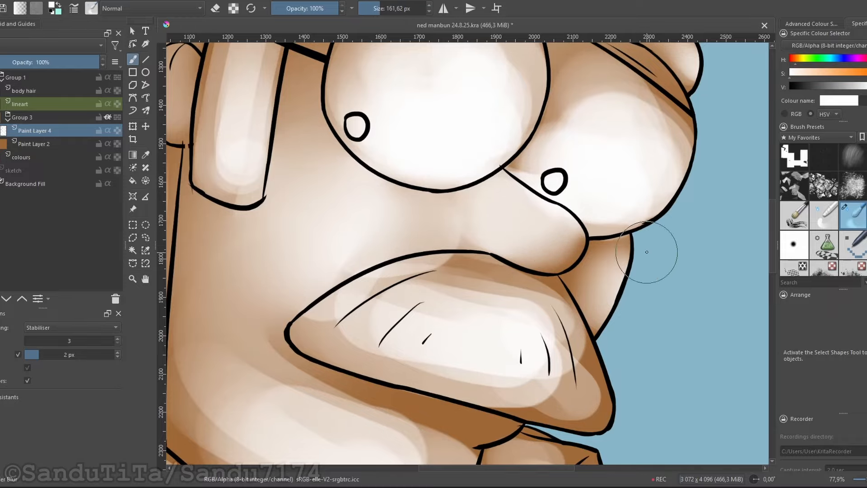
{"action": "scroll", "coordinate": [603, 282], "scroll_direction": "down", "scroll_amount": 3}
{"action": "left_click_drag", "start_coordinate": [602, 283], "coordinate": [559, 277]}
{"action": "scroll", "coordinate": [461, 299], "scroll_direction": "up", "scroll_amount": 1}
{"action": "left_click_drag", "start_coordinate": [460, 300], "coordinate": [501, 254]}
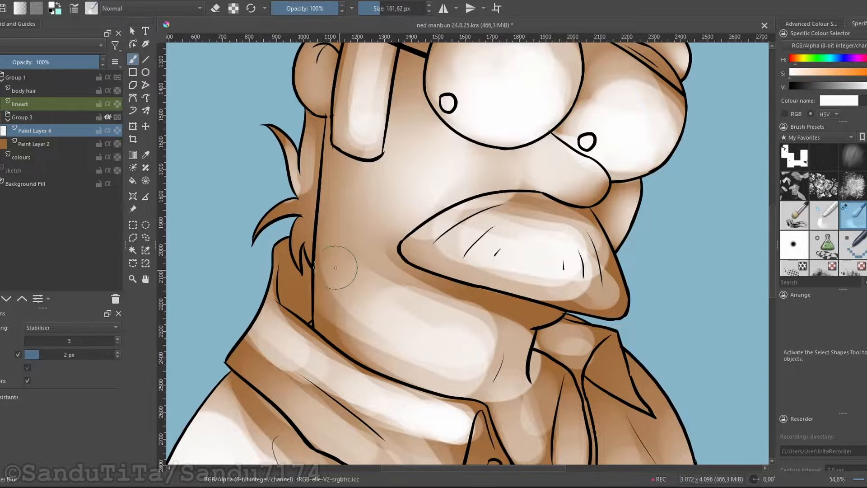
Step: Smooth the neck highlights below the moustache with a blur brush of about 241 px and undo the last blending stroke
{"action": "mouse_move", "coordinate": [339, 301]}
{"action": "left_mouse_down"}
{"action": "mouse_move", "coordinate": [413, 342]}
{"action": "mouse_move", "coordinate": [465, 348]}
{"action": "mouse_move", "coordinate": [455, 362]}
{"action": "left_mouse_up"}
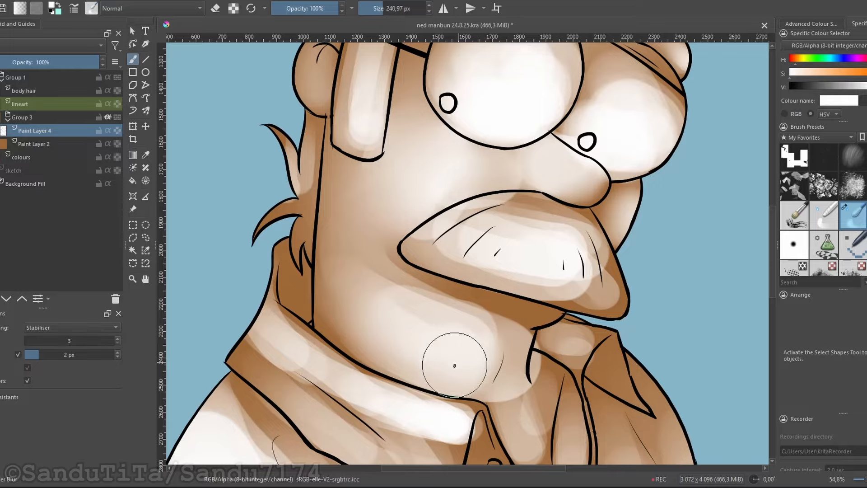
{"action": "mouse_move", "coordinate": [442, 333]}
{"action": "left_mouse_down"}
{"action": "mouse_move", "coordinate": [488, 342]}
{"action": "mouse_move", "coordinate": [506, 334]}
{"action": "left_mouse_up"}
{"action": "mouse_move", "coordinate": [342, 262]}
{"action": "left_mouse_down"}
{"action": "mouse_move", "coordinate": [424, 294]}
{"action": "mouse_move", "coordinate": [376, 218]}
{"action": "left_mouse_up"}
{"action": "mouse_move", "coordinate": [376, 218]}
{"action": "left_mouse_down"}
{"action": "mouse_move", "coordinate": [375, 269]}
{"action": "mouse_move", "coordinate": [389, 256]}
{"action": "mouse_move", "coordinate": [430, 260]}
{"action": "mouse_move", "coordinate": [514, 201]}
{"action": "mouse_move", "coordinate": [478, 239]}
{"action": "left_mouse_up"}
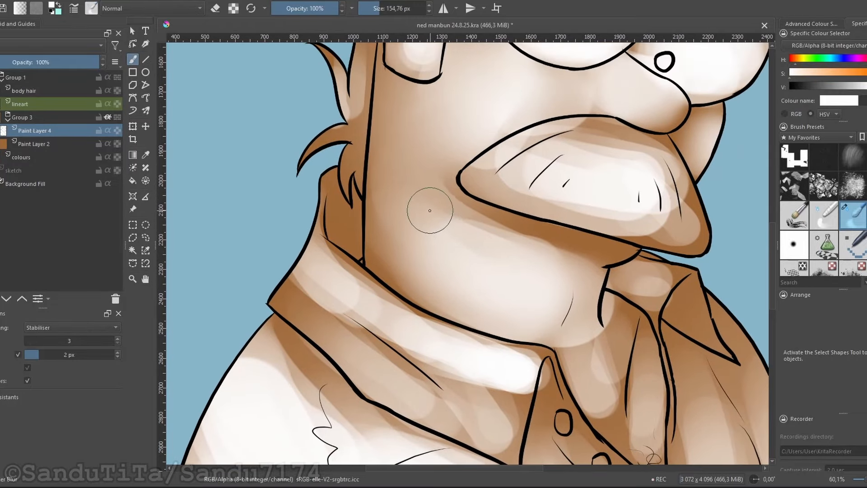
{"action": "mouse_move", "coordinate": [433, 202]}
{"action": "left_mouse_down"}
{"action": "mouse_move", "coordinate": [397, 249]}
{"action": "mouse_move", "coordinate": [510, 278]}
{"action": "mouse_move", "coordinate": [588, 270]}
{"action": "mouse_move", "coordinate": [485, 316]}
{"action": "left_mouse_up"}
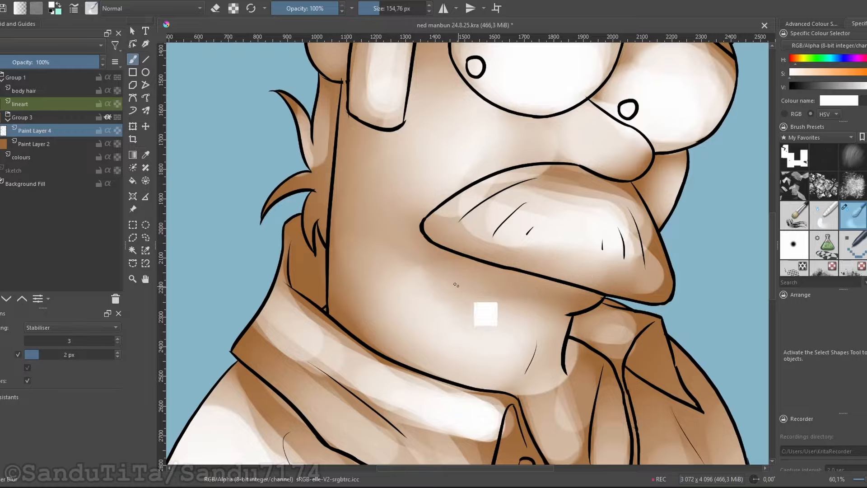
{"action": "key", "text": "ctrl+z"}
Step: Soften the shading between the jaw and neck beside the moustache corner with a blur brush of about 155 px
{"action": "left_click_drag", "start_coordinate": [431, 248], "coordinate": [425, 249]}
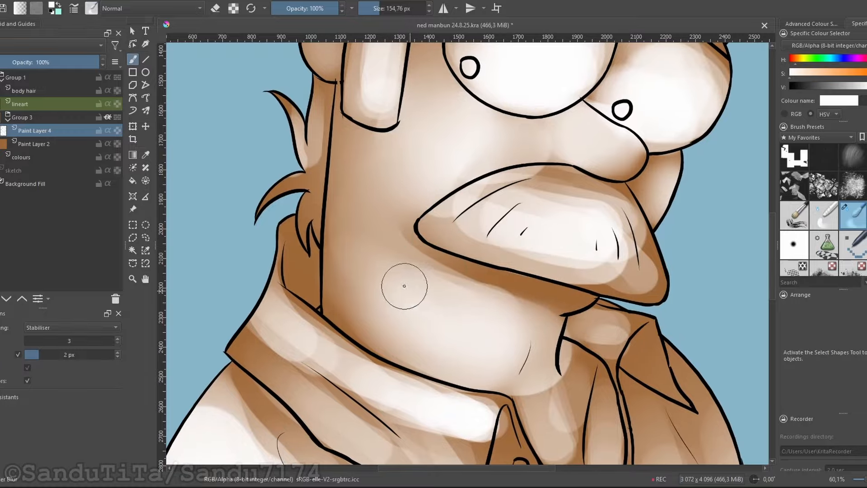
{"action": "scroll", "coordinate": [526, 345], "scroll_direction": "down", "scroll_amount": 2}
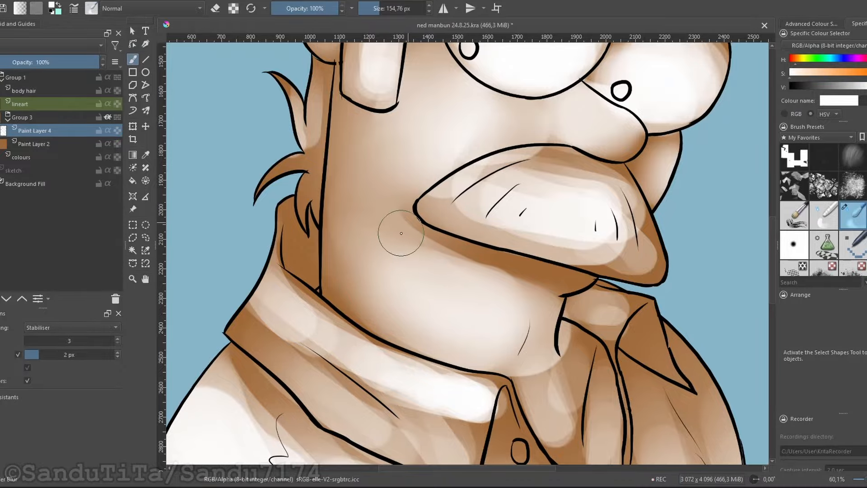
{"action": "left_click_drag", "start_coordinate": [409, 255], "coordinate": [417, 246]}
{"action": "left_click_drag", "start_coordinate": [443, 183], "coordinate": [422, 243]}
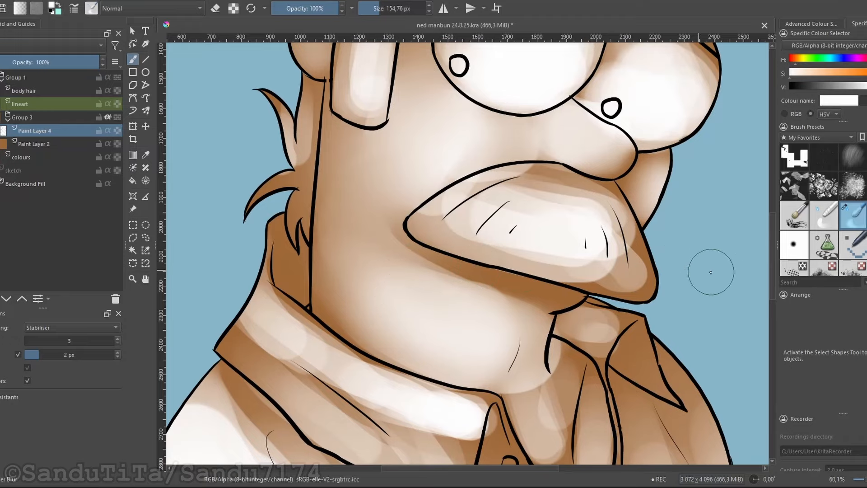
{"action": "left_click_drag", "start_coordinate": [355, 320], "coordinate": [391, 329]}
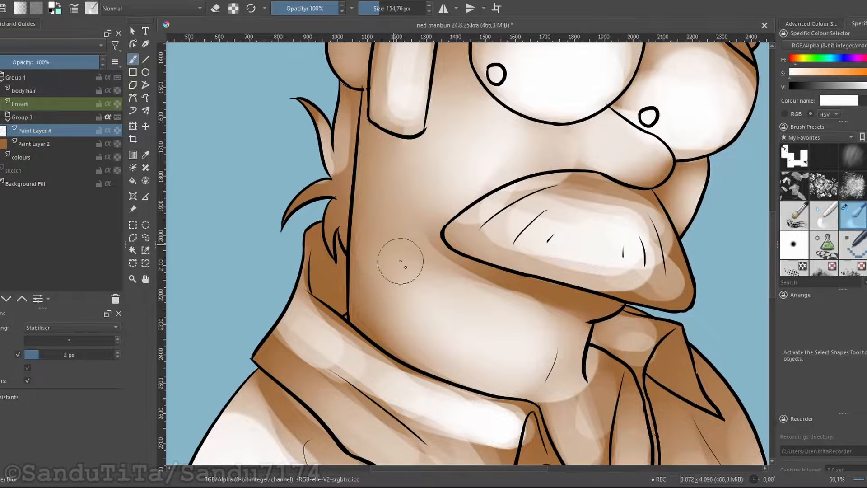
{"action": "left_click_drag", "start_coordinate": [408, 242], "coordinate": [393, 252]}
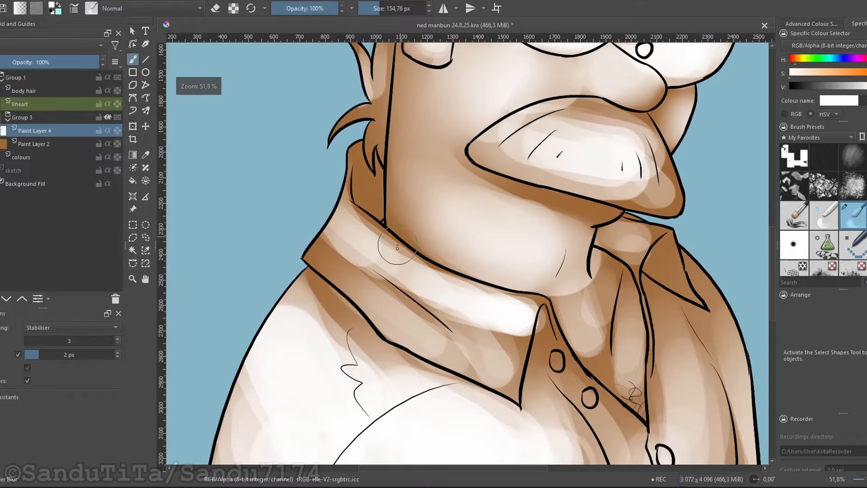
Step: Blend the white highlight along the upper band of the near shirt collar from its back to its front
{"action": "left_click_drag", "start_coordinate": [327, 311], "coordinate": [355, 251]}
{"action": "left_click_drag", "start_coordinate": [355, 283], "coordinate": [357, 259]}
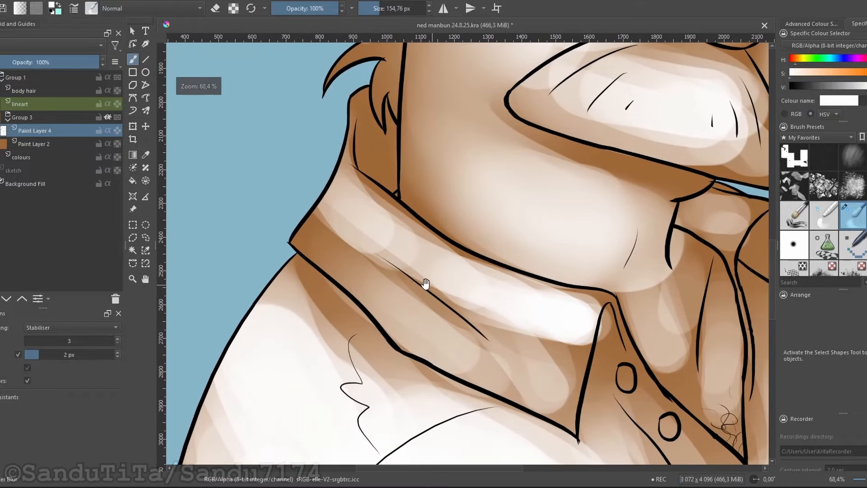
{"action": "left_click_drag", "start_coordinate": [425, 284], "coordinate": [418, 285]}
{"action": "mouse_move", "coordinate": [379, 221]}
{"action": "left_mouse_down"}
{"action": "mouse_move", "coordinate": [338, 183]}
{"action": "mouse_move", "coordinate": [361, 212]}
{"action": "mouse_move", "coordinate": [341, 193]}
{"action": "left_mouse_up"}
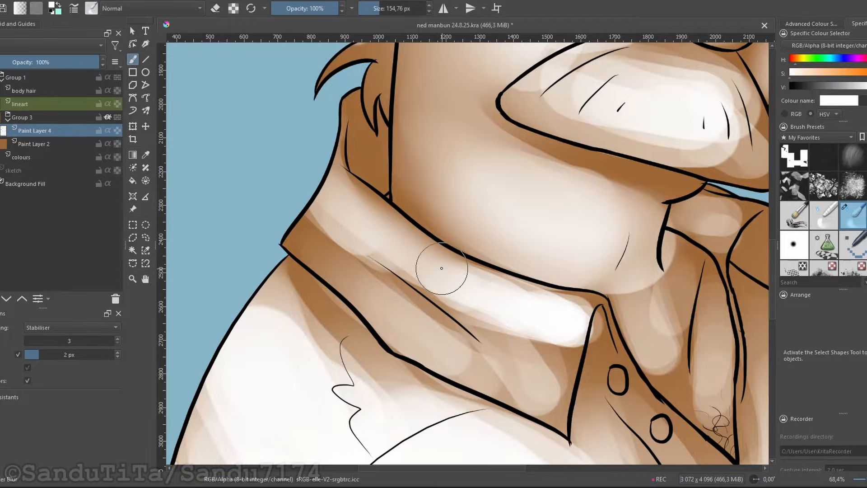
{"action": "mouse_move", "coordinate": [442, 268]}
{"action": "left_mouse_down"}
{"action": "mouse_move", "coordinate": [548, 304]}
{"action": "mouse_move", "coordinate": [580, 334]}
{"action": "left_mouse_up"}
{"action": "mouse_move", "coordinate": [580, 335]}
{"action": "left_mouse_down"}
{"action": "mouse_move", "coordinate": [562, 300]}
{"action": "mouse_move", "coordinate": [470, 294]}
{"action": "mouse_move", "coordinate": [519, 293]}
{"action": "left_mouse_up"}
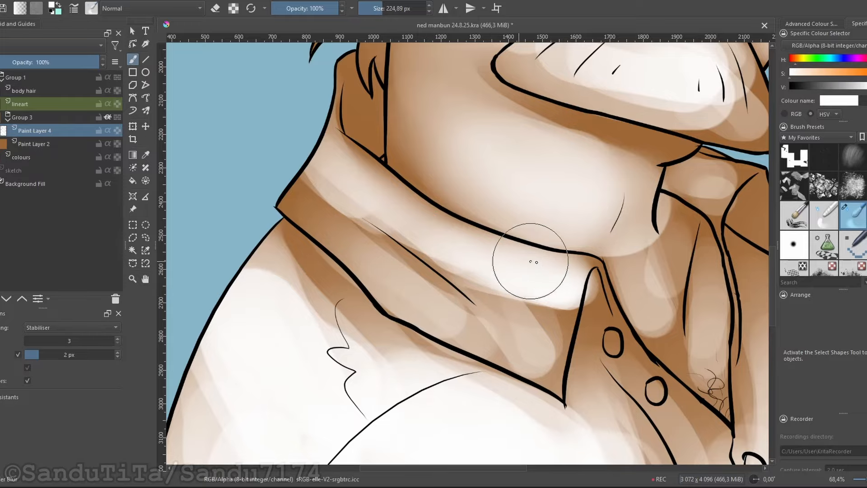
Step: Blend the lower band and pointed tip of the near collar, varying the blur brush between about 225 px and 146 px
{"action": "mouse_move", "coordinate": [490, 259]}
{"action": "left_mouse_down"}
{"action": "mouse_move", "coordinate": [551, 290]}
{"action": "mouse_move", "coordinate": [544, 339]}
{"action": "left_mouse_up"}
{"action": "left_click_drag", "start_coordinate": [488, 315], "coordinate": [519, 321]}
{"action": "left_click_drag", "start_coordinate": [517, 320], "coordinate": [497, 316], "text": "shift"}
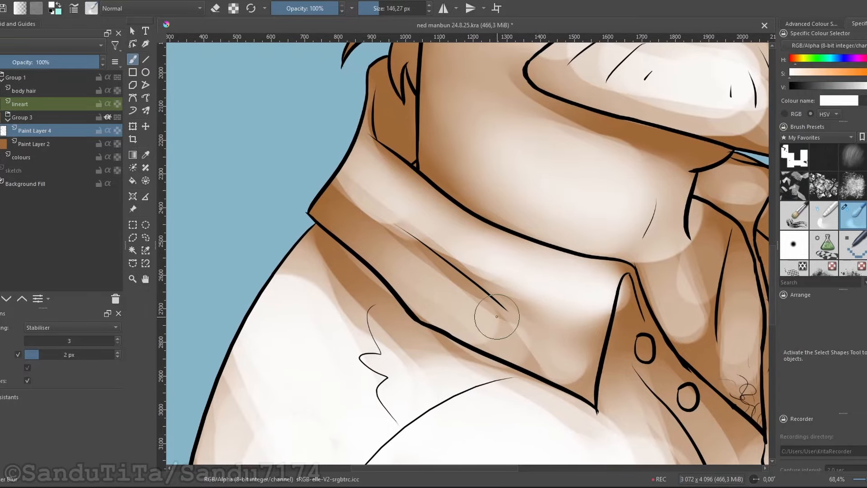
{"action": "mouse_move", "coordinate": [343, 176]}
{"action": "left_mouse_down"}
{"action": "mouse_move", "coordinate": [338, 192]}
{"action": "mouse_move", "coordinate": [386, 203]}
{"action": "left_mouse_up"}
{"action": "left_click_drag", "start_coordinate": [352, 190], "coordinate": [375, 190], "text": "shift"}
{"action": "scroll", "coordinate": [352, 195], "scroll_direction": "down", "scroll_amount": 3}
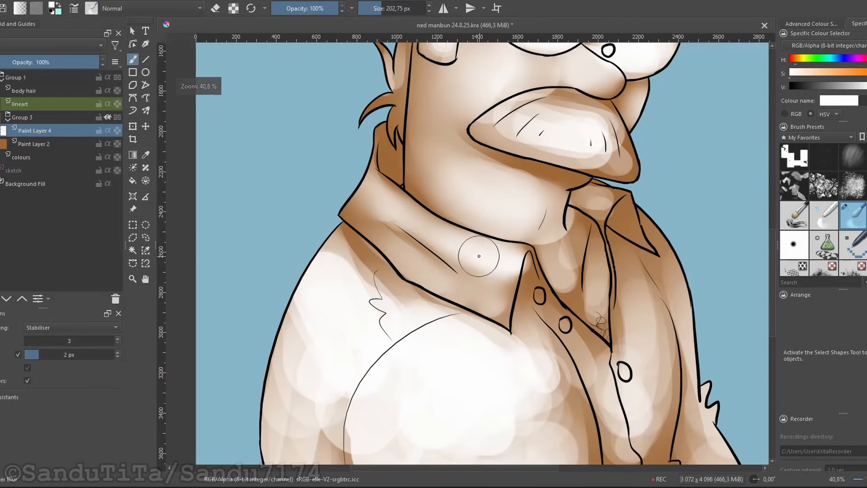
{"action": "scroll", "coordinate": [479, 256], "scroll_direction": "down", "scroll_amount": 2}
{"action": "scroll", "coordinate": [434, 289], "scroll_direction": "up", "scroll_amount": 2}
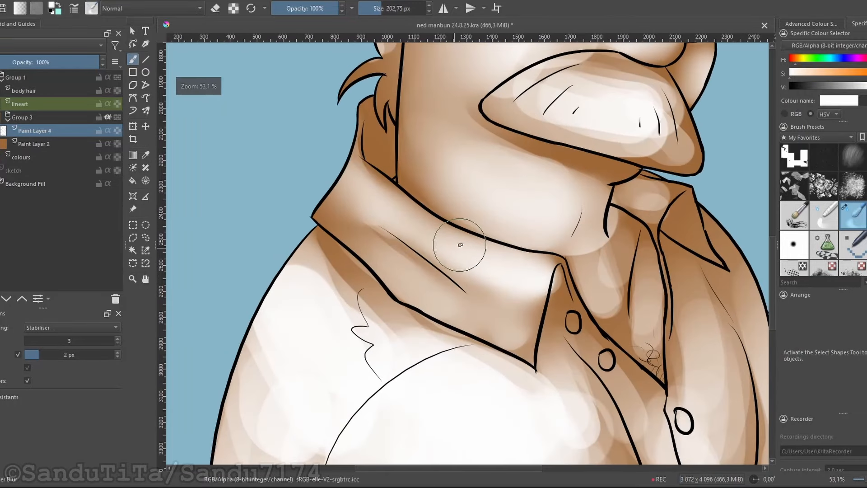
Step: Erase a darker crease along the collar's fold with a smooth brush of about 661 px, and blur its edges at about 146 px
{"action": "scroll", "coordinate": [385, 264], "scroll_direction": "up", "scroll_amount": 1}
{"action": "key", "text": "/"}
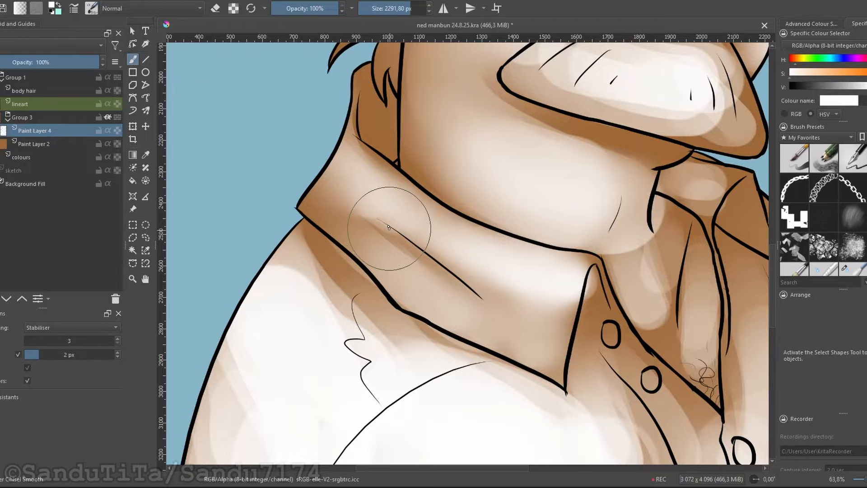
{"action": "mouse_move", "coordinate": [391, 229]}
{"action": "left_mouse_down", "text": "shift"}
{"action": "mouse_move", "coordinate": [353, 214]}
{"action": "mouse_move", "coordinate": [523, 321]}
{"action": "mouse_move", "coordinate": [443, 279]}
{"action": "mouse_move", "coordinate": [528, 345]}
{"action": "left_mouse_up", "text": "shift"}
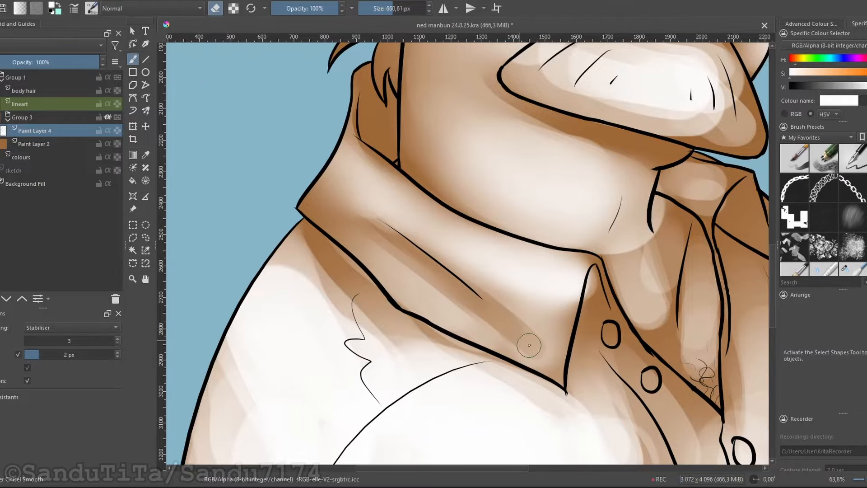
{"action": "left_click_drag", "start_coordinate": [321, 192], "coordinate": [342, 200]}
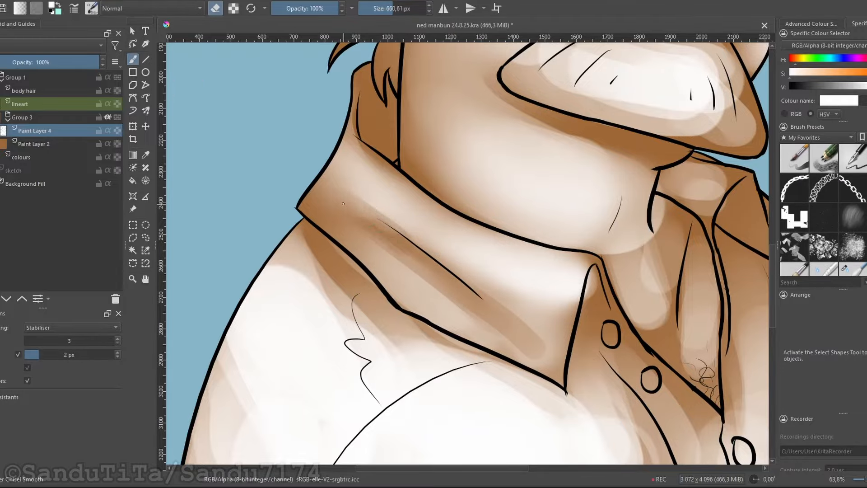
{"action": "key", "text": "/"}
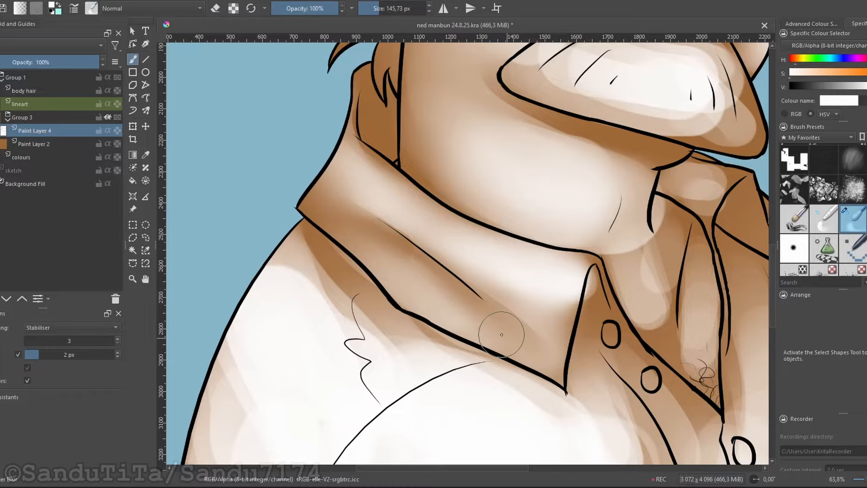
{"action": "left_click_drag", "start_coordinate": [523, 257], "coordinate": [458, 310]}
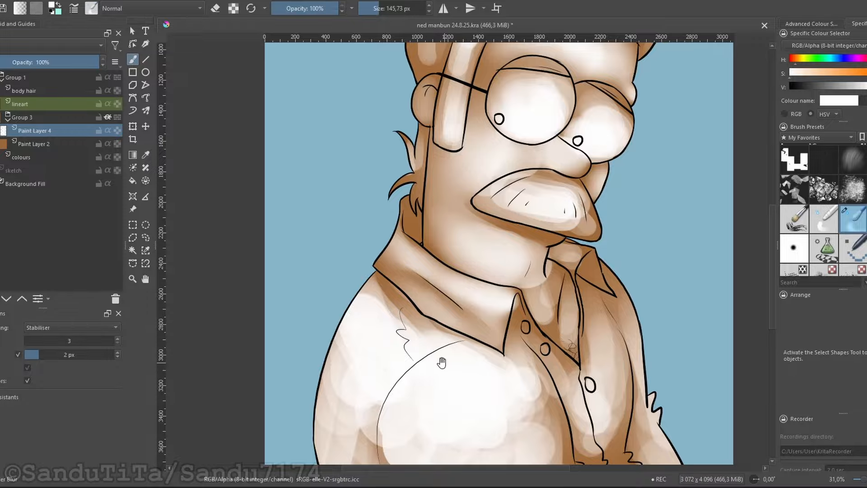
Step: Blend the highlights at the base of the neck inside the open collar at about 192 px and undo the last stroke
{"action": "left_click_drag", "start_coordinate": [441, 362], "coordinate": [448, 321]}
{"action": "left_click_drag", "start_coordinate": [477, 286], "coordinate": [477, 266]}
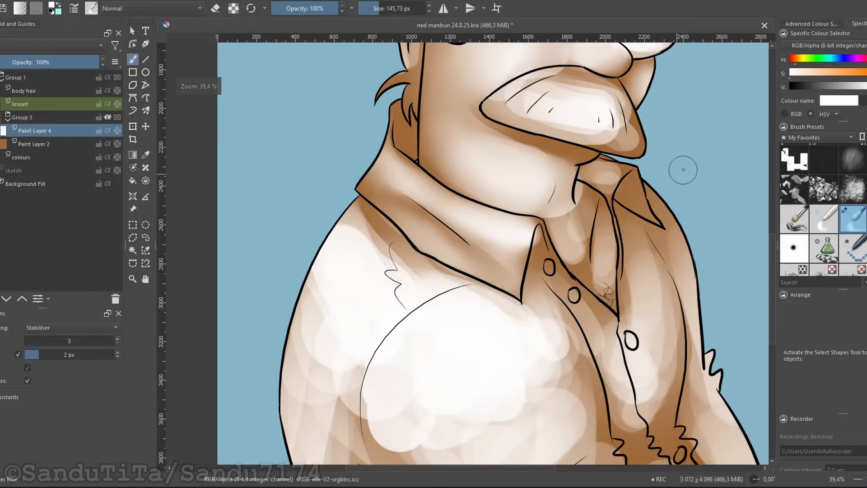
{"action": "left_click_drag", "start_coordinate": [550, 193], "coordinate": [509, 287]}
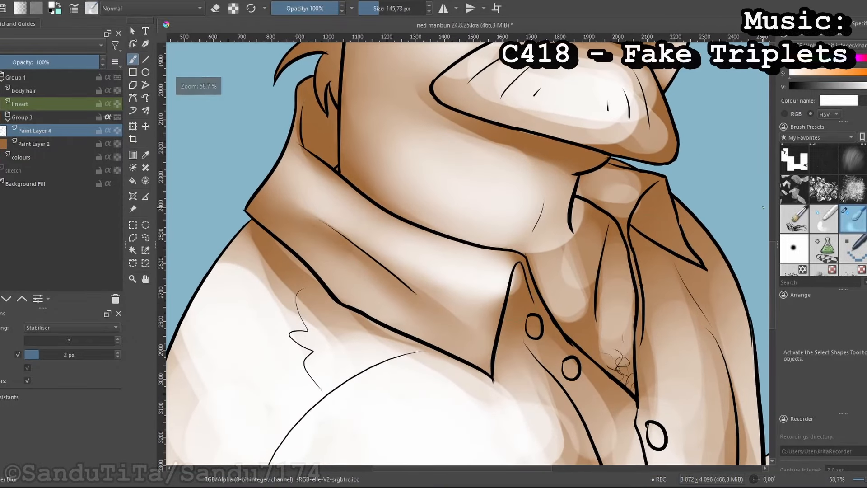
{"action": "left_click_drag", "start_coordinate": [541, 237], "coordinate": [571, 273]}
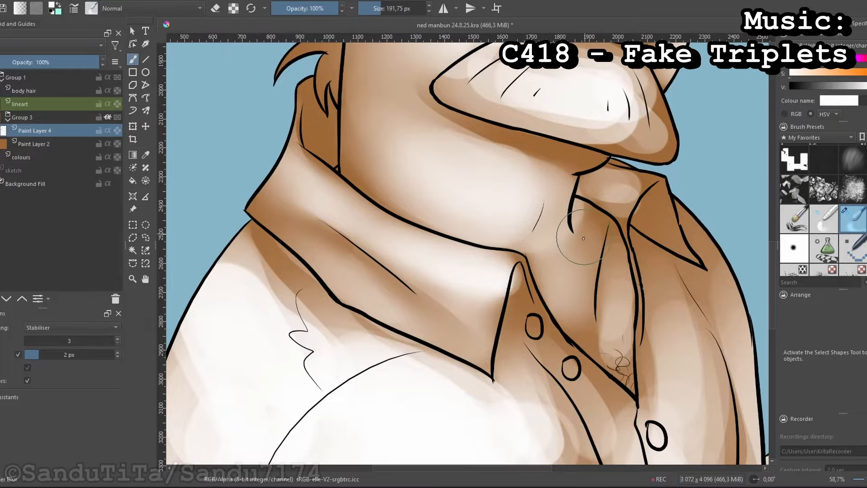
{"action": "key", "text": "ctrl+z"}
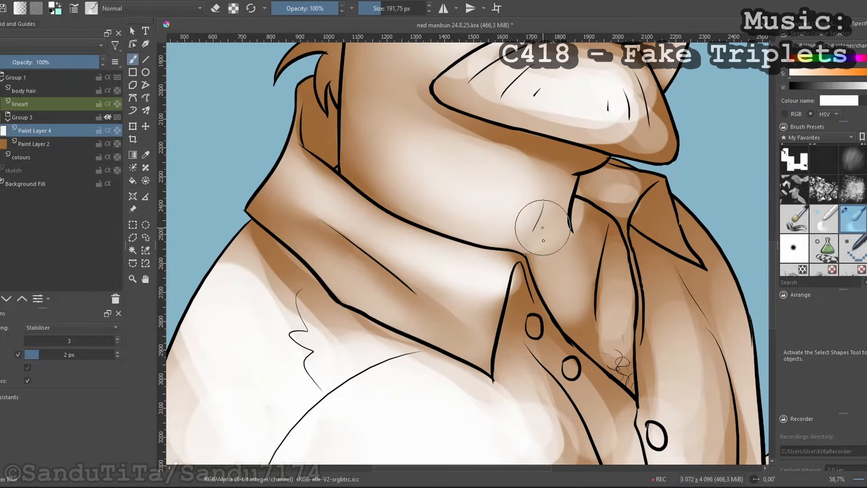
Step: Blend the highlights on the upper chest and neck inside the open collar, between about 152 px and 223 px, and undo the last stroke
{"action": "mouse_move", "coordinate": [613, 325]}
{"action": "left_mouse_down"}
{"action": "mouse_move", "coordinate": [551, 293]}
{"action": "mouse_move", "coordinate": [525, 311]}
{"action": "left_mouse_up"}
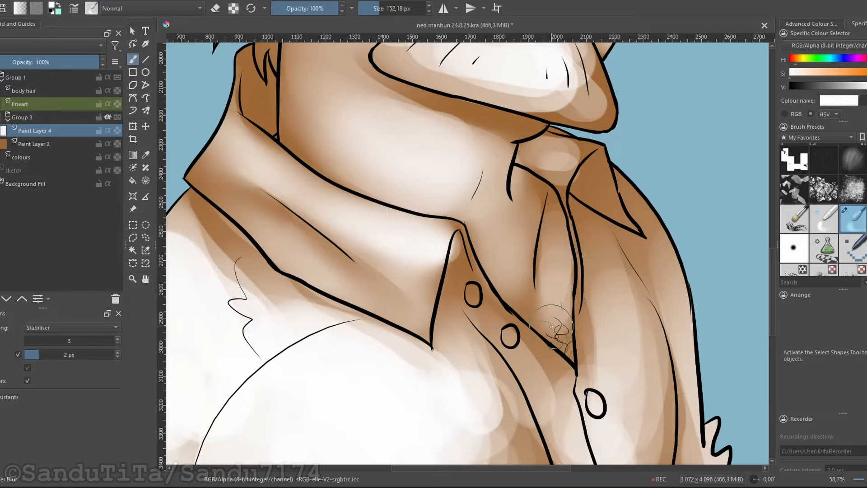
{"action": "scroll", "coordinate": [548, 252], "scroll_direction": "down", "scroll_amount": 2}
{"action": "scroll", "coordinate": [548, 251], "scroll_direction": "up", "scroll_amount": 2}
{"action": "left_click_drag", "start_coordinate": [449, 239], "coordinate": [474, 239], "text": "shift"}
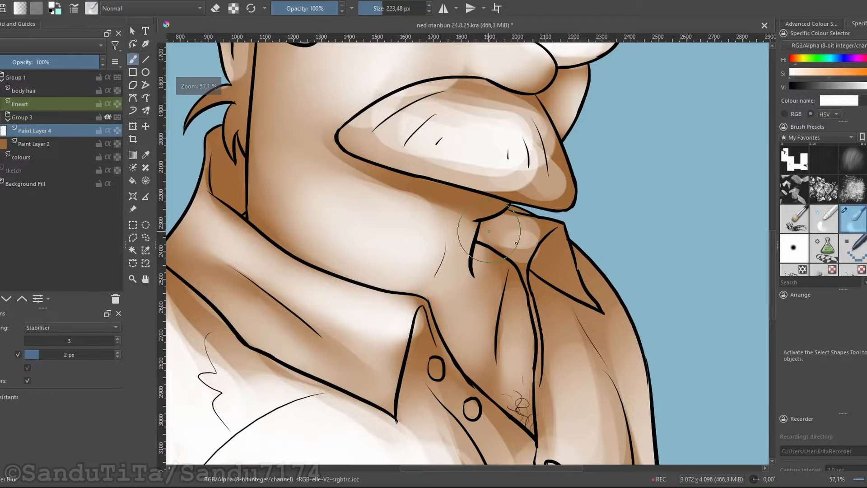
{"action": "scroll", "coordinate": [517, 230], "scroll_direction": "down", "scroll_amount": 2}
{"action": "key", "text": "ctrl+z"}
Step: Erase a dark cast-shadow band on the shirt beneath the near collar with a smooth brush of about 661 px
{"action": "key", "text": "/"}
{"action": "scroll", "coordinate": [464, 232], "scroll_direction": "up", "scroll_amount": 2}
{"action": "key", "text": "e"}
{"action": "key", "text": "e"}
{"action": "mouse_move", "coordinate": [391, 208]}
{"action": "left_mouse_down"}
{"action": "mouse_move", "coordinate": [446, 258]}
{"action": "mouse_move", "coordinate": [536, 297]}
{"action": "mouse_move", "coordinate": [551, 271]}
{"action": "left_mouse_up"}
{"action": "scroll", "coordinate": [587, 286], "scroll_direction": "up", "scroll_amount": 2}
{"action": "scroll", "coordinate": [539, 284], "scroll_direction": "down", "scroll_amount": 2}
{"action": "left_click_drag", "start_coordinate": [382, 239], "coordinate": [515, 307]}
{"action": "scroll", "coordinate": [422, 266], "scroll_direction": "up", "scroll_amount": 1}
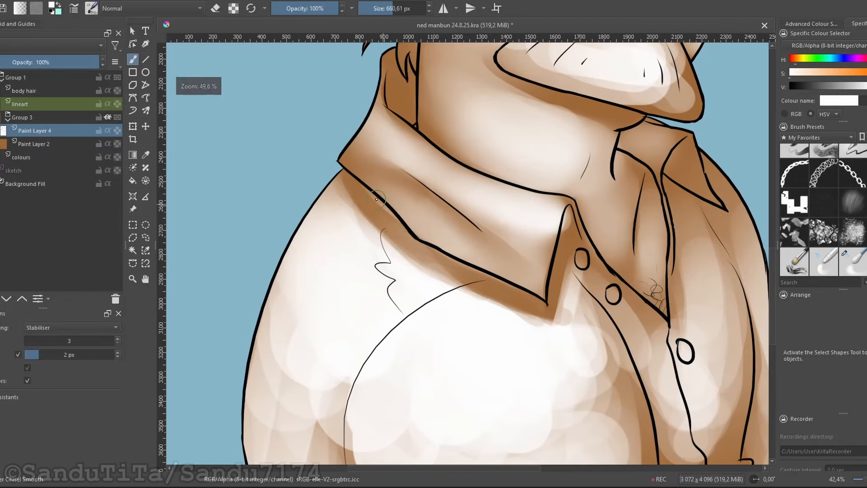
Step: Refine the outer edge of the shadow band below the near collar, varying the smooth brush between about 661 px and 537 px
{"action": "mouse_move", "coordinate": [376, 199]}
{"action": "left_mouse_down"}
{"action": "mouse_move", "coordinate": [402, 237]}
{"action": "mouse_move", "coordinate": [479, 294]}
{"action": "left_mouse_up"}
{"action": "scroll", "coordinate": [478, 294], "scroll_direction": "up", "scroll_amount": 1}
{"action": "scroll", "coordinate": [406, 270], "scroll_direction": "down", "scroll_amount": 3}
{"action": "key", "text": "/"}
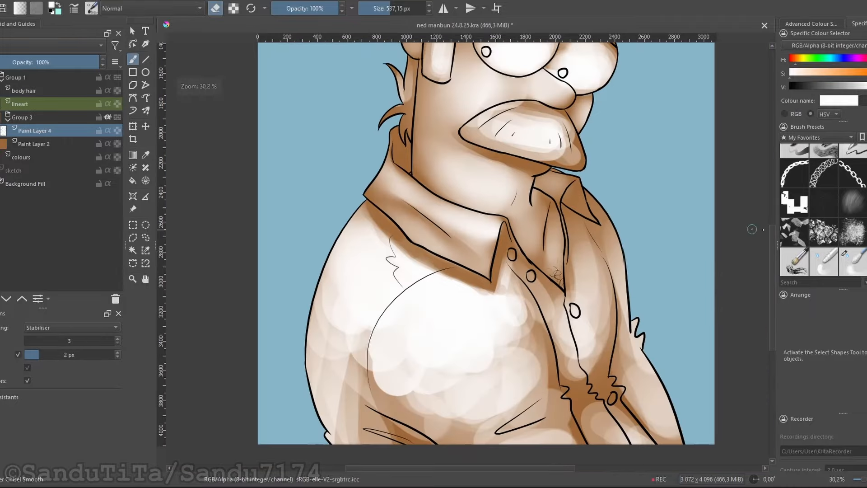
Step: Blend the broad white highlights on the near sleeve and shoulder into smooth gradients with the blur brush at about 402 px
{"action": "scroll", "coordinate": [387, 332], "scroll_direction": "up", "scroll_amount": 1}
{"action": "key", "text": "/"}
{"action": "scroll", "coordinate": [429, 316], "scroll_direction": "down", "scroll_amount": 3}
{"action": "scroll", "coordinate": [452, 325], "scroll_direction": "up", "scroll_amount": 3}
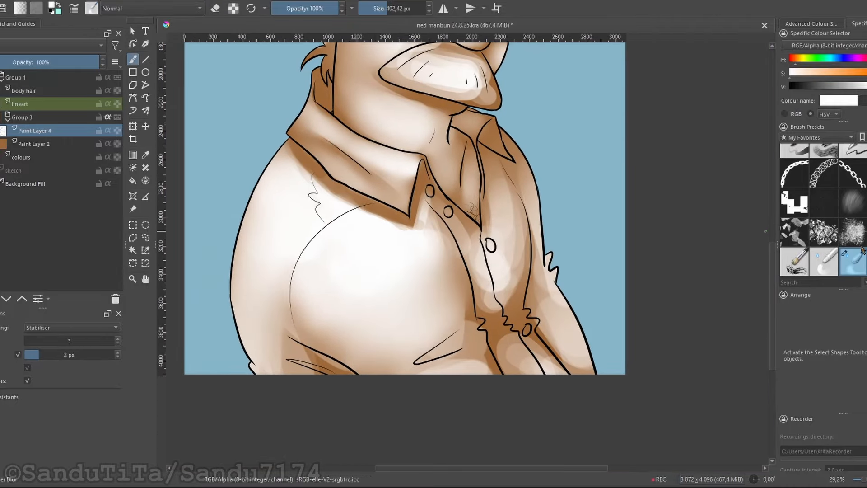
{"action": "scroll", "coordinate": [490, 340], "scroll_direction": "up", "scroll_amount": 1}
Step: Paint a white highlight beneath the pointed fold near the canvas's lower edge with a smooth brush of about 537 px
{"action": "left_click_drag", "start_coordinate": [490, 340], "coordinate": [451, 364]}
{"action": "scroll", "coordinate": [451, 363], "scroll_direction": "up", "scroll_amount": 1}
{"action": "key", "text": "e"}
{"action": "left_click_drag", "start_coordinate": [550, 329], "coordinate": [460, 349]}
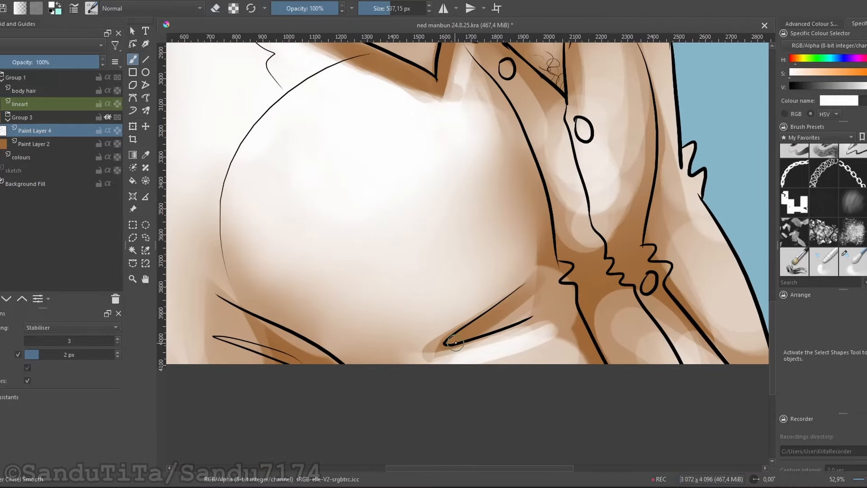
{"action": "left_click_drag", "start_coordinate": [465, 302], "coordinate": [457, 322]}
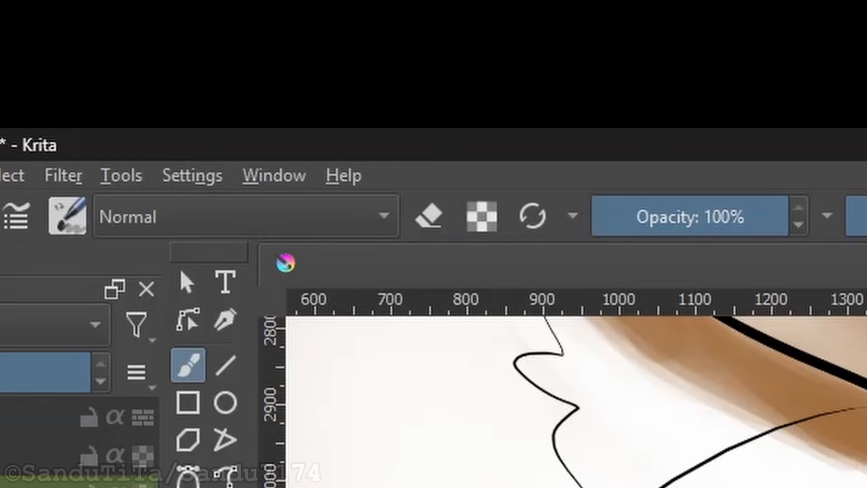
{"action": "key", "text": "e"}
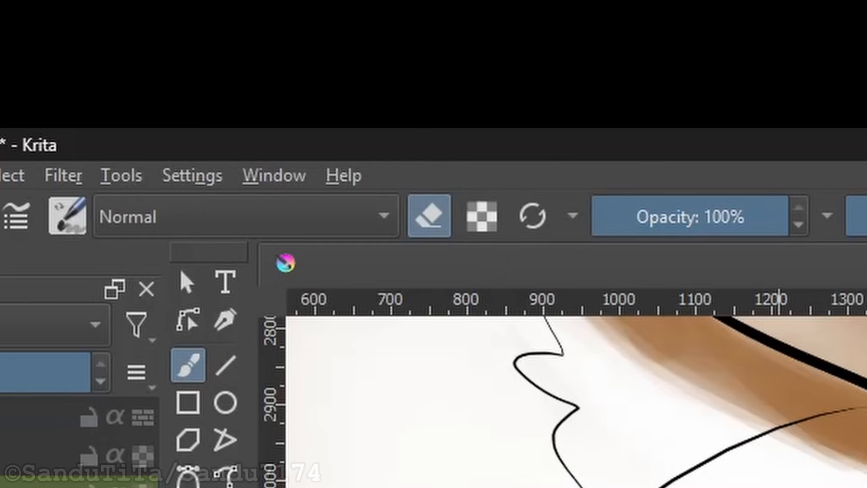
{"action": "scroll", "coordinate": [576, 402], "scroll_direction": "up", "scroll_amount": 2}
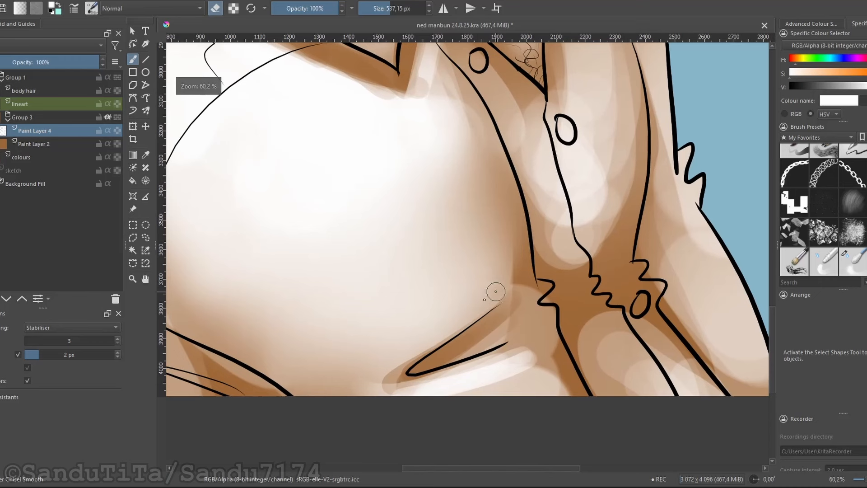
{"action": "left_click_drag", "start_coordinate": [496, 294], "coordinate": [400, 361]}
{"action": "key", "text": "ctrl+z"}
{"action": "key", "text": "e"}
{"action": "key", "text": "ctrl+z"}
Step: Paint a white highlight along the pointed fold's upper edge at about 537 px and erase streaks into the highlight beneath the fold
{"action": "mouse_move", "coordinate": [486, 292]}
{"action": "left_mouse_down"}
{"action": "mouse_move", "coordinate": [460, 312]}
{"action": "mouse_move", "coordinate": [496, 294]}
{"action": "mouse_move", "coordinate": [388, 360]}
{"action": "mouse_move", "coordinate": [506, 287]}
{"action": "mouse_move", "coordinate": [385, 353]}
{"action": "mouse_move", "coordinate": [466, 308]}
{"action": "mouse_move", "coordinate": [407, 335]}
{"action": "mouse_move", "coordinate": [339, 387]}
{"action": "mouse_move", "coordinate": [336, 355]}
{"action": "left_mouse_up"}
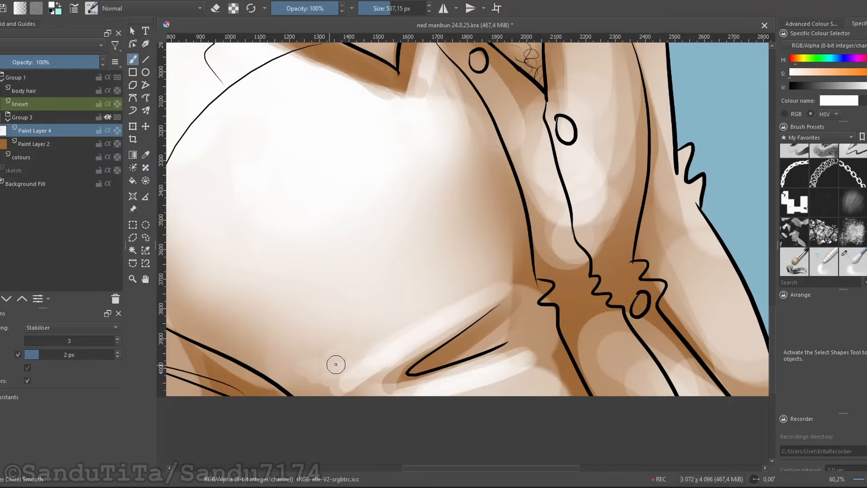
{"action": "scroll", "coordinate": [505, 298], "scroll_direction": "down", "scroll_amount": 1}
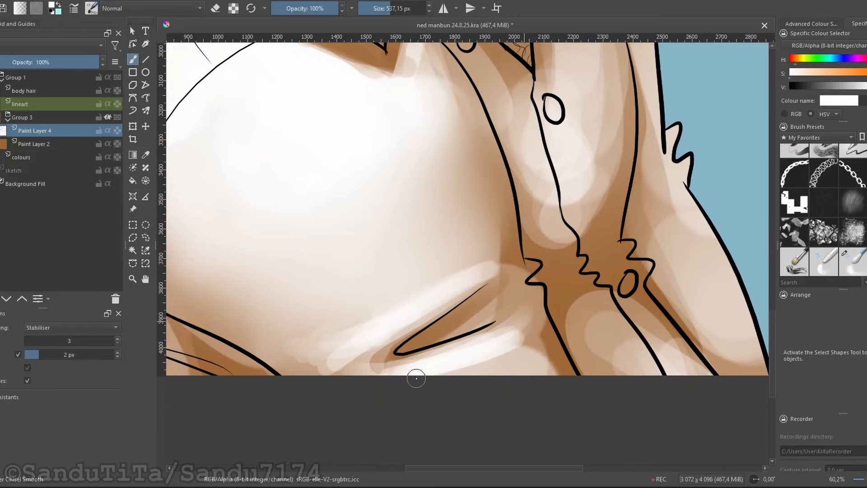
{"action": "key", "text": "e"}
{"action": "left_click_drag", "start_coordinate": [531, 329], "coordinate": [513, 351]}
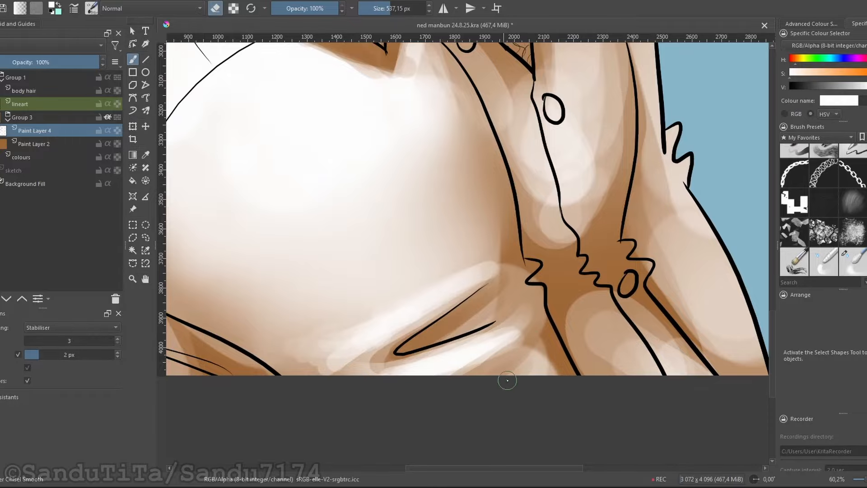
{"action": "key", "text": "e"}
Step: Paint soft white strokes across the lower part of the near sleeve above the fold with a smooth brush of about 1051 px
{"action": "scroll", "coordinate": [496, 316], "scroll_direction": "down", "scroll_amount": 3}
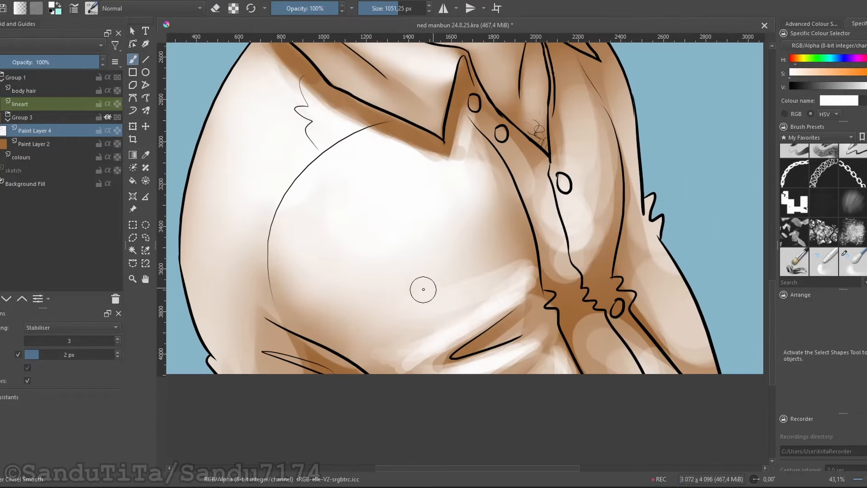
{"action": "left_click_drag", "start_coordinate": [423, 289], "coordinate": [501, 253]}
{"action": "scroll", "coordinate": [502, 254], "scroll_direction": "up", "scroll_amount": 1}
{"action": "mouse_move", "coordinate": [510, 302]}
{"action": "left_mouse_down"}
{"action": "mouse_move", "coordinate": [459, 333]}
{"action": "mouse_move", "coordinate": [347, 343]}
{"action": "left_mouse_up"}
{"action": "scroll", "coordinate": [459, 327], "scroll_direction": "down", "scroll_amount": 2}
{"action": "scroll", "coordinate": [732, 225], "scroll_direction": "up", "scroll_amount": 1}
Step: Blend the highlights around the pointed fold at about 171 px and those on the shirt front and placket at about 271 px
{"action": "key", "text": "slash"}
{"action": "scroll", "coordinate": [451, 294], "scroll_direction": "up", "scroll_amount": 1}
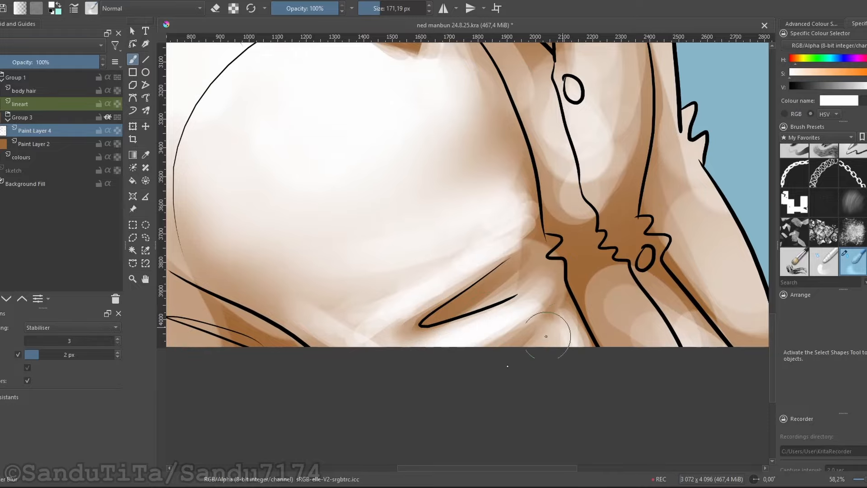
{"action": "scroll", "coordinate": [404, 348], "scroll_direction": "down", "scroll_amount": 5}
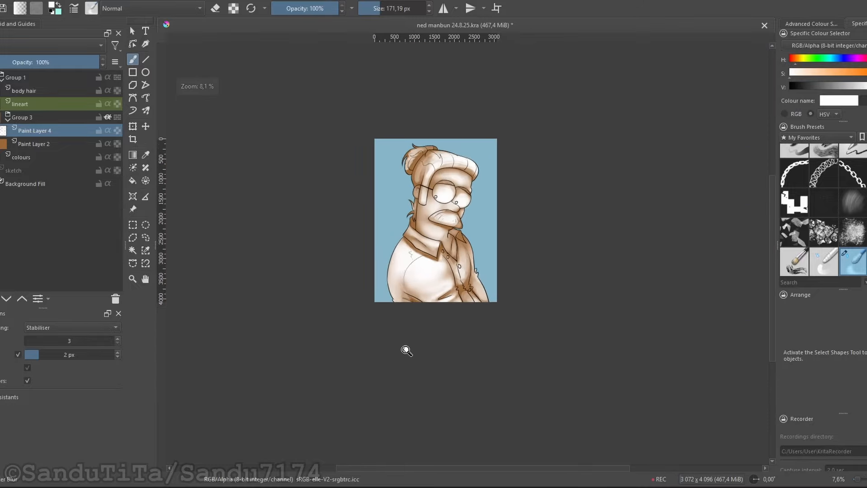
{"action": "scroll", "coordinate": [469, 296], "scroll_direction": "up", "scroll_amount": 4}
{"action": "scroll", "coordinate": [449, 246], "scroll_direction": "up", "scroll_amount": 2}
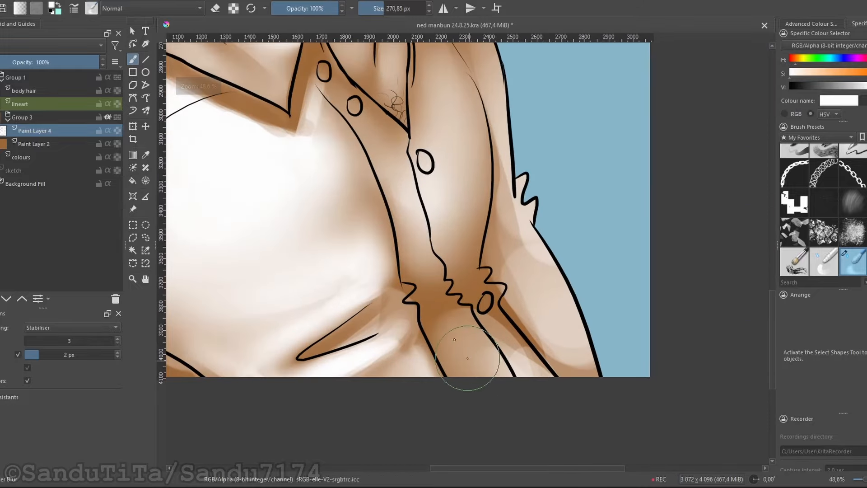
Step: Paint white crease highlights across the gathered shirt front around the lowest button and trim them with the eraser at about 485 px
{"action": "key", "text": "slash"}
{"action": "left_click_drag", "start_coordinate": [606, 225], "coordinate": [536, 225], "text": "shift"}
{"action": "scroll", "coordinate": [375, 266], "scroll_direction": "up", "scroll_amount": 1}
{"action": "left_click_drag", "start_coordinate": [440, 310], "coordinate": [523, 278]}
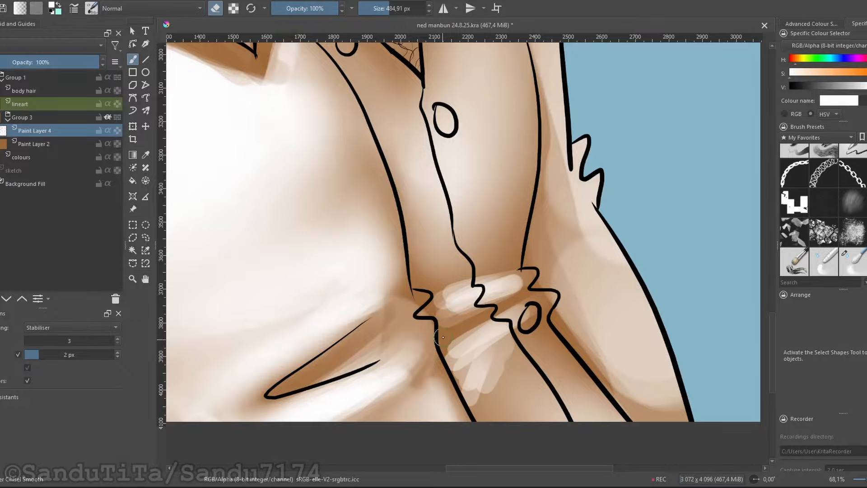
{"action": "left_click_drag", "start_coordinate": [499, 178], "coordinate": [418, 265]}
Step: Blend the crease highlights around the lowest button with the blur brush at about 123 to 125 px
{"action": "left_click", "coordinate": [841, 260]}
{"action": "scroll", "coordinate": [499, 228], "scroll_direction": "down", "scroll_amount": 4}
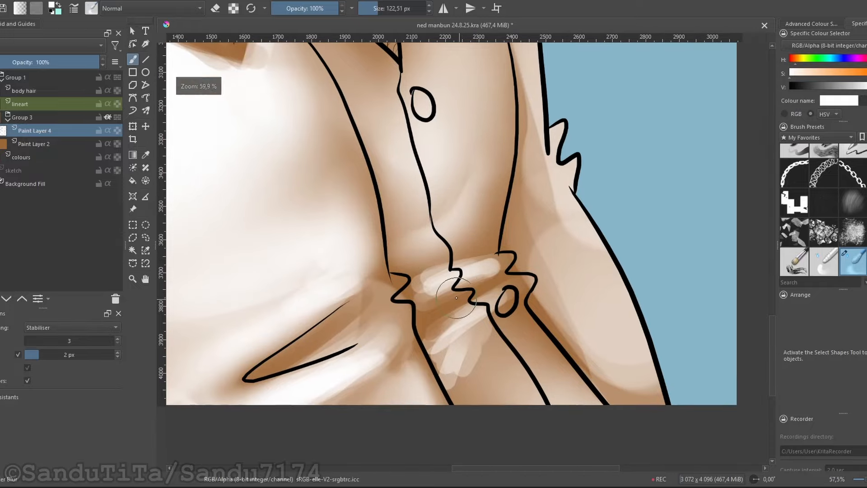
{"action": "scroll", "coordinate": [465, 309], "scroll_direction": "up", "scroll_amount": 3}
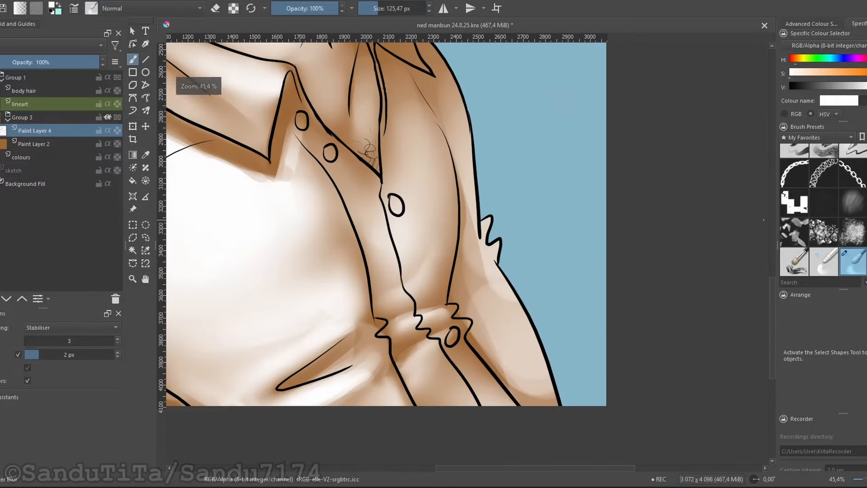
Step: Shape crease highlights at the far sleeve's elbow with a smooth brush of about 921 px, and blend the far sleeve's shading
{"action": "key", "text": "/"}
{"action": "scroll", "coordinate": [492, 311], "scroll_direction": "down", "scroll_amount": 3}
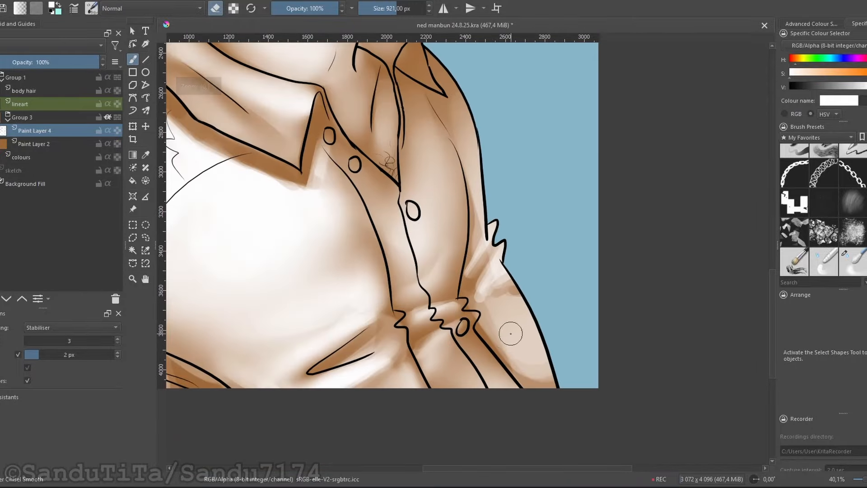
{"action": "key", "text": "/"}
{"action": "scroll", "coordinate": [490, 265], "scroll_direction": "up", "scroll_amount": 3}
{"action": "mouse_move", "coordinate": [484, 340]}
{"action": "left_mouse_down", "text": "shift"}
{"action": "mouse_move", "coordinate": [514, 341]}
{"action": "mouse_move", "coordinate": [515, 409]}
{"action": "left_mouse_up", "text": "shift"}
{"action": "scroll", "coordinate": [495, 297], "scroll_direction": "down", "scroll_amount": 3}
{"action": "scroll", "coordinate": [469, 316], "scroll_direction": "down", "scroll_amount": 2}
{"action": "scroll", "coordinate": [475, 261], "scroll_direction": "up", "scroll_amount": 3}
{"action": "left_click_drag", "start_coordinate": [295, 238], "coordinate": [461, 259]}
{"action": "scroll", "coordinate": [443, 266], "scroll_direction": "down", "scroll_amount": 3}
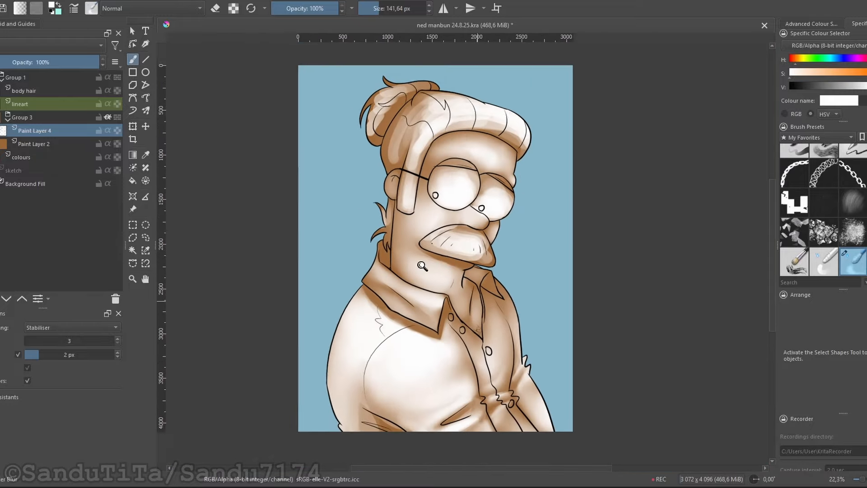
Step: Paint soft white highlights on both upper eyelids with a smooth brush of about 571 px
{"action": "scroll", "coordinate": [422, 263], "scroll_direction": "up", "scroll_amount": 3}
{"action": "left_click_drag", "start_coordinate": [457, 145], "coordinate": [418, 189]}
{"action": "left_click_drag", "start_coordinate": [418, 188], "coordinate": [445, 188], "text": "shift"}
{"action": "scroll", "coordinate": [425, 189], "scroll_direction": "up", "scroll_amount": 2}
{"action": "key", "text": "/"}
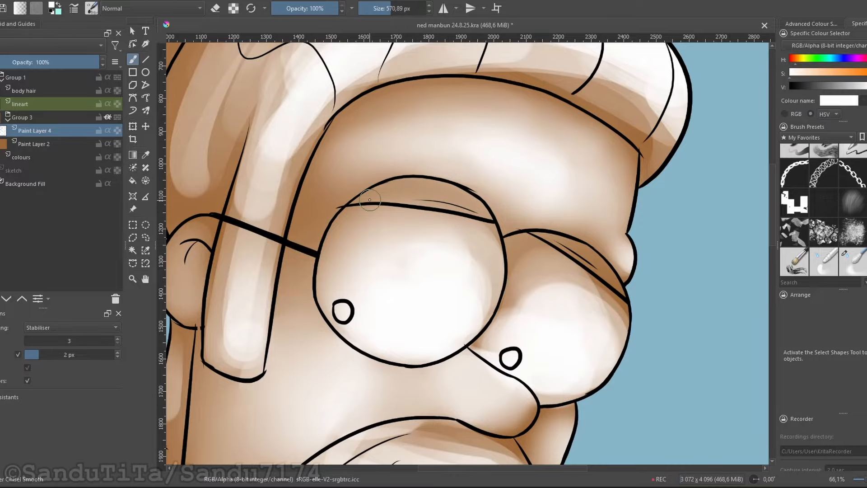
{"action": "left_click_drag", "start_coordinate": [373, 201], "coordinate": [452, 196]}
{"action": "left_click_drag", "start_coordinate": [602, 263], "coordinate": [542, 255]}
{"action": "scroll", "coordinate": [540, 254], "scroll_direction": "up", "scroll_amount": 2}
Step: Blend the highlights on both upper eyelids with the blur brush at about 75 px
{"action": "key", "text": "/"}
{"action": "scroll", "coordinate": [540, 254], "scroll_direction": "down", "scroll_amount": 1}
{"action": "scroll", "coordinate": [345, 173], "scroll_direction": "up", "scroll_amount": 1}
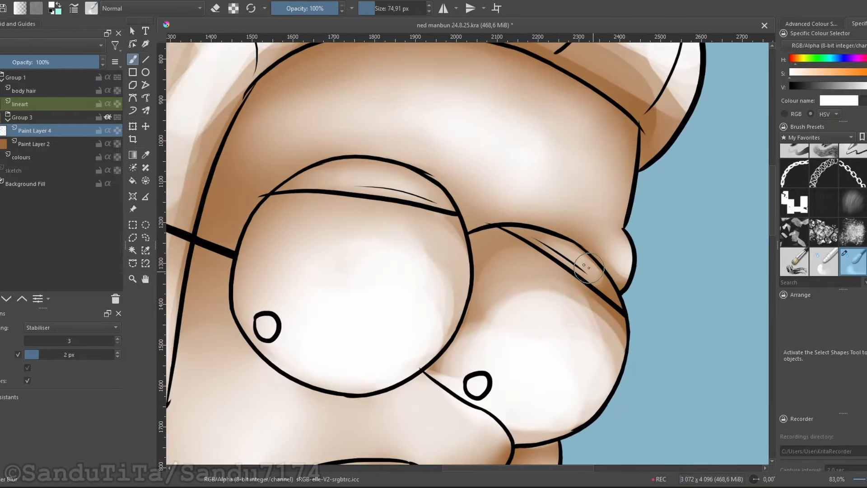
{"action": "left_click_drag", "start_coordinate": [589, 268], "coordinate": [600, 243]}
{"action": "left_click_drag", "start_coordinate": [499, 292], "coordinate": [486, 266]}
Step: Blend the shading on both eyeballs into smooth gradients with the blur brush at about 166 px
{"action": "mouse_move", "coordinate": [493, 249]}
{"action": "left_mouse_down", "text": "shift"}
{"action": "mouse_move", "coordinate": [528, 250]}
{"action": "mouse_move", "coordinate": [529, 235]}
{"action": "left_mouse_up", "text": "shift"}
{"action": "mouse_move", "coordinate": [430, 201]}
{"action": "left_mouse_down"}
{"action": "mouse_move", "coordinate": [496, 217]}
{"action": "mouse_move", "coordinate": [495, 284]}
{"action": "left_mouse_up"}
{"action": "scroll", "coordinate": [417, 244], "scroll_direction": "down", "scroll_amount": 3}
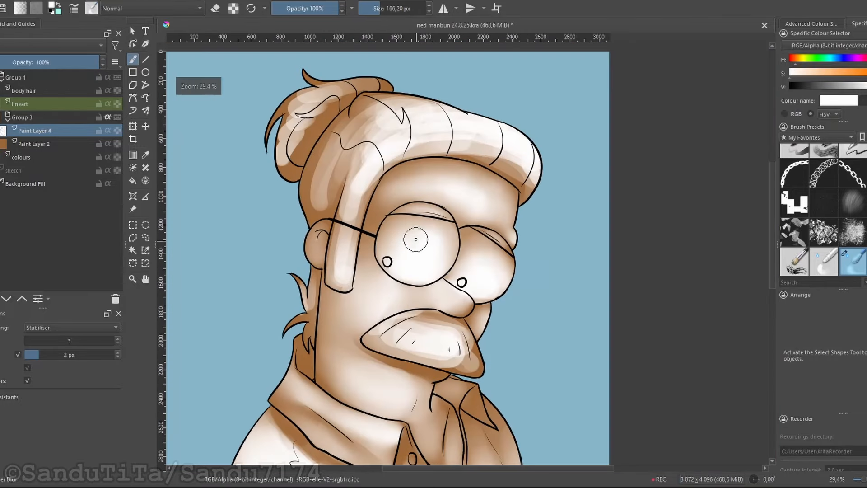
{"action": "scroll", "coordinate": [416, 239], "scroll_direction": "up", "scroll_amount": 1}
Step: Choose the k) Blender Smear brush preset at 50 px for blending the hair
{"action": "key", "text": "/"}
{"action": "scroll", "coordinate": [410, 235], "scroll_direction": "down", "scroll_amount": 3}
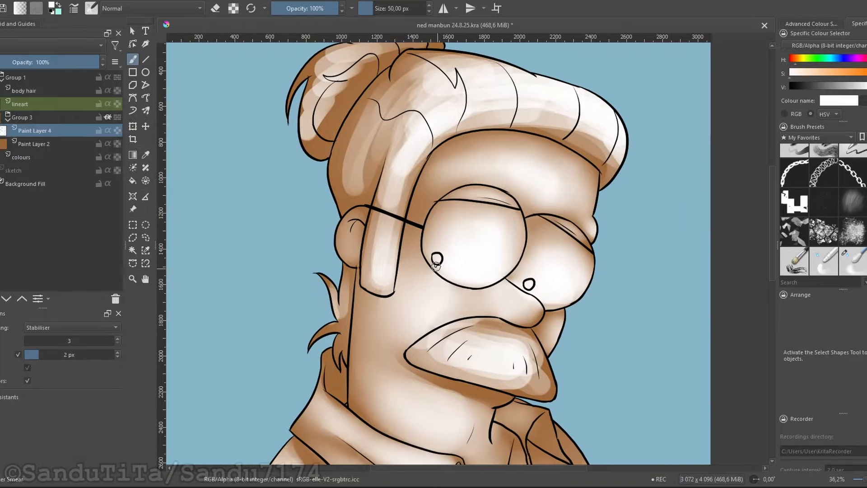
{"action": "scroll", "coordinate": [410, 235], "scroll_direction": "up", "scroll_amount": 2}
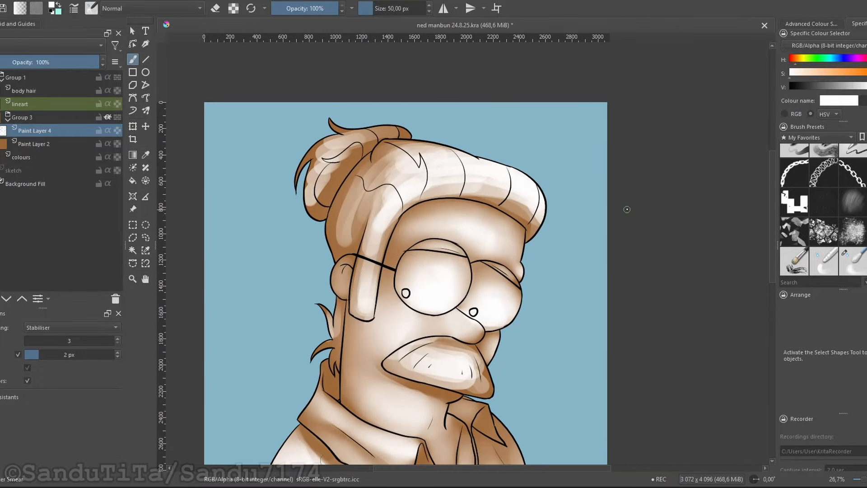
{"action": "scroll", "coordinate": [823, 209], "scroll_direction": "down", "scroll_amount": 3}
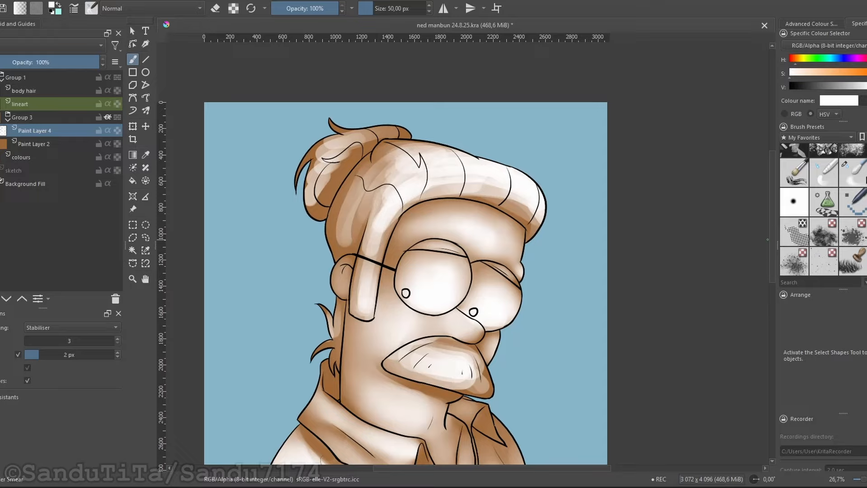
{"action": "mouse_move", "coordinate": [866, 179]}
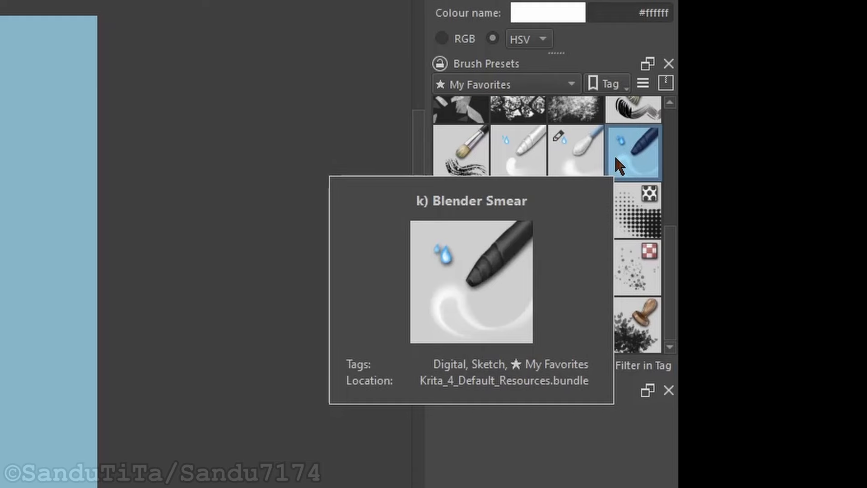
{"action": "mouse_move", "coordinate": [653, 108]}
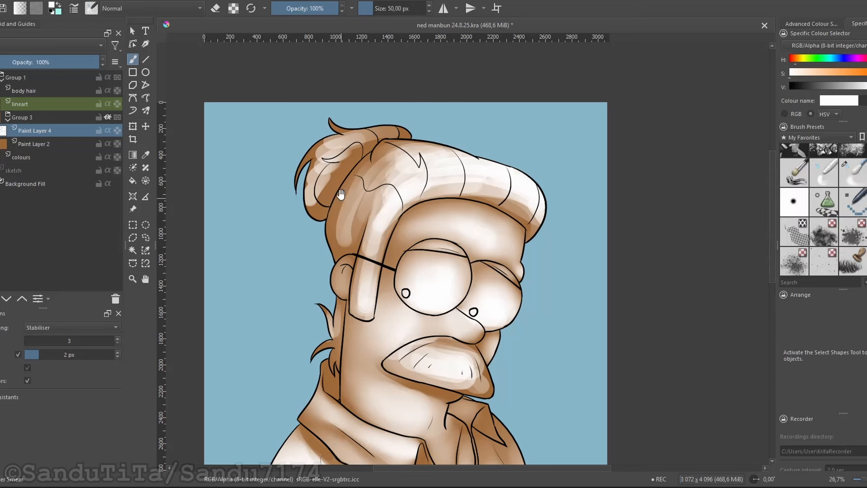
Step: Smear the highlights and shadows along the front hair sweep above the forehead with the Blender Smear brush at about 108 px
{"action": "scroll", "coordinate": [341, 194], "scroll_direction": "up", "scroll_amount": 2}
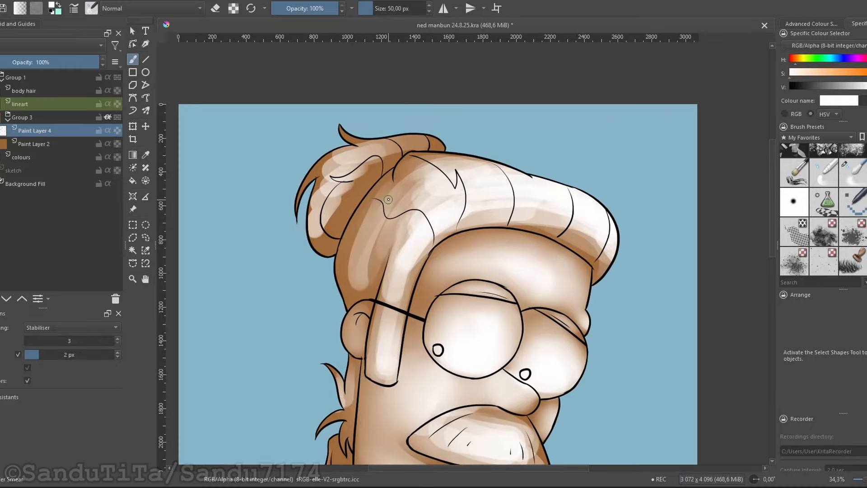
{"action": "scroll", "coordinate": [515, 184], "scroll_direction": "up", "scroll_amount": 4}
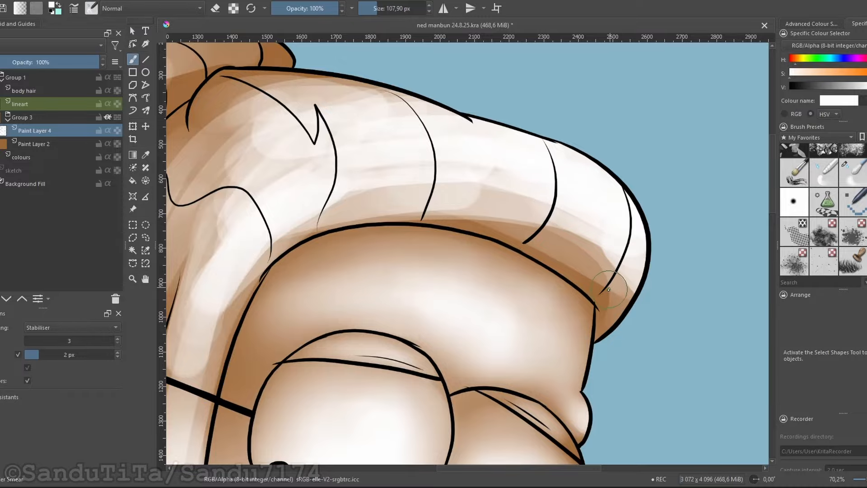
{"action": "mouse_move", "coordinate": [603, 305]}
{"action": "left_mouse_down"}
{"action": "mouse_move", "coordinate": [632, 193]}
{"action": "mouse_move", "coordinate": [590, 278]}
{"action": "mouse_move", "coordinate": [611, 181]}
{"action": "mouse_move", "coordinate": [576, 252]}
{"action": "mouse_move", "coordinate": [581, 171]}
{"action": "mouse_move", "coordinate": [539, 231]}
{"action": "left_mouse_up"}
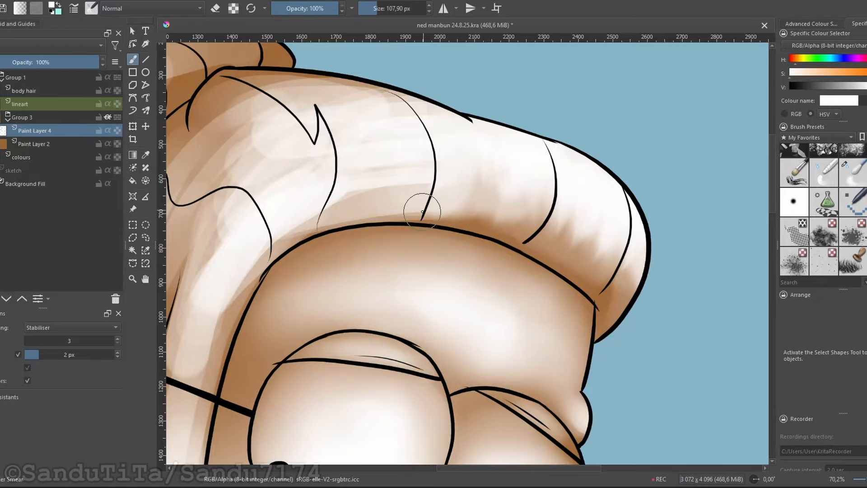
{"action": "left_click_drag", "start_coordinate": [384, 157], "coordinate": [497, 203]}
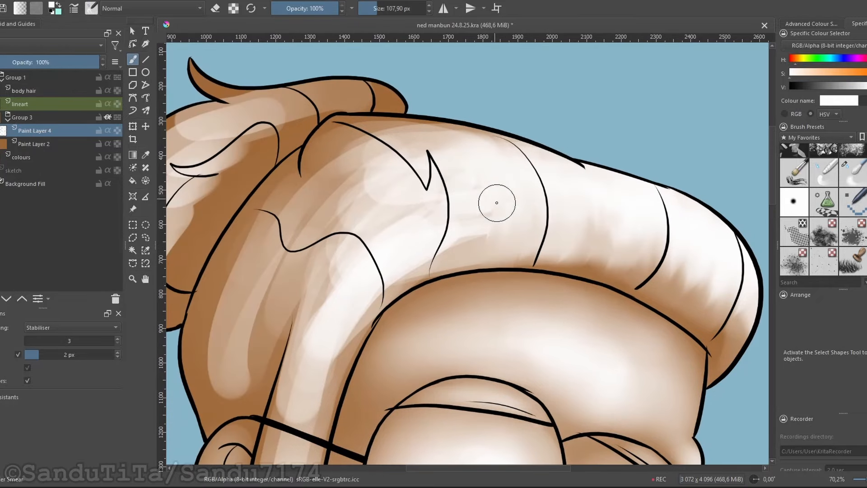
{"action": "scroll", "coordinate": [497, 203], "scroll_direction": "down", "scroll_amount": 5}
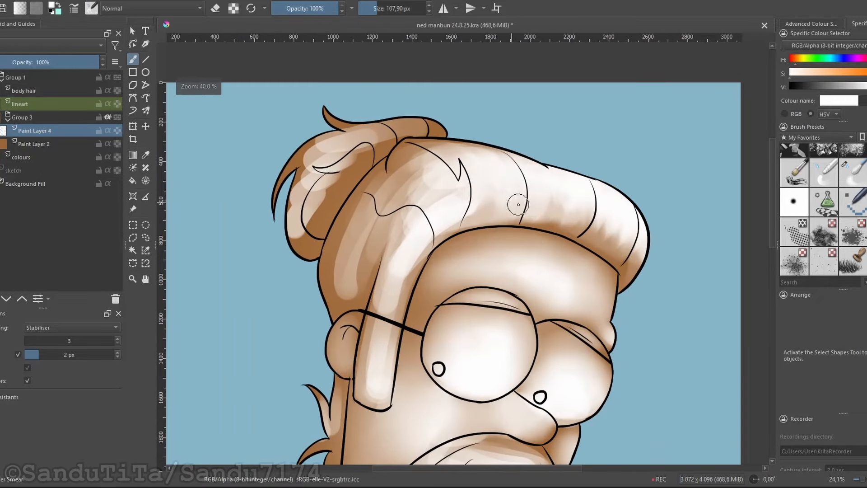
{"action": "scroll", "coordinate": [822, 209], "scroll_direction": "up", "scroll_amount": 5}
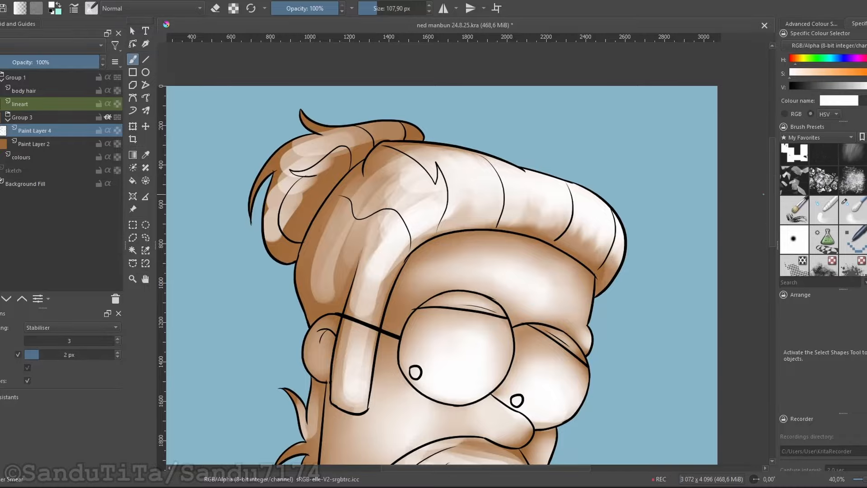
Step: Erase parts of the highlights along the edges of the front hair sweep with the marker brush at about 714 px
{"action": "scroll", "coordinate": [415, 186], "scroll_direction": "up", "scroll_amount": 1}
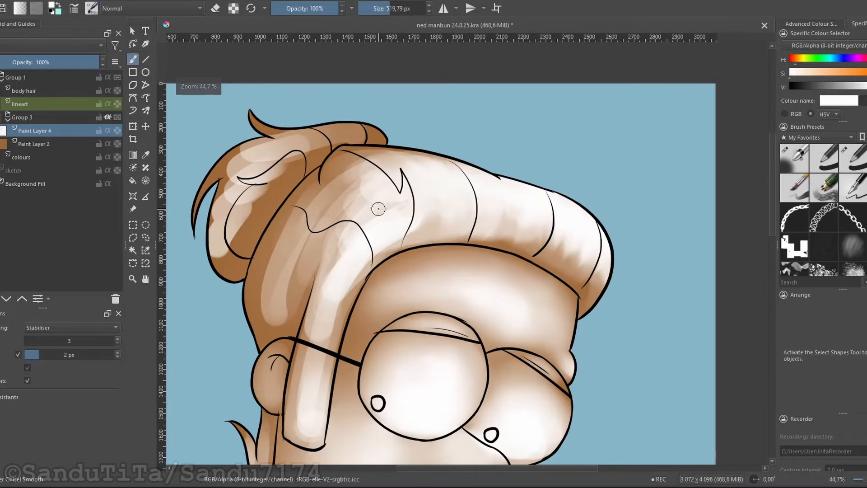
{"action": "key", "text": "e"}
{"action": "mouse_move", "coordinate": [365, 261]}
{"action": "left_mouse_down"}
{"action": "mouse_move", "coordinate": [437, 211]}
{"action": "mouse_move", "coordinate": [465, 218]}
{"action": "mouse_move", "coordinate": [424, 234]}
{"action": "mouse_move", "coordinate": [572, 269]}
{"action": "left_mouse_up"}
{"action": "key", "text": "ctrl+z"}
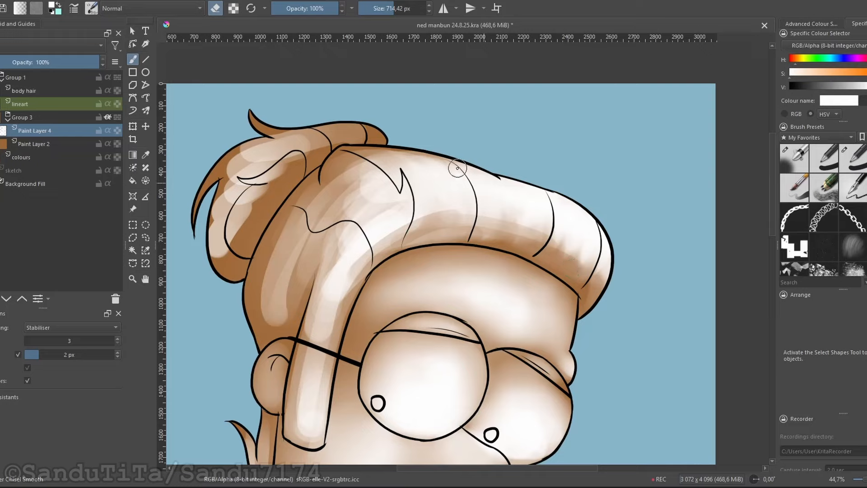
{"action": "left_click_drag", "start_coordinate": [389, 162], "coordinate": [560, 200]}
{"action": "left_click_drag", "start_coordinate": [463, 177], "coordinate": [591, 221]}
{"action": "left_click_drag", "start_coordinate": [533, 184], "coordinate": [596, 228]}
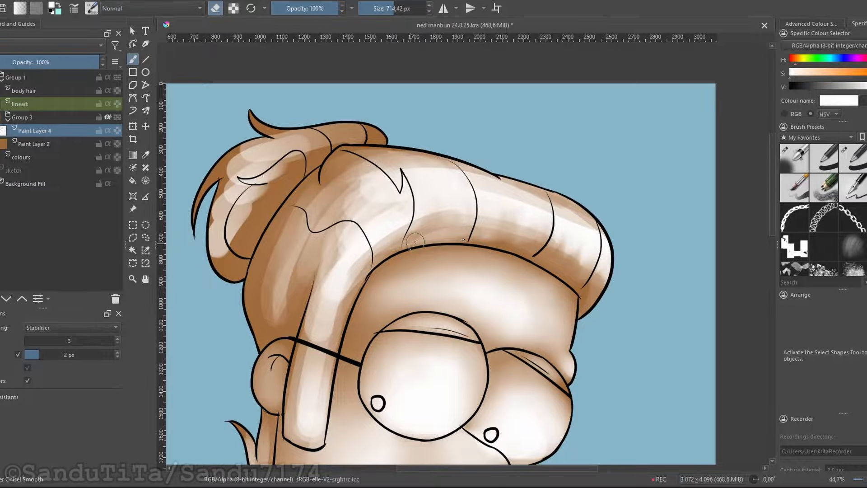
Step: Smear the erased shadows into strands across the front hair sweep with the Blender Smear brush at about 136 px
{"action": "scroll", "coordinate": [822, 212], "scroll_direction": "down", "scroll_amount": 2}
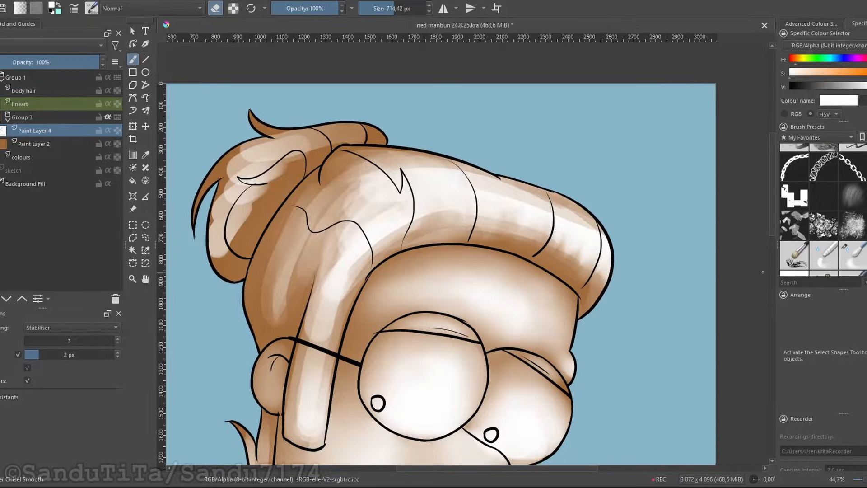
{"action": "left_click", "coordinate": [823, 244]}
{"action": "scroll", "coordinate": [625, 263], "scroll_direction": "up", "scroll_amount": 1}
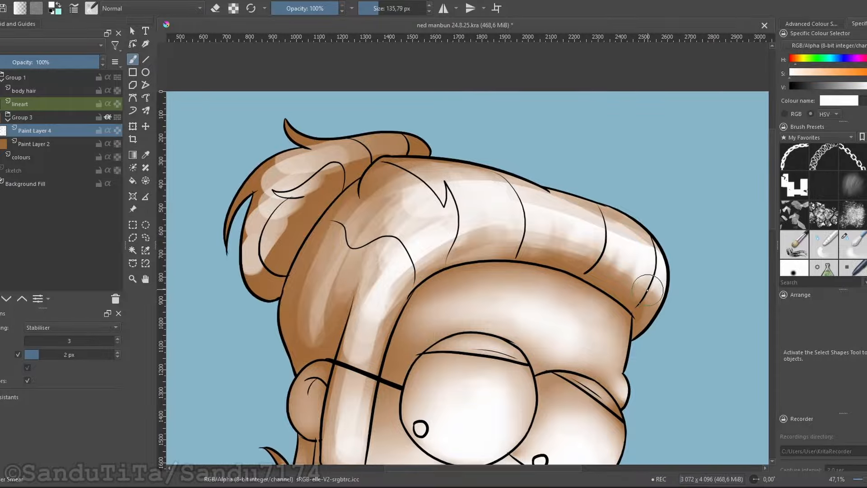
{"action": "mouse_move", "coordinate": [647, 291]}
{"action": "left_mouse_down"}
{"action": "mouse_move", "coordinate": [615, 253]}
{"action": "mouse_move", "coordinate": [580, 238]}
{"action": "mouse_move", "coordinate": [610, 193]}
{"action": "mouse_move", "coordinate": [576, 262]}
{"action": "mouse_move", "coordinate": [579, 218]}
{"action": "mouse_move", "coordinate": [524, 190]}
{"action": "mouse_move", "coordinate": [504, 198]}
{"action": "mouse_move", "coordinate": [441, 178]}
{"action": "mouse_move", "coordinate": [410, 204]}
{"action": "mouse_move", "coordinate": [332, 233]}
{"action": "mouse_move", "coordinate": [329, 307]}
{"action": "left_mouse_up"}
{"action": "scroll", "coordinate": [339, 253], "scroll_direction": "up", "scroll_amount": 1}
{"action": "scroll", "coordinate": [406, 212], "scroll_direction": "down", "scroll_amount": 2}
Step: Paint white highlights on the side hair above the ear at about 577 px and smear them at about 108 px
{"action": "key", "text": "/"}
{"action": "scroll", "coordinate": [312, 239], "scroll_direction": "up", "scroll_amount": 1}
{"action": "key", "text": "e"}
{"action": "left_click_drag", "start_coordinate": [397, 230], "coordinate": [371, 289]}
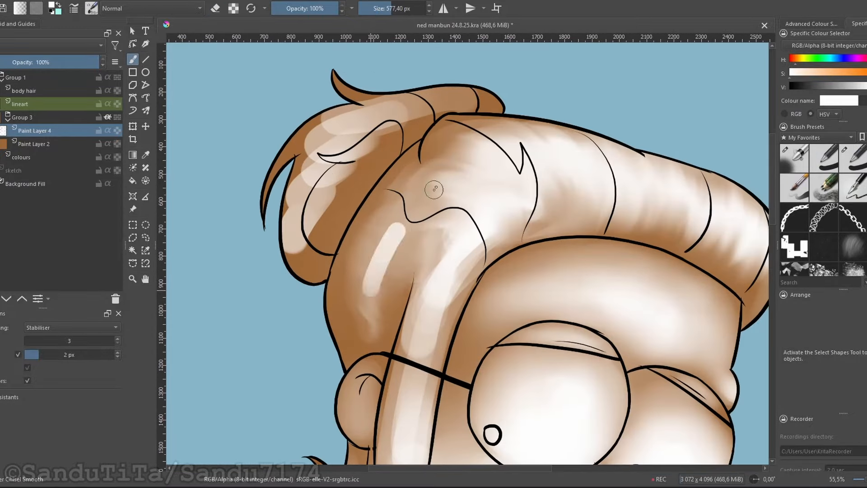
{"action": "key", "text": "/"}
{"action": "scroll", "coordinate": [387, 274], "scroll_direction": "down", "scroll_amount": 3}
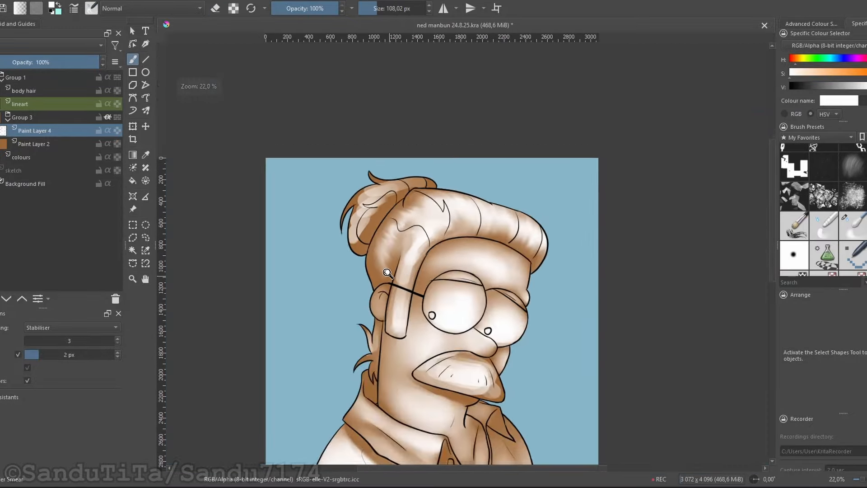
Step: Smear the highlights and shadows of the hair bun along its strands with the Blender Smear brush at about 108 px
{"action": "scroll", "coordinate": [429, 232], "scroll_direction": "up", "scroll_amount": 3}
{"action": "scroll", "coordinate": [413, 228], "scroll_direction": "down", "scroll_amount": 3}
{"action": "scroll", "coordinate": [402, 199], "scroll_direction": "up", "scroll_amount": 3}
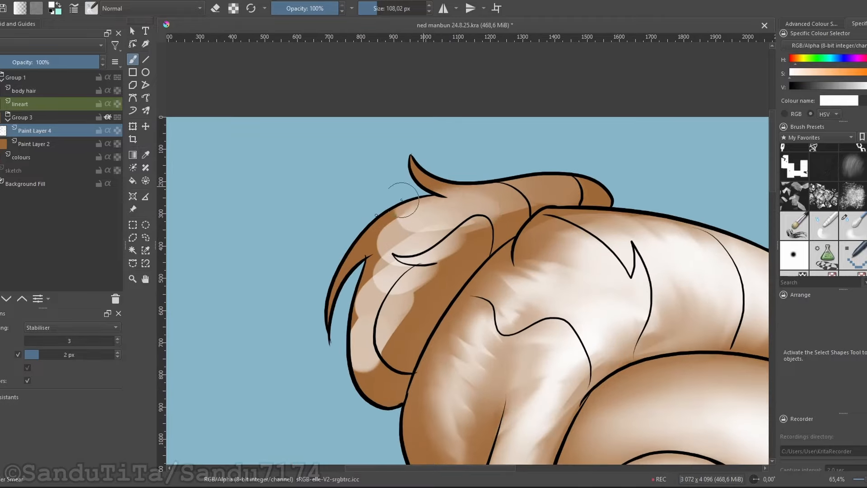
{"action": "left_click_drag", "start_coordinate": [401, 199], "coordinate": [361, 343]}
{"action": "left_click_drag", "start_coordinate": [401, 310], "coordinate": [381, 357]}
{"action": "scroll", "coordinate": [406, 293], "scroll_direction": "down", "scroll_amount": 3}
{"action": "scroll", "coordinate": [447, 271], "scroll_direction": "up", "scroll_amount": 3}
{"action": "left_click_drag", "start_coordinate": [401, 257], "coordinate": [348, 321]}
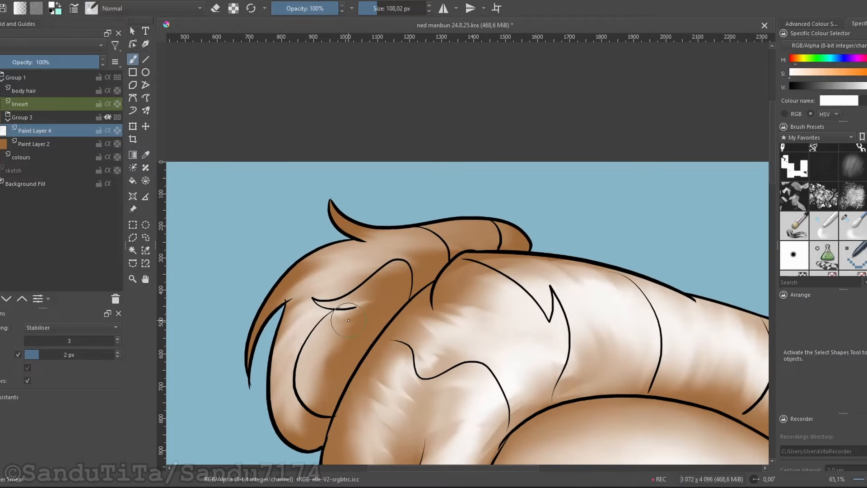
Step: Smear the mustache shading into vertical hair strands with the Blender Smear brush at about 108 px
{"action": "scroll", "coordinate": [329, 359], "scroll_direction": "down", "scroll_amount": 3}
{"action": "scroll", "coordinate": [330, 359], "scroll_direction": "up", "scroll_amount": 3}
{"action": "scroll", "coordinate": [397, 291], "scroll_direction": "up", "scroll_amount": 1}
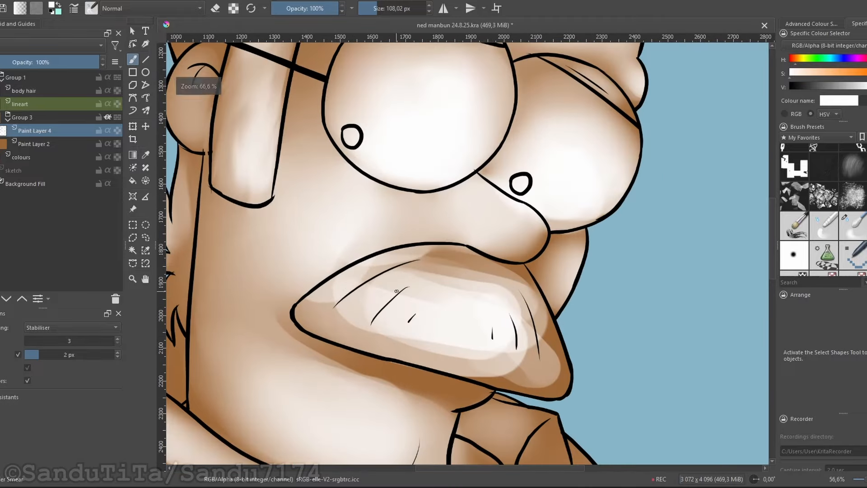
{"action": "mouse_move", "coordinate": [397, 291]}
{"action": "left_mouse_down"}
{"action": "mouse_move", "coordinate": [381, 339]}
{"action": "mouse_move", "coordinate": [532, 371]}
{"action": "mouse_move", "coordinate": [478, 315]}
{"action": "left_mouse_up"}
{"action": "scroll", "coordinate": [520, 375], "scroll_direction": "up", "scroll_amount": 2}
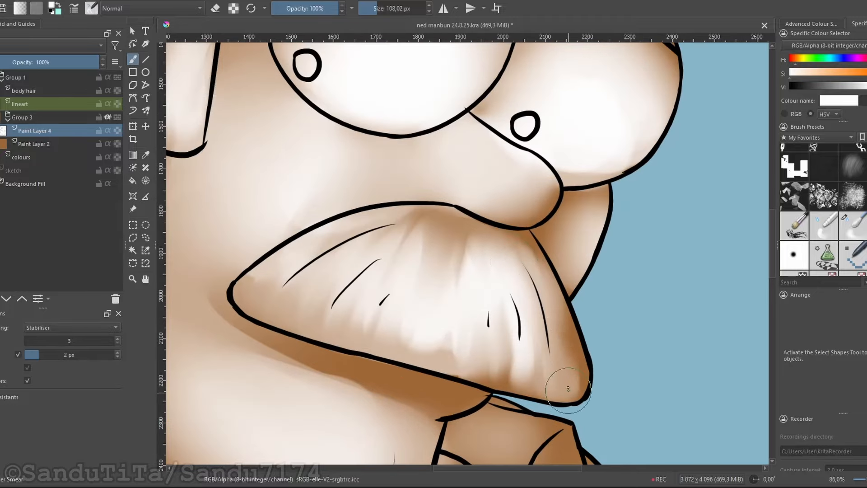
Step: Paint white highlights on the far side of the shirt collar at about 294 px and blend them at about 89 px
{"action": "scroll", "coordinate": [568, 388], "scroll_direction": "down", "scroll_amount": 4}
{"action": "key", "text": "/"}
{"action": "scroll", "coordinate": [533, 240], "scroll_direction": "up", "scroll_amount": 3}
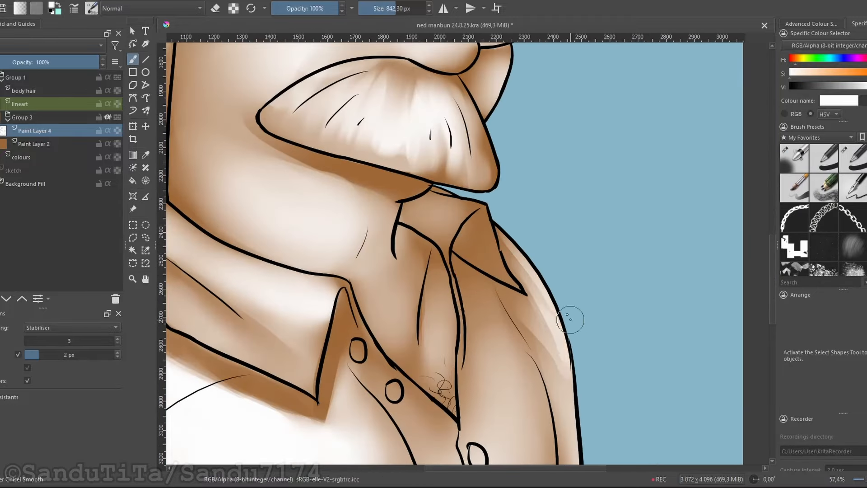
{"action": "scroll", "coordinate": [476, 244], "scroll_direction": "up", "scroll_amount": 2}
{"action": "scroll", "coordinate": [590, 339], "scroll_direction": "down", "scroll_amount": 2}
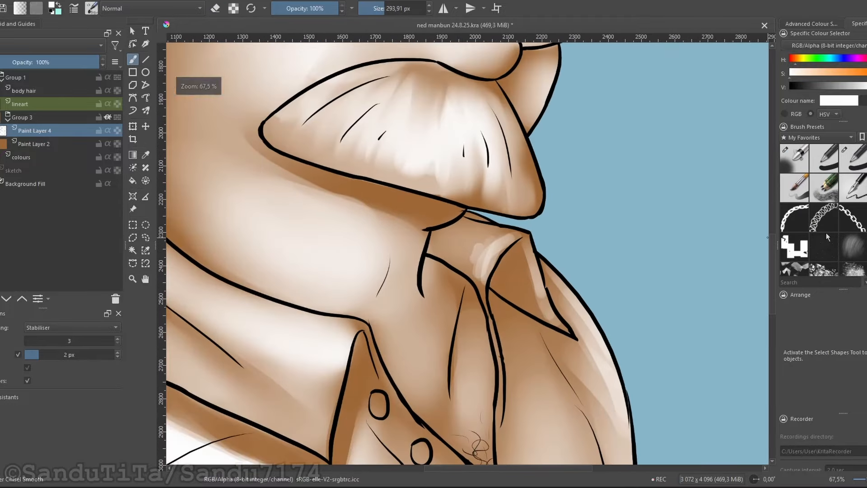
{"action": "key", "text": "/"}
{"action": "scroll", "coordinate": [594, 242], "scroll_direction": "up", "scroll_amount": 3}
{"action": "key", "text": "/"}
{"action": "scroll", "coordinate": [493, 252], "scroll_direction": "down", "scroll_amount": 3}
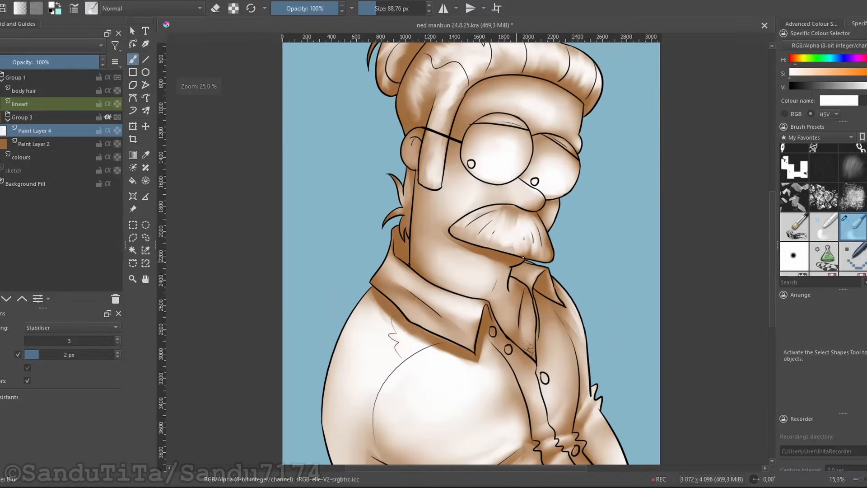
Step: Paint a white highlight along the near collar's upper edge at about 474 px and blend it at about 103 px
{"action": "scroll", "coordinate": [476, 360], "scroll_direction": "up", "scroll_amount": 4}
{"action": "scroll", "coordinate": [430, 350], "scroll_direction": "up", "scroll_amount": 1}
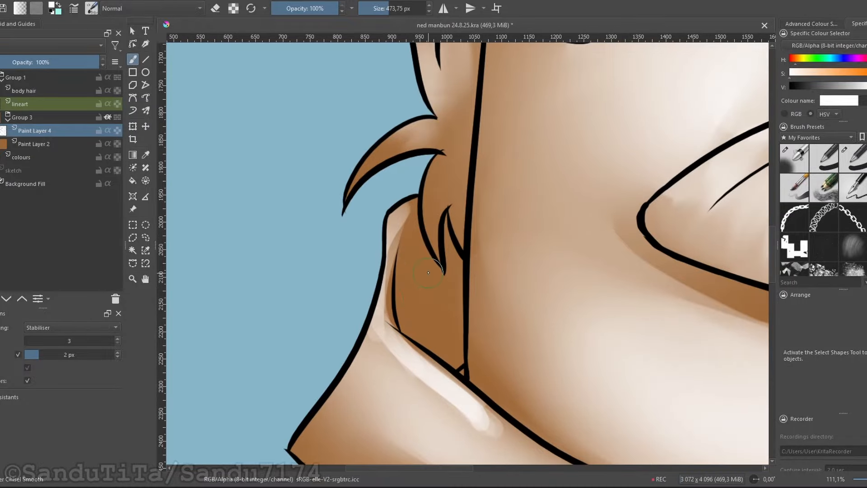
{"action": "key", "text": "/"}
{"action": "scroll", "coordinate": [436, 316], "scroll_direction": "down", "scroll_amount": 2}
{"action": "scroll", "coordinate": [435, 316], "scroll_direction": "down", "scroll_amount": 2}
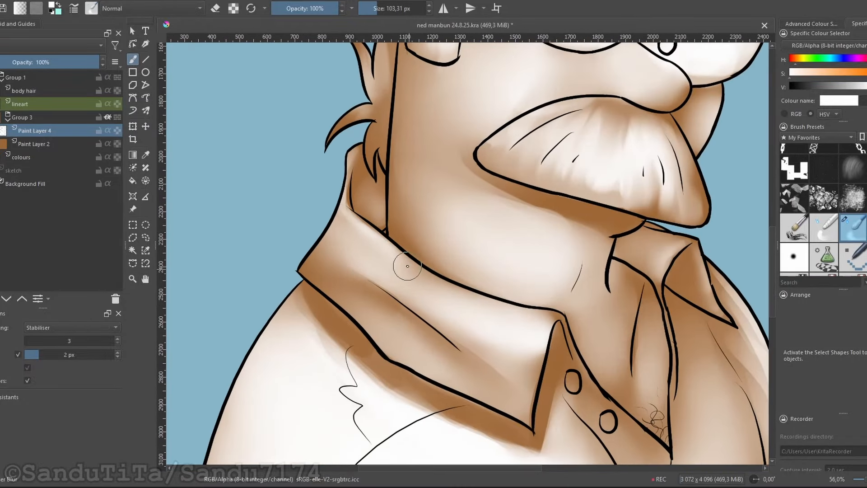
Step: Erase cast shadows below the mustache at about 645 px and along the underside of the nose at about 490 px
{"action": "key", "text": "/"}
{"action": "key", "text": "e"}
{"action": "scroll", "coordinate": [358, 274], "scroll_direction": "up", "scroll_amount": 2}
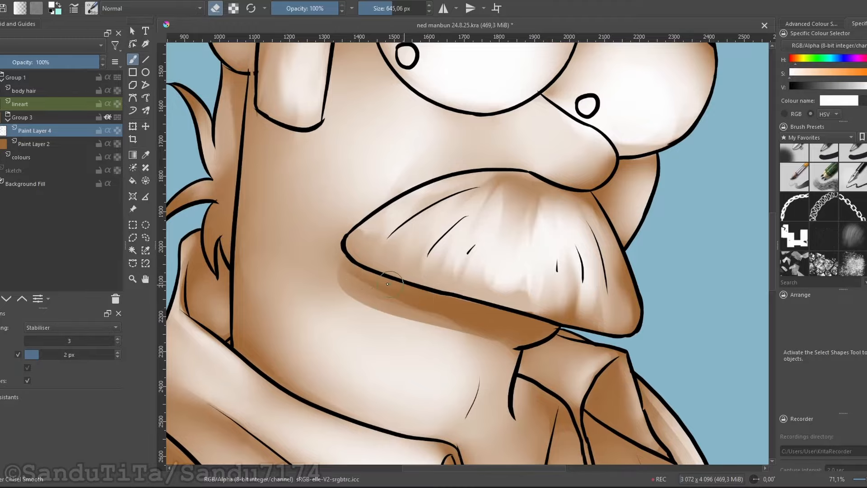
{"action": "scroll", "coordinate": [517, 275], "scroll_direction": "up", "scroll_amount": 2}
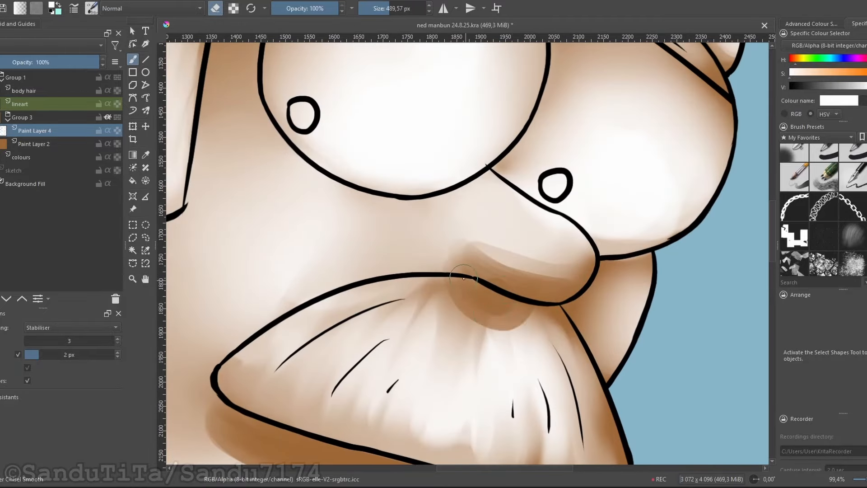
{"action": "scroll", "coordinate": [464, 276], "scroll_direction": "down", "scroll_amount": 6}
{"action": "scroll", "coordinate": [441, 287], "scroll_direction": "up", "scroll_amount": 5}
{"action": "scroll", "coordinate": [823, 203], "scroll_direction": "down", "scroll_amount": 2}
Step: Blend the shadow on the underside of the nose with the blur brush at about 109 px
{"action": "left_click", "coordinate": [852, 226]}
{"action": "scroll", "coordinate": [348, 198], "scroll_direction": "up", "scroll_amount": 1}
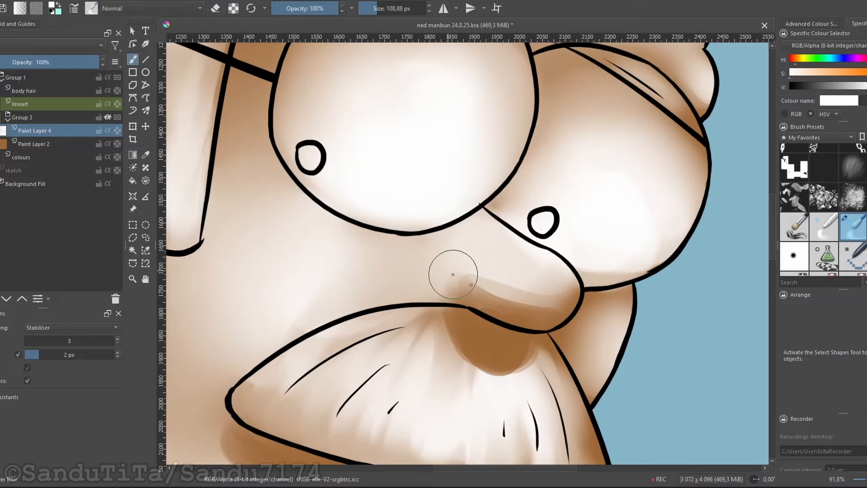
{"action": "left_click_drag", "start_coordinate": [452, 274], "coordinate": [526, 293]}
{"action": "scroll", "coordinate": [470, 251], "scroll_direction": "down", "scroll_amount": 6}
{"action": "scroll", "coordinate": [484, 242], "scroll_direction": "up", "scroll_amount": 2}
{"action": "scroll", "coordinate": [835, 225], "scroll_direction": "up", "scroll_amount": 1}
{"action": "left_click_drag", "start_coordinate": [843, 289], "coordinate": [843, 325]}
{"action": "scroll", "coordinate": [823, 203], "scroll_direction": "up", "scroll_amount": 2}
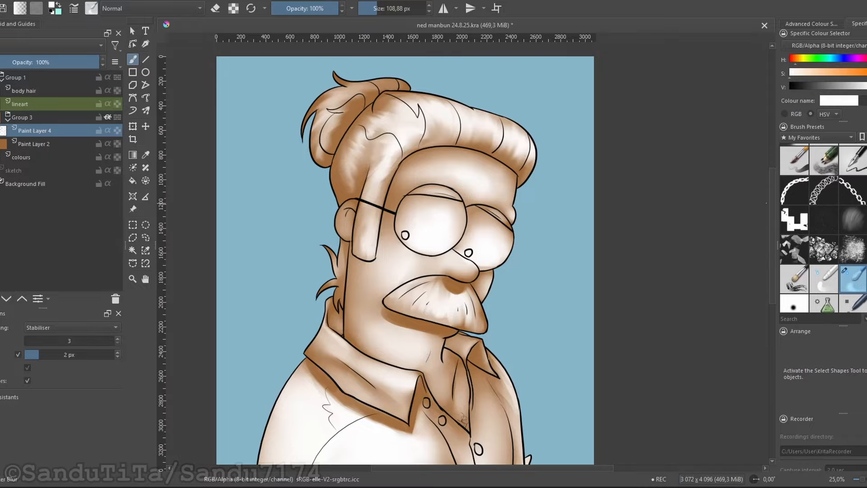
Step: Erase the upper part of both pupils to brown shadow with the marker brush at about 255 px
{"action": "key", "text": "slash"}
{"action": "scroll", "coordinate": [443, 293], "scroll_direction": "up", "scroll_amount": 4}
{"action": "left_click_drag", "start_coordinate": [498, 274], "coordinate": [586, 440]}
{"action": "left_click_drag", "start_coordinate": [238, 304], "coordinate": [172, 304]}
{"action": "scroll", "coordinate": [325, 182], "scroll_direction": "up", "scroll_amount": 3}
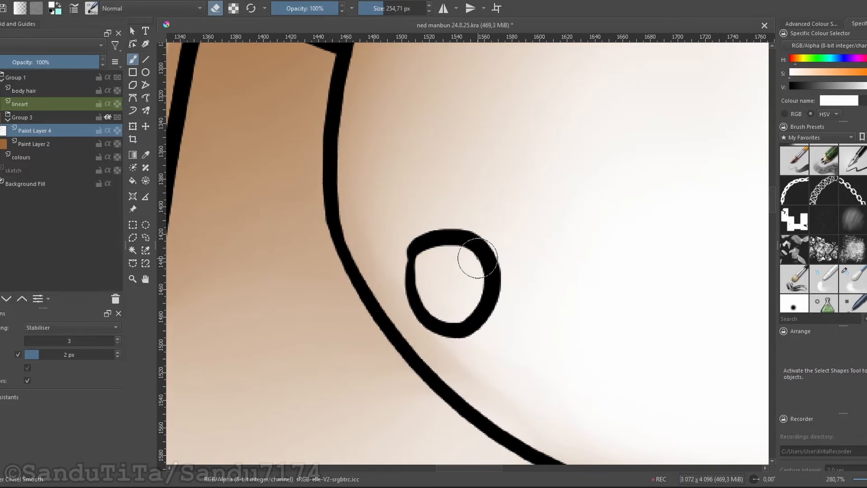
{"action": "scroll", "coordinate": [448, 258], "scroll_direction": "down", "scroll_amount": 6}
{"action": "scroll", "coordinate": [507, 271], "scroll_direction": "up", "scroll_amount": 6}
{"action": "scroll", "coordinate": [508, 263], "scroll_direction": "down", "scroll_amount": 6}
Step: Paint white highlights on the ear's upper rim and lobe and blend them with the blur brush at about 108 px
{"action": "scroll", "coordinate": [394, 212], "scroll_direction": "up", "scroll_amount": 5}
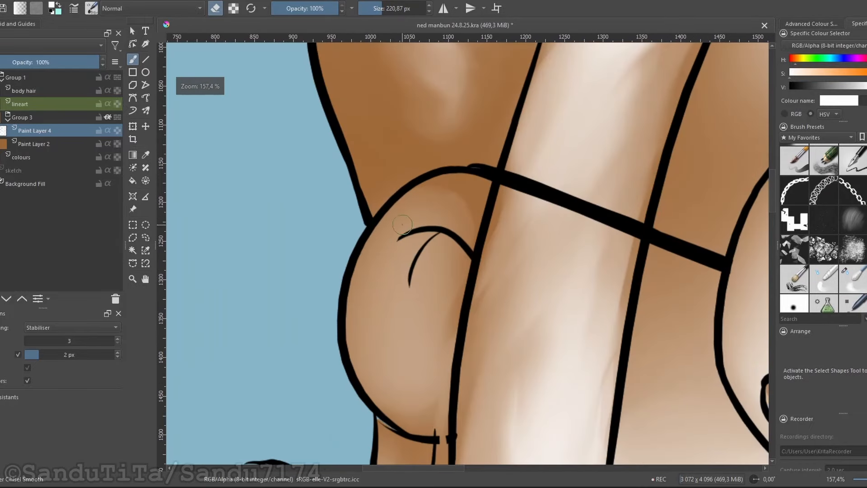
{"action": "key", "text": "e"}
{"action": "left_click_drag", "start_coordinate": [375, 249], "coordinate": [470, 210]}
{"action": "scroll", "coordinate": [442, 260], "scroll_direction": "down", "scroll_amount": 1}
{"action": "left_click_drag", "start_coordinate": [402, 265], "coordinate": [441, 365]}
{"action": "key", "text": "slash"}
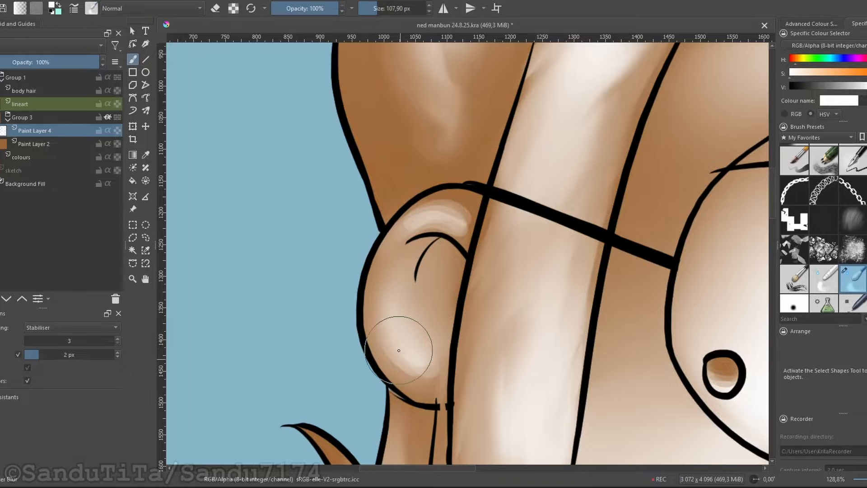
Step: Refine the highlights and shadows around the inner ear fold and blend them with the blur brush at about 86 px
{"action": "key", "text": "slash"}
{"action": "left_click_drag", "start_coordinate": [408, 289], "coordinate": [417, 250]}
{"action": "key", "text": "e"}
{"action": "mouse_move", "coordinate": [447, 210]}
{"action": "left_mouse_down"}
{"action": "mouse_move", "coordinate": [465, 193]}
{"action": "mouse_move", "coordinate": [472, 201]}
{"action": "left_mouse_up"}
{"action": "key", "text": "slash"}
{"action": "scroll", "coordinate": [380, 279], "scroll_direction": "down", "scroll_amount": 7}
{"action": "scroll", "coordinate": [388, 333], "scroll_direction": "up", "scroll_amount": 3}
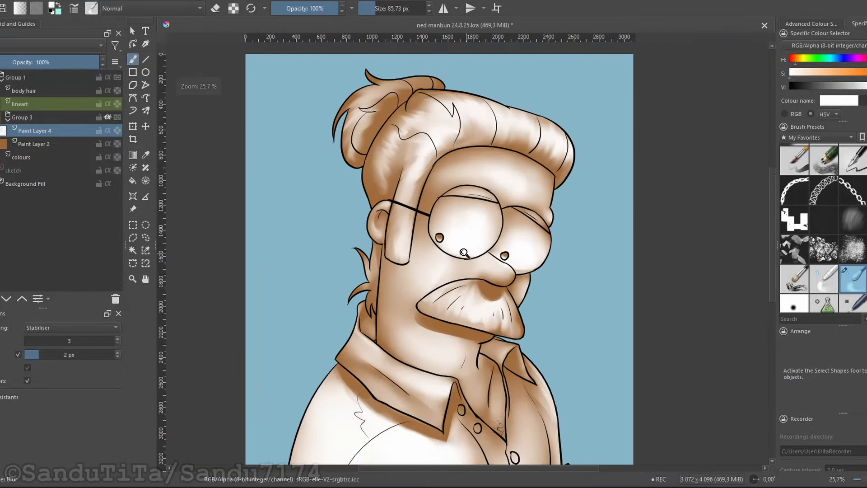
Step: Choose the soft airbrush preset and adjust its size to about 175 px
{"action": "key", "text": "slash"}
{"action": "left_click_drag", "start_coordinate": [548, 209], "coordinate": [437, 216], "text": "shift"}
{"action": "scroll", "coordinate": [436, 223], "scroll_direction": "up", "scroll_amount": 2}
{"action": "scroll", "coordinate": [519, 298], "scroll_direction": "down", "scroll_amount": 6}
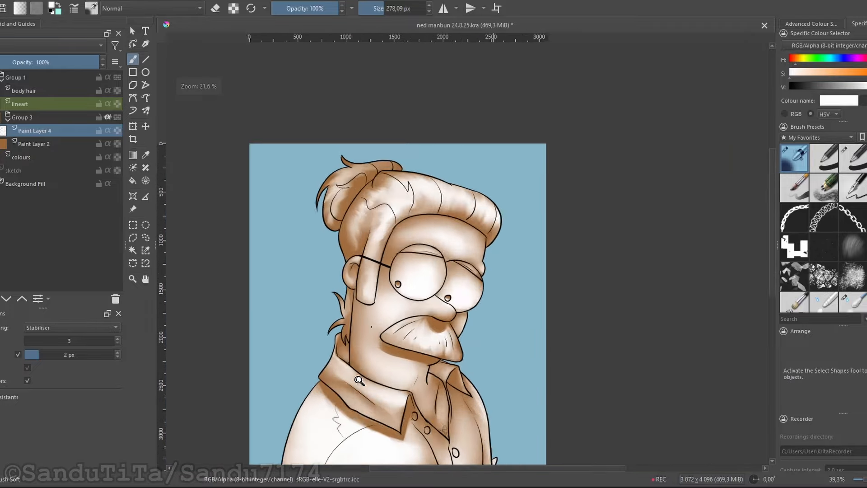
{"action": "scroll", "coordinate": [517, 248], "scroll_direction": "up", "scroll_amount": 1}
{"action": "scroll", "coordinate": [415, 281], "scroll_direction": "up", "scroll_amount": 1}
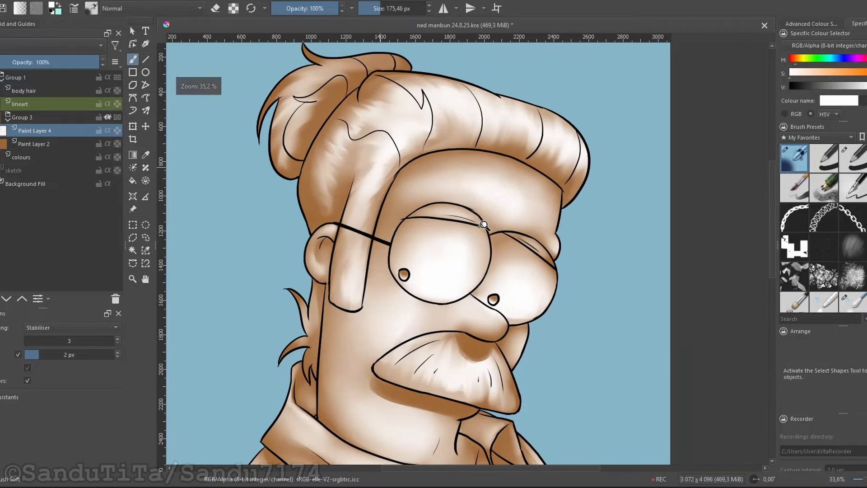
Step: Erase shadows onto the eyeballs just below both upper eyelids with the marker brush at about 333 px
{"action": "scroll", "coordinate": [474, 220], "scroll_direction": "up", "scroll_amount": 5}
{"action": "key", "text": "slash"}
{"action": "left_click_drag", "start_coordinate": [327, 296], "coordinate": [500, 219]}
{"action": "scroll", "coordinate": [456, 251], "scroll_direction": "down", "scroll_amount": 6}
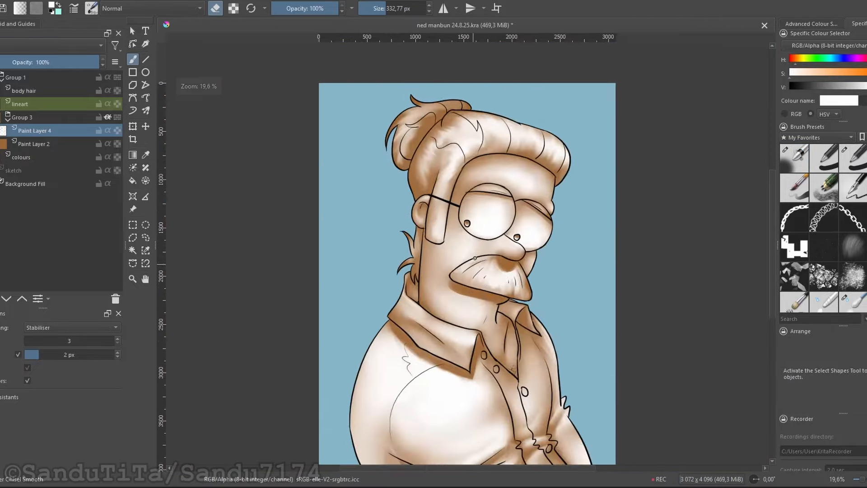
{"action": "scroll", "coordinate": [339, 303], "scroll_direction": "up", "scroll_amount": 6}
{"action": "scroll", "coordinate": [511, 223], "scroll_direction": "down", "scroll_amount": 3}
Step: Paint white highlights on the far eyeball at about 429 px and blend its edge with the blur brush at about 86 px
{"action": "key", "text": "e"}
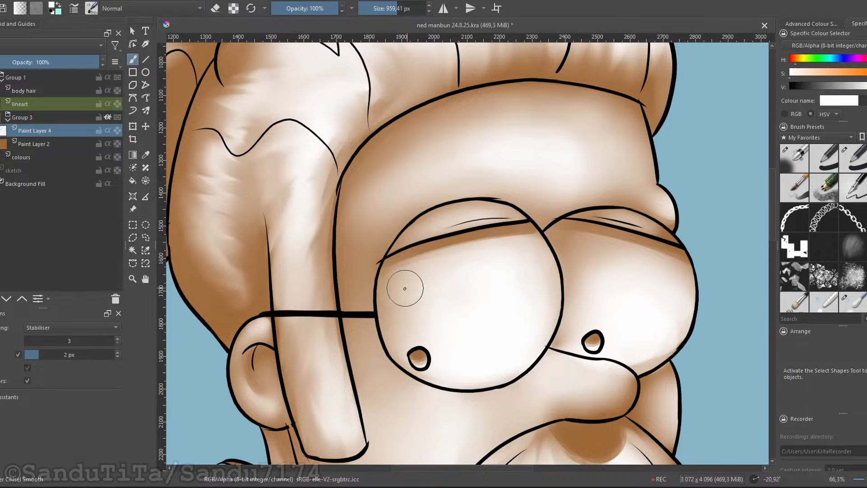
{"action": "left_click_drag", "start_coordinate": [584, 310], "coordinate": [522, 293]}
{"action": "scroll", "coordinate": [609, 287], "scroll_direction": "up", "scroll_amount": 6}
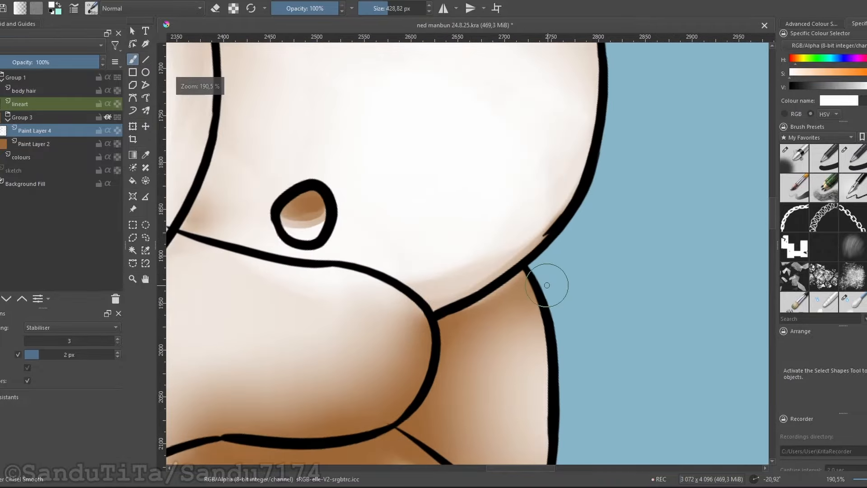
{"action": "key", "text": "e"}
{"action": "scroll", "coordinate": [475, 294], "scroll_direction": "down", "scroll_amount": 1}
{"action": "key", "text": "/"}
{"action": "mouse_move", "coordinate": [512, 257]}
{"action": "left_mouse_down"}
{"action": "mouse_move", "coordinate": [491, 290]}
{"action": "mouse_move", "coordinate": [423, 336]}
{"action": "mouse_move", "coordinate": [525, 292]}
{"action": "left_mouse_up"}
{"action": "key", "text": "5"}
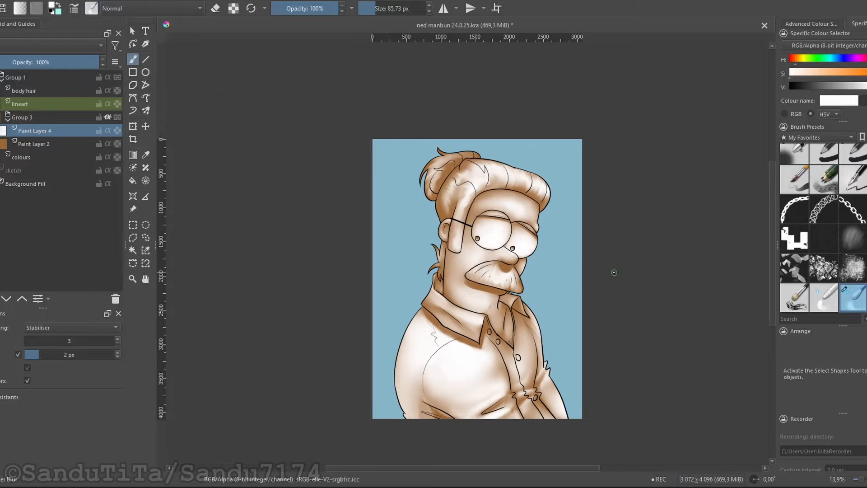
Step: Erase softly over the portrait's shading with the soft airbrush preset at about 683 px
{"action": "left_click", "coordinate": [789, 158]}
{"action": "scroll", "coordinate": [506, 188], "scroll_direction": "up", "scroll_amount": 2}
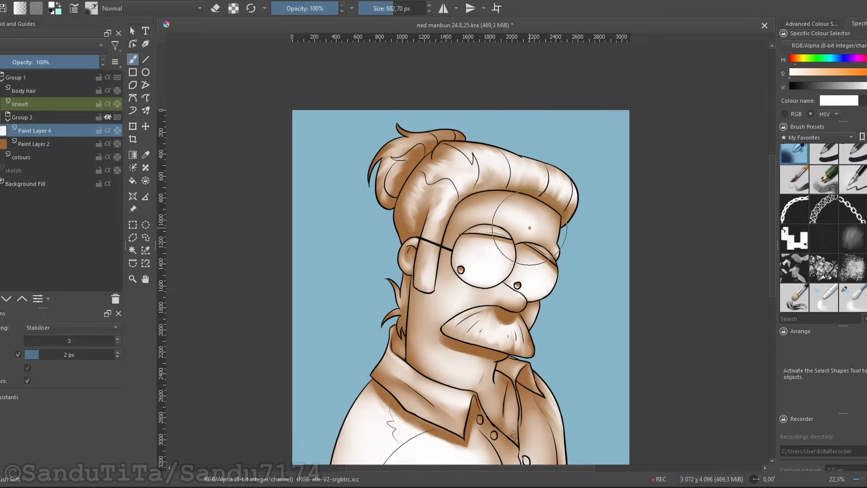
{"action": "scroll", "coordinate": [530, 228], "scroll_direction": "down", "scroll_amount": 2}
{"action": "key", "text": "e"}
{"action": "mouse_move", "coordinate": [488, 386]}
{"action": "left_mouse_down"}
{"action": "mouse_move", "coordinate": [460, 355]}
{"action": "mouse_move", "coordinate": [451, 296]}
{"action": "mouse_move", "coordinate": [479, 212]}
{"action": "left_mouse_up"}
{"action": "scroll", "coordinate": [496, 346], "scroll_direction": "down", "scroll_amount": 1}
Step: Paint white highlights inside the upper edges of the two top shirt buttons with the marker brush
{"action": "key", "text": "/"}
{"action": "key", "text": "e"}
{"action": "left_click_drag", "start_coordinate": [473, 306], "coordinate": [422, 248]}
{"action": "left_click_drag", "start_coordinate": [497, 353], "coordinate": [328, 164]}
{"action": "mouse_move", "coordinate": [517, 321]}
{"action": "left_mouse_down"}
{"action": "mouse_move", "coordinate": [449, 335]}
{"action": "mouse_move", "coordinate": [501, 388]}
{"action": "left_mouse_up"}
Step: Erase cast shadows around the lower edges of the shirt buttons with the marker brush at about 116 px
{"action": "key", "text": "e"}
{"action": "left_click_drag", "start_coordinate": [364, 238], "coordinate": [291, 201]}
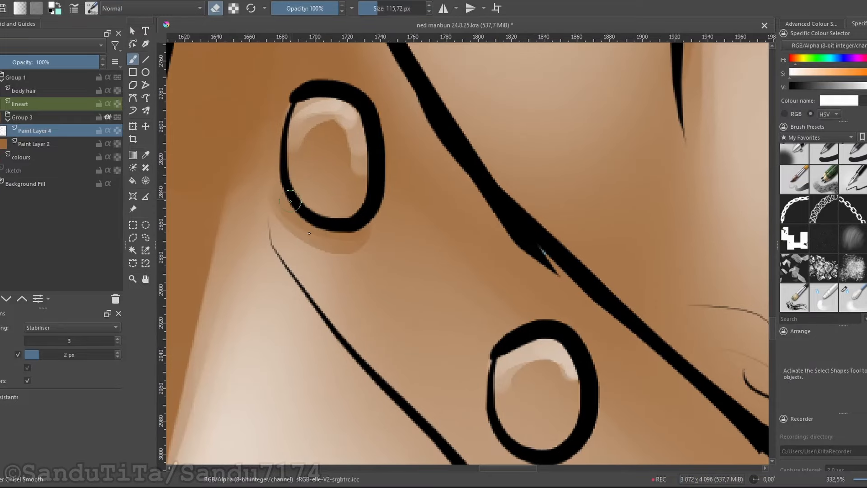
{"action": "left_click_drag", "start_coordinate": [543, 391], "coordinate": [446, 265]}
{"action": "left_click_drag", "start_coordinate": [395, 302], "coordinate": [457, 335]}
{"action": "scroll", "coordinate": [457, 316], "scroll_direction": "down", "scroll_amount": 4}
{"action": "scroll", "coordinate": [428, 258], "scroll_direction": "up", "scroll_amount": 4}
{"action": "left_click_drag", "start_coordinate": [428, 257], "coordinate": [414, 219]}
{"action": "left_click_drag", "start_coordinate": [465, 343], "coordinate": [414, 321]}
{"action": "scroll", "coordinate": [414, 321], "scroll_direction": "down", "scroll_amount": 4}
{"action": "scroll", "coordinate": [445, 308], "scroll_direction": "up", "scroll_amount": 4}
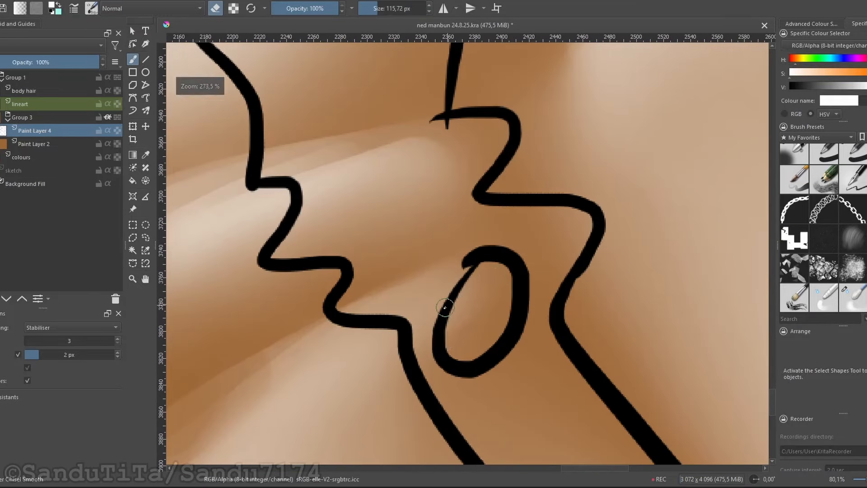
Step: Shade the button at the waist and erase the shading inside the second shirt button at about 175 px
{"action": "key", "text": "e"}
{"action": "scroll", "coordinate": [453, 380], "scroll_direction": "down", "scroll_amount": 5}
{"action": "scroll", "coordinate": [388, 216], "scroll_direction": "up", "scroll_amount": 5}
{"action": "key", "text": "e"}
{"action": "scroll", "coordinate": [560, 420], "scroll_direction": "down", "scroll_amount": 3}
{"action": "scroll", "coordinate": [350, 269], "scroll_direction": "up", "scroll_amount": 2}
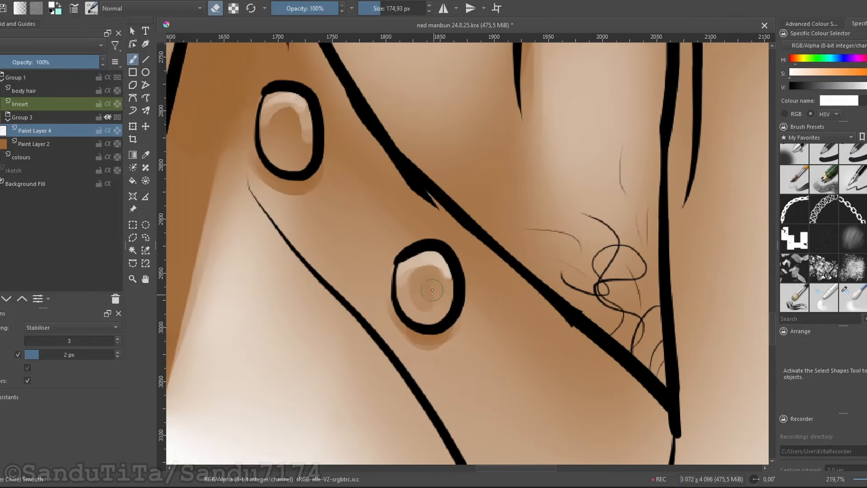
Step: Blend the highlight strokes on the exposed chest inside the shirt opening with the Blender Blur preset at about 86 px
{"action": "scroll", "coordinate": [433, 289], "scroll_direction": "down", "scroll_amount": 5}
{"action": "scroll", "coordinate": [416, 277], "scroll_direction": "up", "scroll_amount": 4}
{"action": "key", "text": "slash"}
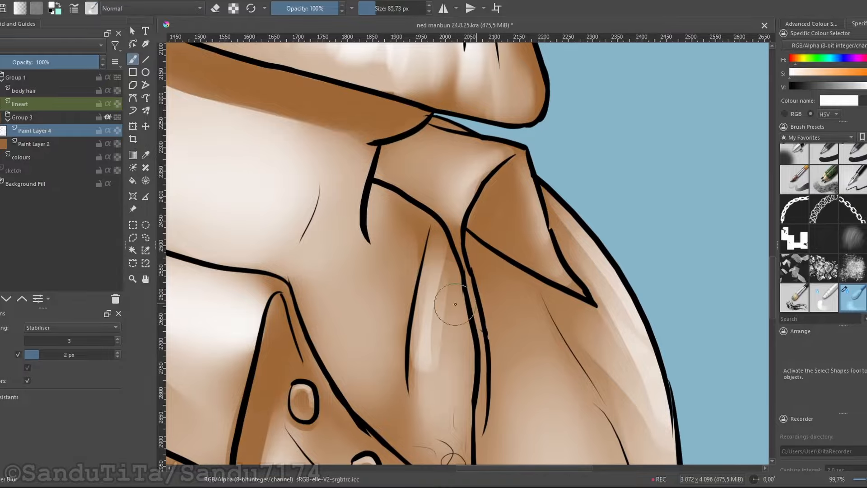
{"action": "scroll", "coordinate": [437, 321], "scroll_direction": "down", "scroll_amount": 4}
{"action": "scroll", "coordinate": [394, 229], "scroll_direction": "up", "scroll_amount": 5}
Step: Erase shading inside the far side of the collar and along the neck crease with the marker brush at about 455 px
{"action": "key", "text": "slash"}
{"action": "key", "text": "e"}
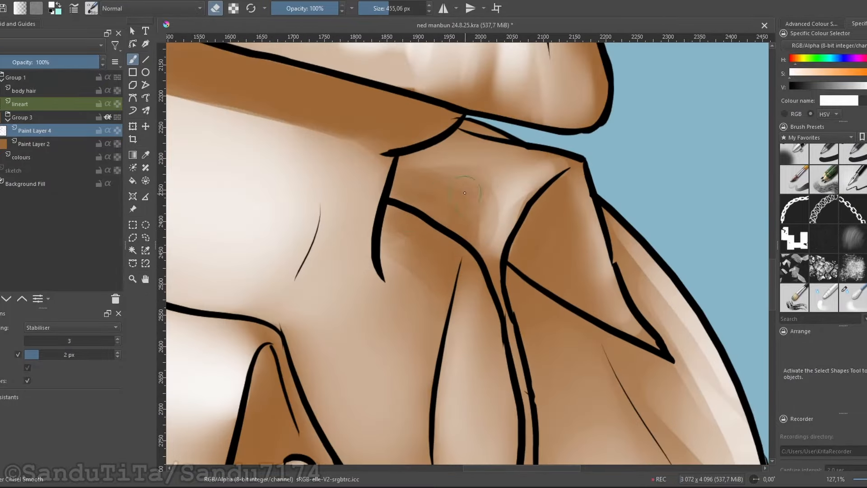
{"action": "scroll", "coordinate": [465, 193], "scroll_direction": "down", "scroll_amount": 5}
{"action": "scroll", "coordinate": [407, 284], "scroll_direction": "up", "scroll_amount": 4}
Step: Blend the shading of the neck crease, far collar and shoulder with the Blender Blur preset at about 96 px
{"action": "left_click", "coordinate": [852, 297]}
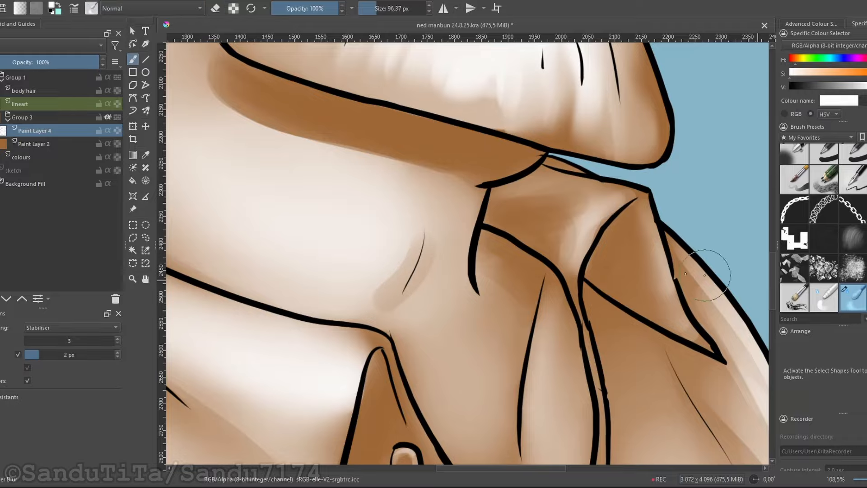
{"action": "scroll", "coordinate": [440, 261], "scroll_direction": "up", "scroll_amount": 1}
{"action": "scroll", "coordinate": [445, 303], "scroll_direction": "down", "scroll_amount": 5}
{"action": "scroll", "coordinate": [418, 203], "scroll_direction": "up", "scroll_amount": 3}
Step: Retouch the shading around the ear, glasses and nose with the marker brush, using sizes of about 223 and 330 px
{"action": "key", "text": "slash"}
{"action": "scroll", "coordinate": [451, 284], "scroll_direction": "up", "scroll_amount": 5}
{"action": "key", "text": "bracketleft"}
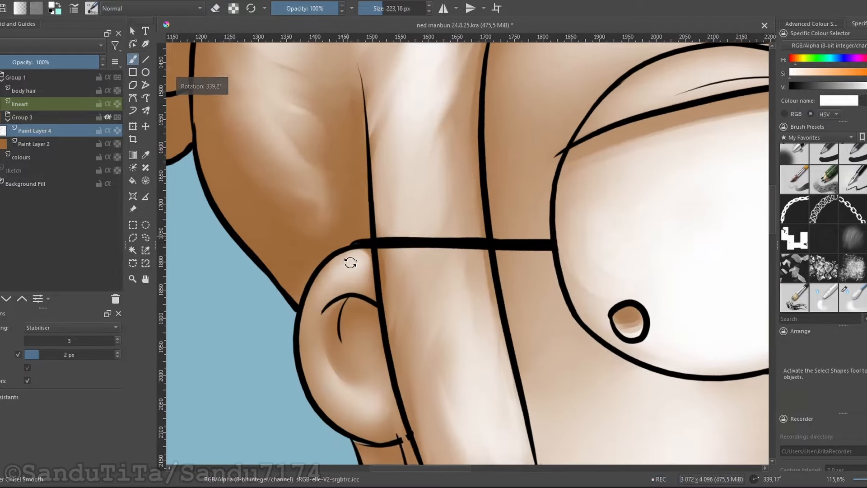
{"action": "left_click_drag", "start_coordinate": [355, 263], "coordinate": [464, 244]}
{"action": "key", "text": "5"}
{"action": "scroll", "coordinate": [542, 243], "scroll_direction": "down", "scroll_amount": 5}
{"action": "scroll", "coordinate": [424, 232], "scroll_direction": "up", "scroll_amount": 5}
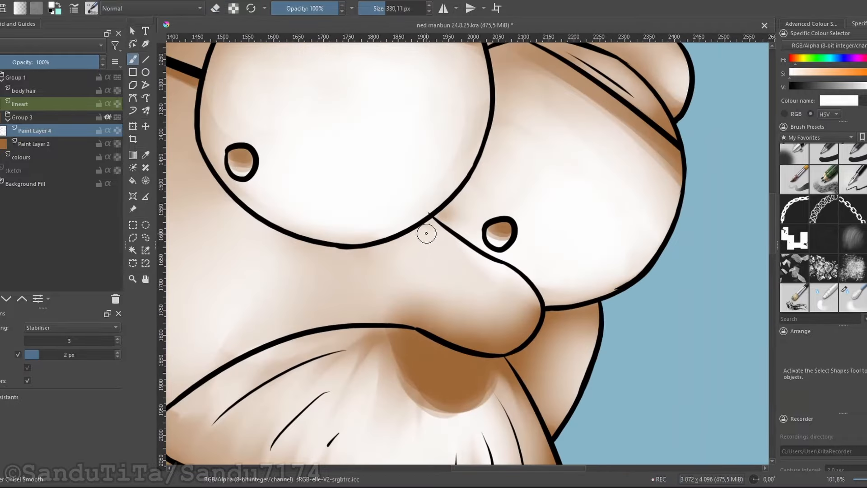
Step: Blend the retouched shading around the glasses and nose with the Blender Blur preset at about 78 px
{"action": "key", "text": "slash"}
{"action": "scroll", "coordinate": [534, 300], "scroll_direction": "down", "scroll_amount": 6}
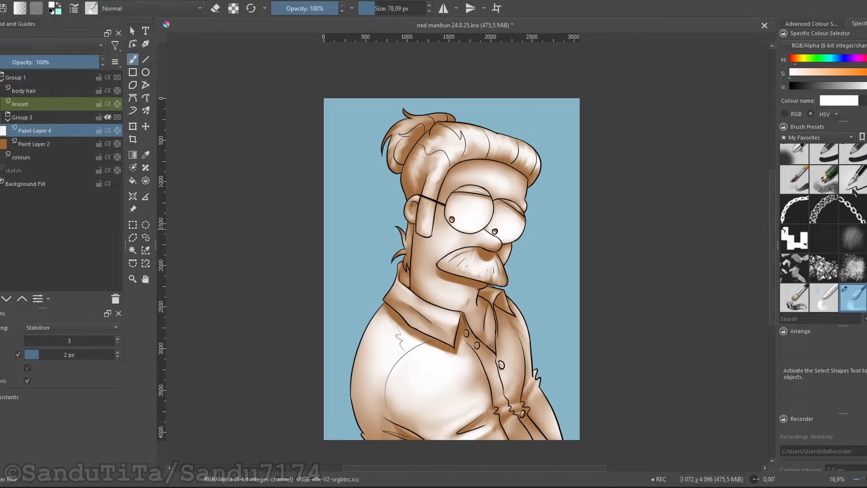
{"action": "scroll", "coordinate": [437, 241], "scroll_direction": "up", "scroll_amount": 3}
Step: Adjust the portrait's shading with the soft airbrush, painting soft white highlights on the hair bun at about 157 px
{"action": "key", "text": "slash"}
{"action": "scroll", "coordinate": [428, 251], "scroll_direction": "down", "scroll_amount": 5}
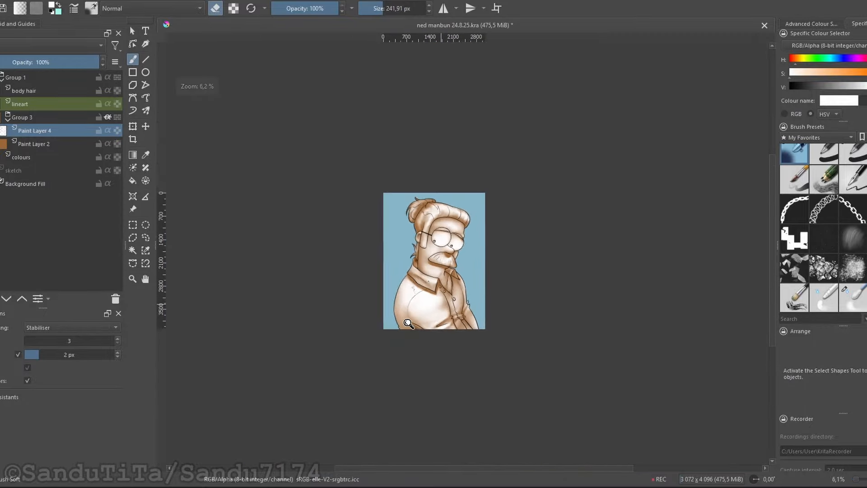
{"action": "key", "text": "e"}
{"action": "scroll", "coordinate": [473, 288], "scroll_direction": "up", "scroll_amount": 4}
{"action": "scroll", "coordinate": [332, 232], "scroll_direction": "down", "scroll_amount": 5}
{"action": "scroll", "coordinate": [358, 219], "scroll_direction": "up", "scroll_amount": 5}
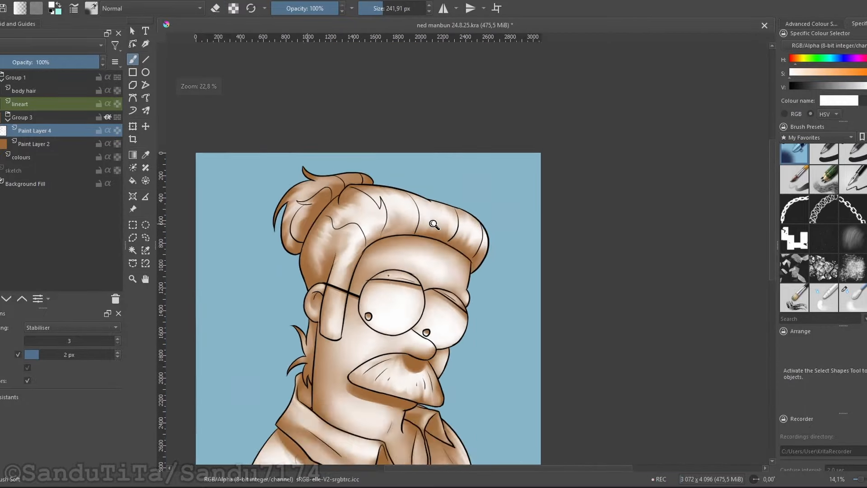
{"action": "scroll", "coordinate": [364, 203], "scroll_direction": "down", "scroll_amount": 5}
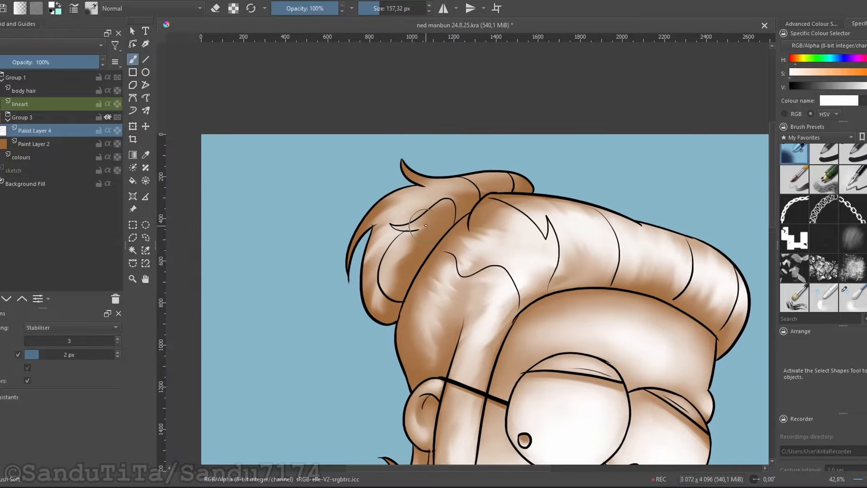
Step: Softly erase highlights over the face, moustache and clothes with the soft airbrush at about 212 to 287 px
{"action": "key", "text": "e"}
{"action": "scroll", "coordinate": [467, 241], "scroll_direction": "up", "scroll_amount": 4}
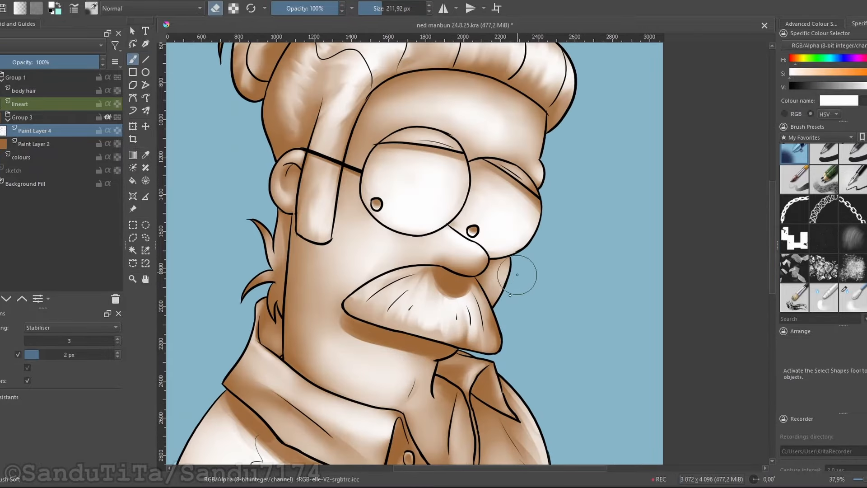
{"action": "scroll", "coordinate": [530, 222], "scroll_direction": "down", "scroll_amount": 5}
{"action": "scroll", "coordinate": [460, 262], "scroll_direction": "up", "scroll_amount": 3}
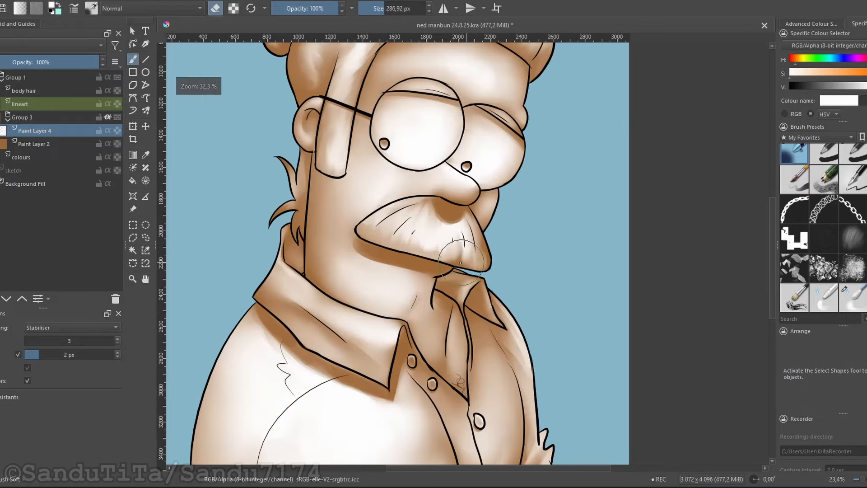
{"action": "scroll", "coordinate": [449, 258], "scroll_direction": "down", "scroll_amount": 4}
{"action": "scroll", "coordinate": [417, 332], "scroll_direction": "up", "scroll_amount": 7}
Step: Rework the highlights around the lower sleeve creases with the marker brush at about 330 px
{"action": "key", "text": "/"}
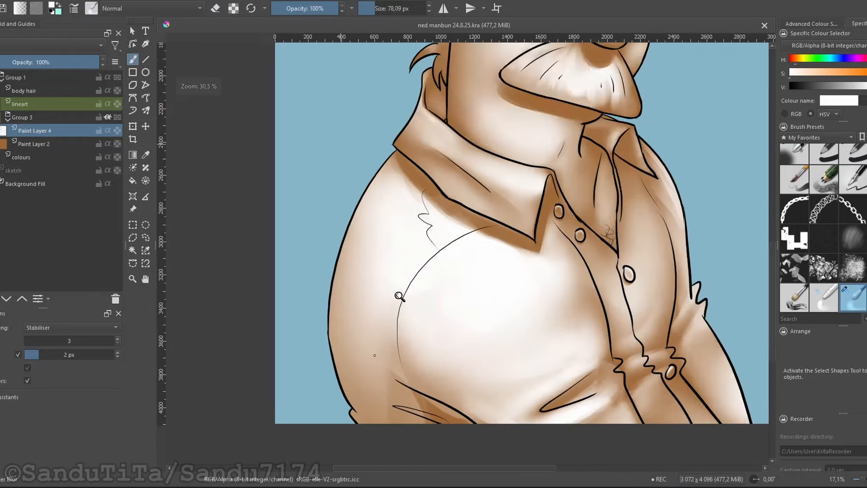
{"action": "key", "text": "/"}
{"action": "scroll", "coordinate": [426, 279], "scroll_direction": "up", "scroll_amount": 2}
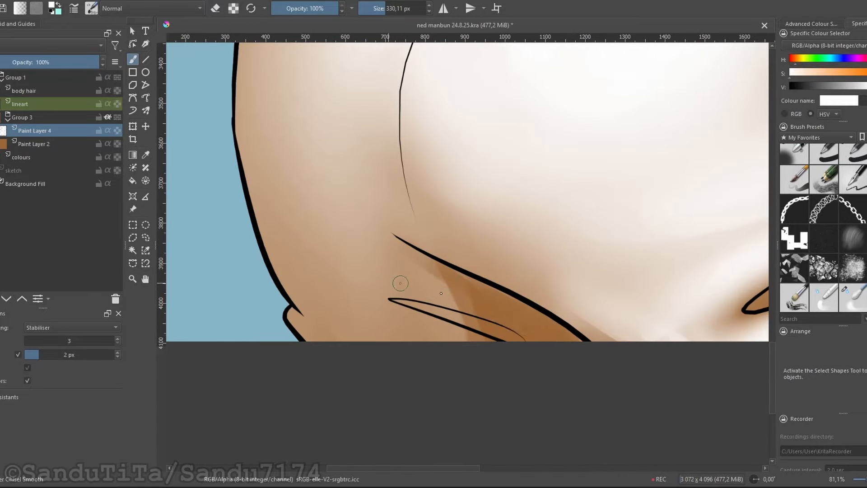
Step: Blend the hard shading edges around the lower sleeve creases with the Blender Blur preset at about 74 px
{"action": "key", "text": "/"}
{"action": "scroll", "coordinate": [386, 310], "scroll_direction": "down", "scroll_amount": 2}
{"action": "left_click_drag", "start_coordinate": [409, 288], "coordinate": [439, 332]}
{"action": "scroll", "coordinate": [440, 332], "scroll_direction": "up", "scroll_amount": 2}
{"action": "left_click_drag", "start_coordinate": [455, 295], "coordinate": [401, 295]}
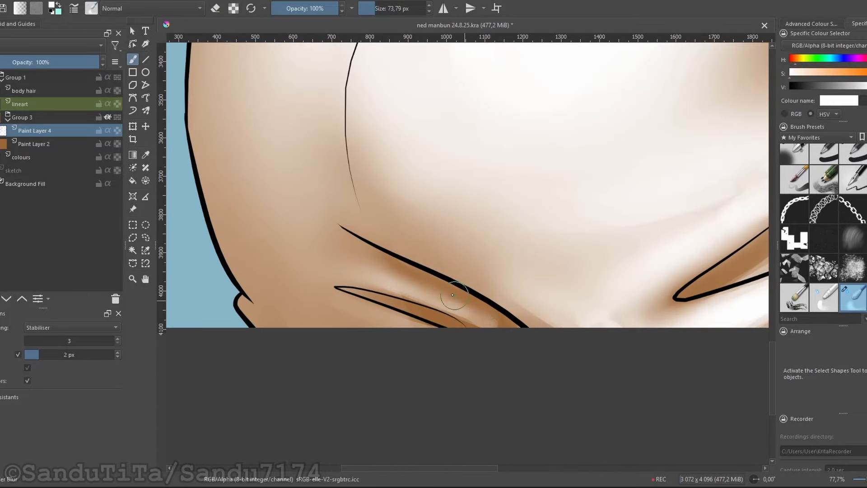
{"action": "scroll", "coordinate": [348, 289], "scroll_direction": "down", "scroll_amount": 8}
Step: Erase a cast shadow below the far collar flap and along the shirt opening with the marker brush at about 330 px
{"action": "key", "text": "/"}
{"action": "scroll", "coordinate": [449, 251], "scroll_direction": "up", "scroll_amount": 9}
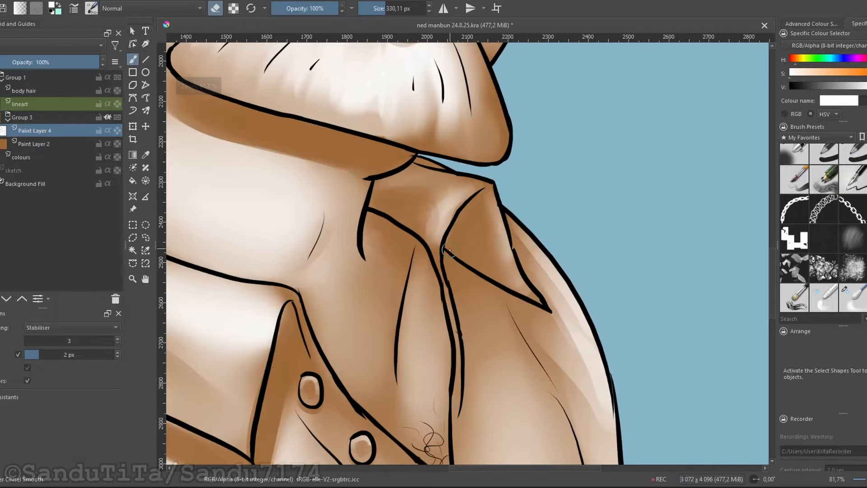
{"action": "left_click_drag", "start_coordinate": [462, 279], "coordinate": [474, 350]}
{"action": "scroll", "coordinate": [448, 281], "scroll_direction": "down", "scroll_amount": 8}
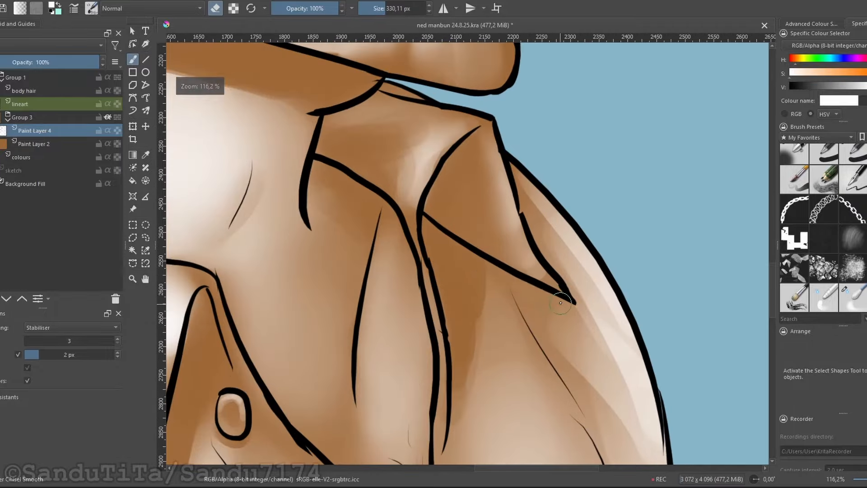
{"action": "scroll", "coordinate": [385, 241], "scroll_direction": "up", "scroll_amount": 7}
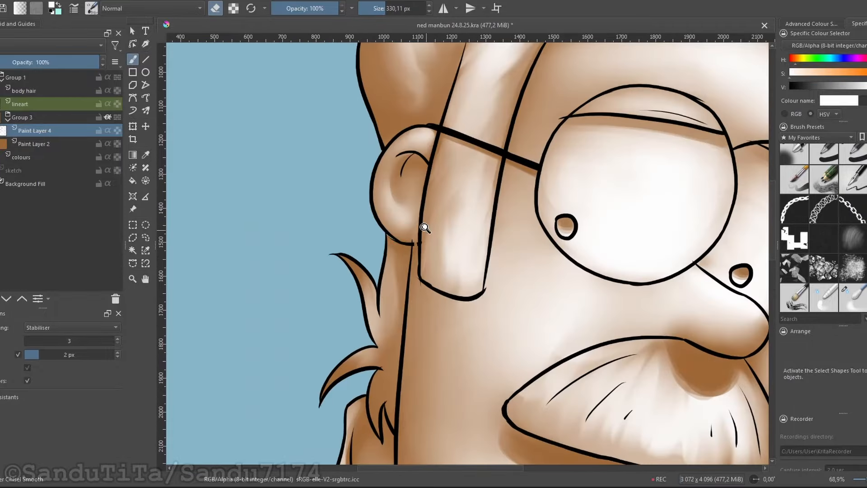
{"action": "scroll", "coordinate": [421, 227], "scroll_direction": "up", "scroll_amount": 7}
{"action": "scroll", "coordinate": [559, 312], "scroll_direction": "down", "scroll_amount": 15}
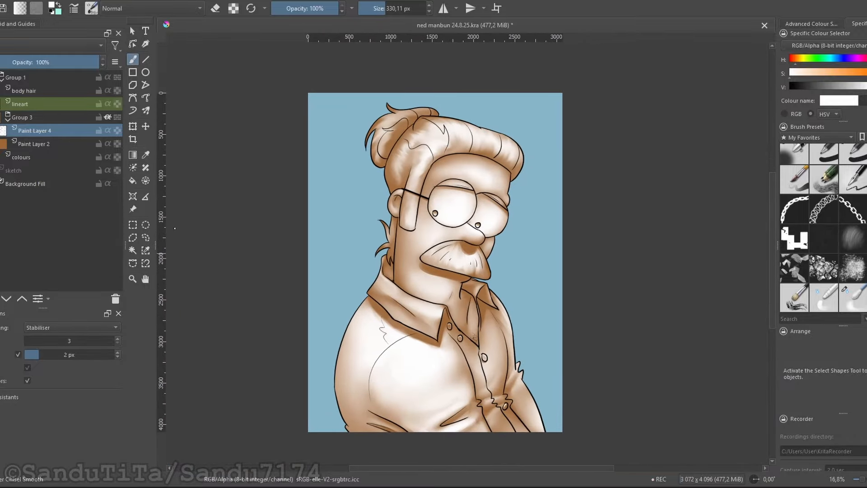
Step: Change the blending mode of Group 3 so its shading darkens the flat colours beneath, collapse the group and compare before and after
{"action": "left_click", "coordinate": [21, 119]}
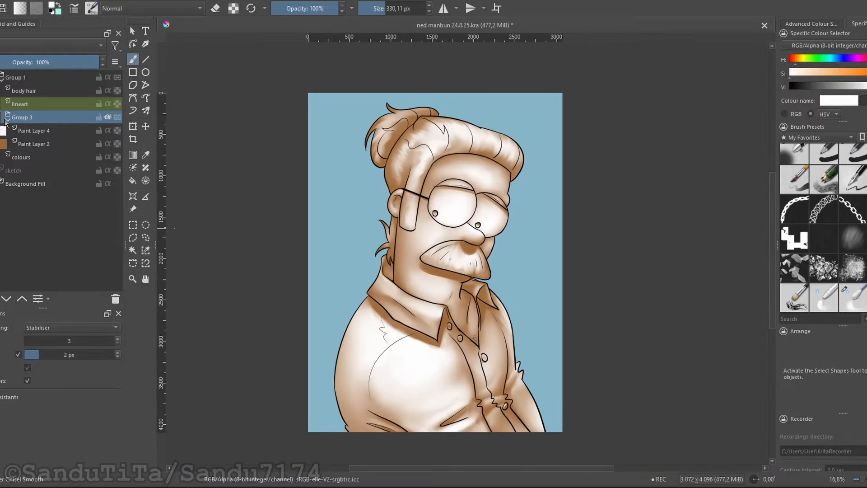
{"action": "left_click", "coordinate": [20, 45]}
{"action": "key", "text": "Escape"}
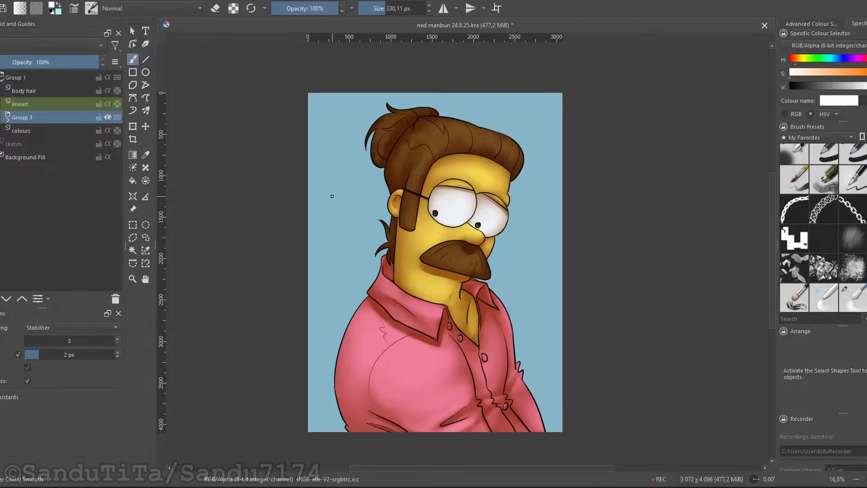
{"action": "key", "text": "ctrl+z"}
{"action": "key", "text": "ctrl+shift+z"}
{"action": "left_click_drag", "start_coordinate": [290, 288], "coordinate": [302, 281]}
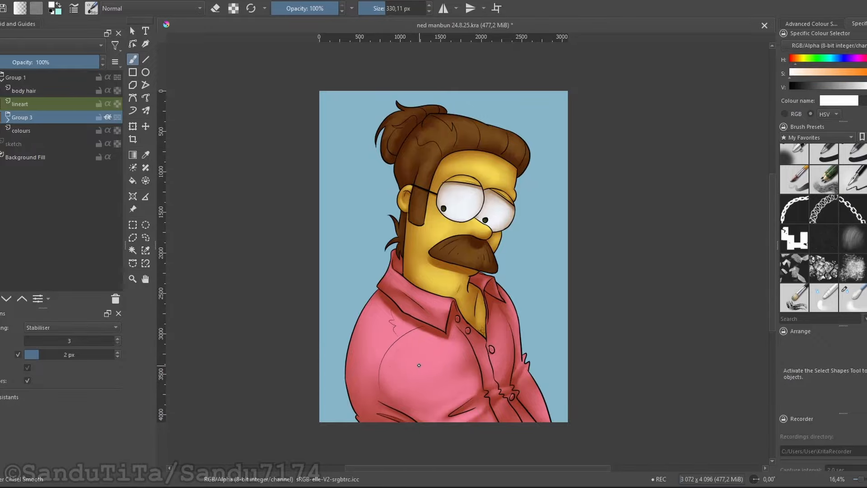
Step: Expand Group 3, select Paint Layer 4 and touch up the shirt shading with the marker brush at about 146 px
{"action": "left_click", "coordinate": [9, 119]}
{"action": "left_click", "coordinate": [18, 128]}
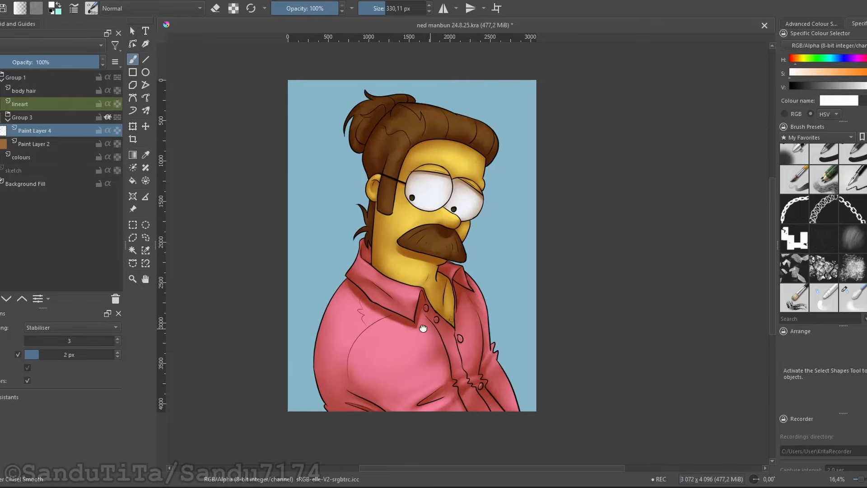
{"action": "scroll", "coordinate": [493, 345], "scroll_direction": "up", "scroll_amount": 10}
{"action": "mouse_move", "coordinate": [479, 270]}
{"action": "left_mouse_down"}
{"action": "mouse_move", "coordinate": [438, 270]}
{"action": "mouse_move", "coordinate": [447, 275]}
{"action": "mouse_move", "coordinate": [379, 296]}
{"action": "left_mouse_up"}
{"action": "scroll", "coordinate": [460, 259], "scroll_direction": "down", "scroll_amount": 4}
{"action": "scroll", "coordinate": [312, 105], "scroll_direction": "up", "scroll_amount": 3}
{"action": "left_click_drag", "start_coordinate": [412, 238], "coordinate": [514, 401]}
{"action": "left_click_drag", "start_coordinate": [350, 294], "coordinate": [368, 349]}
{"action": "scroll", "coordinate": [367, 315], "scroll_direction": "down", "scroll_amount": 8}
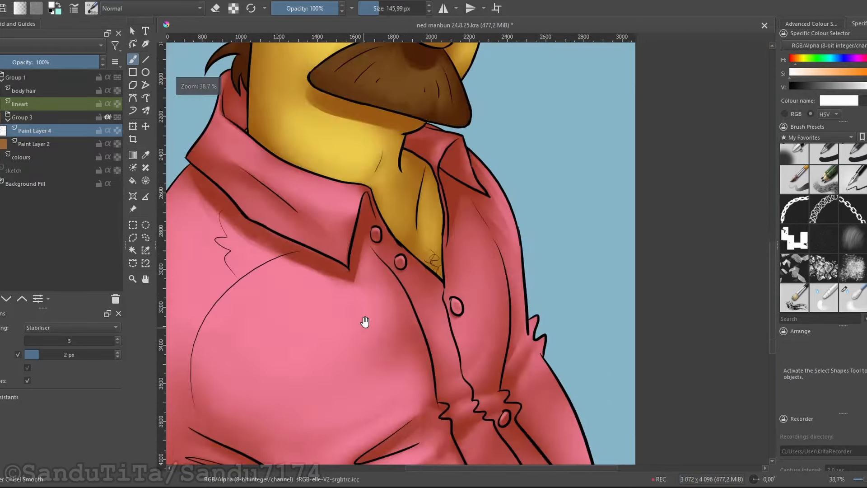
Step: Refine the shading on the face and eyes with the Blender Blur preset at about 256 px and the marker brush at about 610 px
{"action": "scroll", "coordinate": [435, 271], "scroll_direction": "up", "scroll_amount": 2}
{"action": "key", "text": "slash"}
{"action": "scroll", "coordinate": [442, 273], "scroll_direction": "up", "scroll_amount": 1}
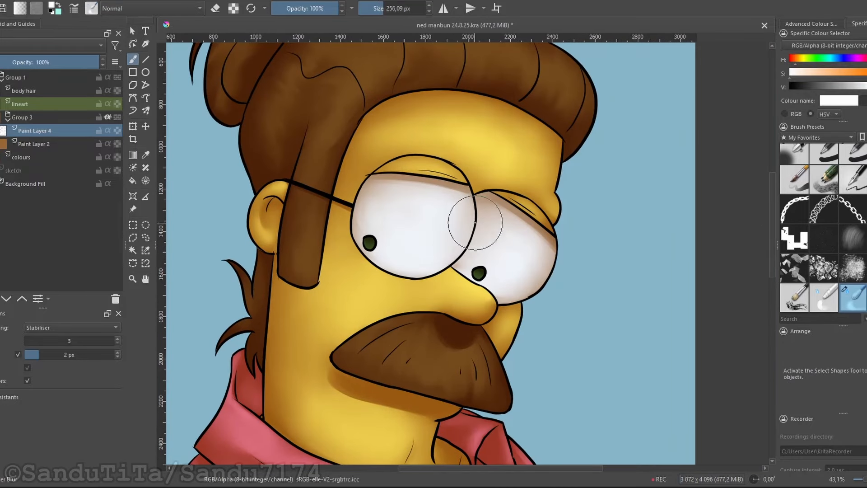
{"action": "key", "text": "slash"}
{"action": "scroll", "coordinate": [474, 225], "scroll_direction": "up", "scroll_amount": 2}
{"action": "left_click_drag", "start_coordinate": [387, 261], "coordinate": [443, 252]}
{"action": "mouse_move", "coordinate": [443, 252]}
{"action": "left_mouse_down"}
{"action": "mouse_move", "coordinate": [489, 283]}
{"action": "mouse_move", "coordinate": [389, 310]}
{"action": "left_mouse_up"}
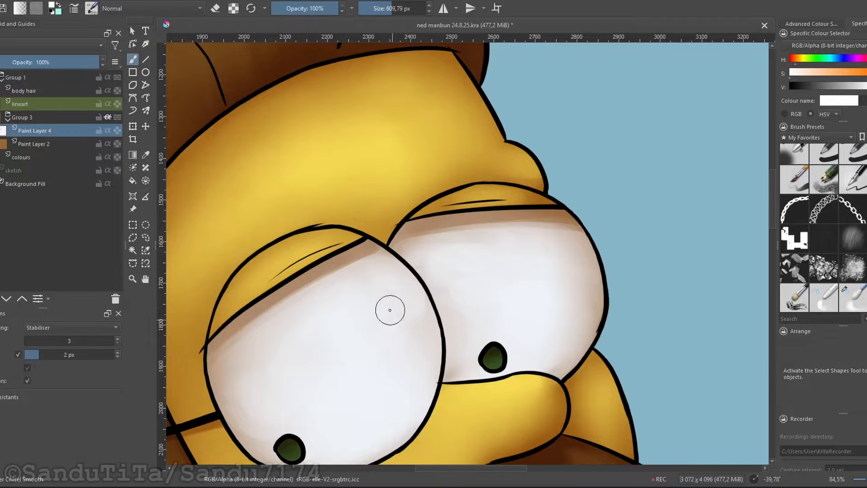
{"action": "scroll", "coordinate": [389, 309], "scroll_direction": "down", "scroll_amount": 2}
Step: Blend the face and hair shading with the Blender Blur preset at about 298 px and save the file
{"action": "key", "text": "slash"}
{"action": "key", "text": "5"}
{"action": "scroll", "coordinate": [446, 252], "scroll_direction": "down", "scroll_amount": 2}
{"action": "left_click_drag", "start_coordinate": [447, 252], "coordinate": [465, 252], "text": "shift"}
{"action": "scroll", "coordinate": [460, 244], "scroll_direction": "up", "scroll_amount": 1}
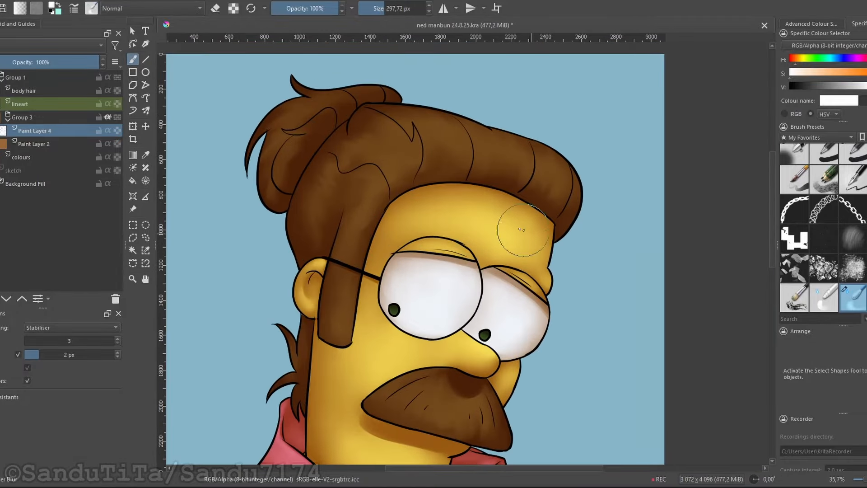
{"action": "scroll", "coordinate": [485, 219], "scroll_direction": "down", "scroll_amount": 5}
{"action": "scroll", "coordinate": [457, 289], "scroll_direction": "up", "scroll_amount": 5}
{"action": "scroll", "coordinate": [408, 273], "scroll_direction": "down", "scroll_amount": 3}
{"action": "scroll", "coordinate": [464, 300], "scroll_direction": "up", "scroll_amount": 1}
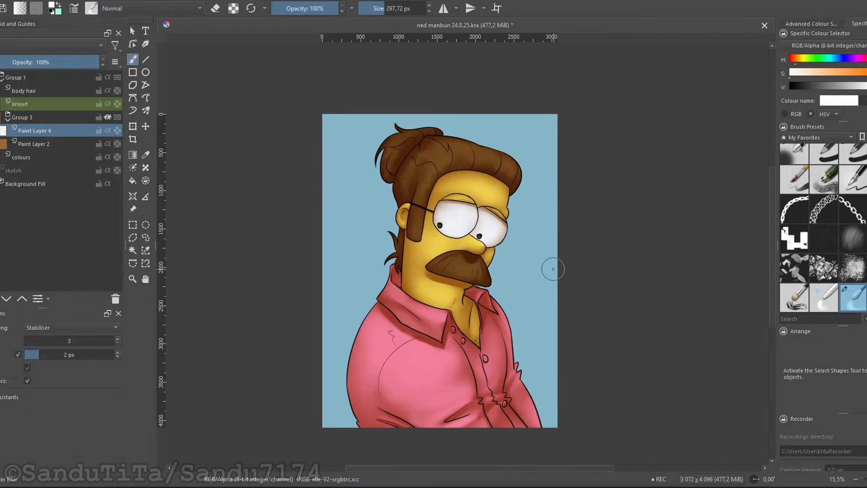
{"action": "scroll", "coordinate": [461, 278], "scroll_direction": "down", "scroll_amount": 2}
{"action": "scroll", "coordinate": [465, 276], "scroll_direction": "up", "scroll_amount": 3}
{"action": "key", "text": "ctrl+s"}
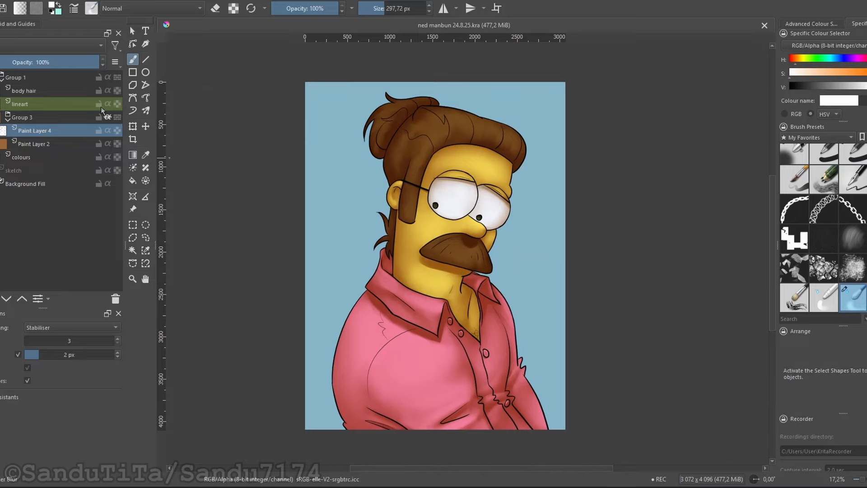
Step: Collapse Group 3 and add a new paint layer directly above it
{"action": "left_click", "coordinate": [8, 121]}
{"action": "left_click", "coordinate": [19, 121]}
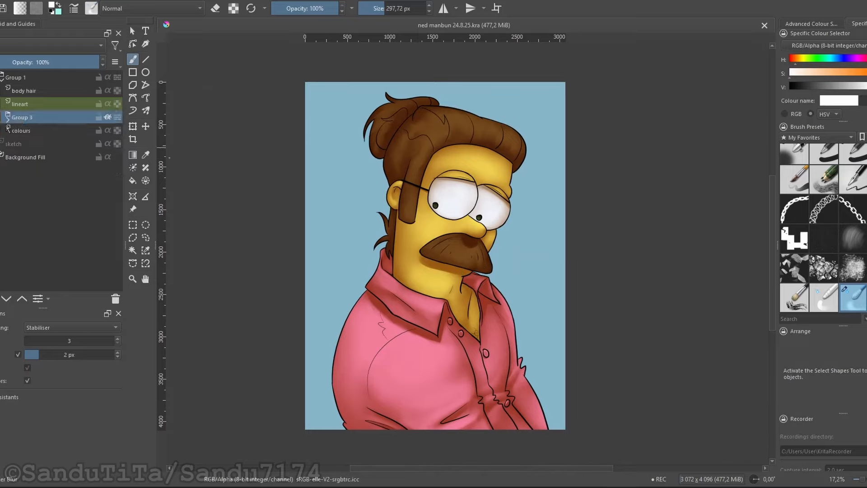
{"action": "key", "text": "Insert"}
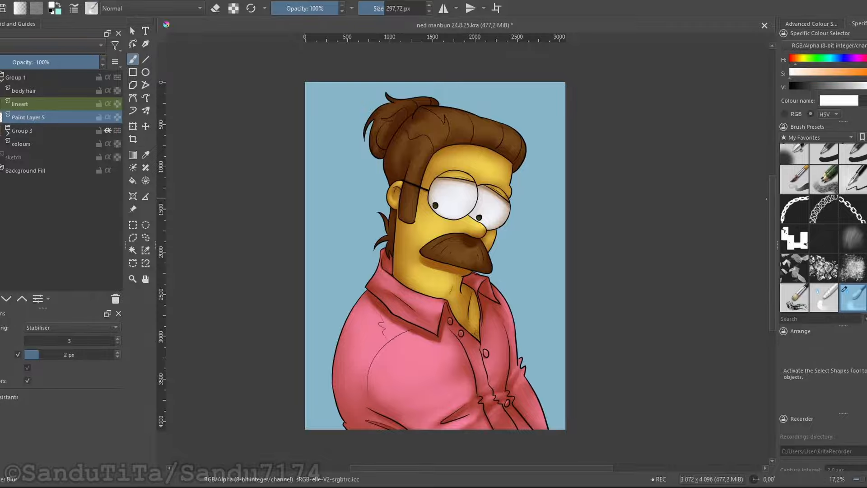
Step: Expand Group 3 and sample the brown base colour from Paint Layer 2 with the marker brush preset active
{"action": "key", "text": "/"}
{"action": "left_click", "coordinate": [8, 133]}
{"action": "left_click", "coordinate": [35, 157]}
{"action": "left_click", "coordinate": [145, 154]}
{"action": "left_click", "coordinate": [378, 322]}
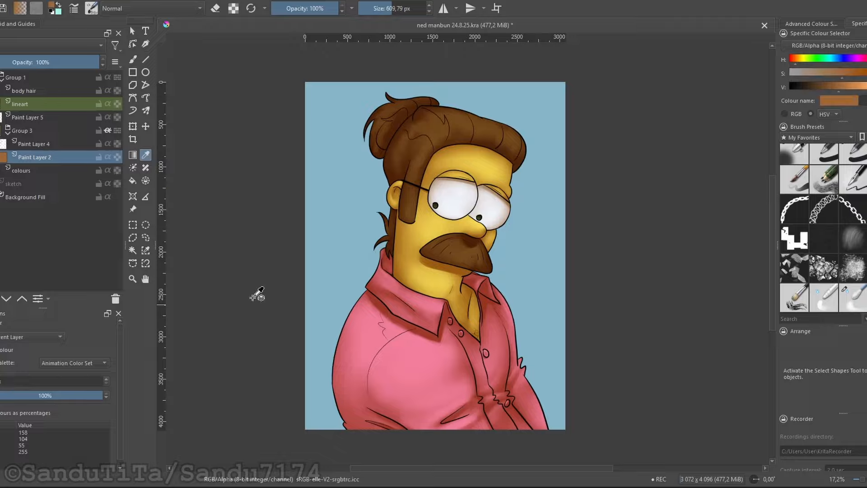
Step: Add a paint layer above Paint Layer 2, set its blending mode to Multiply and activate the freehand brush
{"action": "key", "text": "Insert"}
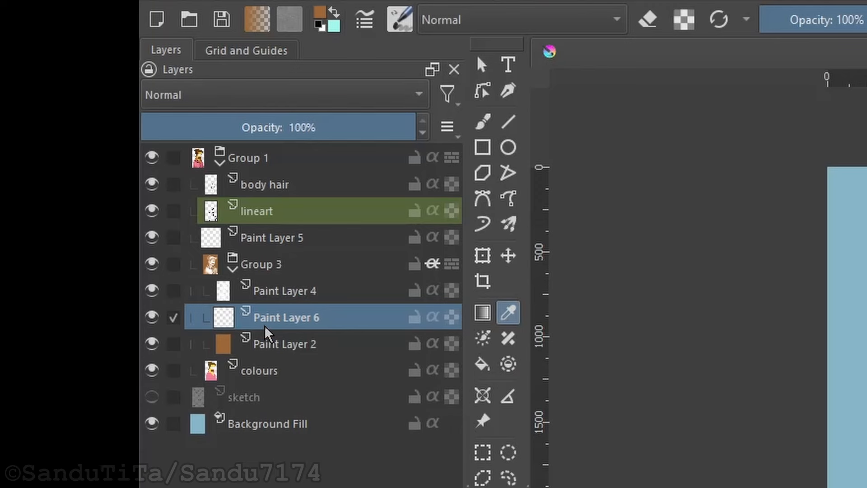
{"action": "left_click", "coordinate": [266, 94]}
{"action": "left_click", "coordinate": [214, 250]}
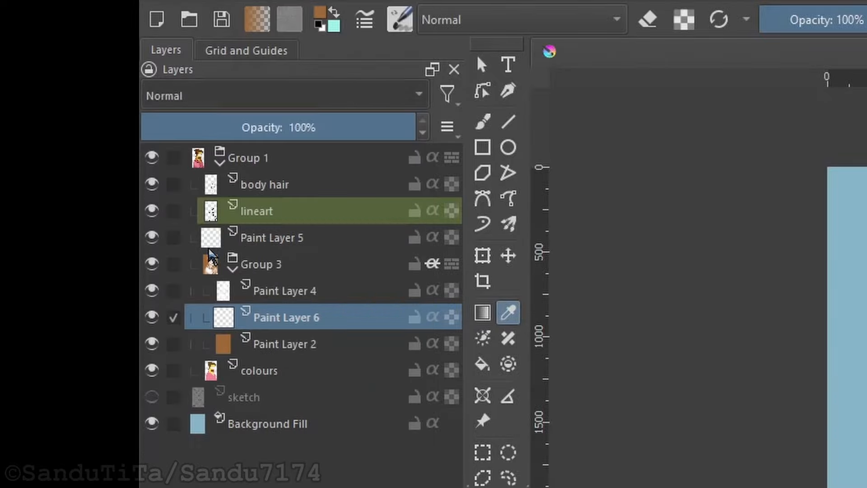
{"action": "left_click", "coordinate": [482, 121]}
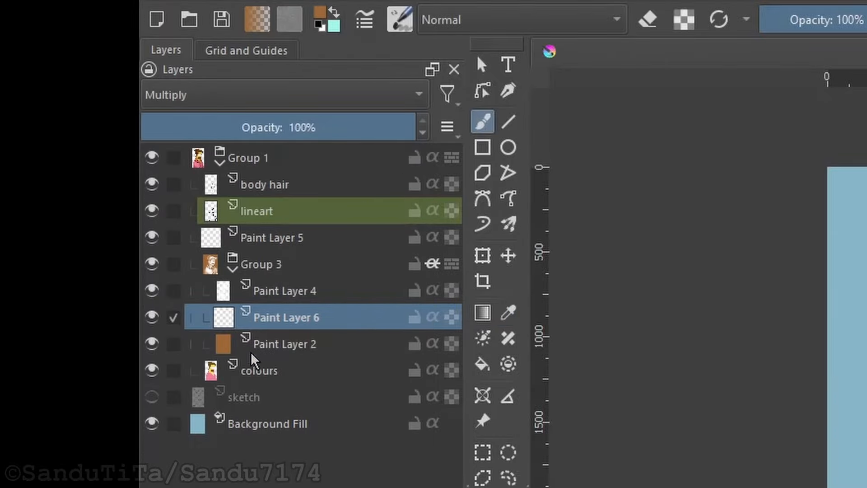
{"action": "left_click", "coordinate": [267, 267]}
{"action": "left_click", "coordinate": [262, 319]}
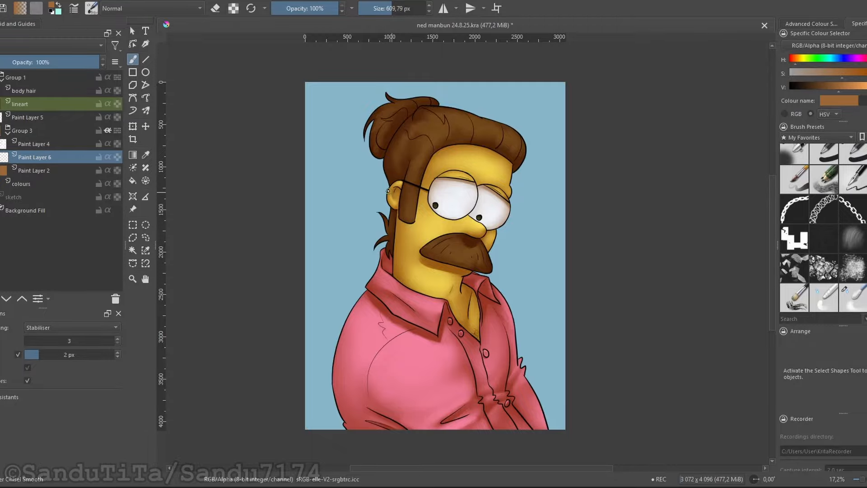
Step: Paint a darker shadow on the moustache beneath the nose at about 390 px and blend it with Blender Smear at about 92 px
{"action": "scroll", "coordinate": [396, 170], "scroll_direction": "up", "scroll_amount": 6}
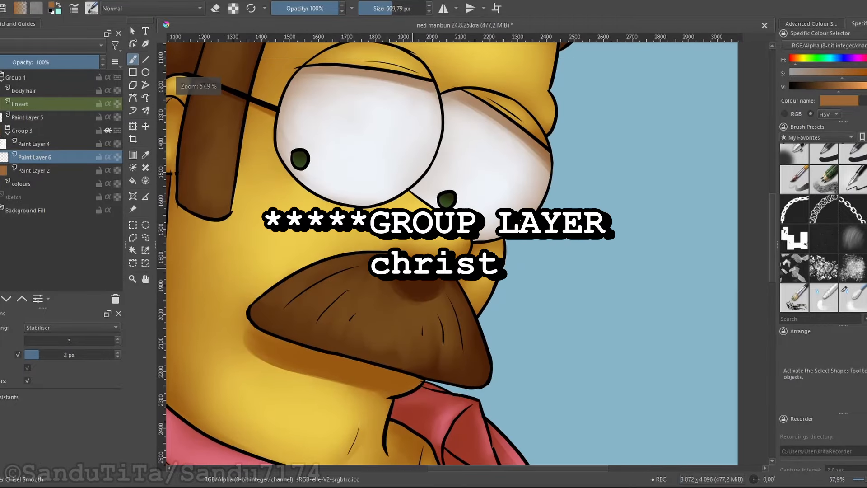
{"action": "scroll", "coordinate": [399, 272], "scroll_direction": "up", "scroll_amount": 5}
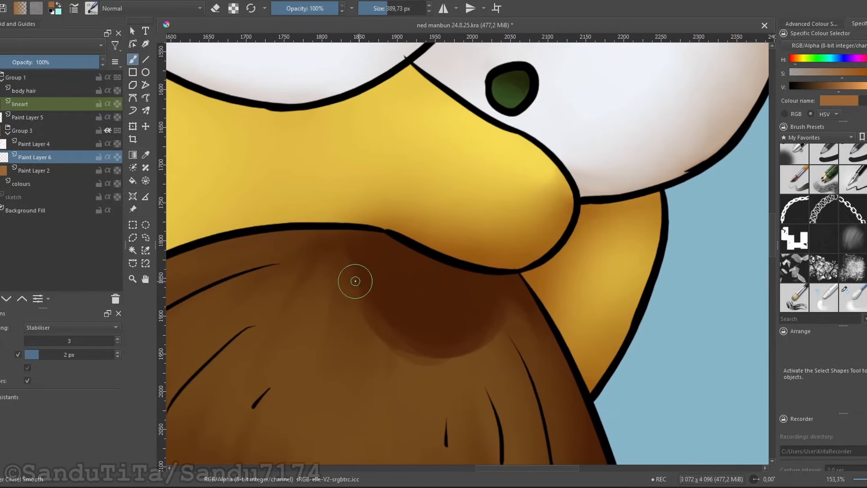
{"action": "scroll", "coordinate": [419, 242], "scroll_direction": "up", "scroll_amount": 1}
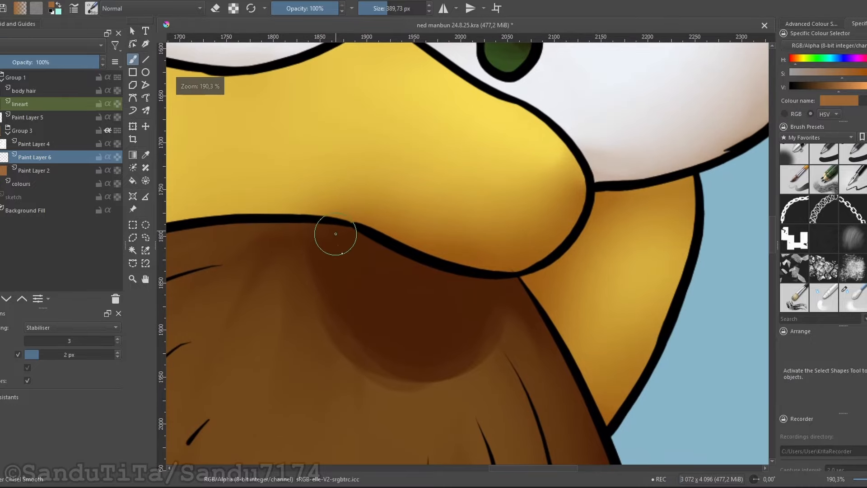
{"action": "mouse_move", "coordinate": [373, 265]}
{"action": "left_mouse_down"}
{"action": "mouse_move", "coordinate": [394, 259]}
{"action": "mouse_move", "coordinate": [467, 300]}
{"action": "mouse_move", "coordinate": [490, 277]}
{"action": "mouse_move", "coordinate": [412, 257]}
{"action": "mouse_move", "coordinate": [515, 285]}
{"action": "left_mouse_up"}
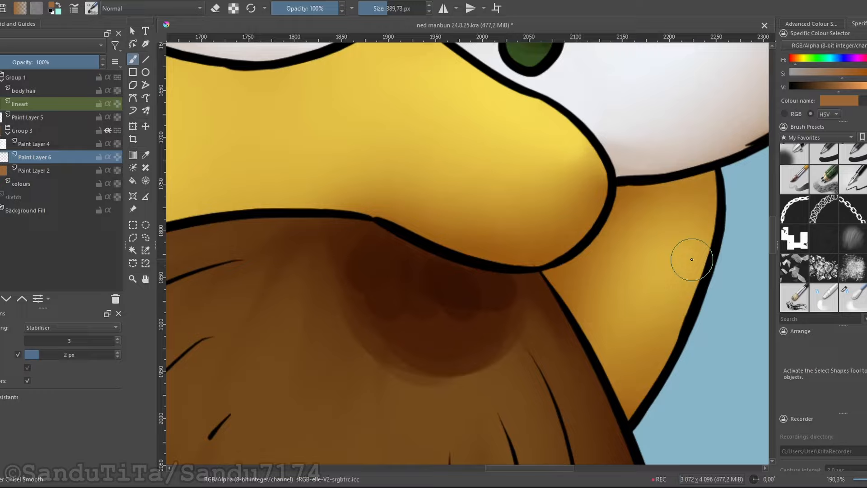
{"action": "left_click", "coordinate": [847, 303]}
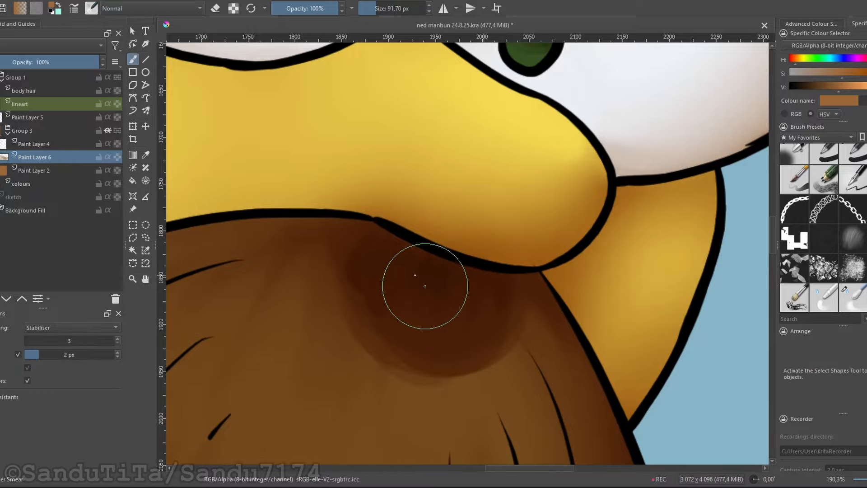
{"action": "scroll", "coordinate": [440, 286], "scroll_direction": "down", "scroll_amount": 6}
{"action": "scroll", "coordinate": [436, 302], "scroll_direction": "up", "scroll_amount": 1}
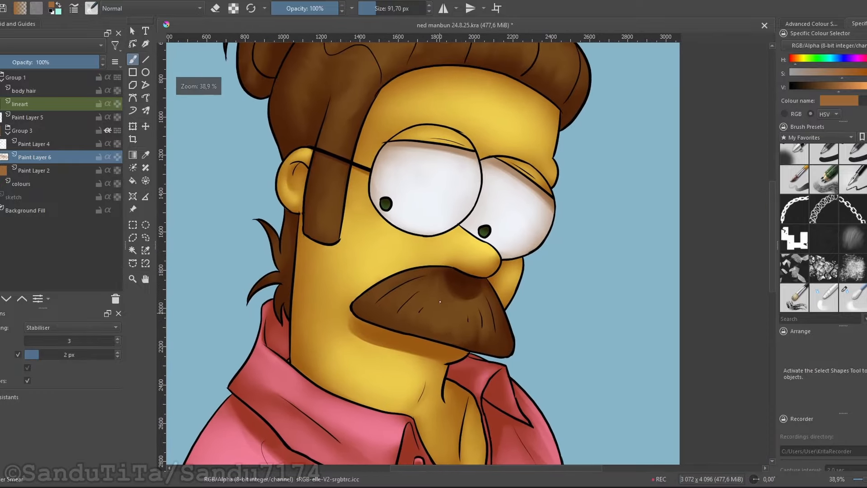
Step: Paint darker shadows into the folds, outer edges and tip of the hair bun with the freehand brush at about 390 px
{"action": "scroll", "coordinate": [440, 302], "scroll_direction": "down", "scroll_amount": 2}
{"action": "scroll", "coordinate": [409, 177], "scroll_direction": "up", "scroll_amount": 6}
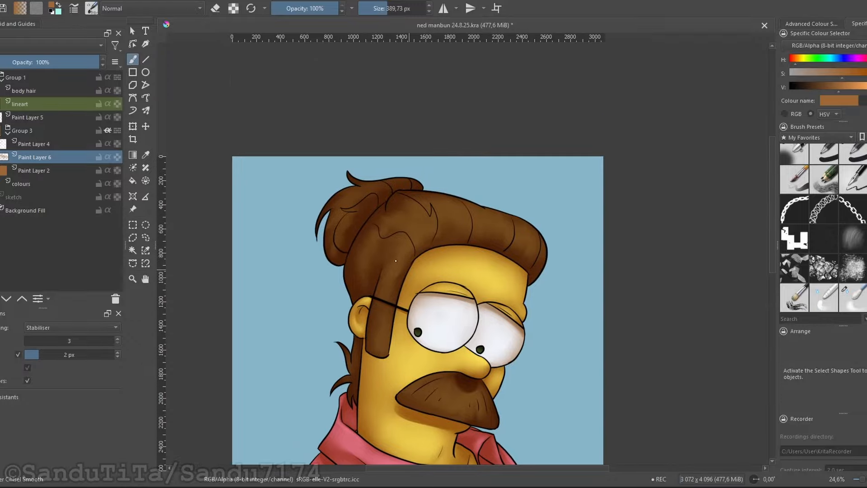
{"action": "scroll", "coordinate": [405, 217], "scroll_direction": "up", "scroll_amount": 2}
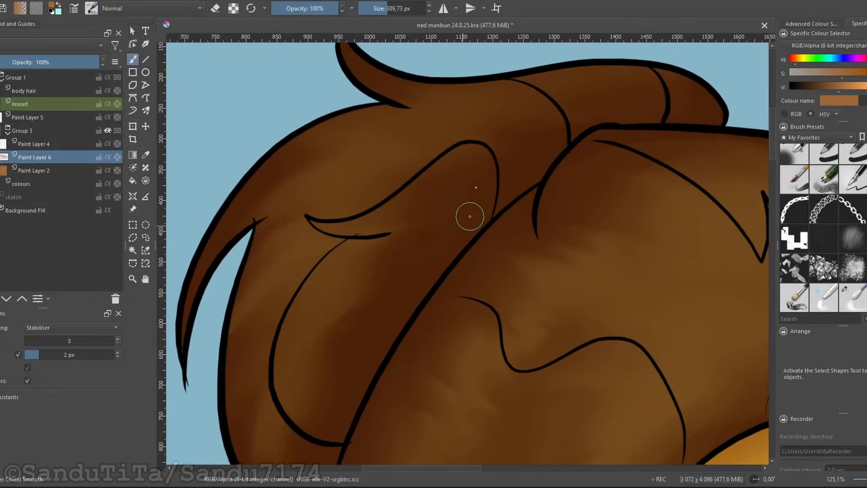
{"action": "left_click_drag", "start_coordinate": [458, 237], "coordinate": [414, 293]}
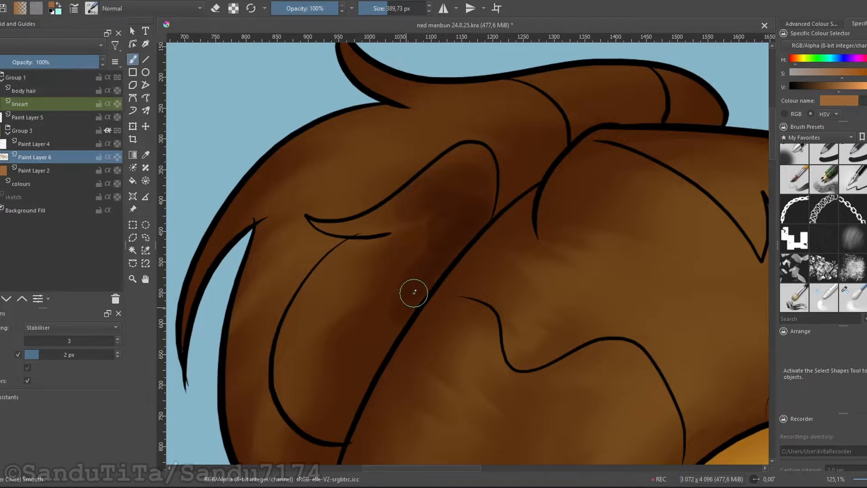
{"action": "scroll", "coordinate": [434, 235], "scroll_direction": "down", "scroll_amount": 3}
{"action": "scroll", "coordinate": [397, 257], "scroll_direction": "up", "scroll_amount": 1}
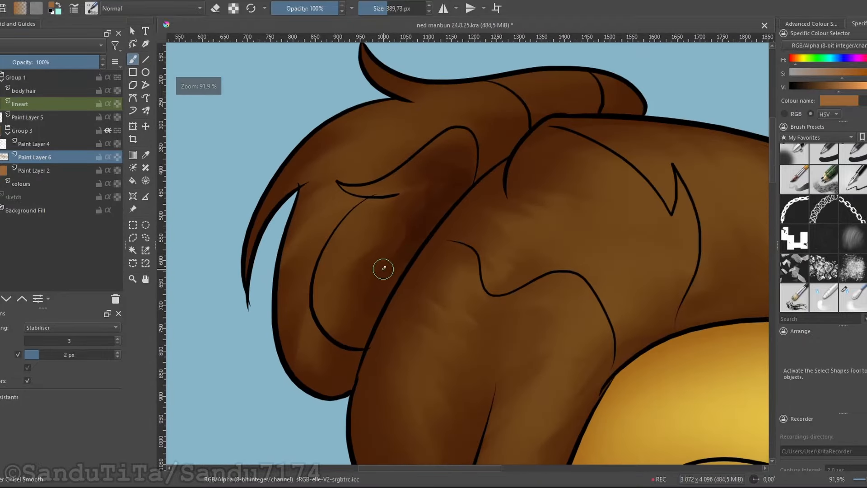
{"action": "left_click_drag", "start_coordinate": [303, 378], "coordinate": [346, 376]}
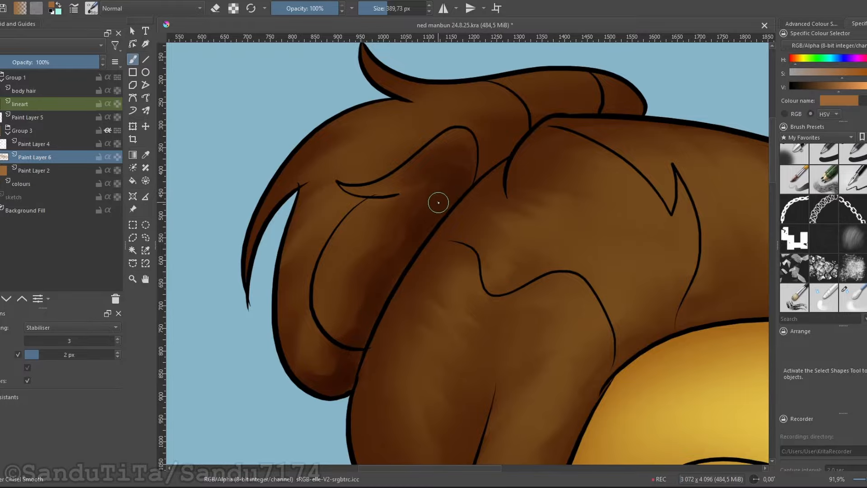
{"action": "left_click_drag", "start_coordinate": [579, 107], "coordinate": [547, 141]}
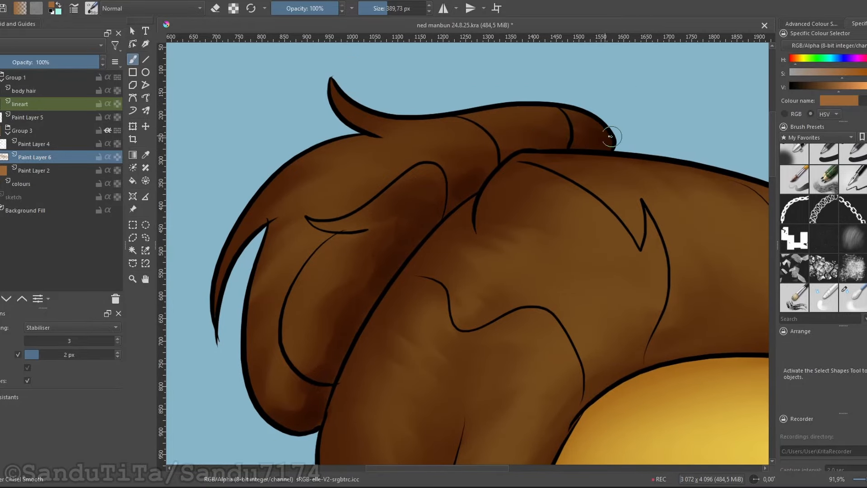
{"action": "mouse_move", "coordinate": [225, 256]}
{"action": "left_mouse_down"}
{"action": "mouse_move", "coordinate": [260, 228]}
{"action": "mouse_move", "coordinate": [228, 311]}
{"action": "mouse_move", "coordinate": [393, 304]}
{"action": "mouse_move", "coordinate": [384, 194]}
{"action": "left_mouse_up"}
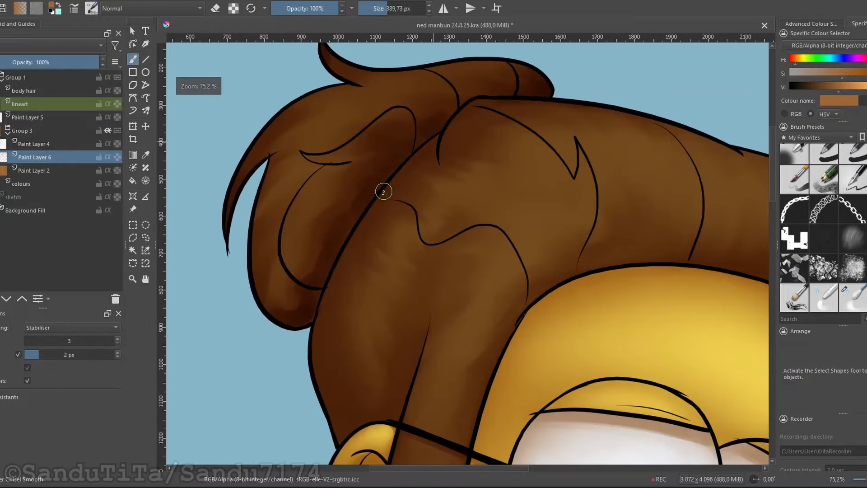
Step: Darken the main hair along the bun, down its back edge to the ear and beside the sideburn
{"action": "left_click_drag", "start_coordinate": [326, 294], "coordinate": [346, 259]}
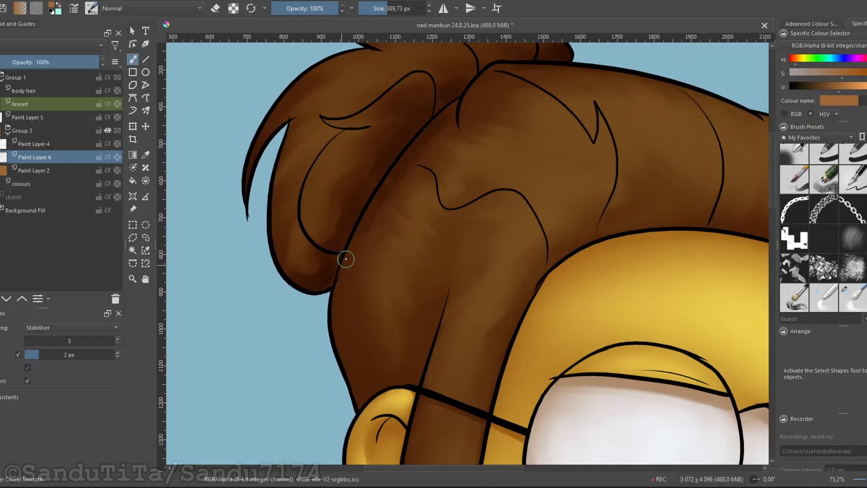
{"action": "left_click_drag", "start_coordinate": [373, 379], "coordinate": [331, 295]}
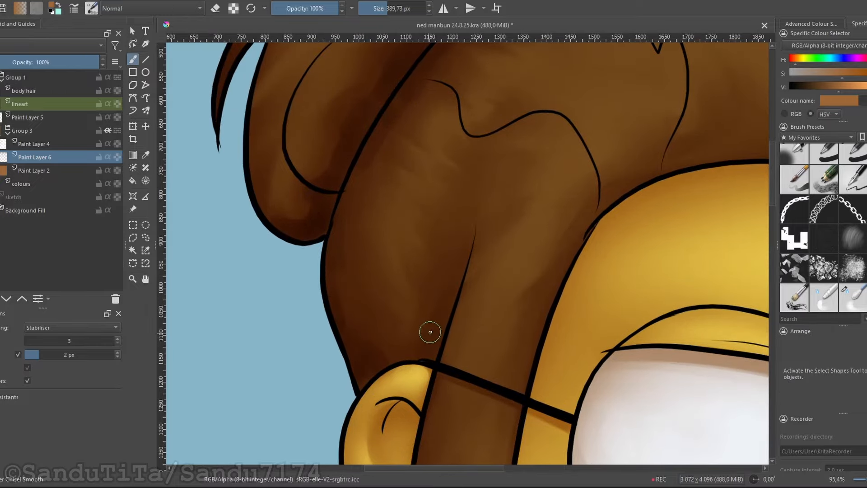
{"action": "left_click_drag", "start_coordinate": [458, 287], "coordinate": [460, 361]}
{"action": "mouse_move", "coordinate": [511, 291]}
{"action": "left_mouse_down"}
{"action": "mouse_move", "coordinate": [426, 302]}
{"action": "mouse_move", "coordinate": [352, 295]}
{"action": "left_mouse_up"}
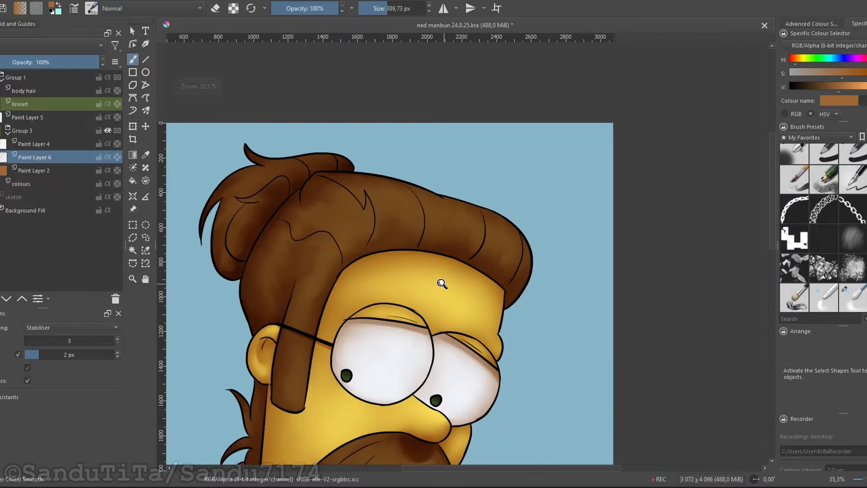
Step: Darken the underside of the front hair above the forehead and blend it with Blender Smear at about 92 px
{"action": "left_click_drag", "start_coordinate": [441, 283], "coordinate": [447, 238]}
{"action": "left_click_drag", "start_coordinate": [557, 305], "coordinate": [445, 229]}
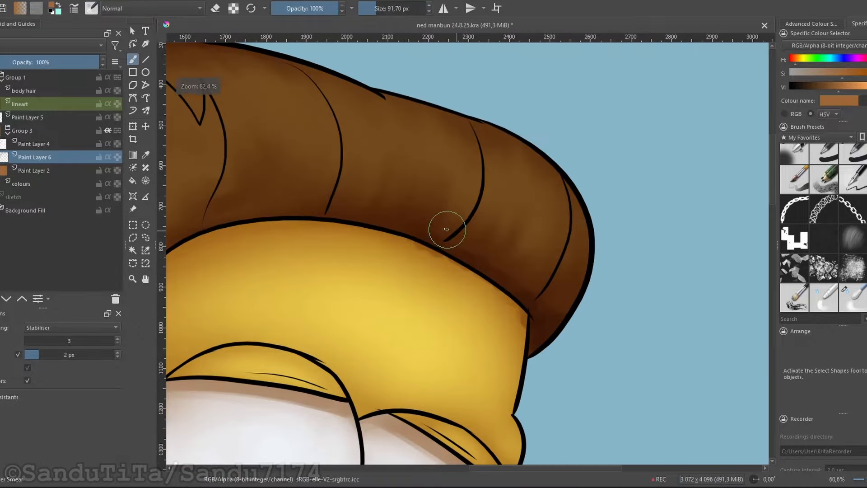
{"action": "left_click", "coordinate": [852, 297]}
{"action": "key", "text": "slash"}
{"action": "left_click_drag", "start_coordinate": [189, 131], "coordinate": [392, 190]}
{"action": "mouse_move", "coordinate": [392, 190]}
{"action": "left_mouse_down"}
{"action": "mouse_move", "coordinate": [392, 247]}
{"action": "mouse_move", "coordinate": [425, 228]}
{"action": "mouse_move", "coordinate": [304, 362]}
{"action": "mouse_move", "coordinate": [508, 204]}
{"action": "mouse_move", "coordinate": [402, 170]}
{"action": "mouse_move", "coordinate": [303, 367]}
{"action": "mouse_move", "coordinate": [415, 295]}
{"action": "mouse_move", "coordinate": [405, 343]}
{"action": "mouse_move", "coordinate": [422, 379]}
{"action": "left_mouse_up"}
{"action": "key", "text": "slash"}
Step: Paint darker shadows on the neck hair strands at about 257 px and blend them with Blender Smear at about 30 px
{"action": "left_click_drag", "start_coordinate": [425, 291], "coordinate": [443, 236]}
{"action": "left_click_drag", "start_coordinate": [443, 236], "coordinate": [446, 280]}
{"action": "left_click_drag", "start_coordinate": [459, 122], "coordinate": [456, 167]}
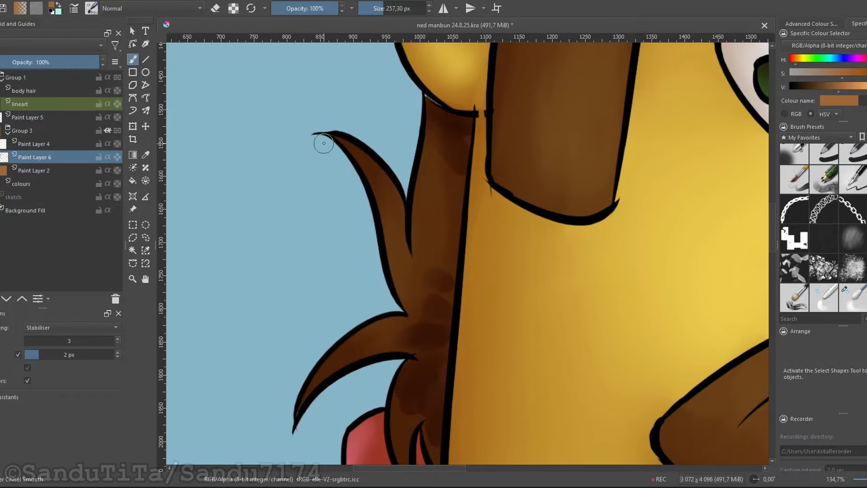
{"action": "left_click_drag", "start_coordinate": [324, 143], "coordinate": [365, 164]}
{"action": "left_click_drag", "start_coordinate": [364, 163], "coordinate": [389, 102]}
{"action": "left_click_drag", "start_coordinate": [330, 339], "coordinate": [386, 290]}
{"action": "left_click", "coordinate": [853, 297]}
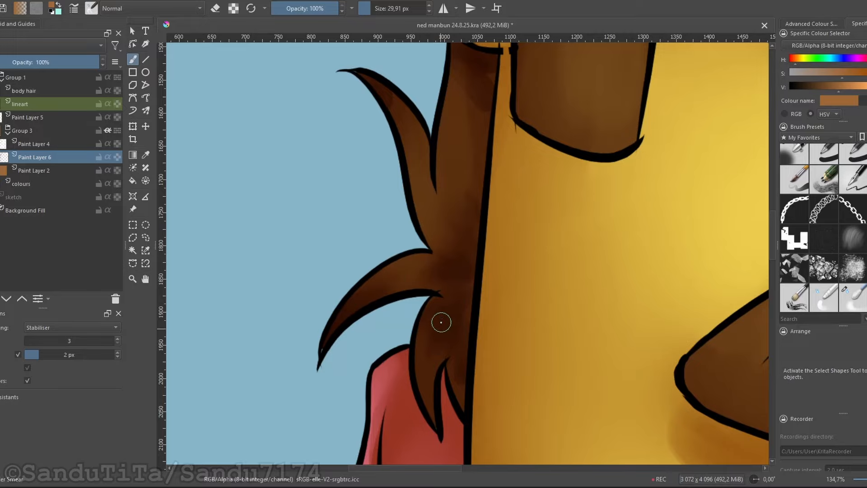
{"action": "scroll", "coordinate": [460, 286], "scroll_direction": "down", "scroll_amount": 3}
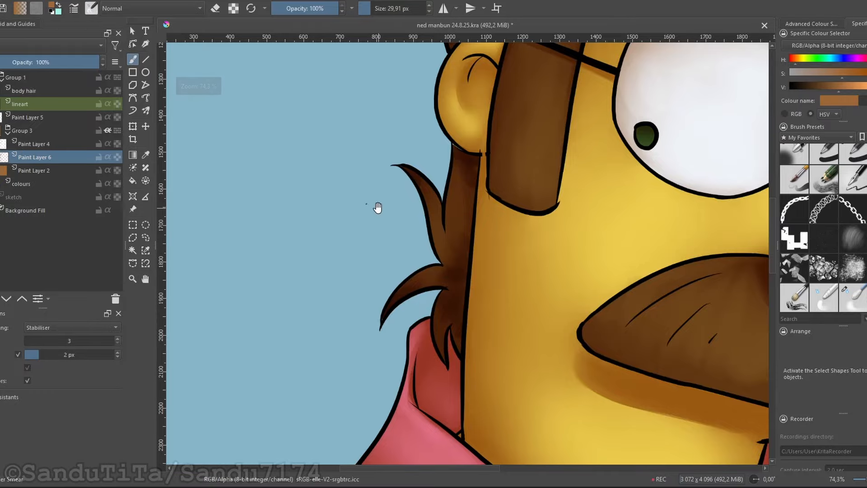
Step: Move Paint Layer 6 out of Group 3 to directly above the colours layer and turn on its alpha inheritance
{"action": "mouse_move", "coordinate": [378, 207]}
{"action": "left_mouse_down"}
{"action": "mouse_move", "coordinate": [375, 198]}
{"action": "mouse_move", "coordinate": [327, 214]}
{"action": "left_mouse_up"}
{"action": "mouse_move", "coordinate": [27, 159]}
{"action": "left_mouse_down"}
{"action": "mouse_move", "coordinate": [37, 180]}
{"action": "mouse_move", "coordinate": [71, 185]}
{"action": "left_mouse_up"}
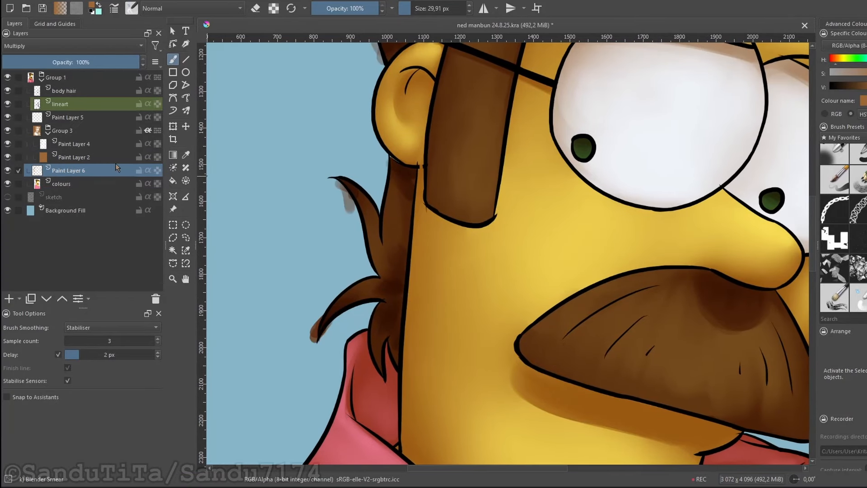
{"action": "left_click", "coordinate": [148, 170]}
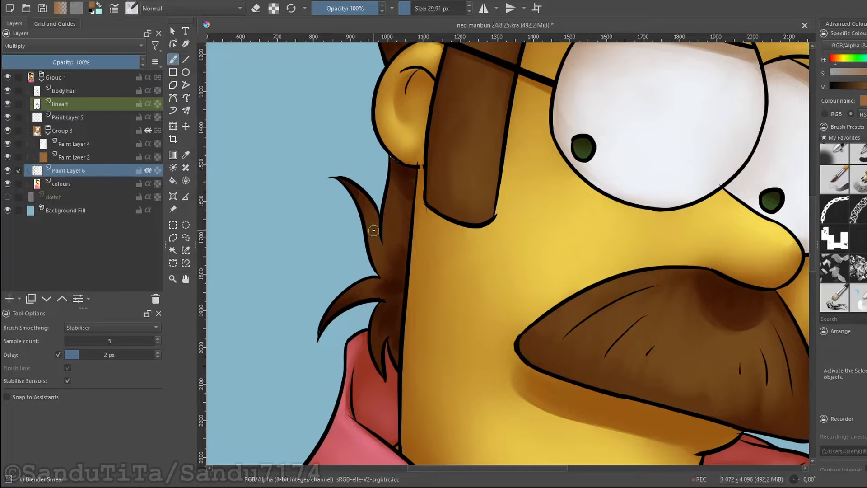
{"action": "scroll", "coordinate": [212, 183], "scroll_direction": "up", "scroll_amount": 2}
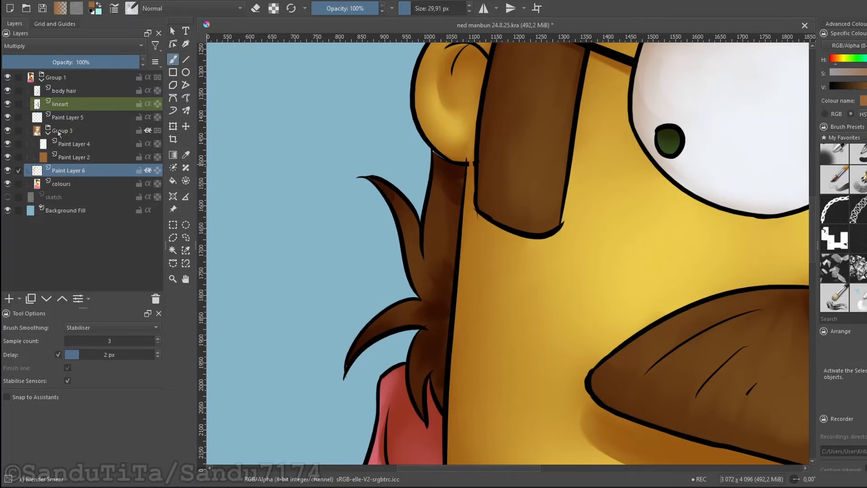
Step: Move Paint Layer 6 back into Group 3, placing it between Paint Layer 4 and Paint Layer 2
{"action": "mouse_move", "coordinate": [62, 174]}
{"action": "left_mouse_down"}
{"action": "mouse_move", "coordinate": [88, 147]}
{"action": "mouse_move", "coordinate": [80, 176]}
{"action": "left_mouse_up"}
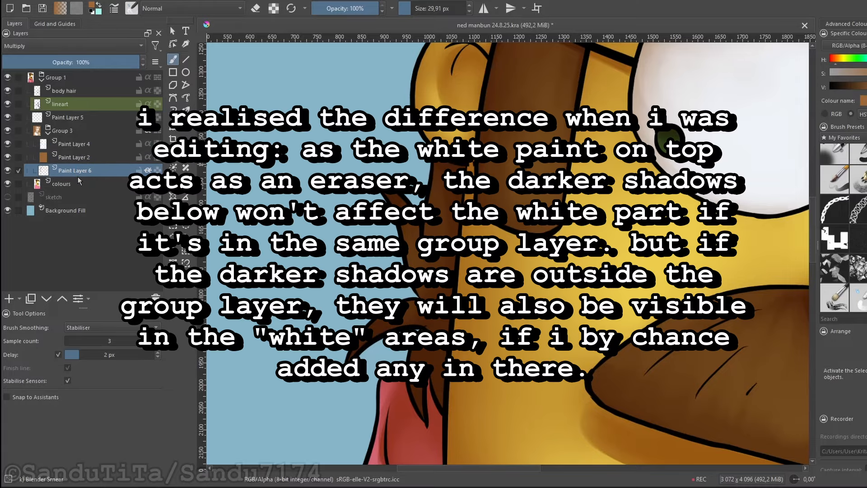
{"action": "left_click_drag", "start_coordinate": [84, 183], "coordinate": [87, 155]}
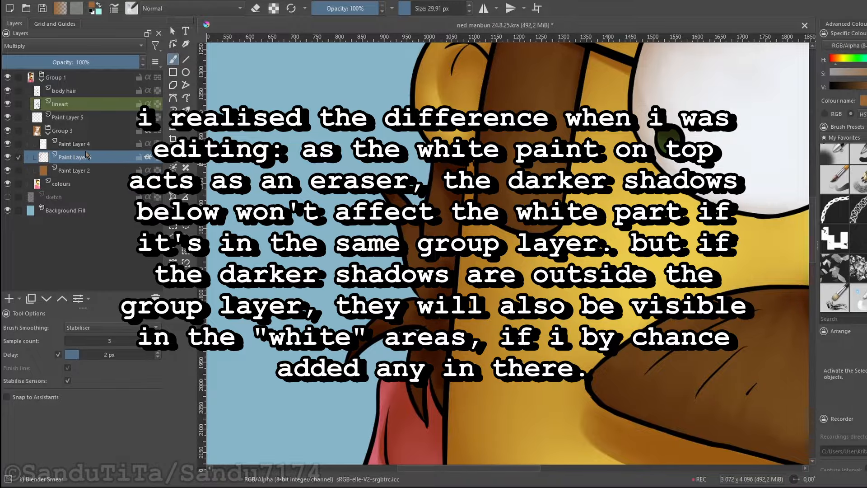
{"action": "scroll", "coordinate": [437, 178], "scroll_direction": "down", "scroll_amount": 3}
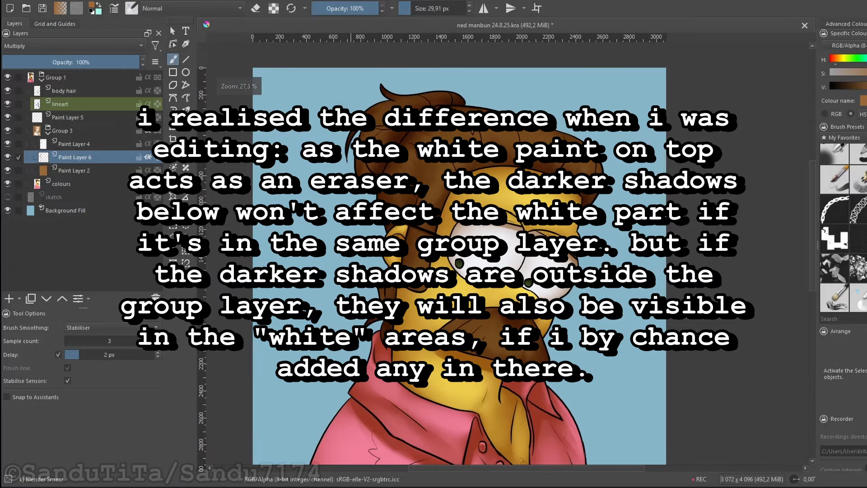
{"action": "scroll", "coordinate": [437, 177], "scroll_direction": "up", "scroll_amount": 1}
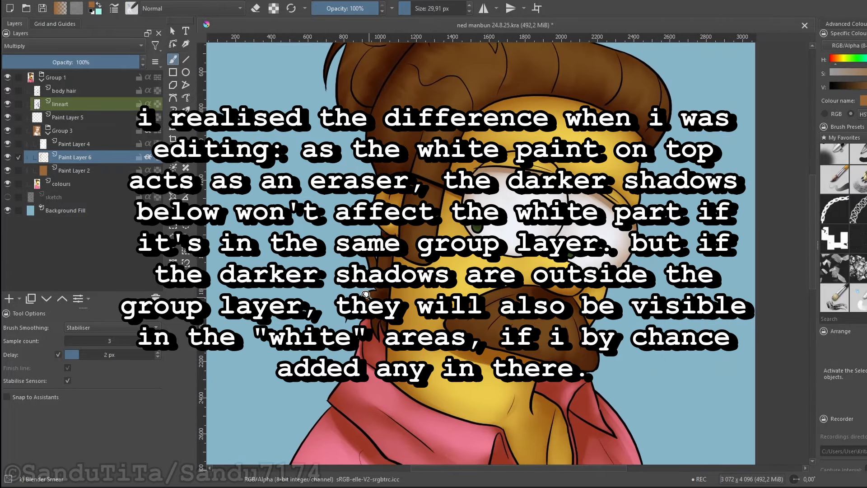
Step: Blend the darker shadows on the hair below the ear and around the sideburn with Blender Smear at about 30 px
{"action": "scroll", "coordinate": [454, 239], "scroll_direction": "up", "scroll_amount": 3}
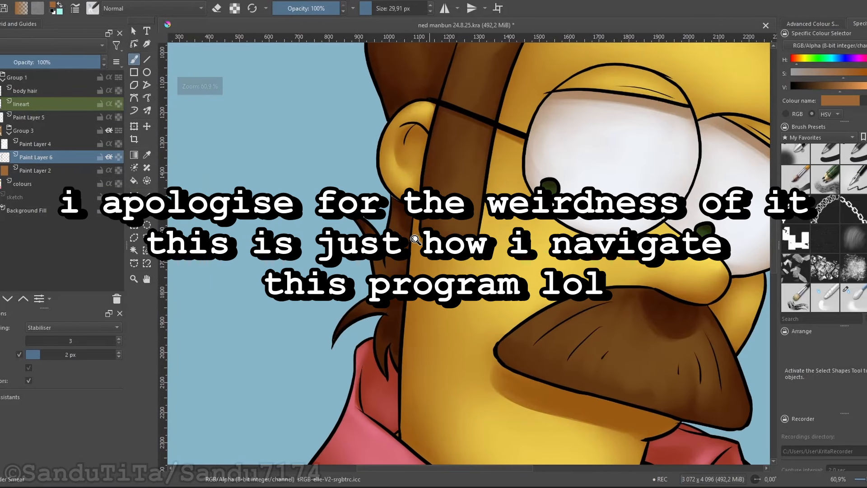
{"action": "mouse_move", "coordinate": [414, 239]}
{"action": "left_mouse_down"}
{"action": "mouse_move", "coordinate": [396, 224]}
{"action": "mouse_move", "coordinate": [407, 244]}
{"action": "mouse_move", "coordinate": [385, 321]}
{"action": "mouse_move", "coordinate": [368, 315]}
{"action": "mouse_move", "coordinate": [368, 298]}
{"action": "left_mouse_up"}
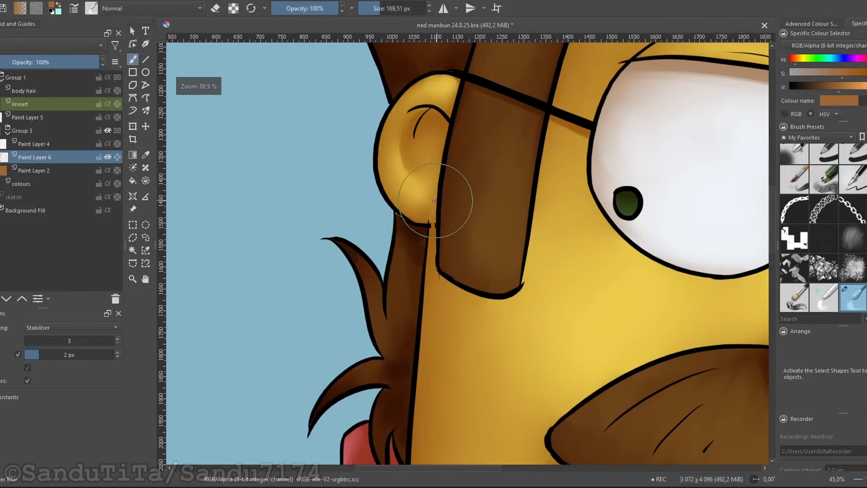
{"action": "left_click_drag", "start_coordinate": [406, 265], "coordinate": [423, 247]}
{"action": "left_click_drag", "start_coordinate": [423, 247], "coordinate": [440, 216]}
{"action": "key", "text": "slash"}
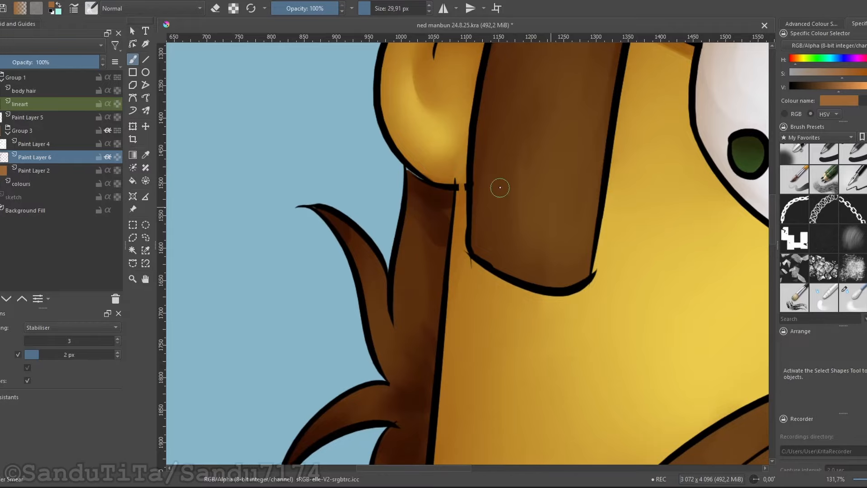
{"action": "mouse_move", "coordinate": [388, 303]}
{"action": "left_mouse_down"}
{"action": "mouse_move", "coordinate": [370, 213]}
{"action": "mouse_move", "coordinate": [456, 267]}
{"action": "left_mouse_up"}
{"action": "key", "text": "slash"}
{"action": "mouse_move", "coordinate": [378, 379]}
{"action": "left_mouse_down"}
{"action": "mouse_move", "coordinate": [421, 356]}
{"action": "mouse_move", "coordinate": [318, 274]}
{"action": "left_mouse_up"}
{"action": "mouse_move", "coordinate": [496, 266]}
{"action": "left_mouse_down"}
{"action": "mouse_move", "coordinate": [542, 255]}
{"action": "mouse_move", "coordinate": [548, 277]}
{"action": "mouse_move", "coordinate": [539, 271]}
{"action": "left_mouse_up"}
Step: Paint and blend darker shadows on the small far collar flap and beneath it, using the freehand brush at about 373 px
{"action": "key", "text": "slash"}
{"action": "key", "text": "5"}
{"action": "key", "text": "slash"}
{"action": "left_click_drag", "start_coordinate": [495, 308], "coordinate": [422, 254]}
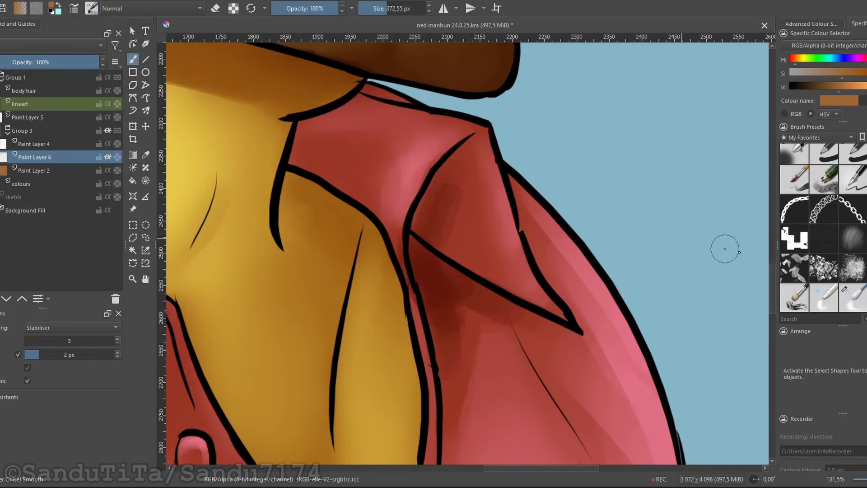
{"action": "key", "text": "slash"}
{"action": "left_click_drag", "start_coordinate": [465, 322], "coordinate": [449, 290]}
{"action": "mouse_move", "coordinate": [454, 246]}
{"action": "left_mouse_down"}
{"action": "mouse_move", "coordinate": [409, 310]}
{"action": "mouse_move", "coordinate": [485, 232]}
{"action": "mouse_move", "coordinate": [501, 271]}
{"action": "left_mouse_up"}
{"action": "key", "text": "slash"}
Step: Paint a darker shadow under the large front collar's edge at about 373 px and soften it with Blender Blur at about 79 px
{"action": "left_click_drag", "start_coordinate": [501, 270], "coordinate": [501, 289]}
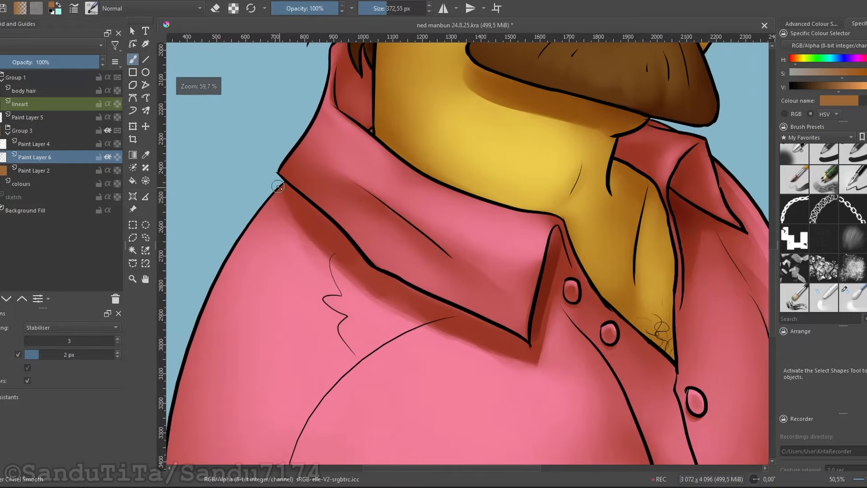
{"action": "left_click_drag", "start_coordinate": [278, 187], "coordinate": [537, 343]}
{"action": "key", "text": "slash"}
{"action": "left_click_drag", "start_coordinate": [537, 343], "coordinate": [565, 238]}
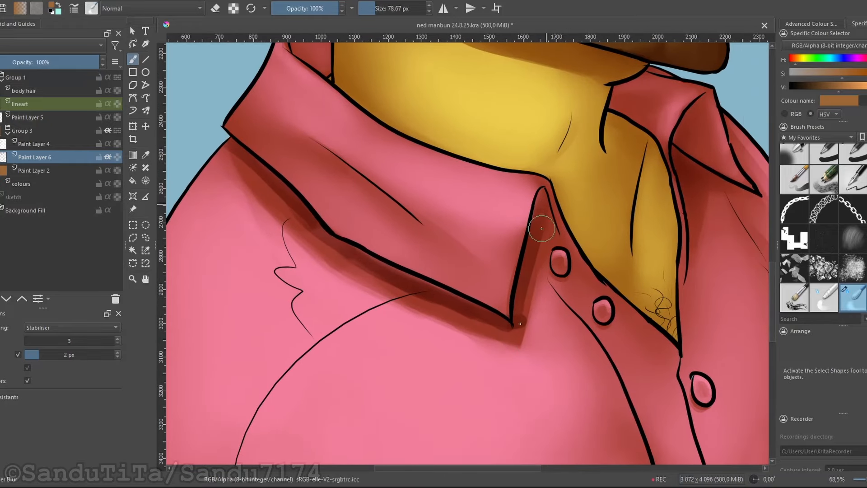
{"action": "key", "text": "slash"}
Step: Refine the shadow edge beneath the large front collar on Paint Layer 6, erasing with the Chisel Smooth brush at about 261 px
{"action": "key", "text": "Page_Up"}
{"action": "left_click_drag", "start_coordinate": [470, 240], "coordinate": [410, 272]}
{"action": "key", "text": "e"}
{"action": "key", "text": "bracketleft"}
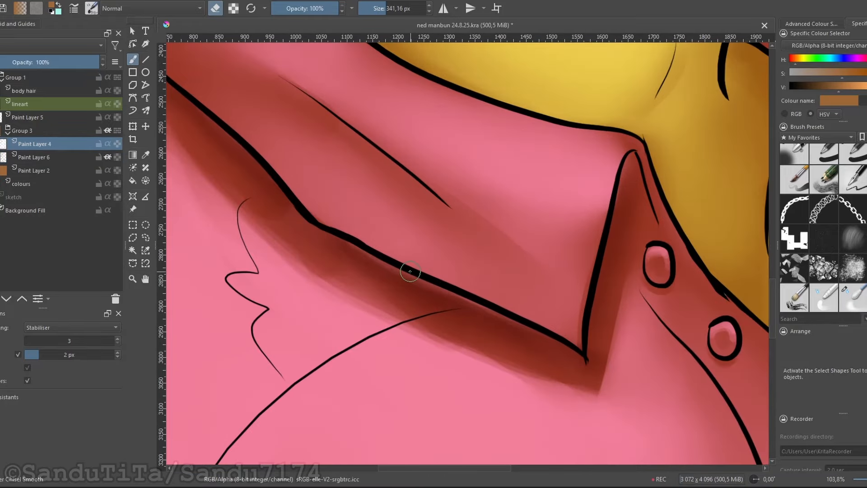
{"action": "key", "text": "Page_Down"}
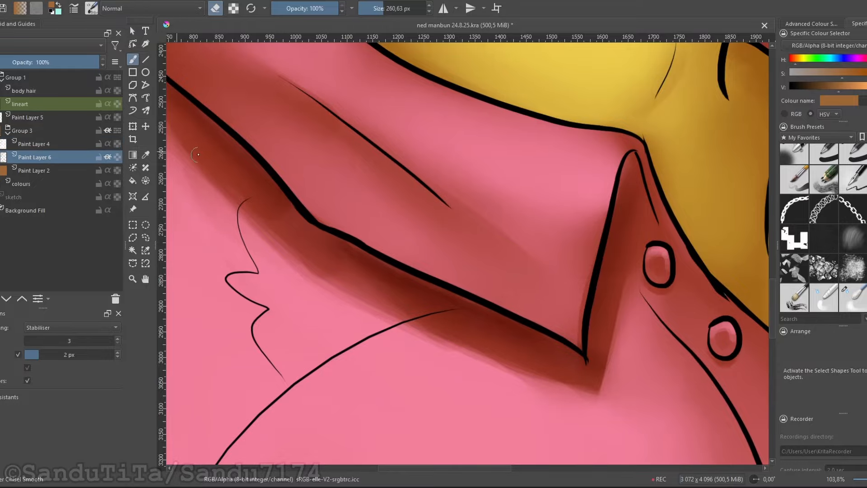
{"action": "mouse_move", "coordinate": [339, 206]}
{"action": "left_mouse_down"}
{"action": "mouse_move", "coordinate": [348, 334]}
{"action": "mouse_move", "coordinate": [445, 301]}
{"action": "mouse_move", "coordinate": [391, 240]}
{"action": "mouse_move", "coordinate": [425, 312]}
{"action": "mouse_move", "coordinate": [436, 260]}
{"action": "left_mouse_up"}
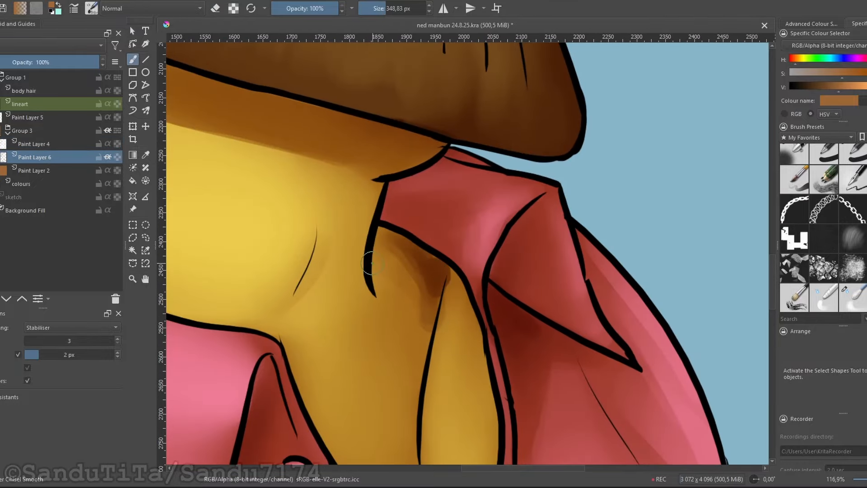
Step: Paint darker shadows on the neck and open chest at about 349 px and soften them with Blender Blur at about 126 px
{"action": "key", "text": "]"}
{"action": "left_click_drag", "start_coordinate": [373, 263], "coordinate": [398, 244]}
{"action": "left_click_drag", "start_coordinate": [424, 249], "coordinate": [424, 316]}
{"action": "left_click_drag", "start_coordinate": [498, 289], "coordinate": [499, 252]}
{"action": "mouse_move", "coordinate": [440, 273]}
{"action": "left_mouse_down"}
{"action": "mouse_move", "coordinate": [427, 250]}
{"action": "mouse_move", "coordinate": [377, 242]}
{"action": "left_mouse_up"}
{"action": "key", "text": "/"}
{"action": "left_click_drag", "start_coordinate": [378, 231], "coordinate": [377, 242]}
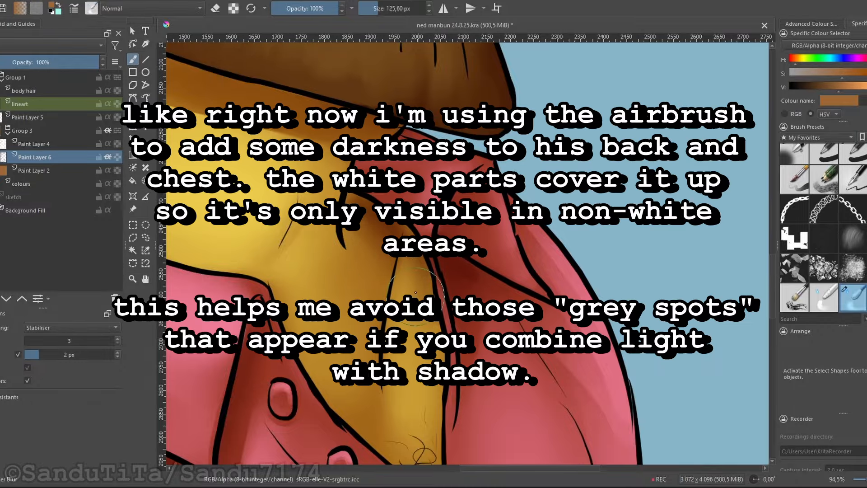
{"action": "mouse_move", "coordinate": [415, 292]}
{"action": "left_mouse_down"}
{"action": "mouse_move", "coordinate": [415, 361]}
{"action": "mouse_move", "coordinate": [367, 346]}
{"action": "left_mouse_up"}
{"action": "key", "text": "/"}
Step: Darken the back and chest with Airbrush Soft at about 761 px and erase the excess with it at about 551 px
{"action": "key", "text": "e"}
{"action": "left_click_drag", "start_coordinate": [378, 375], "coordinate": [378, 383]}
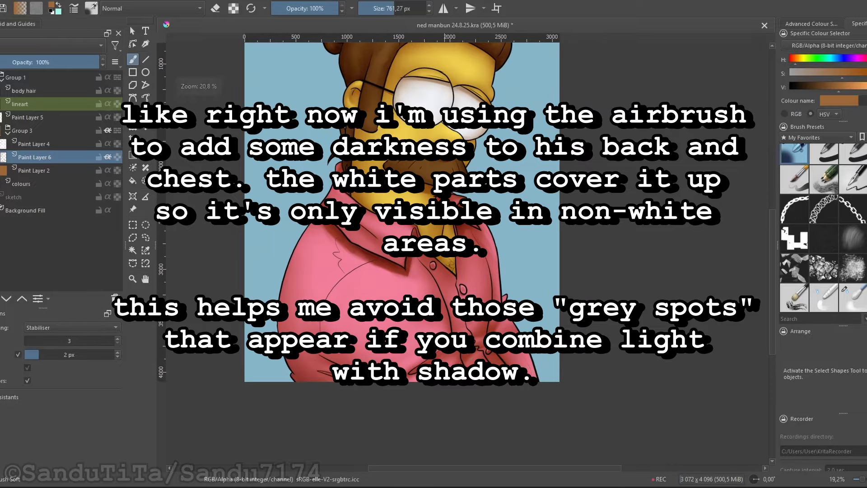
{"action": "key", "text": "e"}
{"action": "mouse_move", "coordinate": [376, 230]}
{"action": "left_mouse_down"}
{"action": "mouse_move", "coordinate": [376, 199]}
{"action": "mouse_move", "coordinate": [379, 290]}
{"action": "left_mouse_up"}
{"action": "left_click_drag", "start_coordinate": [378, 357], "coordinate": [377, 325]}
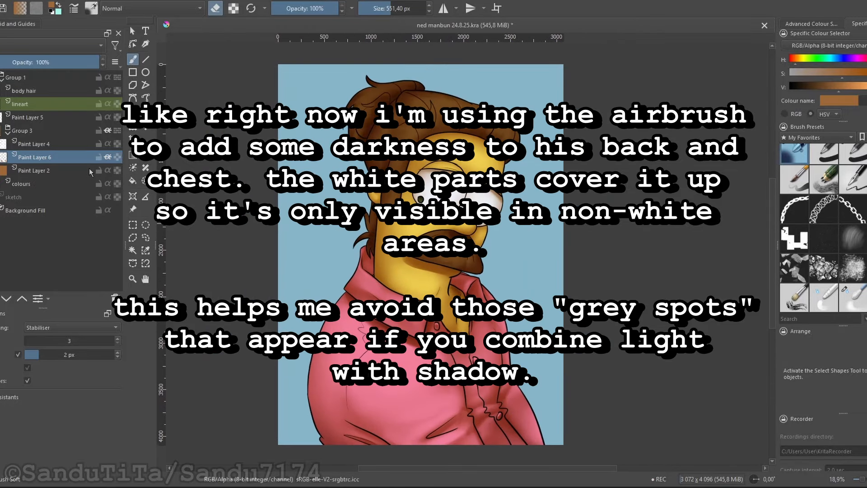
Step: Compare the portrait with and without the darker shadows by toggling the visibility of Paint Layer 6
{"action": "left_click", "coordinate": [1, 157]}
{"action": "left_click", "coordinate": [1, 157]}
{"action": "left_click", "coordinate": [1, 158]}
{"action": "left_click", "coordinate": [0, 157]}
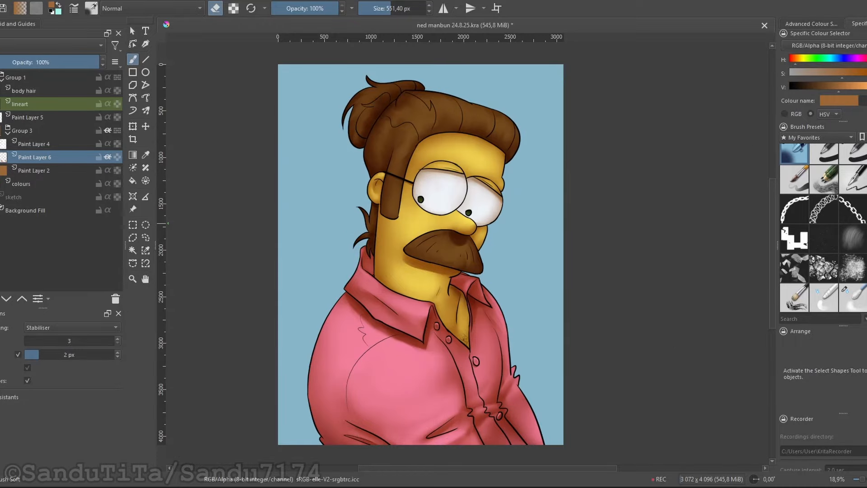
{"action": "left_click", "coordinate": [1, 157]}
{"action": "left_click", "coordinate": [1, 157]}
{"action": "left_click", "coordinate": [1, 157]}
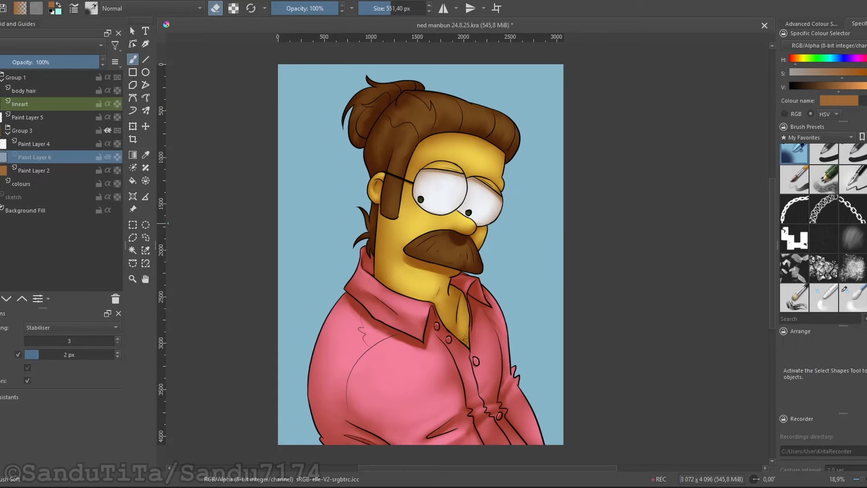
{"action": "left_click", "coordinate": [1, 157]}
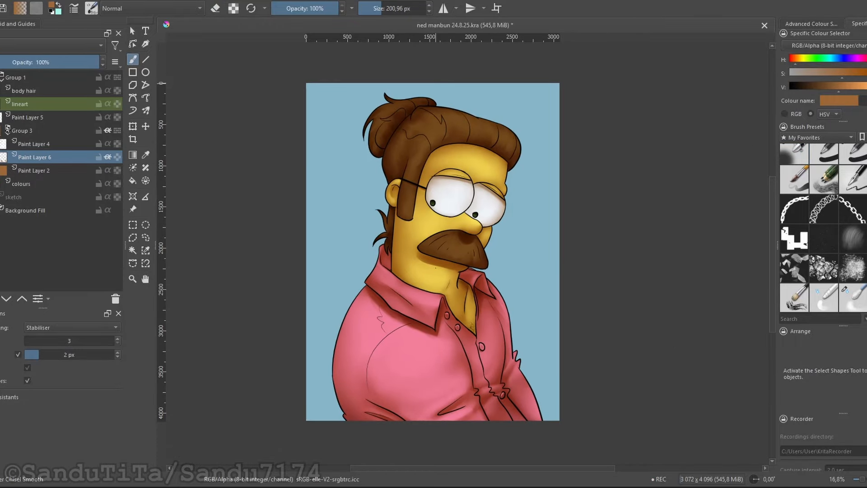
Step: Collapse Group 3 and rename Paint Layer 5 as bl
{"action": "left_click", "coordinate": [8, 132]}
{"action": "left_click", "coordinate": [19, 118]}
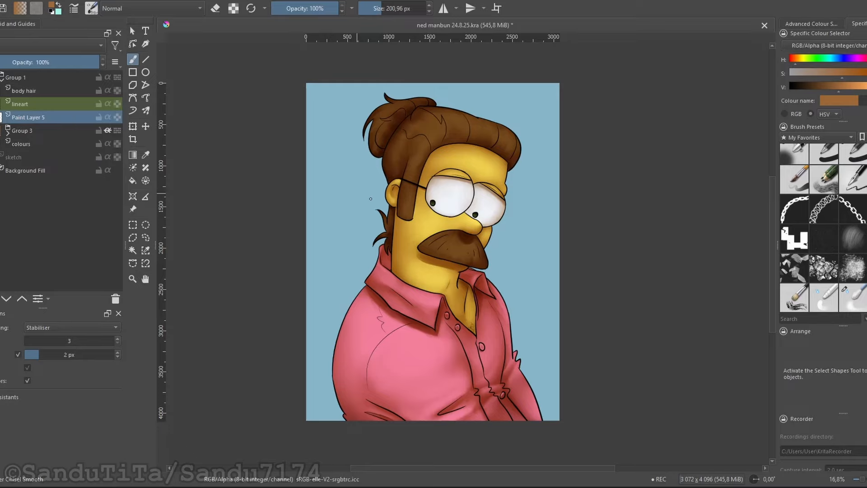
{"action": "double_click", "coordinate": [23, 118]}
{"action": "type", "text": "bl"}
Step: Sample the light yellow of the cheek and start a reflected-light strip along the moustache's lower edge near the far tip at about 201 px
{"action": "scroll", "coordinate": [372, 238], "scroll_direction": "up", "scroll_amount": 5}
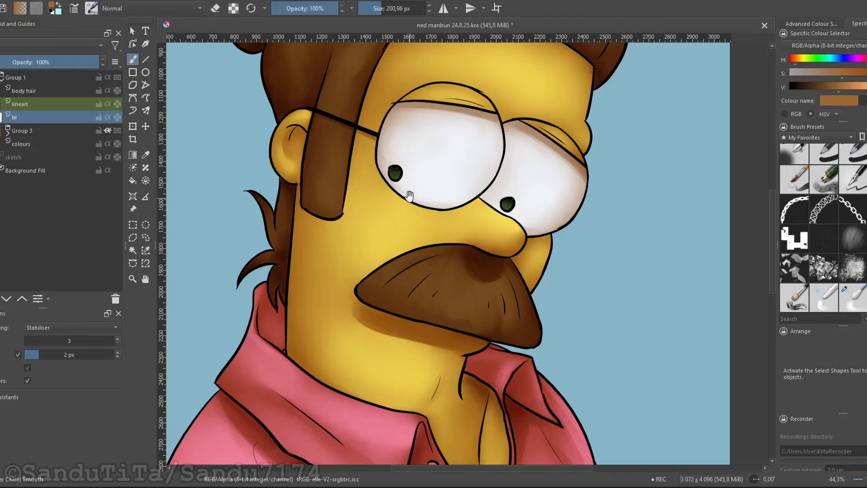
{"action": "scroll", "coordinate": [316, 271], "scroll_direction": "up", "scroll_amount": 3}
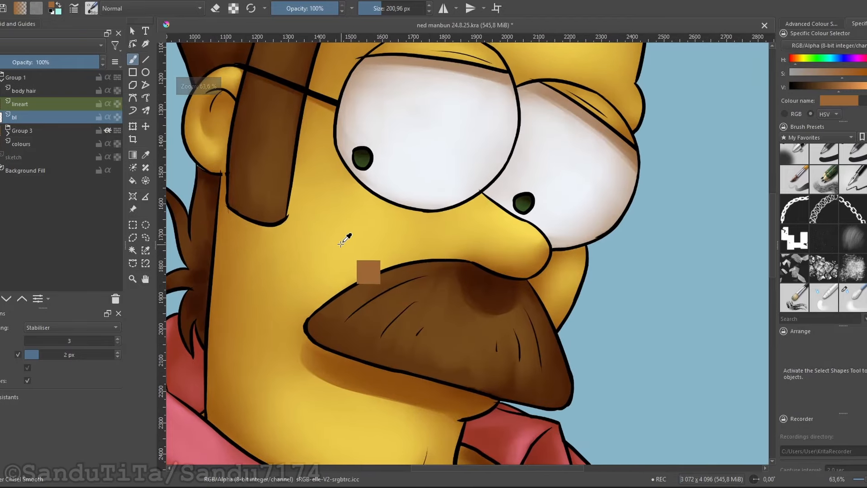
{"action": "left_click", "coordinate": [345, 231], "text": "ctrl"}
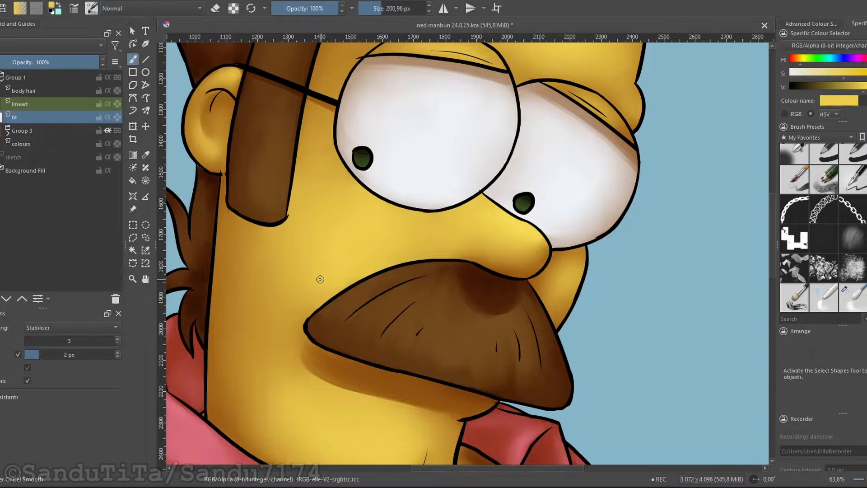
{"action": "scroll", "coordinate": [320, 279], "scroll_direction": "up", "scroll_amount": 3}
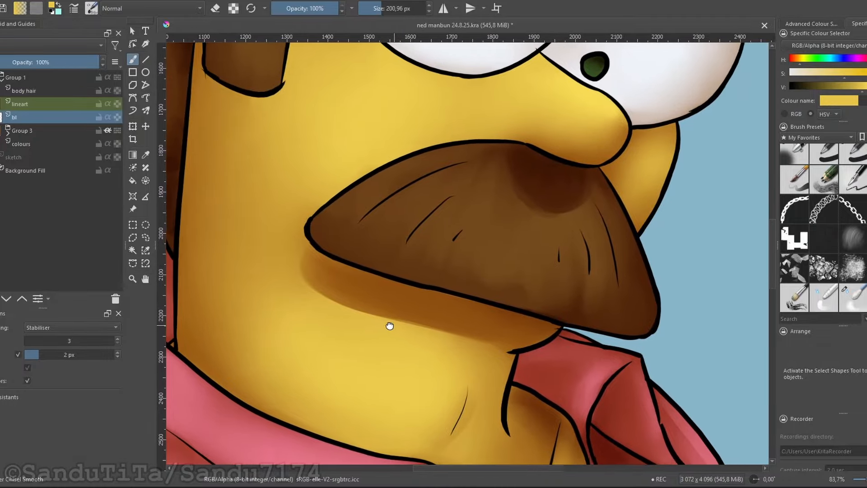
{"action": "mouse_move", "coordinate": [389, 326]}
{"action": "left_mouse_down"}
{"action": "mouse_move", "coordinate": [373, 307]}
{"action": "mouse_move", "coordinate": [354, 241]}
{"action": "mouse_move", "coordinate": [450, 188]}
{"action": "mouse_move", "coordinate": [504, 186]}
{"action": "mouse_move", "coordinate": [292, 222]}
{"action": "mouse_move", "coordinate": [287, 295]}
{"action": "mouse_move", "coordinate": [230, 334]}
{"action": "mouse_move", "coordinate": [272, 303]}
{"action": "mouse_move", "coordinate": [352, 271]}
{"action": "left_mouse_up"}
{"action": "scroll", "coordinate": [230, 329], "scroll_direction": "up", "scroll_amount": 3}
{"action": "left_click_drag", "start_coordinate": [257, 319], "coordinate": [378, 260]}
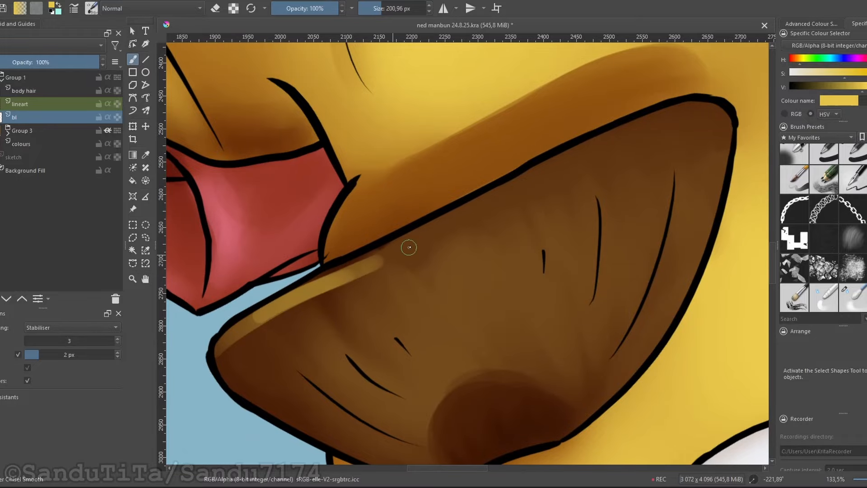
{"action": "key", "text": "ctrl+z"}
{"action": "left_click_drag", "start_coordinate": [278, 305], "coordinate": [414, 244]}
{"action": "mouse_move", "coordinate": [307, 283]}
{"action": "left_mouse_down"}
{"action": "mouse_move", "coordinate": [466, 214]}
{"action": "mouse_move", "coordinate": [385, 251]}
{"action": "left_mouse_up"}
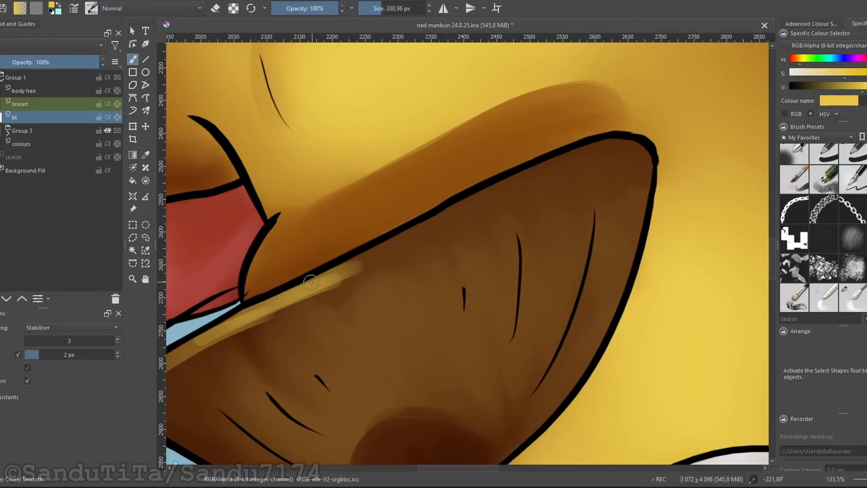
Step: Extend and build up the yellow reflected-light strip along the whole lower edge of the moustache, from tip to tip
{"action": "left_click_drag", "start_coordinate": [333, 276], "coordinate": [470, 212]}
{"action": "left_click_drag", "start_coordinate": [433, 225], "coordinate": [333, 275]}
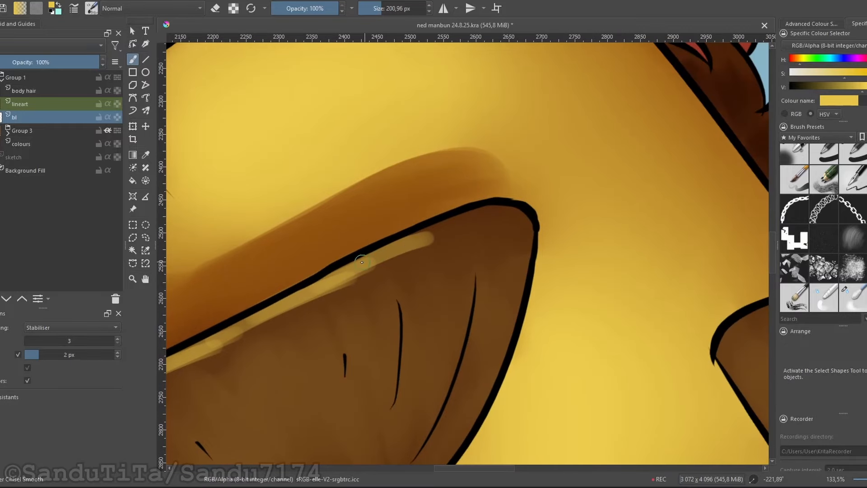
{"action": "mouse_move", "coordinate": [398, 246]}
{"action": "left_mouse_down"}
{"action": "mouse_move", "coordinate": [504, 212]}
{"action": "mouse_move", "coordinate": [470, 218]}
{"action": "mouse_move", "coordinate": [497, 215]}
{"action": "mouse_move", "coordinate": [482, 214]}
{"action": "mouse_move", "coordinate": [533, 221]}
{"action": "mouse_move", "coordinate": [411, 249]}
{"action": "left_mouse_up"}
{"action": "left_click_drag", "start_coordinate": [358, 278], "coordinate": [479, 217]}
{"action": "left_click_drag", "start_coordinate": [476, 219], "coordinate": [271, 315]}
{"action": "mouse_move", "coordinate": [404, 267]}
{"action": "left_mouse_down"}
{"action": "mouse_move", "coordinate": [455, 241]}
{"action": "mouse_move", "coordinate": [280, 338]}
{"action": "left_mouse_up"}
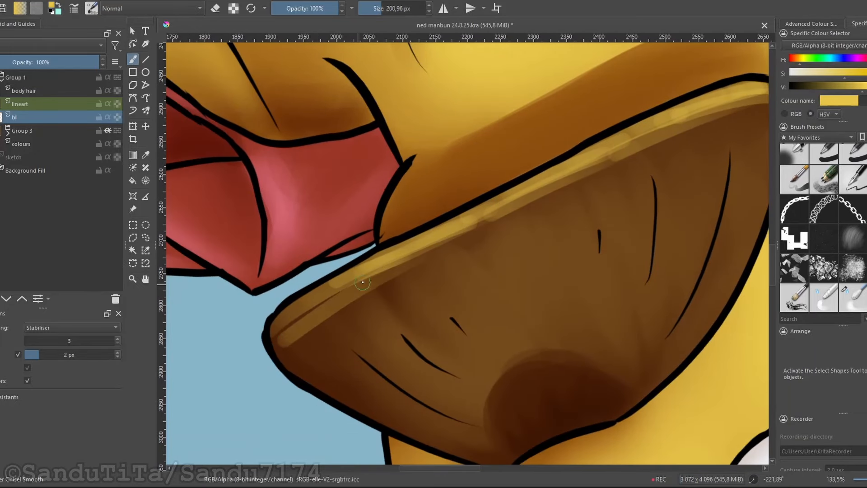
{"action": "mouse_move", "coordinate": [339, 286]}
{"action": "left_mouse_down"}
{"action": "mouse_move", "coordinate": [259, 354]}
{"action": "mouse_move", "coordinate": [260, 331]}
{"action": "left_mouse_up"}
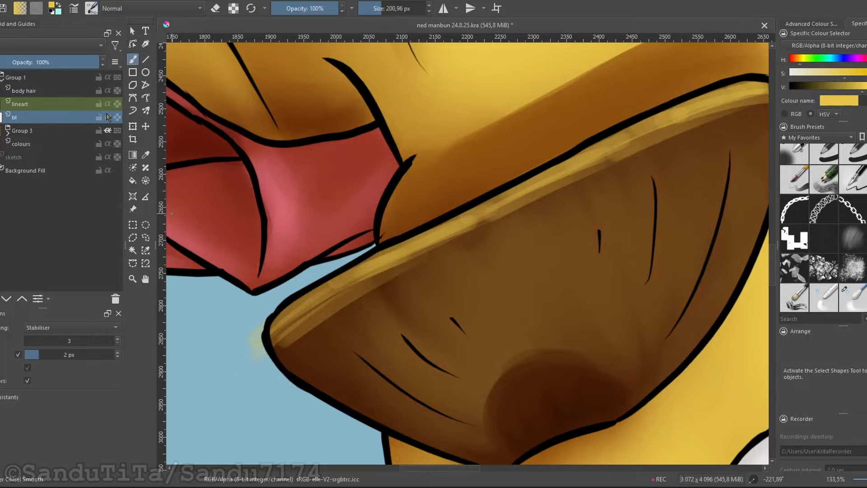
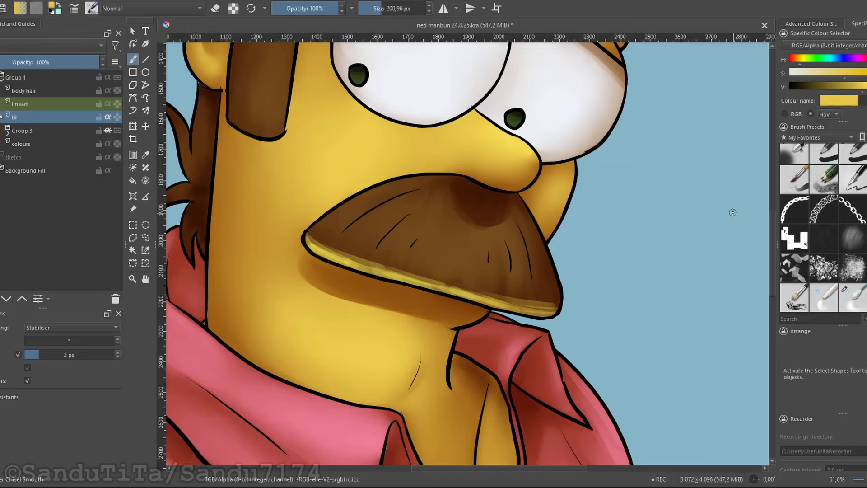
Step: Smear the yellow strip upward into hair-like strands along the moustache's lower edge with Blender Smear at about 67 px
{"action": "left_click", "coordinate": [847, 271]}
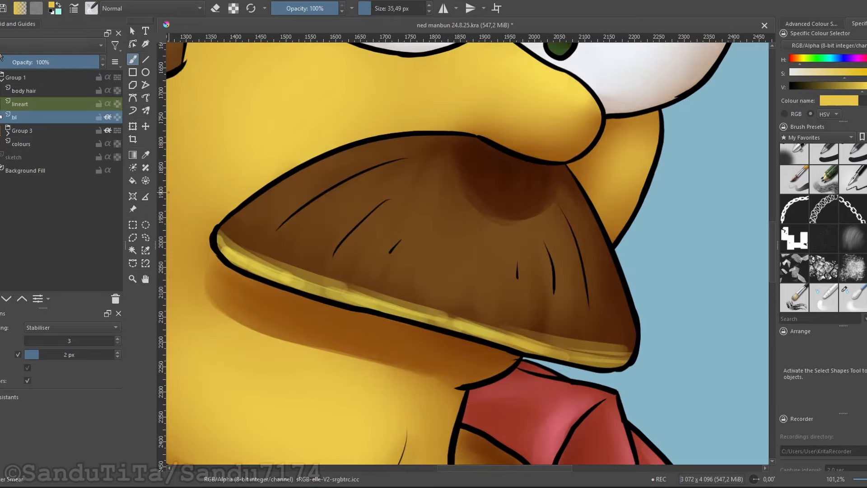
{"action": "scroll", "coordinate": [294, 217], "scroll_direction": "up", "scroll_amount": 2}
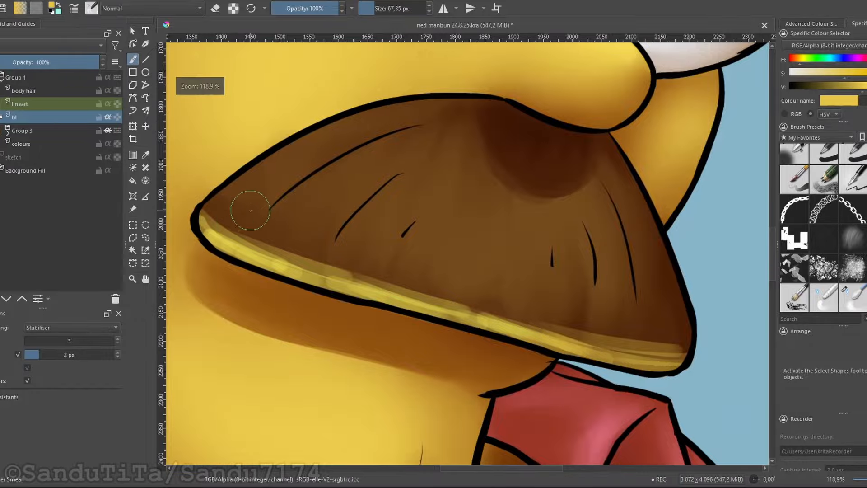
{"action": "mouse_move", "coordinate": [251, 210]}
{"action": "left_mouse_down"}
{"action": "mouse_move", "coordinate": [206, 222]}
{"action": "mouse_move", "coordinate": [209, 237]}
{"action": "mouse_move", "coordinate": [223, 222]}
{"action": "mouse_move", "coordinate": [205, 225]}
{"action": "mouse_move", "coordinate": [243, 224]}
{"action": "mouse_move", "coordinate": [253, 251]}
{"action": "mouse_move", "coordinate": [304, 238]}
{"action": "left_mouse_up"}
{"action": "left_click_drag", "start_coordinate": [362, 263], "coordinate": [337, 259]}
{"action": "mouse_move", "coordinate": [272, 266]}
{"action": "left_mouse_down"}
{"action": "mouse_move", "coordinate": [318, 255]}
{"action": "mouse_move", "coordinate": [337, 273]}
{"action": "left_mouse_up"}
{"action": "mouse_move", "coordinate": [381, 280]}
{"action": "left_mouse_down"}
{"action": "mouse_move", "coordinate": [293, 274]}
{"action": "mouse_move", "coordinate": [313, 278]}
{"action": "mouse_move", "coordinate": [345, 263]}
{"action": "mouse_move", "coordinate": [378, 285]}
{"action": "mouse_move", "coordinate": [363, 295]}
{"action": "mouse_move", "coordinate": [405, 291]}
{"action": "left_mouse_up"}
{"action": "mouse_move", "coordinate": [443, 312]}
{"action": "left_mouse_down"}
{"action": "mouse_move", "coordinate": [395, 287]}
{"action": "mouse_move", "coordinate": [413, 284]}
{"action": "left_mouse_up"}
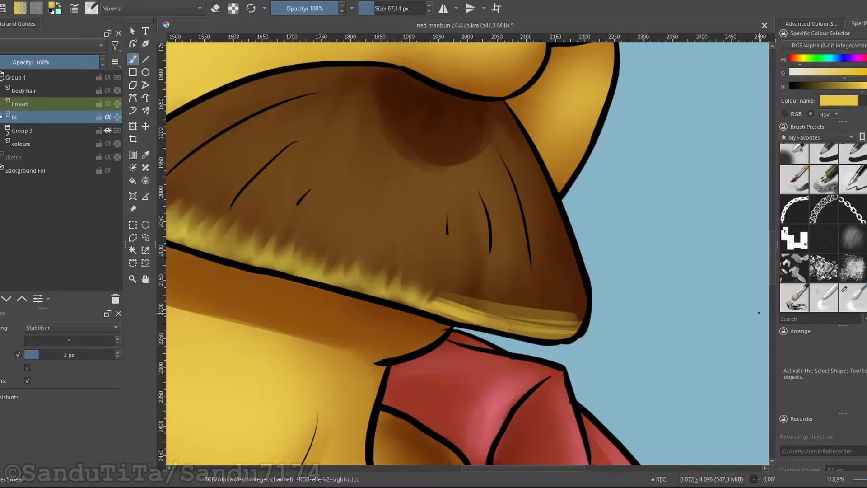
{"action": "left_click_drag", "start_coordinate": [448, 219], "coordinate": [387, 228]}
{"action": "scroll", "coordinate": [389, 303], "scroll_direction": "up", "scroll_amount": 1}
{"action": "mouse_move", "coordinate": [387, 305]}
{"action": "left_mouse_down"}
{"action": "mouse_move", "coordinate": [508, 332]}
{"action": "mouse_move", "coordinate": [534, 329]}
{"action": "mouse_move", "coordinate": [555, 304]}
{"action": "mouse_move", "coordinate": [454, 256]}
{"action": "mouse_move", "coordinate": [397, 344]}
{"action": "mouse_move", "coordinate": [462, 251]}
{"action": "mouse_move", "coordinate": [478, 337]}
{"action": "left_mouse_up"}
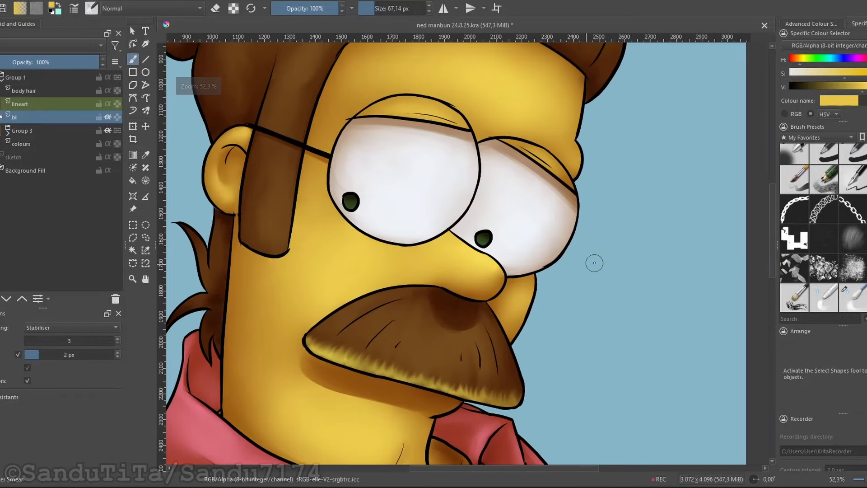
Step: Paint a yellow reflected-light strip on the hair along the hairline above the forehead
{"action": "mouse_move", "coordinate": [548, 90]}
{"action": "left_mouse_down"}
{"action": "mouse_move", "coordinate": [474, 209]}
{"action": "mouse_move", "coordinate": [333, 246]}
{"action": "mouse_move", "coordinate": [265, 285]}
{"action": "mouse_move", "coordinate": [210, 355]}
{"action": "mouse_move", "coordinate": [357, 228]}
{"action": "mouse_move", "coordinate": [442, 212]}
{"action": "mouse_move", "coordinate": [528, 214]}
{"action": "mouse_move", "coordinate": [684, 244]}
{"action": "mouse_move", "coordinate": [413, 172]}
{"action": "left_mouse_up"}
{"action": "mouse_move", "coordinate": [345, 158]}
{"action": "left_mouse_down"}
{"action": "mouse_move", "coordinate": [569, 277]}
{"action": "mouse_move", "coordinate": [589, 312]}
{"action": "mouse_move", "coordinate": [578, 352]}
{"action": "left_mouse_up"}
{"action": "mouse_move", "coordinate": [601, 294]}
{"action": "left_mouse_down"}
{"action": "mouse_move", "coordinate": [582, 321]}
{"action": "mouse_move", "coordinate": [577, 271]}
{"action": "left_mouse_up"}
{"action": "mouse_move", "coordinate": [217, 316]}
{"action": "left_mouse_down"}
{"action": "mouse_move", "coordinate": [290, 210]}
{"action": "mouse_move", "coordinate": [542, 239]}
{"action": "left_mouse_up"}
{"action": "key", "text": "slash"}
{"action": "left_click_drag", "start_coordinate": [515, 201], "coordinate": [283, 275]}
{"action": "scroll", "coordinate": [284, 277], "scroll_direction": "up", "scroll_amount": 1}
{"action": "key", "text": "bracketright"}
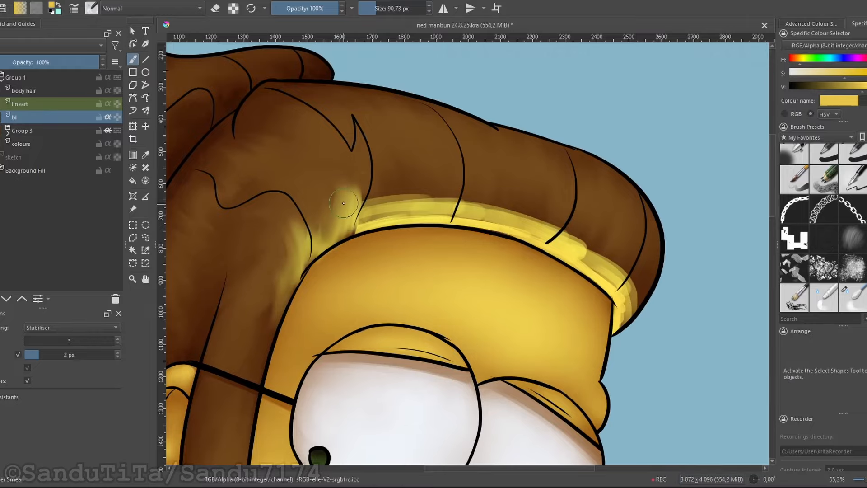
Step: Build up the yellow hairline strip and smear it upward into strands with Blender Smear at about 91 px
{"action": "left_click_drag", "start_coordinate": [343, 203], "coordinate": [368, 224]}
{"action": "key", "text": "ctrl+z"}
{"action": "key", "text": "slash"}
{"action": "scroll", "coordinate": [715, 267], "scroll_direction": "up", "scroll_amount": 1}
{"action": "mouse_move", "coordinate": [515, 253]}
{"action": "left_mouse_down"}
{"action": "mouse_move", "coordinate": [248, 311]}
{"action": "mouse_move", "coordinate": [249, 321]}
{"action": "left_mouse_up"}
{"action": "mouse_move", "coordinate": [515, 252]}
{"action": "left_mouse_down"}
{"action": "mouse_move", "coordinate": [589, 296]}
{"action": "mouse_move", "coordinate": [591, 347]}
{"action": "left_mouse_up"}
{"action": "key", "text": "slash"}
{"action": "left_click_drag", "start_coordinate": [246, 321], "coordinate": [238, 213]}
{"action": "scroll", "coordinate": [518, 229], "scroll_direction": "down", "scroll_amount": 3}
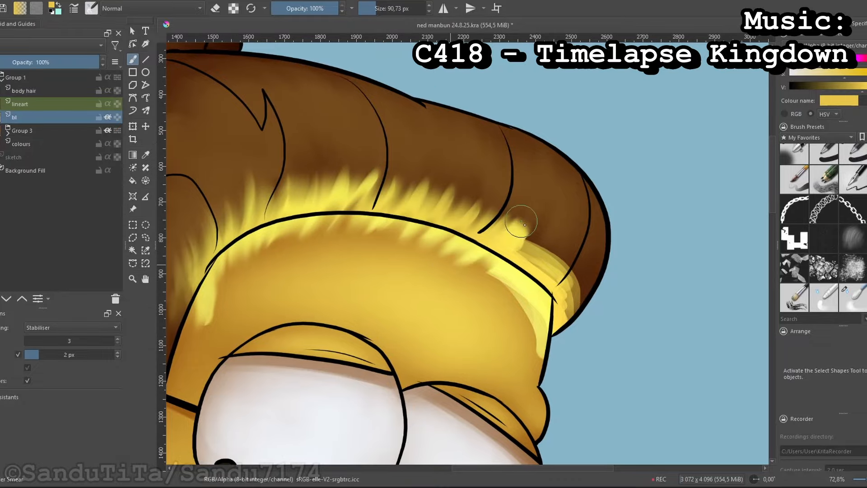
Step: Erase the yellow light spilling from the hairline onto the forehead with Airbrush Soft at about 388 px
{"action": "key", "text": "f"}
{"action": "key", "text": "e"}
{"action": "scroll", "coordinate": [393, 233], "scroll_direction": "down", "scroll_amount": 3}
{"action": "mouse_move", "coordinate": [393, 233]}
{"action": "left_mouse_down"}
{"action": "mouse_move", "coordinate": [398, 209]}
{"action": "mouse_move", "coordinate": [356, 307]}
{"action": "left_mouse_up"}
{"action": "scroll", "coordinate": [350, 307], "scroll_direction": "up", "scroll_amount": 2}
{"action": "key", "text": "b"}
{"action": "key", "text": "slash"}
{"action": "mouse_move", "coordinate": [375, 234]}
{"action": "left_mouse_down"}
{"action": "mouse_move", "coordinate": [519, 253]}
{"action": "mouse_move", "coordinate": [569, 293]}
{"action": "left_mouse_up"}
{"action": "scroll", "coordinate": [325, 300], "scroll_direction": "down", "scroll_amount": 3}
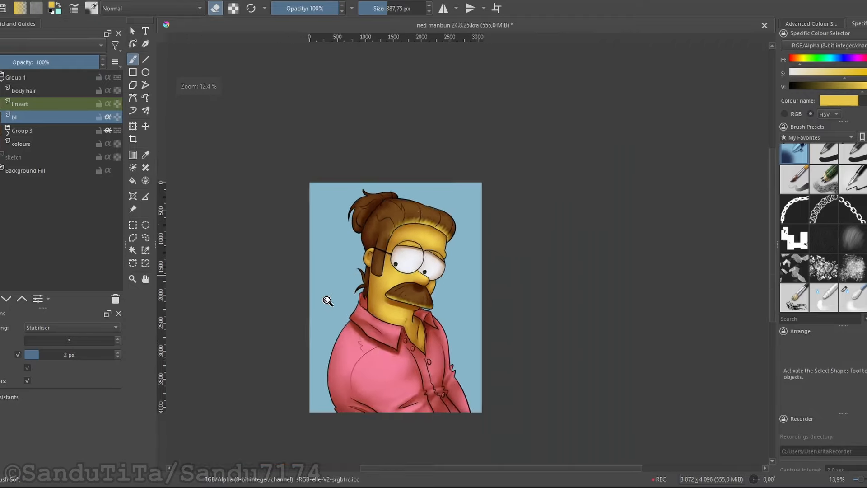
Step: Sample the shirt's pink and paint reflected light over the collar shadows with the Chisel Smooth brush at about 524 px
{"action": "scroll", "coordinate": [362, 325], "scroll_direction": "up", "scroll_amount": 2}
{"action": "key", "text": "e"}
{"action": "left_click", "coordinate": [395, 351], "text": "ctrl"}
{"action": "scroll", "coordinate": [350, 297], "scroll_direction": "up", "scroll_amount": 2}
{"action": "scroll", "coordinate": [403, 285], "scroll_direction": "down", "scroll_amount": 2}
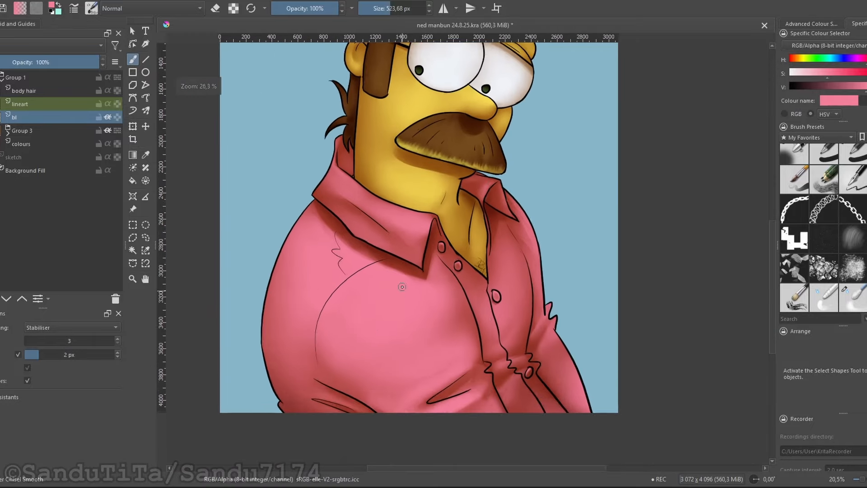
{"action": "scroll", "coordinate": [402, 285], "scroll_direction": "up", "scroll_amount": 1}
{"action": "left_click_drag", "start_coordinate": [403, 284], "coordinate": [407, 400]}
{"action": "scroll", "coordinate": [415, 354], "scroll_direction": "up", "scroll_amount": 3}
{"action": "mouse_move", "coordinate": [414, 353]}
{"action": "left_mouse_down"}
{"action": "mouse_move", "coordinate": [483, 305]}
{"action": "mouse_move", "coordinate": [403, 324]}
{"action": "left_mouse_up"}
{"action": "left_click_drag", "start_coordinate": [479, 237], "coordinate": [453, 379]}
{"action": "scroll", "coordinate": [466, 281], "scroll_direction": "down", "scroll_amount": 2}
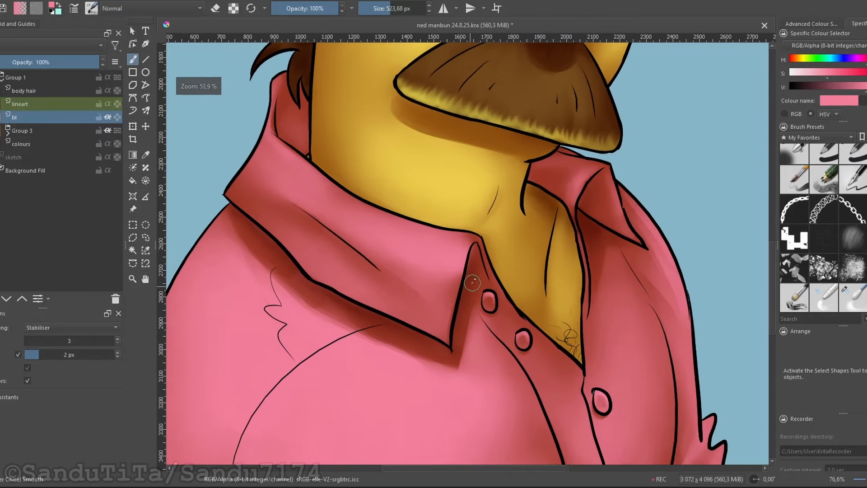
Step: Sample a redder tone from the collar and paint reflected light along the large front collar's edge and the shadow beneath it
{"action": "scroll", "coordinate": [399, 335], "scroll_direction": "up", "scroll_amount": 3}
{"action": "left_click", "coordinate": [538, 209], "text": "ctrl"}
{"action": "left_click_drag", "start_coordinate": [537, 209], "coordinate": [508, 329]}
{"action": "scroll", "coordinate": [512, 305], "scroll_direction": "down", "scroll_amount": 2}
{"action": "left_click_drag", "start_coordinate": [373, 284], "coordinate": [490, 348]}
{"action": "mouse_move", "coordinate": [240, 186]}
{"action": "left_mouse_down"}
{"action": "mouse_move", "coordinate": [307, 258]}
{"action": "mouse_move", "coordinate": [407, 301]}
{"action": "left_mouse_up"}
Step: Soften the reflected light around the shirt collar with Blender Blur at about 139 px
{"action": "key", "text": "slash"}
{"action": "key", "text": "slash"}
{"action": "scroll", "coordinate": [322, 282], "scroll_direction": "down", "scroll_amount": 6}
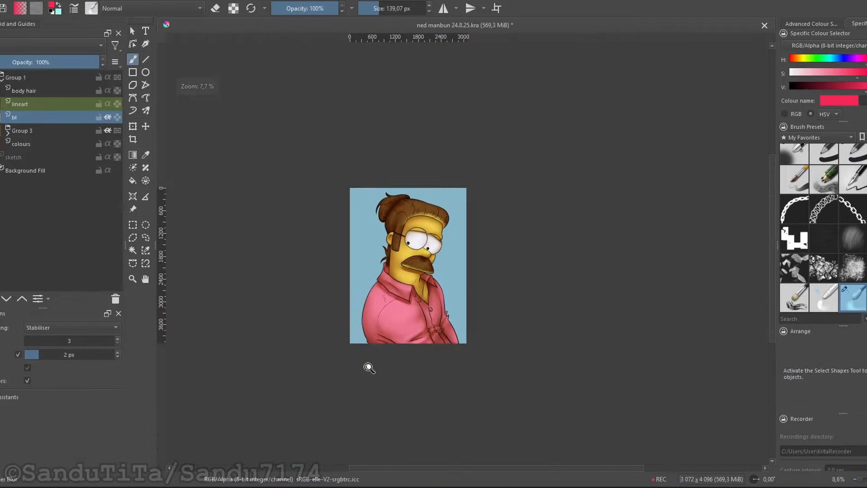
{"action": "scroll", "coordinate": [424, 264], "scroll_direction": "up", "scroll_amount": 5}
{"action": "scroll", "coordinate": [423, 263], "scroll_direction": "up", "scroll_amount": 2}
{"action": "key", "text": "slash"}
{"action": "scroll", "coordinate": [395, 352], "scroll_direction": "down", "scroll_amount": 6}
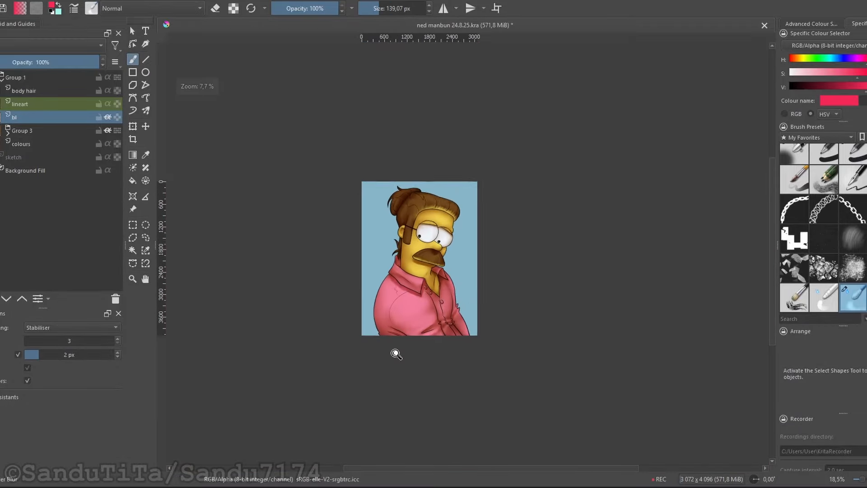
Step: Lower the opacity of the bl layer to 50%
{"action": "scroll", "coordinate": [394, 352], "scroll_direction": "up", "scroll_amount": 2}
{"action": "left_click_drag", "start_coordinate": [68, 62], "coordinate": [31, 61]}
{"action": "scroll", "coordinate": [420, 340], "scroll_direction": "up", "scroll_amount": 2}
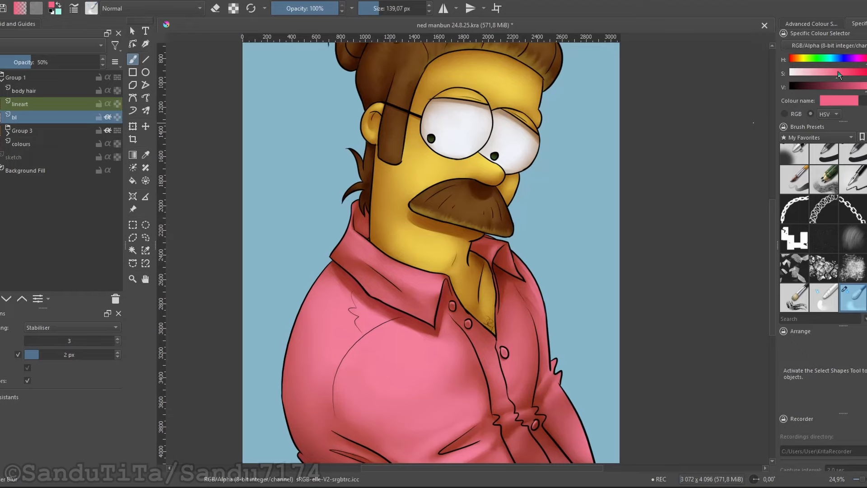
Step: Lock the alpha of the bl layer
{"action": "key", "text": "slash"}
{"action": "key", "text": "e"}
{"action": "scroll", "coordinate": [371, 258], "scroll_direction": "up", "scroll_amount": 2}
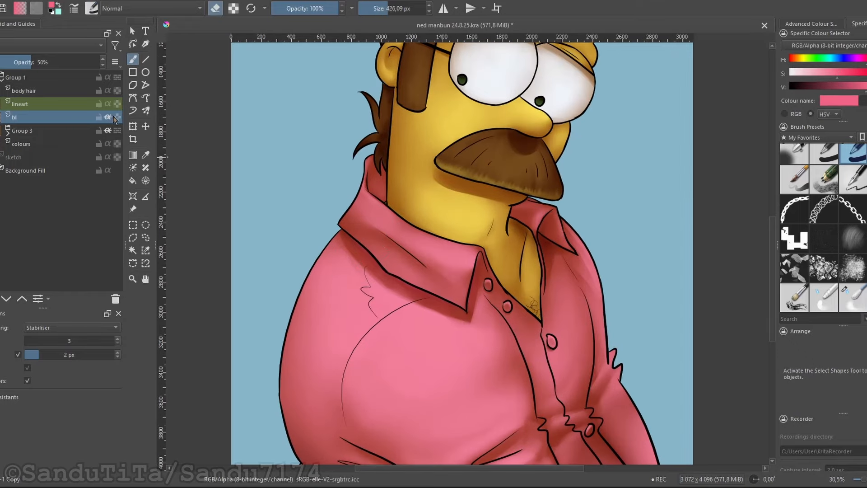
{"action": "mouse_move", "coordinate": [103, 117]}
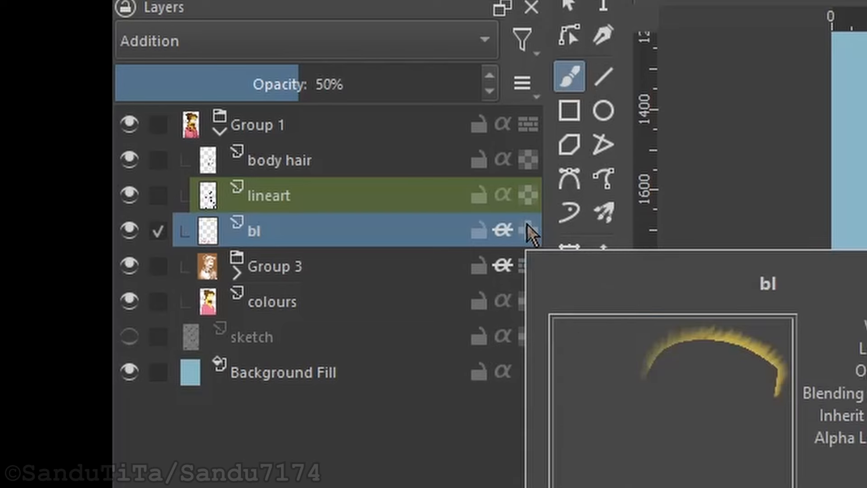
{"action": "left_click", "coordinate": [117, 117]}
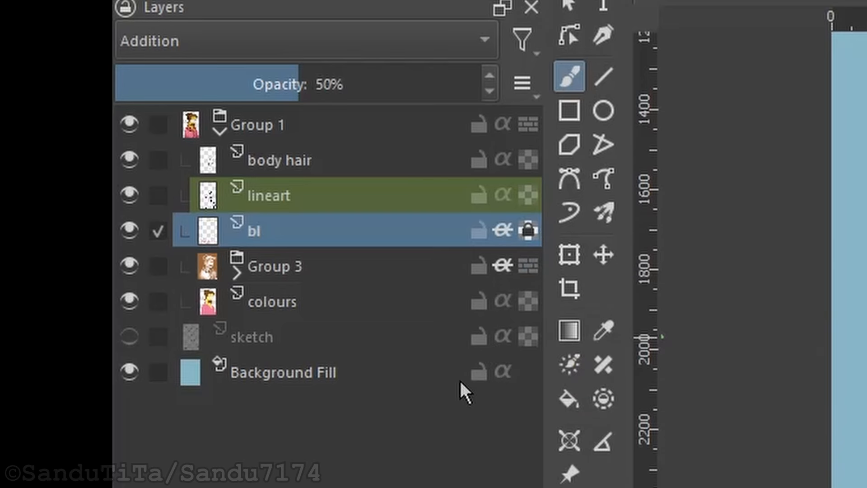
Step: Recolour the alpha-locked reflected light along the large front collar with a soft brush about 426 px and sample a redder pink
{"action": "mouse_move", "coordinate": [529, 239]}
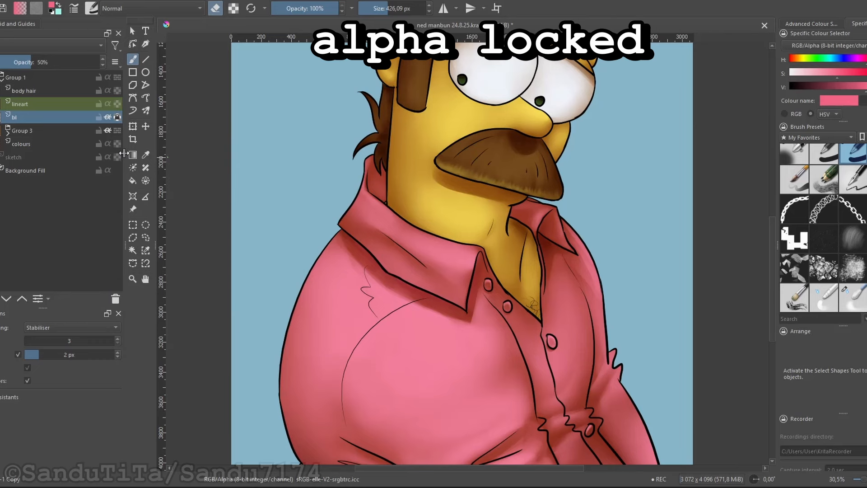
{"action": "scroll", "coordinate": [271, 252], "scroll_direction": "up", "scroll_amount": 3}
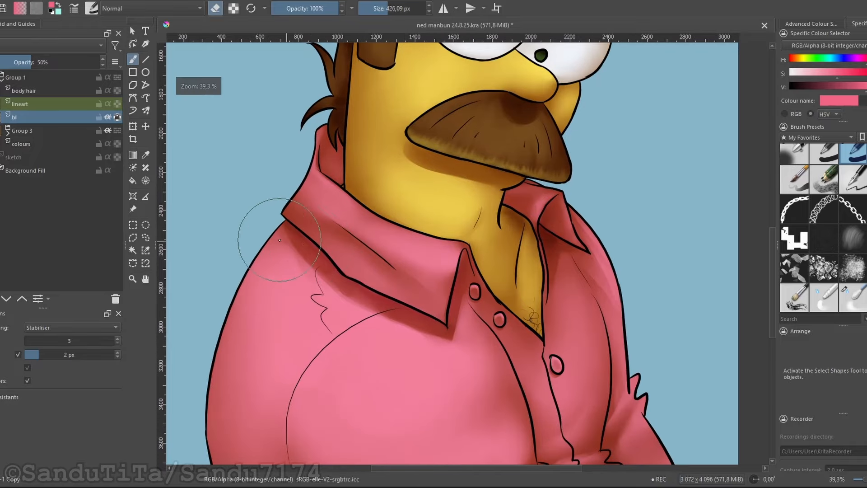
{"action": "key", "text": "e"}
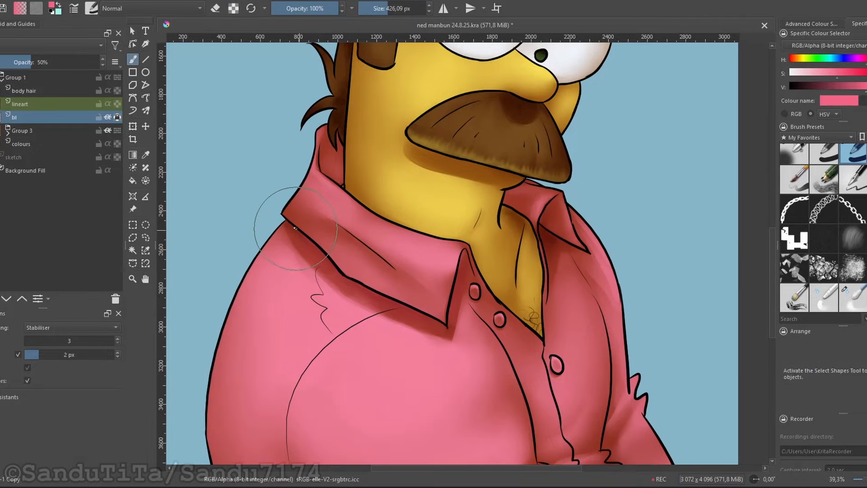
{"action": "left_click_drag", "start_coordinate": [326, 267], "coordinate": [451, 310]}
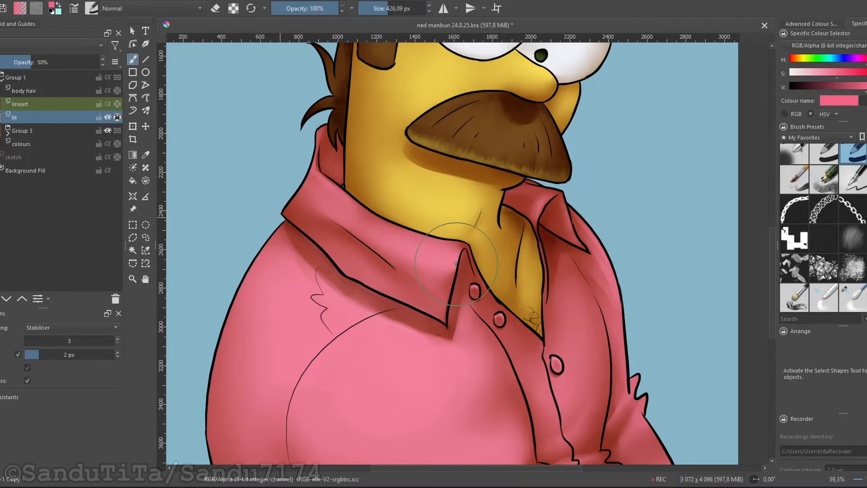
{"action": "scroll", "coordinate": [407, 271], "scroll_direction": "down", "scroll_amount": 2}
{"action": "scroll", "coordinate": [387, 301], "scroll_direction": "up", "scroll_amount": 3}
{"action": "left_click", "coordinate": [293, 226], "text": "ctrl"}
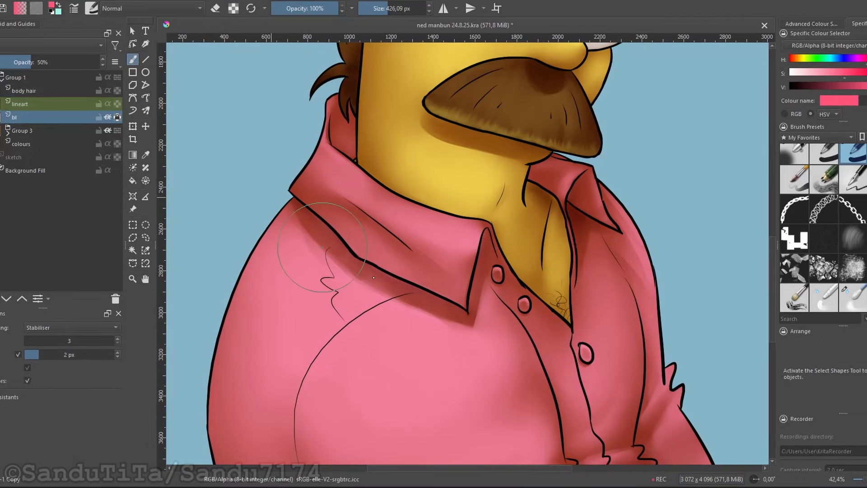
Step: Add reflected light to the small collar and the buttoned shirt folds and soften it with Blender Blur at about 139 px
{"action": "scroll", "coordinate": [312, 262], "scroll_direction": "down", "scroll_amount": 3}
{"action": "key", "text": "/"}
{"action": "scroll", "coordinate": [550, 233], "scroll_direction": "up", "scroll_amount": 5}
{"action": "left_click_drag", "start_coordinate": [466, 234], "coordinate": [447, 238]}
{"action": "left_click", "coordinate": [849, 293]}
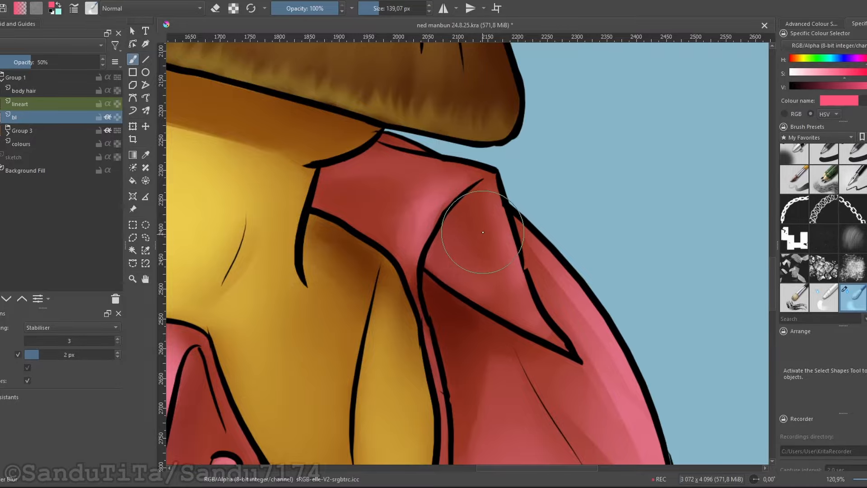
{"action": "scroll", "coordinate": [493, 244], "scroll_direction": "down", "scroll_amount": 6}
{"action": "scroll", "coordinate": [511, 350], "scroll_direction": "up", "scroll_amount": 5}
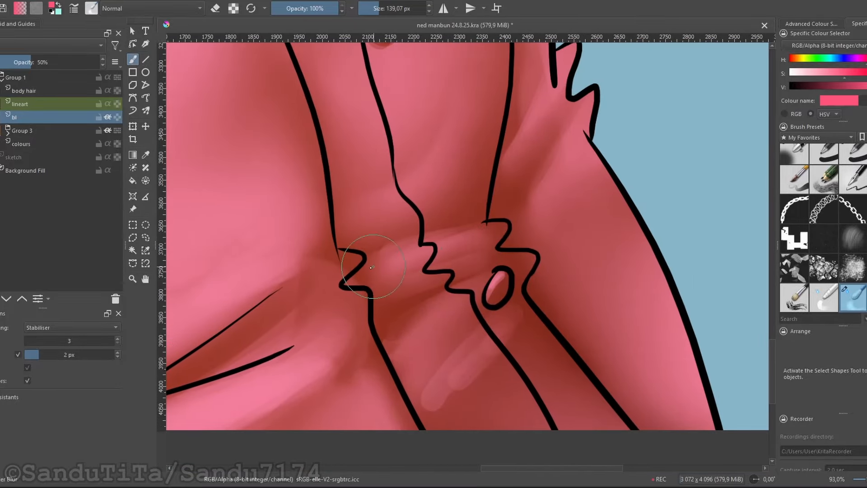
{"action": "scroll", "coordinate": [488, 282], "scroll_direction": "down", "scroll_amount": 5}
{"action": "scroll", "coordinate": [470, 361], "scroll_direction": "up", "scroll_amount": 3}
{"action": "scroll", "coordinate": [489, 277], "scroll_direction": "down", "scroll_amount": 5}
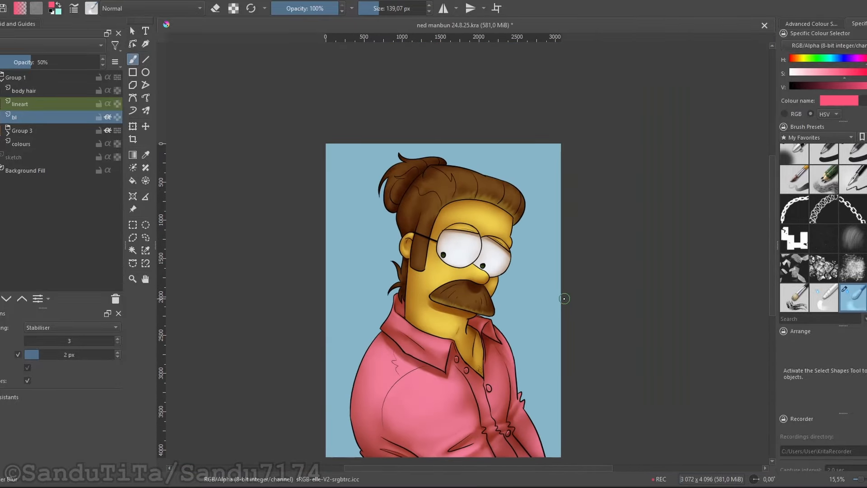
Step: Fade the yellow reflected light along the moustache's lower edge using Airbrush Soft in eraser mode at about 274 px
{"action": "left_click", "coordinate": [806, 154]}
{"action": "scroll", "coordinate": [495, 194], "scroll_direction": "up", "scroll_amount": 3}
{"action": "left_click_drag", "start_coordinate": [354, 441], "coordinate": [334, 311]}
{"action": "scroll", "coordinate": [306, 196], "scroll_direction": "up", "scroll_amount": 1}
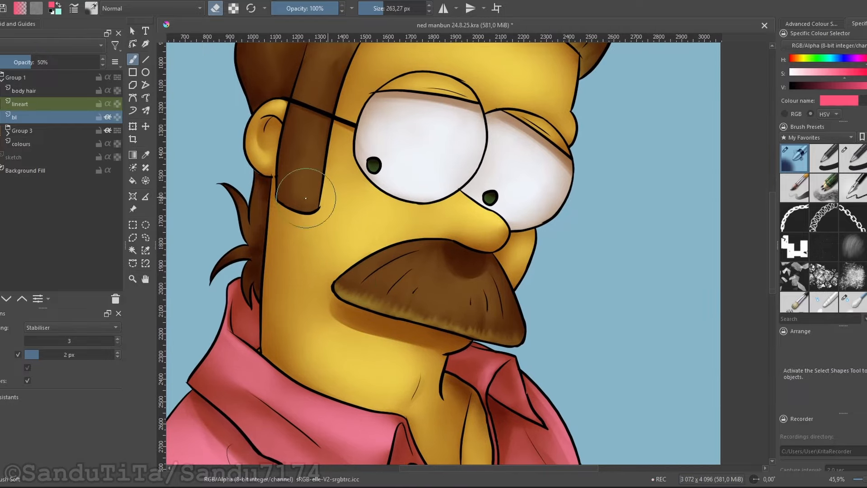
{"action": "scroll", "coordinate": [510, 361], "scroll_direction": "up", "scroll_amount": 2}
{"action": "left_click", "coordinate": [280, 168], "text": "ctrl"}
{"action": "key", "text": "bracketright"}
{"action": "key", "text": "bracketright"}
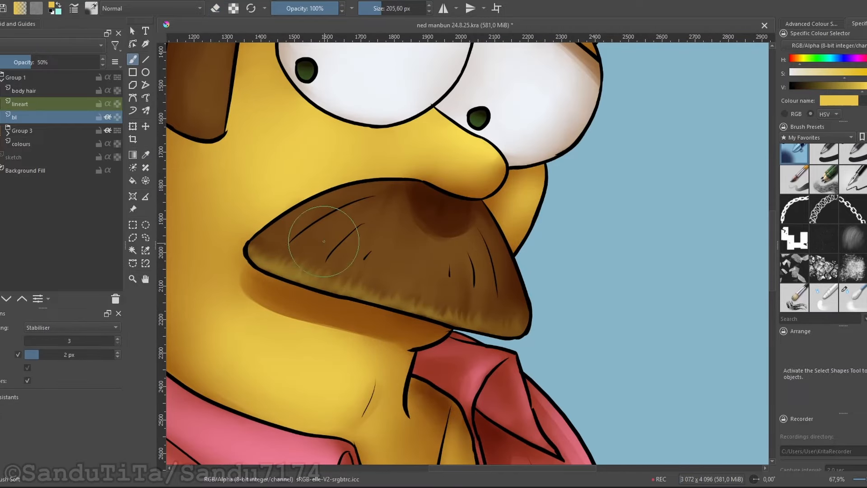
{"action": "key", "text": "e"}
{"action": "scroll", "coordinate": [296, 257], "scroll_direction": "down", "scroll_amount": 5}
{"action": "scroll", "coordinate": [401, 238], "scroll_direction": "up", "scroll_amount": 4}
{"action": "scroll", "coordinate": [400, 248], "scroll_direction": "down", "scroll_amount": 1}
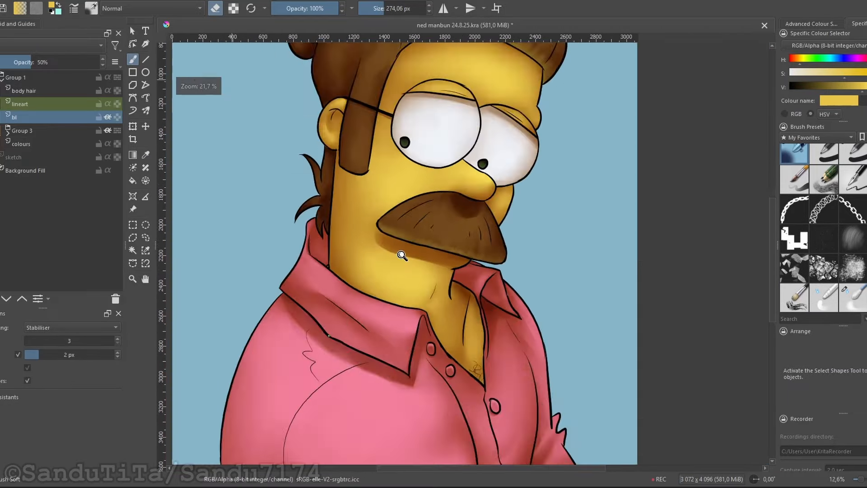
{"action": "scroll", "coordinate": [310, 232], "scroll_direction": "up", "scroll_amount": 2}
{"action": "scroll", "coordinate": [455, 282], "scroll_direction": "down", "scroll_amount": 5}
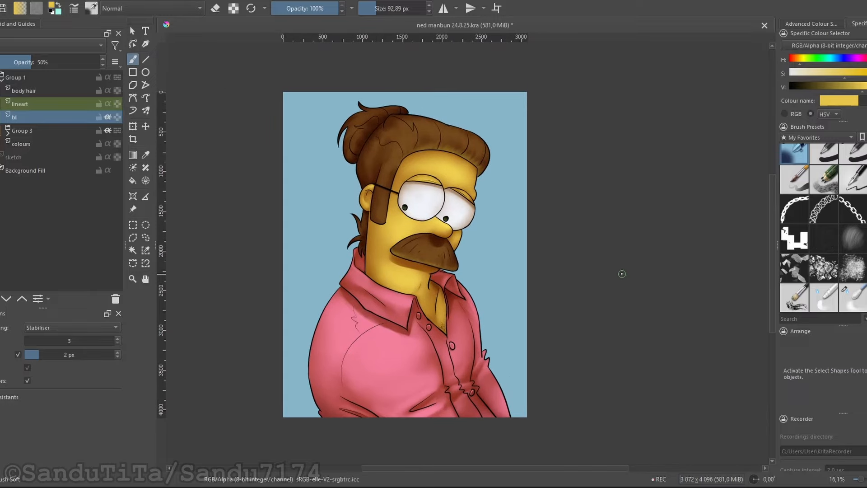
Step: Create a paint layer above the lineart with inherited alpha and prepare a light orange Chisel Smooth brush at about 404 px
{"action": "left_click", "coordinate": [19, 105]}
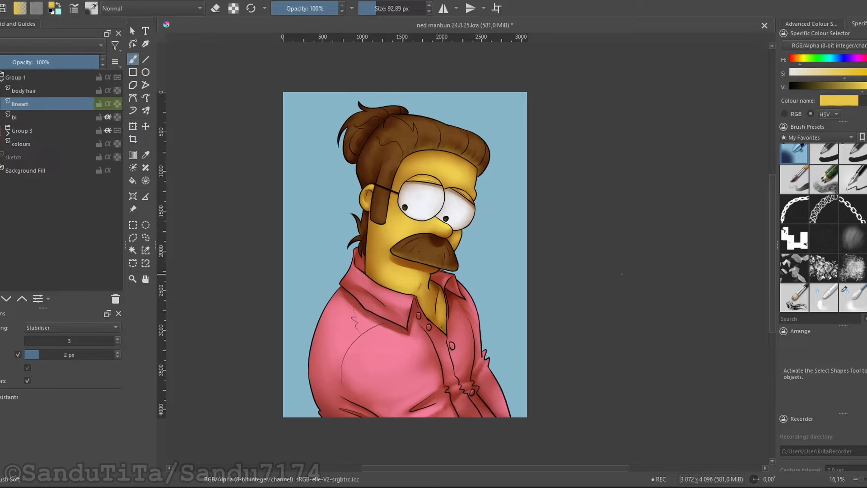
{"action": "key", "text": "Insert"}
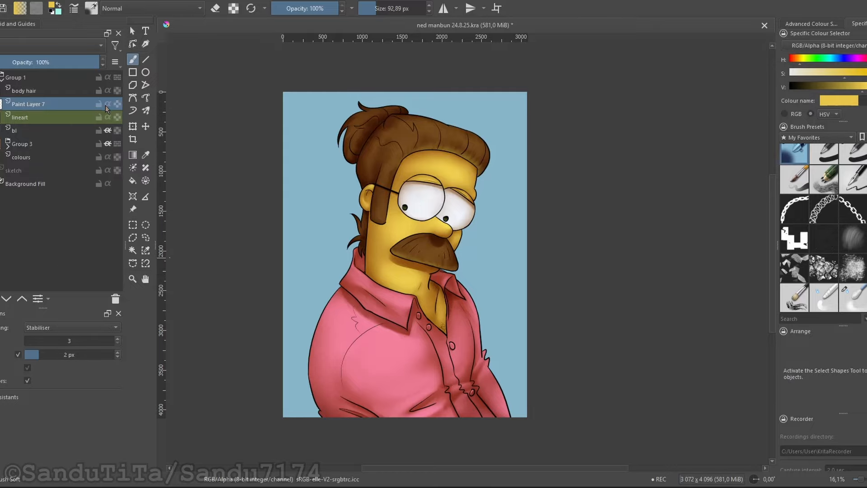
{"action": "left_click", "coordinate": [798, 62]}
{"action": "left_click", "coordinate": [856, 87]}
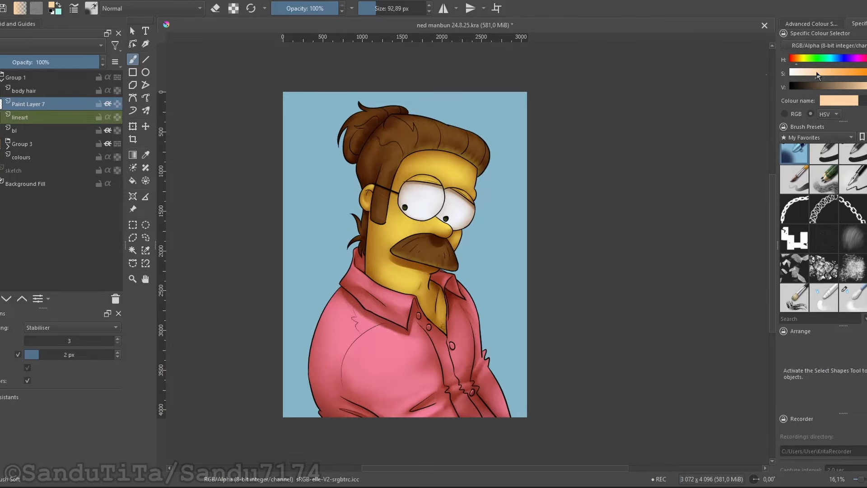
{"action": "left_click_drag", "start_coordinate": [825, 78], "coordinate": [841, 76]}
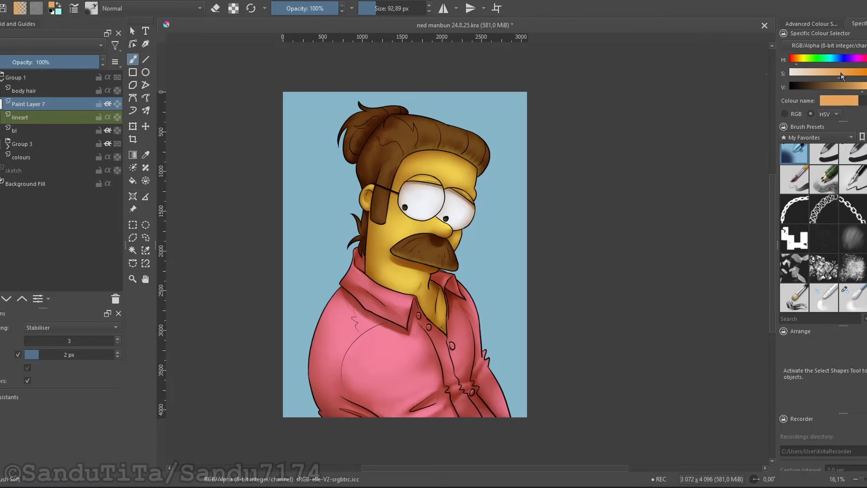
{"action": "left_click", "coordinate": [861, 193]}
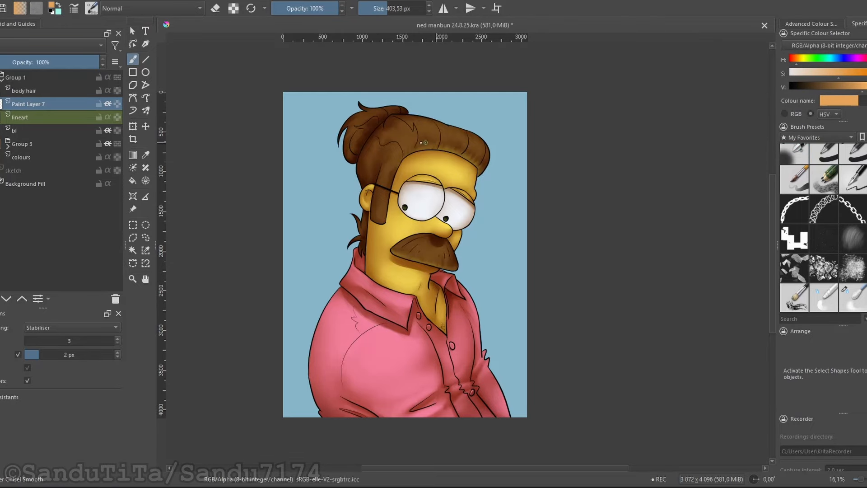
{"action": "scroll", "coordinate": [376, 165], "scroll_direction": "up", "scroll_amount": 3}
{"action": "left_click_drag", "start_coordinate": [635, 228], "coordinate": [636, 251]}
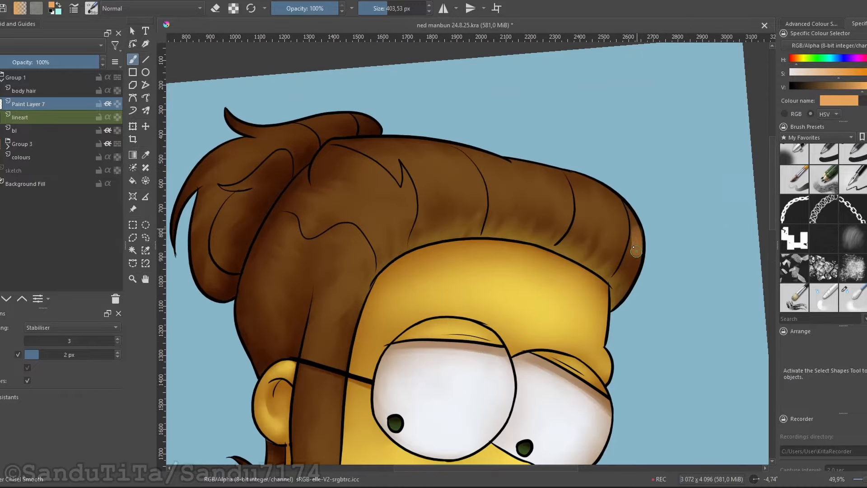
Step: Move the new paint layer directly beneath the lineart and rename it light
{"action": "left_click_drag", "start_coordinate": [40, 103], "coordinate": [37, 123]}
{"action": "left_click_drag", "start_coordinate": [488, 199], "coordinate": [417, 200]}
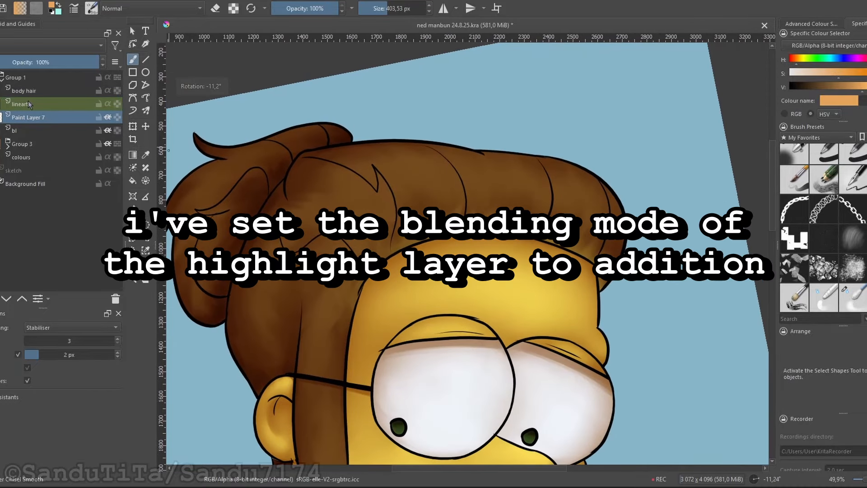
{"action": "double_click", "coordinate": [19, 117]}
{"action": "type", "text": "highlight"}
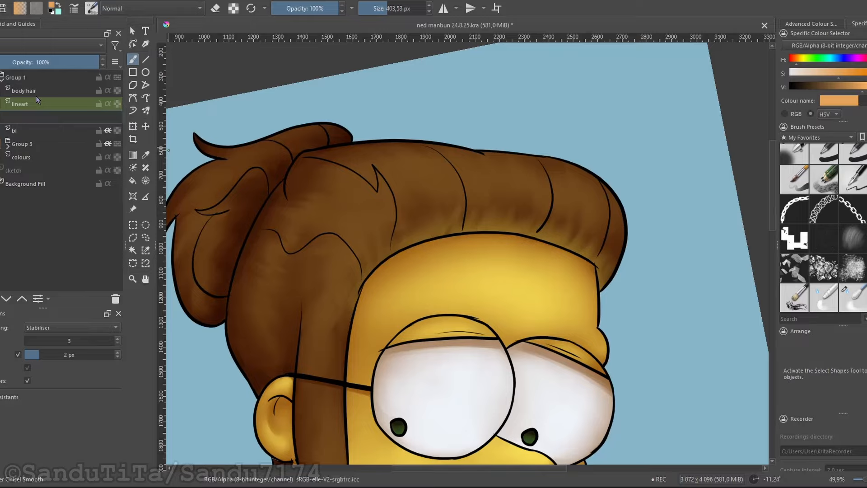
{"action": "key", "text": "Return"}
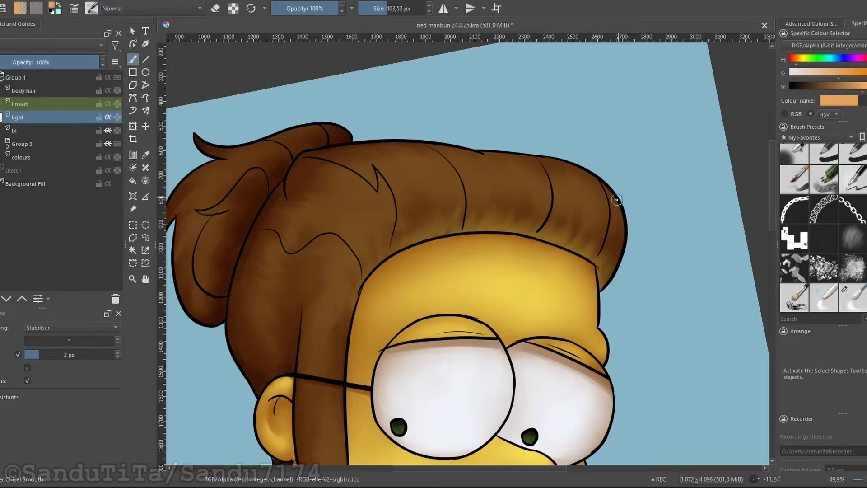
Step: Paint a light orange highlight band across the front hair, the upper sideburn and the hair bun
{"action": "mouse_move", "coordinate": [552, 200]}
{"action": "left_mouse_down"}
{"action": "mouse_move", "coordinate": [604, 208]}
{"action": "mouse_move", "coordinate": [530, 189]}
{"action": "mouse_move", "coordinate": [428, 187]}
{"action": "mouse_move", "coordinate": [378, 270]}
{"action": "left_mouse_up"}
{"action": "mouse_move", "coordinate": [393, 239]}
{"action": "left_mouse_down"}
{"action": "mouse_move", "coordinate": [484, 194]}
{"action": "mouse_move", "coordinate": [556, 197]}
{"action": "left_mouse_up"}
{"action": "key", "text": "5"}
{"action": "left_click_drag", "start_coordinate": [493, 195], "coordinate": [590, 248]}
{"action": "scroll", "coordinate": [416, 237], "scroll_direction": "down", "scroll_amount": 2}
{"action": "mouse_move", "coordinate": [415, 237]}
{"action": "left_mouse_down"}
{"action": "mouse_move", "coordinate": [394, 178]}
{"action": "mouse_move", "coordinate": [465, 180]}
{"action": "left_mouse_up"}
{"action": "mouse_move", "coordinate": [418, 165]}
{"action": "left_mouse_down"}
{"action": "mouse_move", "coordinate": [340, 237]}
{"action": "mouse_move", "coordinate": [334, 289]}
{"action": "left_mouse_up"}
{"action": "mouse_move", "coordinate": [369, 229]}
{"action": "left_mouse_down"}
{"action": "mouse_move", "coordinate": [379, 275]}
{"action": "mouse_move", "coordinate": [323, 297]}
{"action": "mouse_move", "coordinate": [432, 212]}
{"action": "left_mouse_up"}
Step: Smear the hair and bun highlights into fine strands with Blender Smear at about 74 to 91 px
{"action": "left_click", "coordinate": [844, 289]}
{"action": "scroll", "coordinate": [421, 238], "scroll_direction": "up", "scroll_amount": 3}
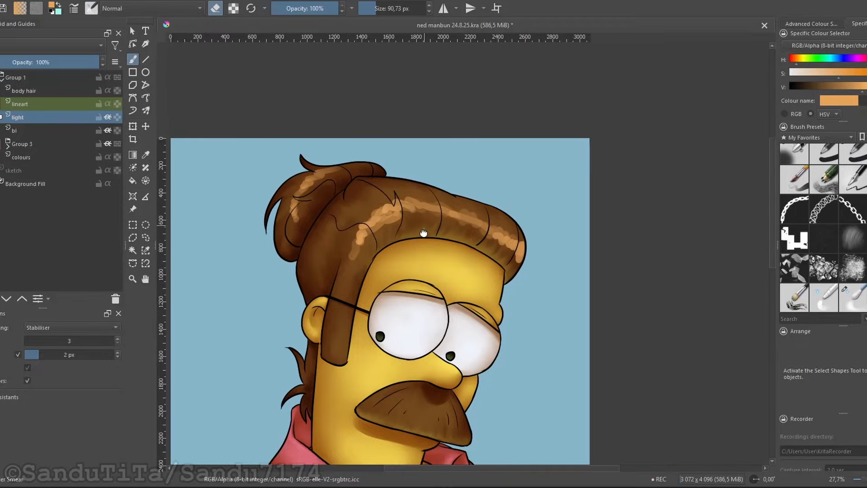
{"action": "left_click_drag", "start_coordinate": [362, 272], "coordinate": [347, 286]}
{"action": "scroll", "coordinate": [346, 286], "scroll_direction": "up", "scroll_amount": 1}
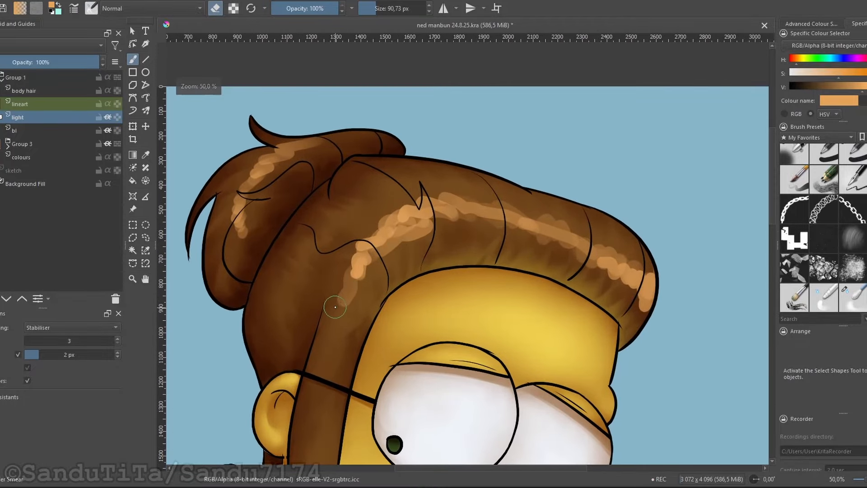
{"action": "left_click_drag", "start_coordinate": [654, 291], "coordinate": [632, 287]}
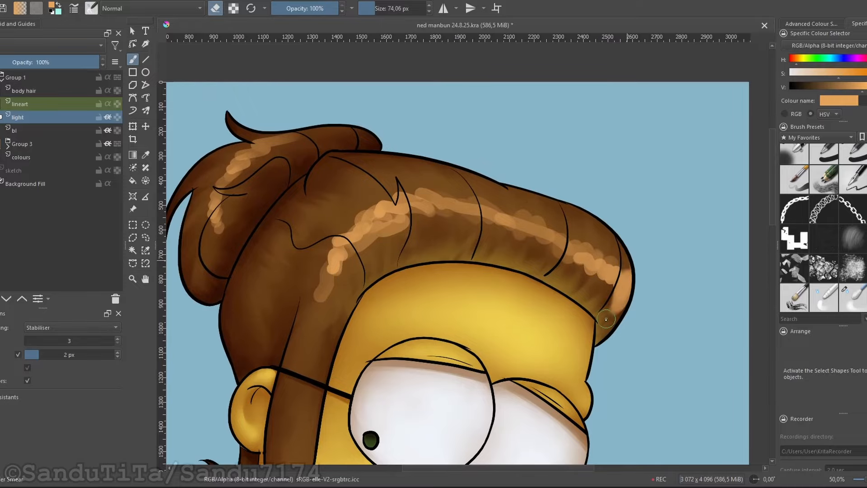
{"action": "mouse_move", "coordinate": [606, 319]}
{"action": "left_mouse_down"}
{"action": "mouse_move", "coordinate": [537, 236]}
{"action": "mouse_move", "coordinate": [482, 208]}
{"action": "mouse_move", "coordinate": [422, 203]}
{"action": "mouse_move", "coordinate": [391, 232]}
{"action": "mouse_move", "coordinate": [412, 238]}
{"action": "mouse_move", "coordinate": [382, 215]}
{"action": "mouse_move", "coordinate": [343, 307]}
{"action": "left_mouse_up"}
{"action": "scroll", "coordinate": [215, 266], "scroll_direction": "up", "scroll_amount": 2}
{"action": "mouse_move", "coordinate": [383, 260]}
{"action": "left_mouse_down"}
{"action": "mouse_move", "coordinate": [323, 348]}
{"action": "mouse_move", "coordinate": [367, 160]}
{"action": "left_mouse_up"}
{"action": "mouse_move", "coordinate": [397, 235]}
{"action": "left_mouse_down"}
{"action": "mouse_move", "coordinate": [424, 228]}
{"action": "mouse_move", "coordinate": [361, 307]}
{"action": "left_mouse_up"}
{"action": "mouse_move", "coordinate": [376, 202]}
{"action": "left_mouse_down"}
{"action": "mouse_move", "coordinate": [424, 268]}
{"action": "mouse_move", "coordinate": [446, 281]}
{"action": "left_mouse_up"}
{"action": "left_click_drag", "start_coordinate": [446, 281], "coordinate": [385, 239]}
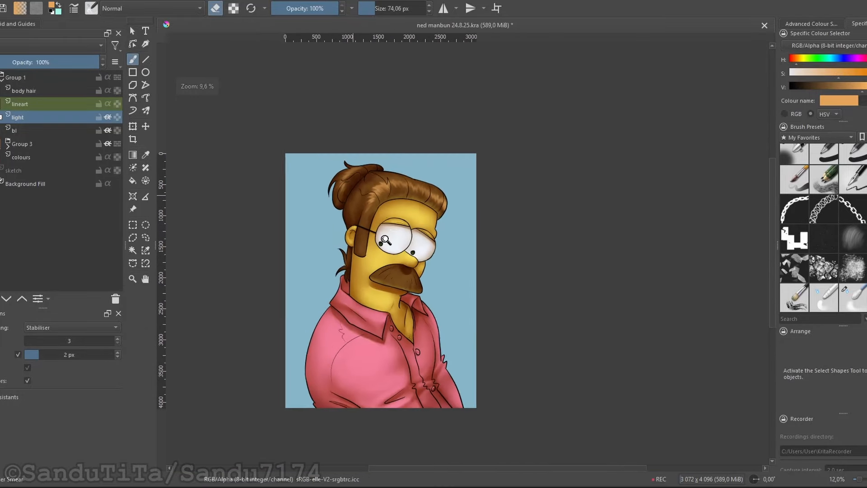
{"action": "left_click_drag", "start_coordinate": [379, 283], "coordinate": [366, 217]}
Step: Paint a light orange highlight band across the middle of the moustache with Chisel Smooth at about 350 px
{"action": "left_click", "coordinate": [861, 183]}
{"action": "left_click_drag", "start_coordinate": [454, 257], "coordinate": [410, 268]}
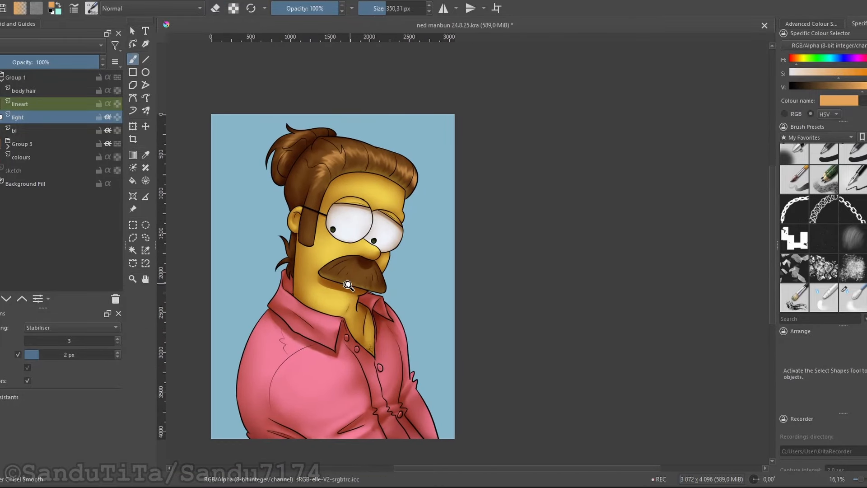
{"action": "mouse_move", "coordinate": [347, 284]}
{"action": "left_mouse_down"}
{"action": "mouse_move", "coordinate": [336, 292]}
{"action": "mouse_move", "coordinate": [360, 245]}
{"action": "mouse_move", "coordinate": [352, 266]}
{"action": "left_mouse_up"}
{"action": "key", "text": "ctrl+z"}
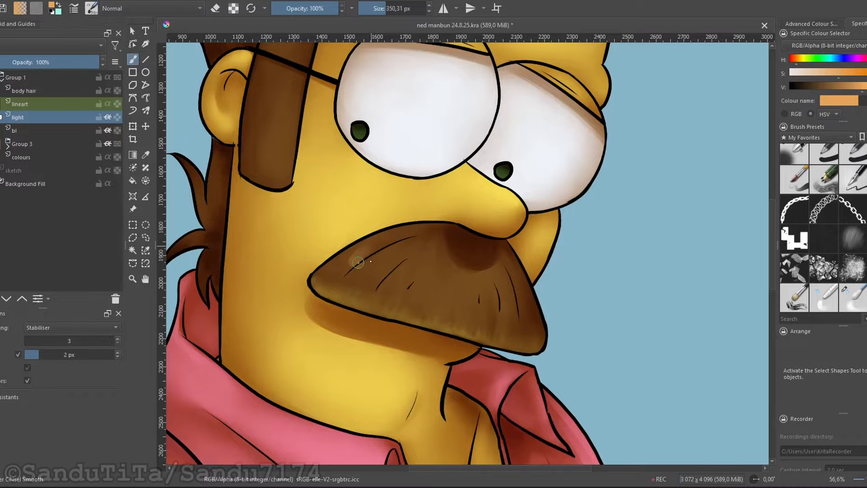
{"action": "left_click_drag", "start_coordinate": [477, 299], "coordinate": [520, 306]}
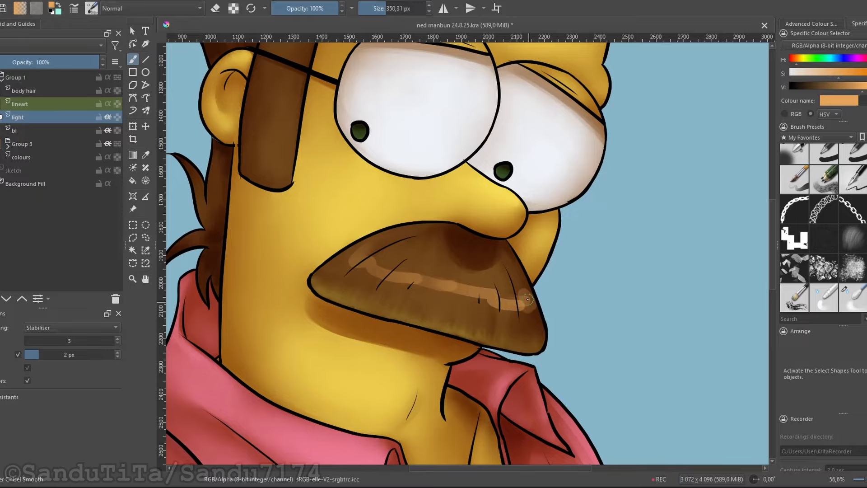
{"action": "left_click_drag", "start_coordinate": [514, 275], "coordinate": [485, 265]}
{"action": "left_click_drag", "start_coordinate": [453, 229], "coordinate": [417, 250]}
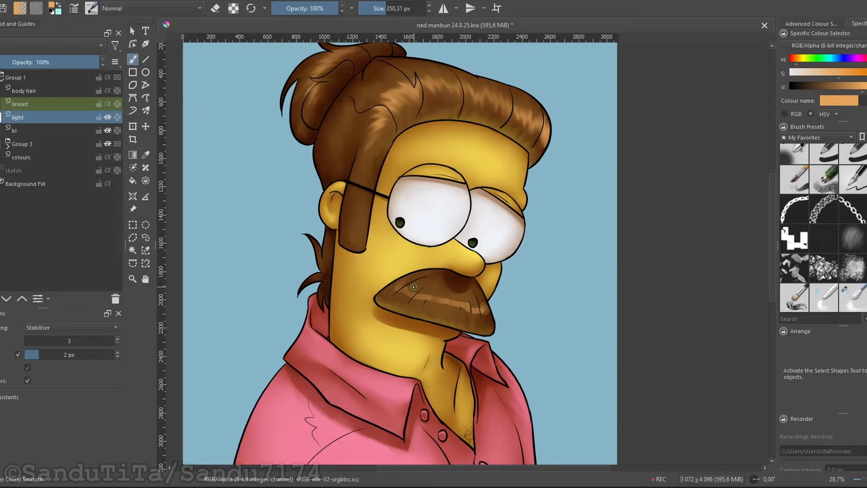
{"action": "scroll", "coordinate": [413, 287], "scroll_direction": "up", "scroll_amount": 3}
{"action": "left_click_drag", "start_coordinate": [365, 292], "coordinate": [458, 318]}
Step: Smear the moustache highlight band into soft strands along the direction of the hair
{"action": "key", "text": "slash"}
{"action": "left_click_drag", "start_coordinate": [453, 286], "coordinate": [429, 262]}
{"action": "mouse_move", "coordinate": [293, 271]}
{"action": "left_mouse_down"}
{"action": "mouse_move", "coordinate": [350, 251]}
{"action": "mouse_move", "coordinate": [459, 289]}
{"action": "mouse_move", "coordinate": [407, 298]}
{"action": "mouse_move", "coordinate": [487, 344]}
{"action": "mouse_move", "coordinate": [524, 312]}
{"action": "left_mouse_up"}
{"action": "scroll", "coordinate": [478, 265], "scroll_direction": "down", "scroll_amount": 5}
Step: Extend the hair highlight down the upper sideburn at about 280 px and smear it at about 112 px
{"action": "key", "text": "slash"}
{"action": "scroll", "coordinate": [410, 213], "scroll_direction": "up", "scroll_amount": 5}
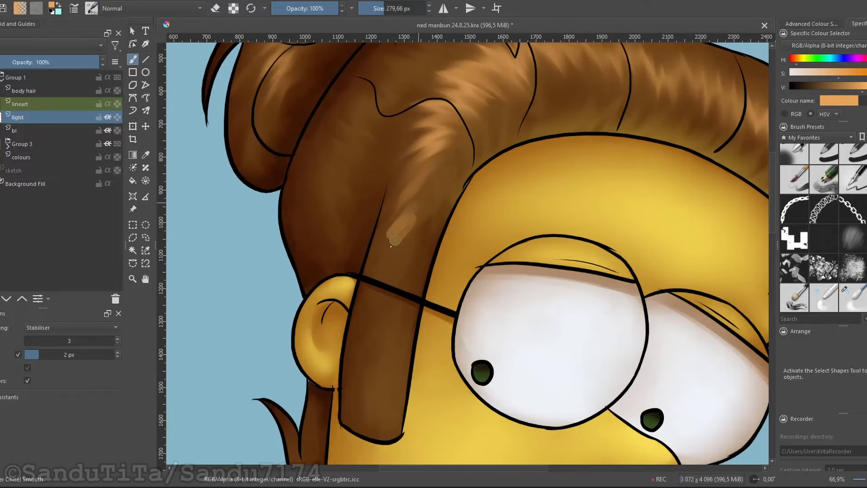
{"action": "key", "text": "slash"}
{"action": "scroll", "coordinate": [342, 326], "scroll_direction": "down", "scroll_amount": 8}
{"action": "scroll", "coordinate": [383, 223], "scroll_direction": "up", "scroll_amount": 8}
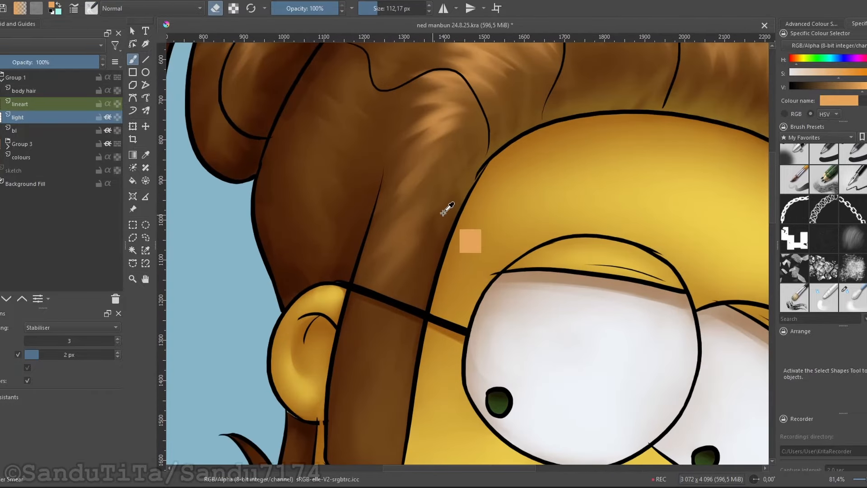
Step: Add another highlight stroke on the sideburn above the glasses arm and blend it into strands with the smear brush at about 68 px
{"action": "key", "text": "slash"}
{"action": "left_click_drag", "start_coordinate": [402, 225], "coordinate": [391, 283]}
{"action": "key", "text": "slash"}
{"action": "scroll", "coordinate": [391, 253], "scroll_direction": "up", "scroll_amount": 1}
{"action": "scroll", "coordinate": [390, 283], "scroll_direction": "down", "scroll_amount": 2}
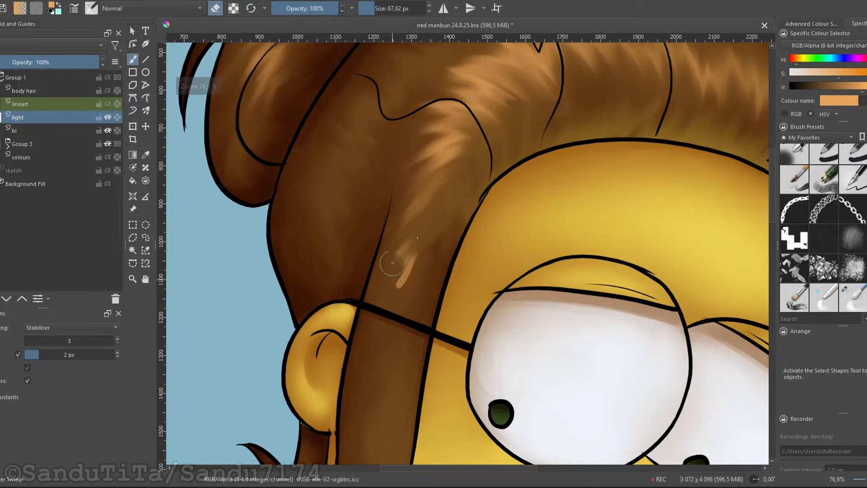
{"action": "left_click_drag", "start_coordinate": [411, 223], "coordinate": [401, 261]}
{"action": "scroll", "coordinate": [451, 253], "scroll_direction": "down", "scroll_amount": 4}
{"action": "scroll", "coordinate": [515, 242], "scroll_direction": "up", "scroll_amount": 4}
{"action": "scroll", "coordinate": [452, 280], "scroll_direction": "down", "scroll_amount": 6}
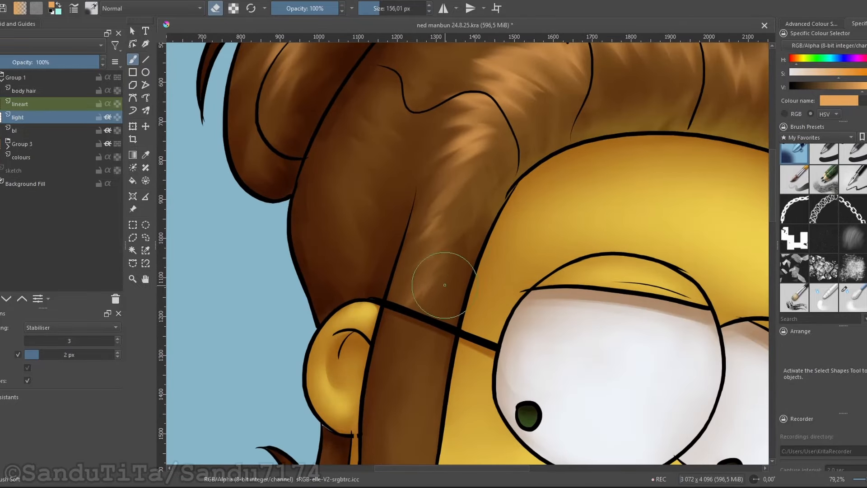
Step: Paint light orange highlights on the hair locks behind the neck with Chisel Smooth at about 158 px
{"action": "scroll", "coordinate": [418, 270], "scroll_direction": "up", "scroll_amount": 10}
{"action": "key", "text": "slash"}
{"action": "left_click_drag", "start_coordinate": [437, 218], "coordinate": [400, 307]}
{"action": "left_click_drag", "start_coordinate": [375, 366], "coordinate": [377, 386]}
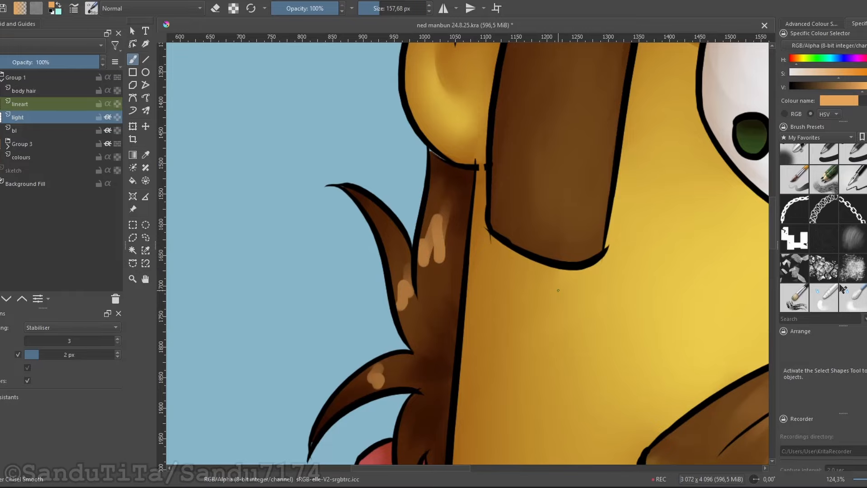
Step: Smear the orange highlights on the hair locks behind the neck into soft strands at about 62 px
{"action": "key", "text": "slash"}
{"action": "left_click_drag", "start_coordinate": [445, 203], "coordinate": [402, 267]}
{"action": "left_click_drag", "start_coordinate": [402, 289], "coordinate": [407, 252]}
{"action": "left_click_drag", "start_coordinate": [380, 337], "coordinate": [372, 367]}
{"action": "key", "text": "ctrl+z"}
{"action": "key", "text": "ctrl+z"}
{"action": "scroll", "coordinate": [372, 316], "scroll_direction": "down", "scroll_amount": 1}
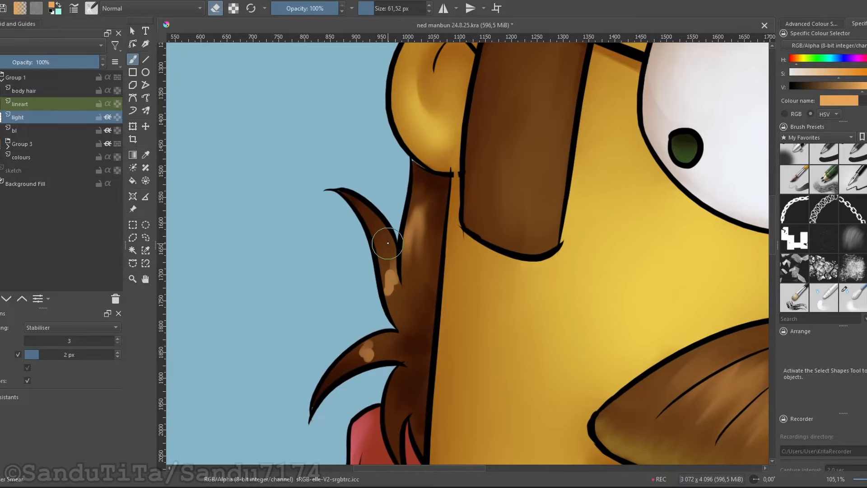
Step: Lower the light layer's opacity to 50% to tone down the hair and moustache highlights
{"action": "scroll", "coordinate": [387, 243], "scroll_direction": "down", "scroll_amount": 7}
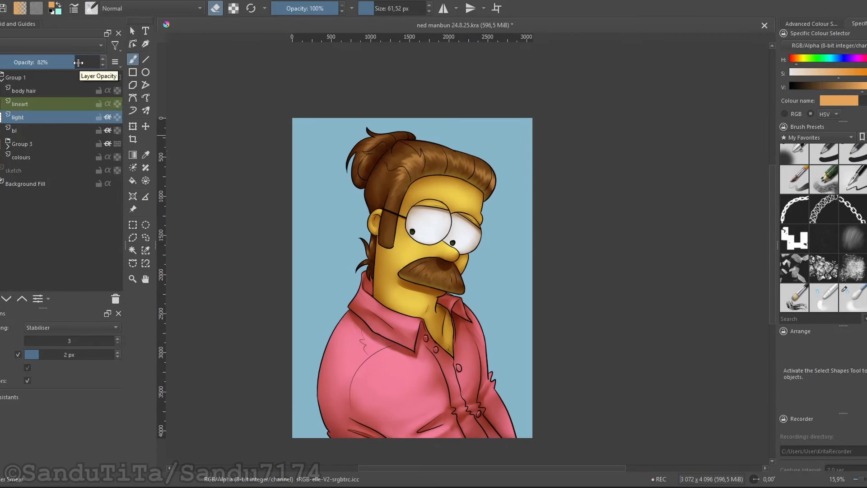
{"action": "left_click", "coordinate": [78, 62]}
{"action": "type", "text": "50"}
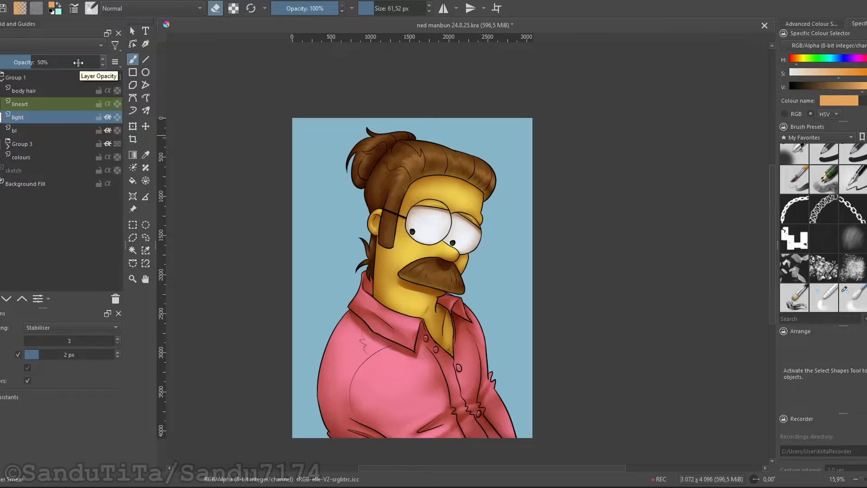
{"action": "left_click_drag", "start_coordinate": [420, 193], "coordinate": [420, 166]}
{"action": "mouse_move", "coordinate": [419, 151]}
{"action": "left_mouse_down"}
{"action": "mouse_move", "coordinate": [367, 199]}
{"action": "mouse_move", "coordinate": [426, 140]}
{"action": "mouse_move", "coordinate": [395, 196]}
{"action": "mouse_move", "coordinate": [438, 140]}
{"action": "mouse_move", "coordinate": [420, 135]}
{"action": "mouse_move", "coordinate": [348, 213]}
{"action": "mouse_move", "coordinate": [411, 174]}
{"action": "mouse_move", "coordinate": [364, 229]}
{"action": "mouse_move", "coordinate": [370, 242]}
{"action": "mouse_move", "coordinate": [355, 236]}
{"action": "left_mouse_up"}
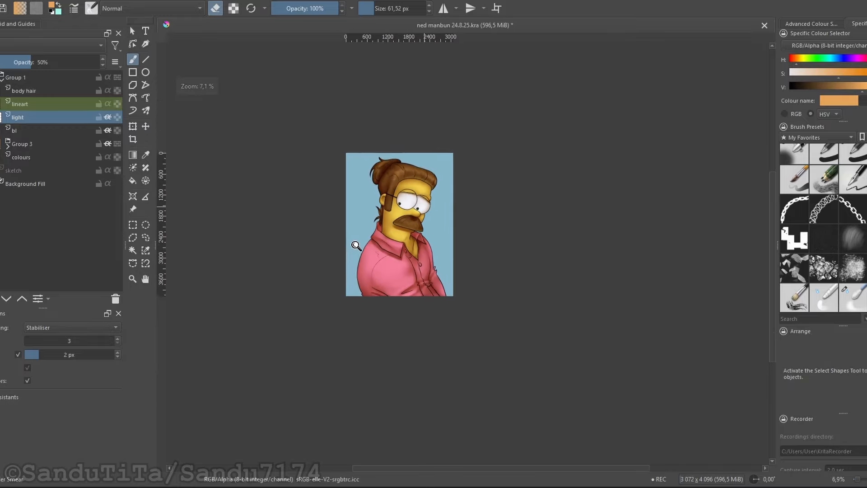
Step: On Paint Layer 4, lighten the shading on the forehead with a white soft airbrush at about 263 px
{"action": "left_click", "coordinate": [20, 170]}
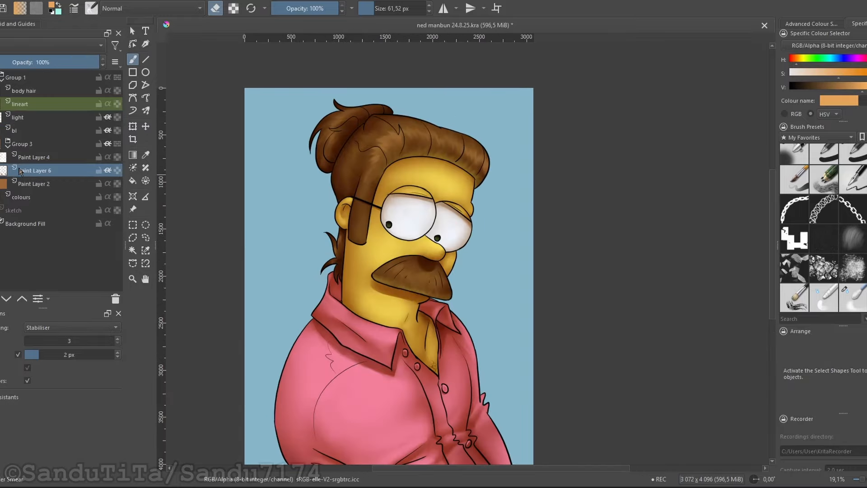
{"action": "left_click", "coordinate": [27, 158]}
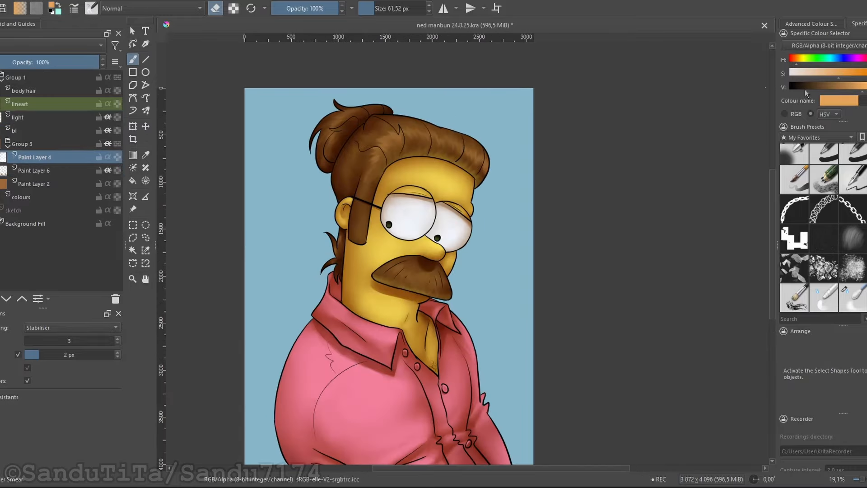
{"action": "key", "text": "d"}
{"action": "key", "text": "x"}
{"action": "left_click", "coordinate": [793, 153]}
{"action": "scroll", "coordinate": [384, 238], "scroll_direction": "up", "scroll_amount": 3}
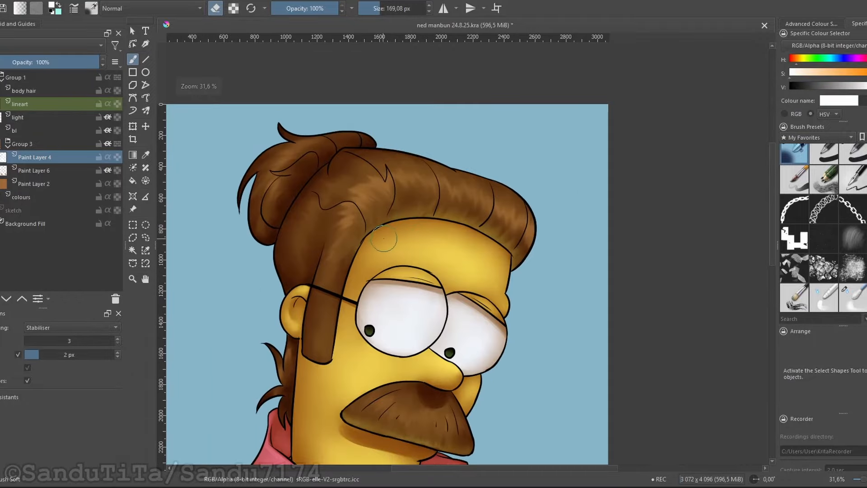
{"action": "key", "text": "e"}
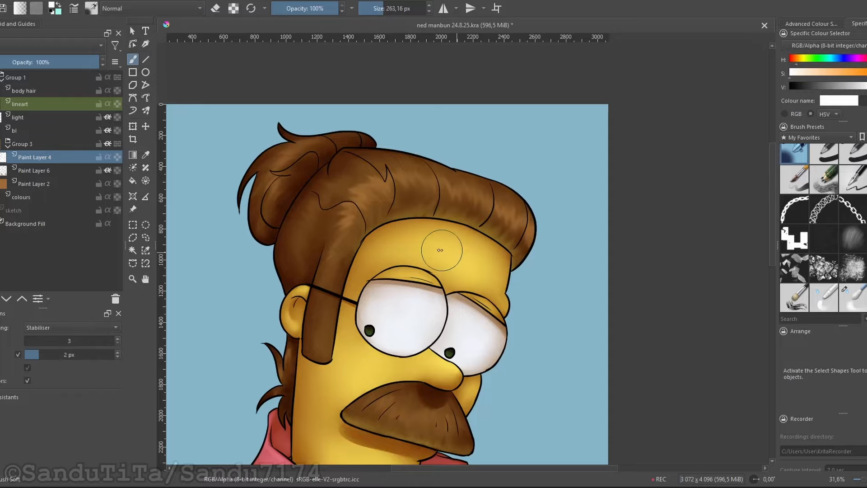
{"action": "mouse_move", "coordinate": [465, 224]}
{"action": "left_mouse_down"}
{"action": "mouse_move", "coordinate": [396, 267]}
{"action": "mouse_move", "coordinate": [419, 235]}
{"action": "mouse_move", "coordinate": [368, 300]}
{"action": "mouse_move", "coordinate": [392, 246]}
{"action": "mouse_move", "coordinate": [402, 256]}
{"action": "mouse_move", "coordinate": [406, 246]}
{"action": "left_mouse_up"}
{"action": "left_click_drag", "start_coordinate": [368, 257], "coordinate": [385, 257]}
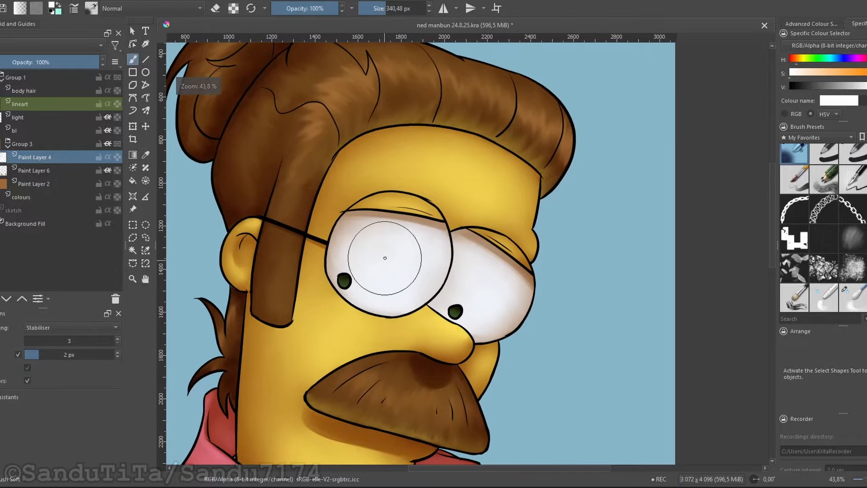
{"action": "left_click_drag", "start_coordinate": [476, 288], "coordinate": [461, 302]}
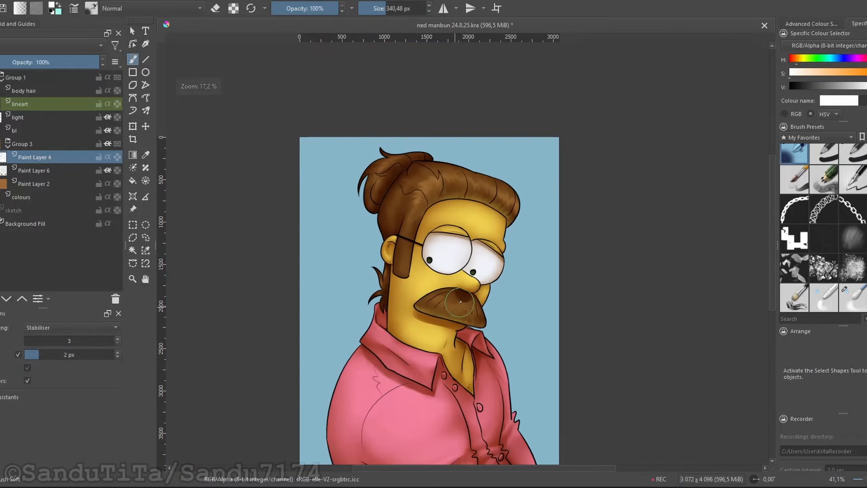
Step: Add a paint layer above the body hair layer and switch back to Chisel Smooth in light orange
{"action": "key", "text": "Insert"}
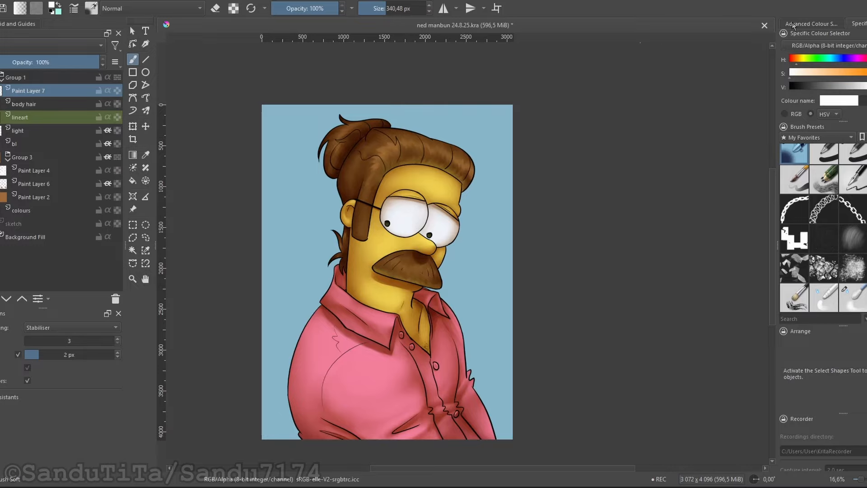
{"action": "left_click", "coordinate": [808, 23]}
{"action": "key", "text": "/"}
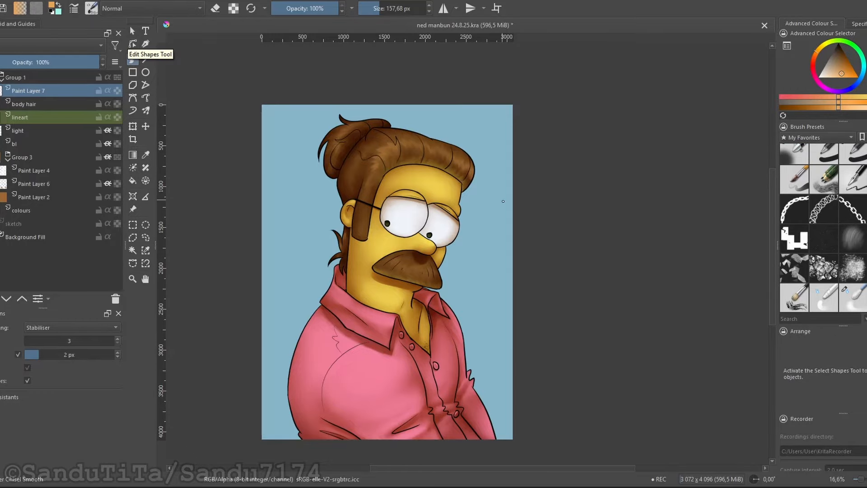
{"action": "scroll", "coordinate": [501, 230], "scroll_direction": "up", "scroll_amount": 10}
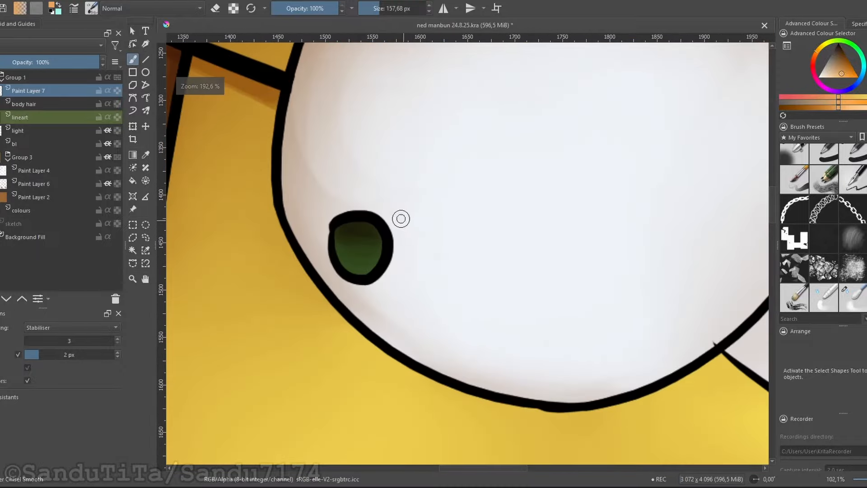
Step: Try a light orange stroke across the edge of a pupil at about 134 px
{"action": "mouse_move", "coordinate": [391, 215]}
{"action": "left_mouse_down", "text": "shift"}
{"action": "mouse_move", "coordinate": [345, 238]}
{"action": "mouse_move", "coordinate": [370, 270]}
{"action": "mouse_move", "coordinate": [388, 263]}
{"action": "left_mouse_up", "text": "shift"}
{"action": "scroll", "coordinate": [370, 271], "scroll_direction": "up", "scroll_amount": 2}
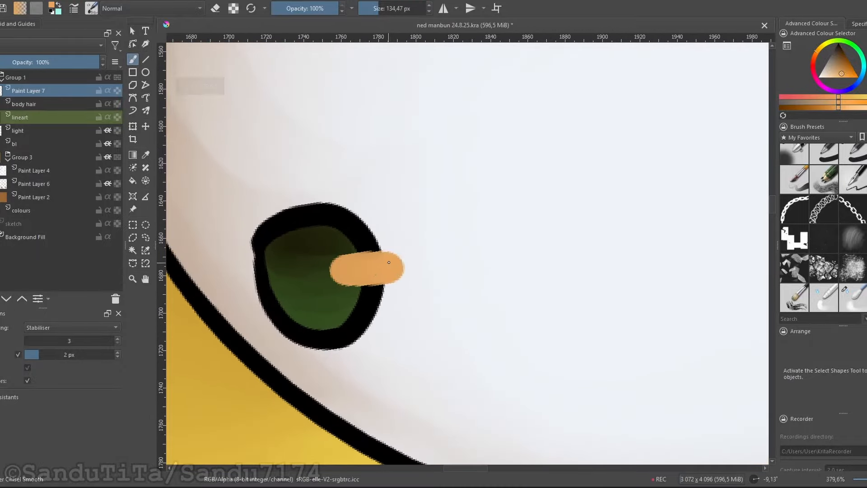
{"action": "key", "text": "ctrl+z"}
Step: Change the blending mode of the new layer above body hair
{"action": "left_click_drag", "start_coordinate": [254, 192], "coordinate": [320, 198]}
{"action": "left_click", "coordinate": [38, 47]}
{"action": "left_click", "coordinate": [22, 21]}
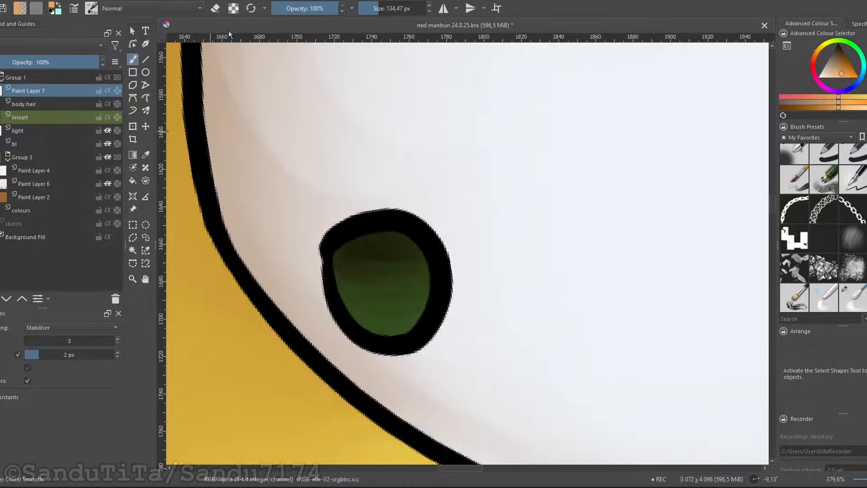
Step: Try highlight strokes across the right edge of both pupils at about 83 px
{"action": "mouse_move", "coordinate": [419, 280]}
{"action": "left_mouse_down"}
{"action": "mouse_move", "coordinate": [389, 267]}
{"action": "mouse_move", "coordinate": [430, 250]}
{"action": "mouse_move", "coordinate": [402, 271]}
{"action": "left_mouse_up"}
{"action": "key", "text": "ctrl+z"}
{"action": "left_click_drag", "start_coordinate": [463, 247], "coordinate": [396, 265]}
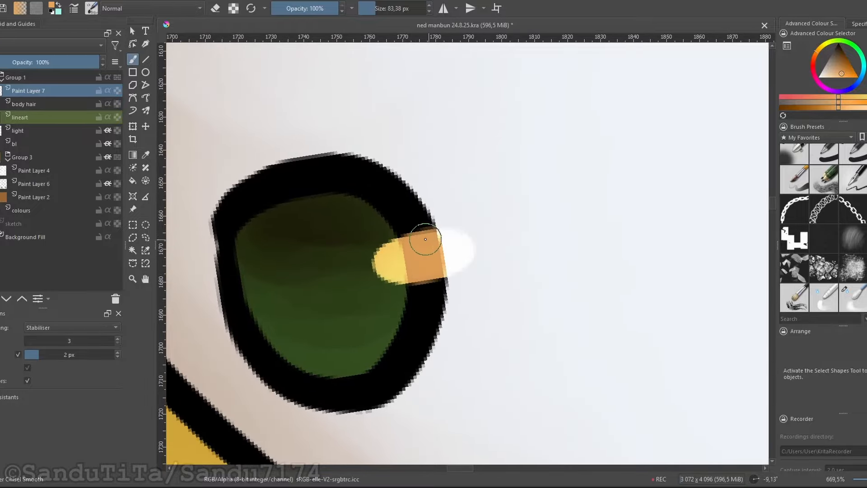
{"action": "scroll", "coordinate": [440, 226], "scroll_direction": "down", "scroll_amount": 6}
{"action": "scroll", "coordinate": [344, 298], "scroll_direction": "up", "scroll_amount": 4}
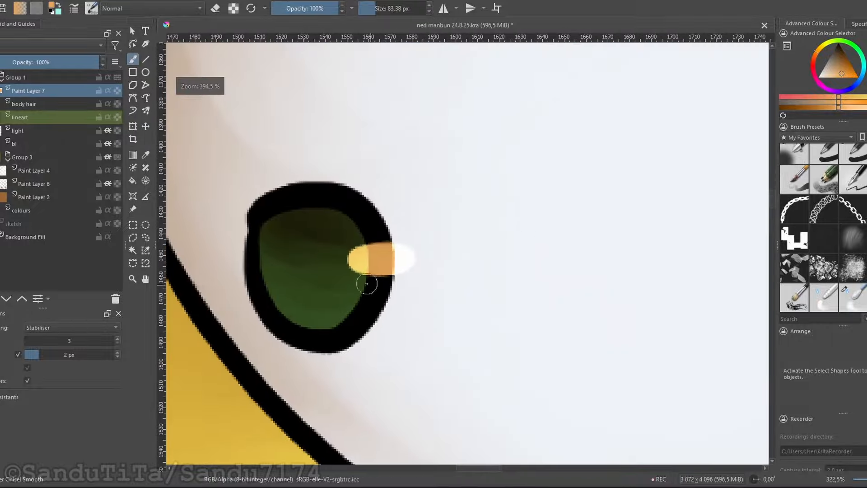
{"action": "key", "text": "ctrl+z"}
Step: Try a small highlight dot in the lower part of the left pupil at about 83 px
{"action": "scroll", "coordinate": [348, 298], "scroll_direction": "up", "scroll_amount": 2}
{"action": "left_click", "coordinate": [354, 303]}
{"action": "scroll", "coordinate": [375, 273], "scroll_direction": "down", "scroll_amount": 4}
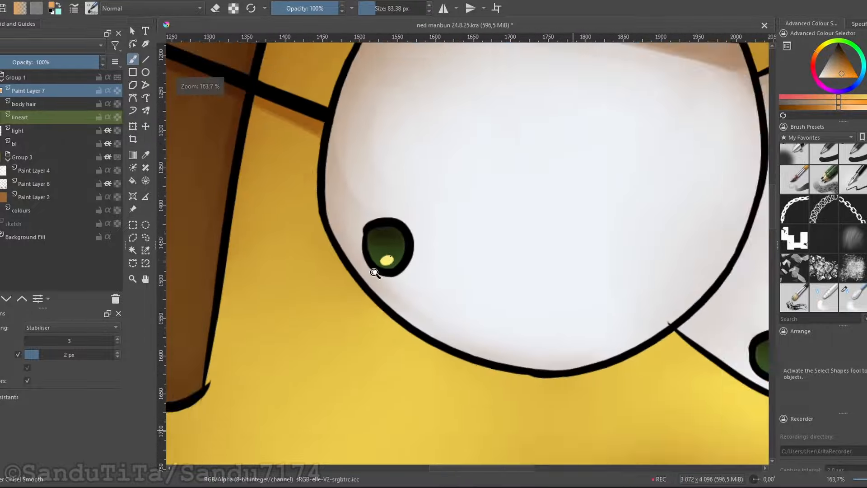
{"action": "scroll", "coordinate": [375, 272], "scroll_direction": "down", "scroll_amount": 5}
{"action": "scroll", "coordinate": [341, 311], "scroll_direction": "up", "scroll_amount": 4}
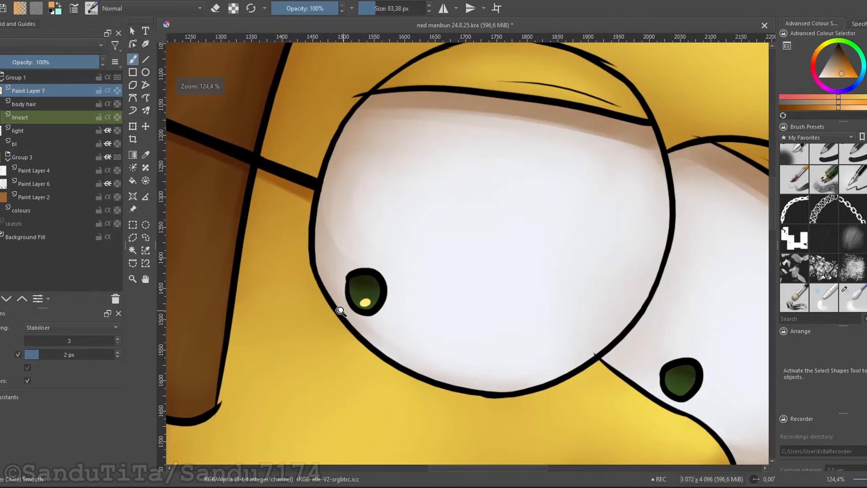
{"action": "scroll", "coordinate": [341, 312], "scroll_direction": "up", "scroll_amount": 4}
{"action": "key", "text": "ctrl+z"}
Step: Try a wider highlight along the lower right of the left pupil at about 99 px
{"action": "scroll", "coordinate": [330, 297], "scroll_direction": "up", "scroll_amount": 2}
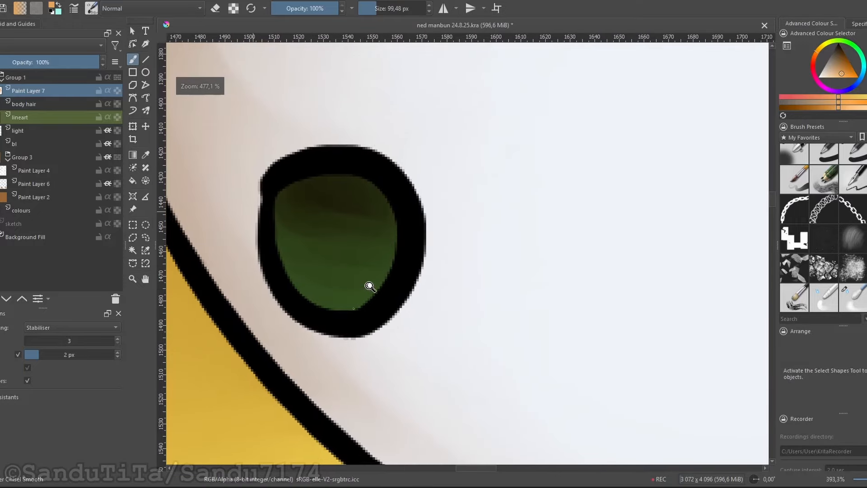
{"action": "left_click_drag", "start_coordinate": [342, 297], "coordinate": [377, 306]}
{"action": "scroll", "coordinate": [334, 314], "scroll_direction": "down", "scroll_amount": 8}
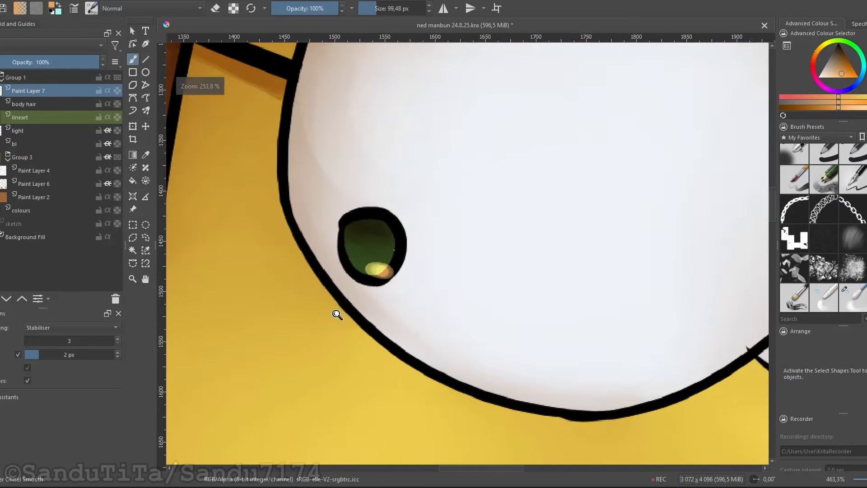
{"action": "scroll", "coordinate": [442, 243], "scroll_direction": "up", "scroll_amount": 3}
{"action": "scroll", "coordinate": [442, 243], "scroll_direction": "up", "scroll_amount": 4}
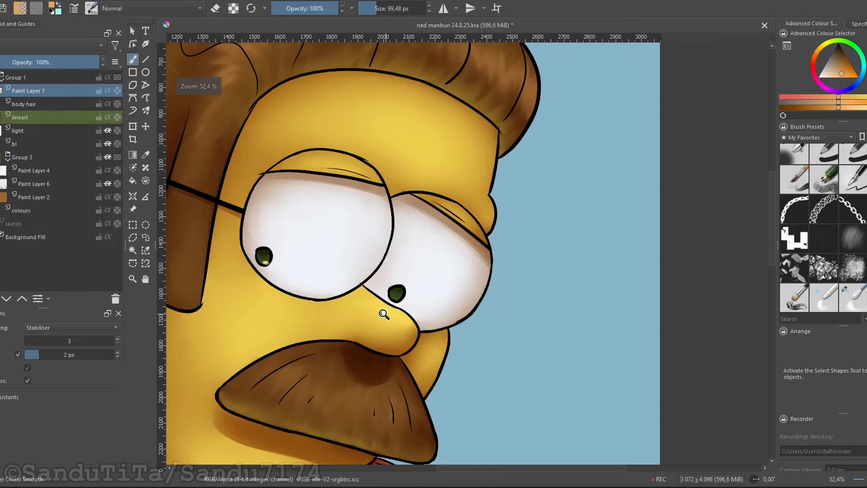
{"action": "scroll", "coordinate": [413, 277], "scroll_direction": "down", "scroll_amount": 2}
{"action": "scroll", "coordinate": [472, 309], "scroll_direction": "up", "scroll_amount": 3}
{"action": "scroll", "coordinate": [344, 216], "scroll_direction": "up", "scroll_amount": 5}
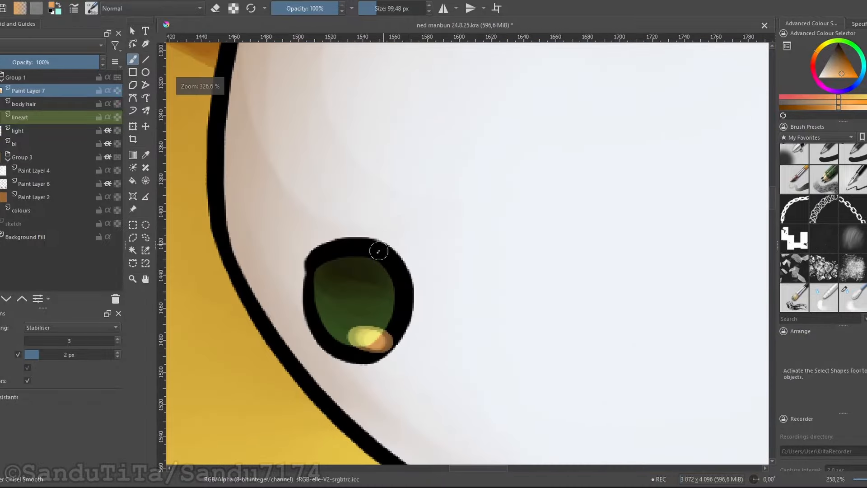
{"action": "key", "text": "ctrl+z"}
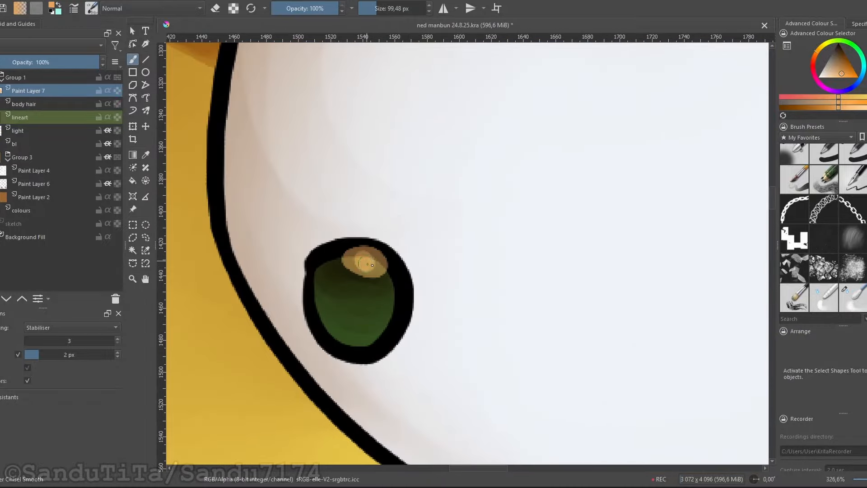
Step: Paint glowing orange highlights on the upper edge of both pupils at about 99 px
{"action": "scroll", "coordinate": [369, 261], "scroll_direction": "down", "scroll_amount": 8}
{"action": "scroll", "coordinate": [421, 281], "scroll_direction": "up", "scroll_amount": 4}
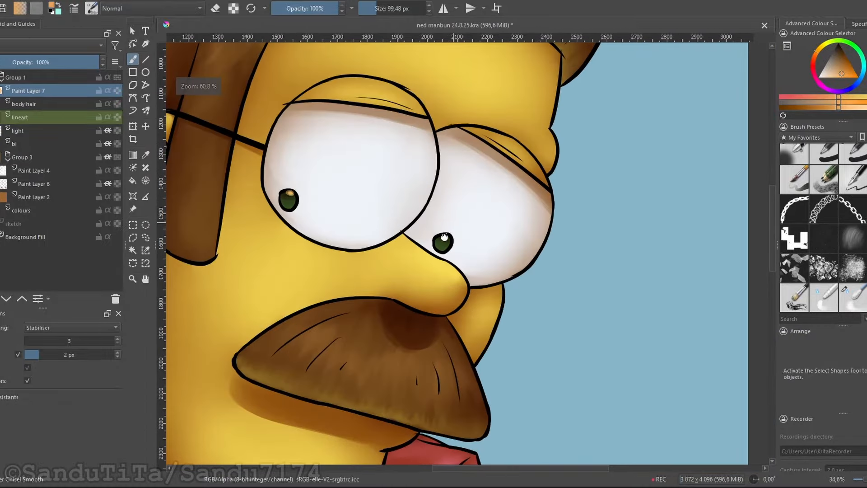
{"action": "scroll", "coordinate": [422, 281], "scroll_direction": "up", "scroll_amount": 5}
{"action": "left_click_drag", "start_coordinate": [420, 244], "coordinate": [426, 253]}
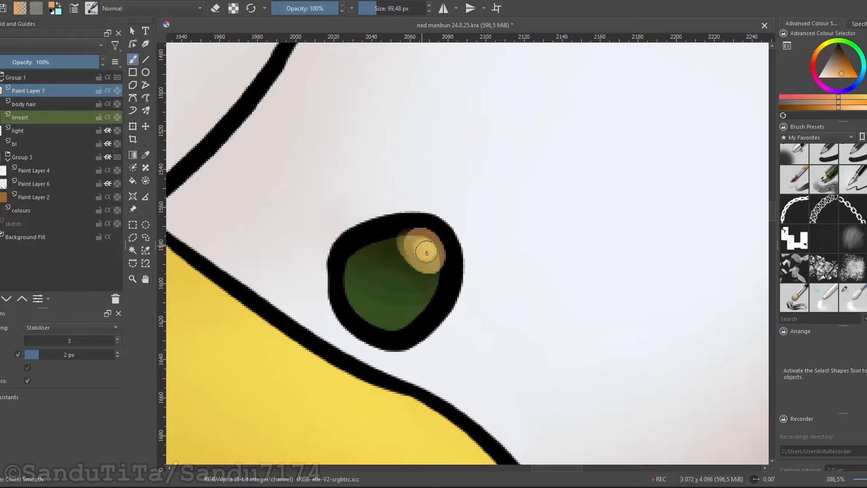
{"action": "scroll", "coordinate": [444, 211], "scroll_direction": "down", "scroll_amount": 10}
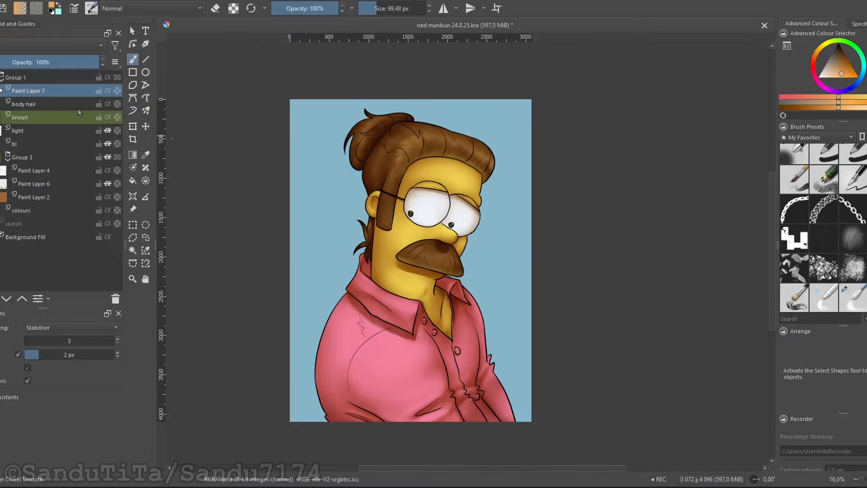
Step: Rename the eye highlight layer to "eye hl"
{"action": "double_click", "coordinate": [24, 91]}
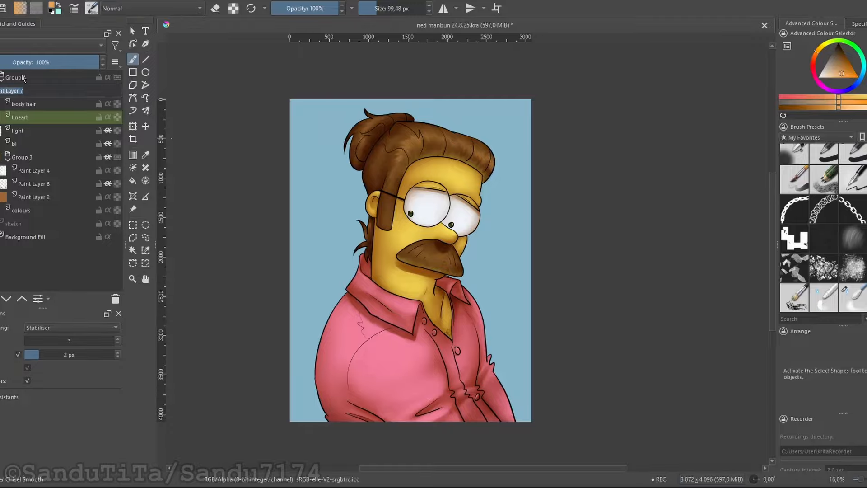
{"action": "type", "text": "eye hl"}
{"action": "key", "text": "Return"}
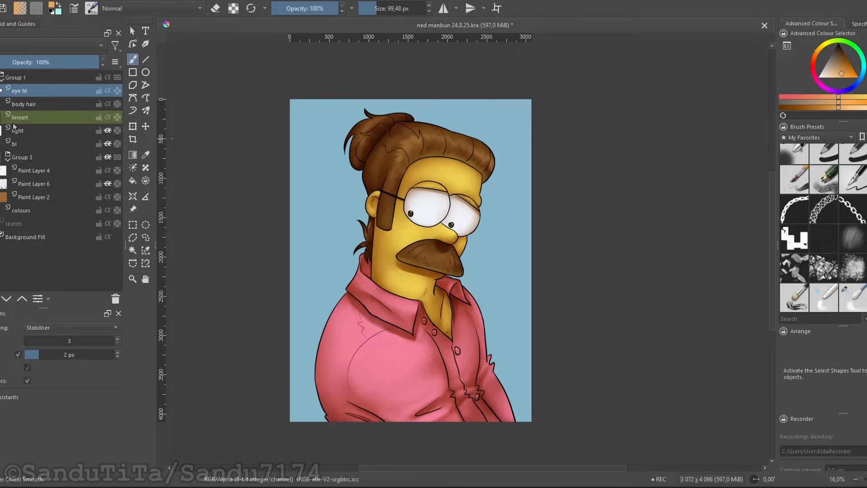
Step: Add an alpha-inheriting paint layer with a changed blending mode above the light layer, and set the brush colour to light blue
{"action": "left_click", "coordinate": [16, 131]}
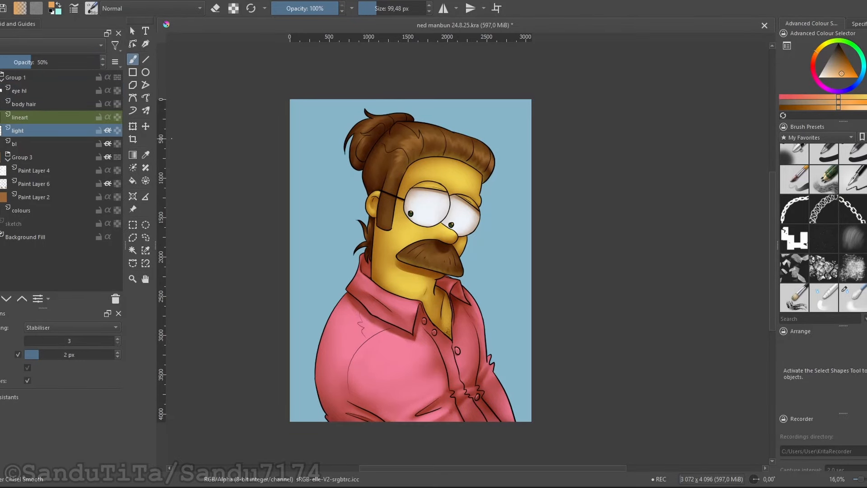
{"action": "key", "text": "Insert"}
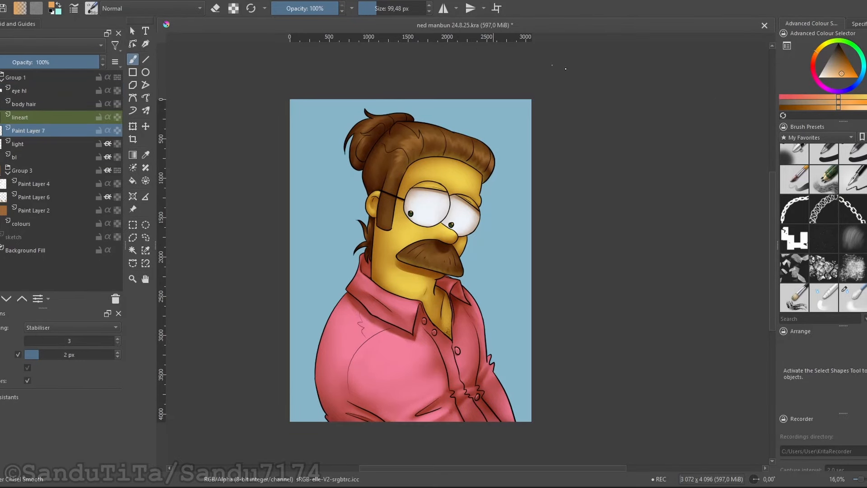
{"action": "left_click", "coordinate": [851, 24]}
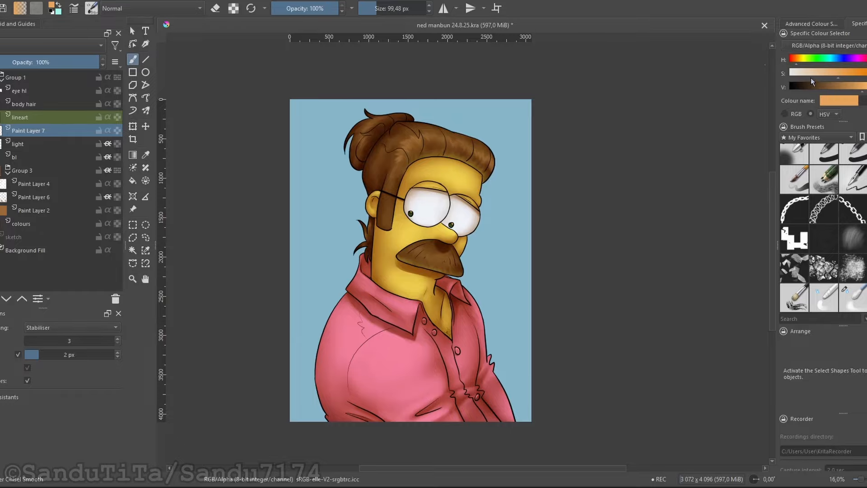
{"action": "left_click", "coordinate": [834, 61]}
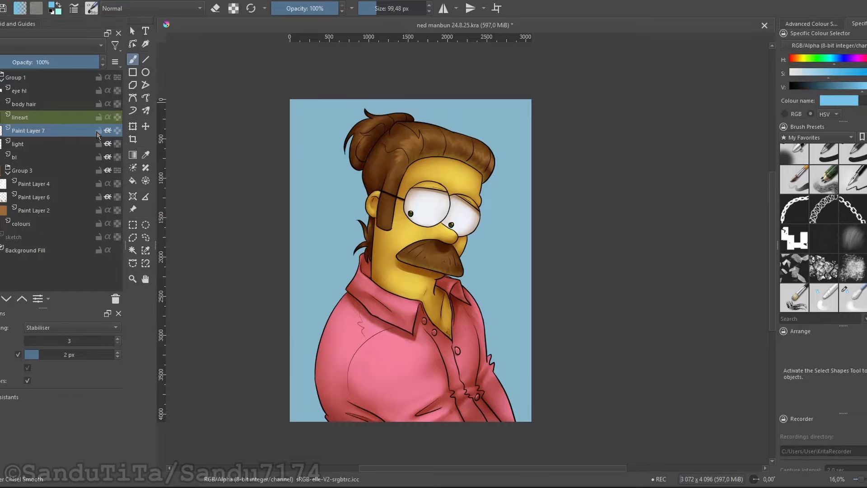
{"action": "left_click", "coordinate": [10, 45]}
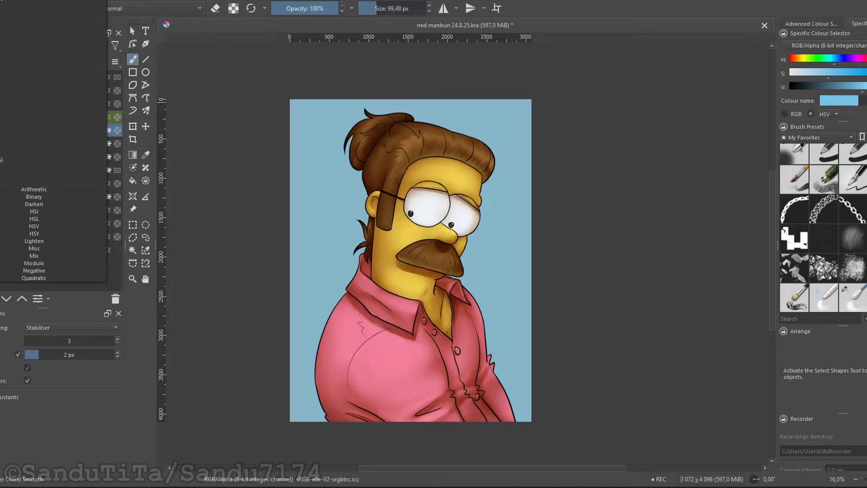
{"action": "left_click", "coordinate": [33, 3]}
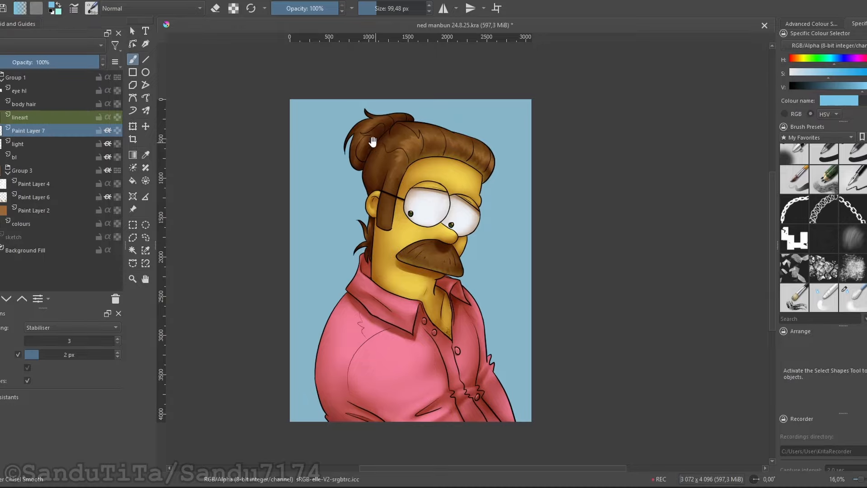
Step: Paint a light blue rim light along the rear edges of the hair bun at about 221 px
{"action": "mouse_move", "coordinate": [373, 142]}
{"action": "left_mouse_down"}
{"action": "mouse_move", "coordinate": [378, 168]}
{"action": "mouse_move", "coordinate": [333, 228]}
{"action": "mouse_move", "coordinate": [350, 226]}
{"action": "mouse_move", "coordinate": [327, 124]}
{"action": "mouse_move", "coordinate": [382, 204]}
{"action": "mouse_move", "coordinate": [336, 158]}
{"action": "mouse_move", "coordinate": [361, 198]}
{"action": "left_mouse_up"}
{"action": "left_click_drag", "start_coordinate": [323, 136], "coordinate": [375, 201]}
{"action": "mouse_move", "coordinate": [343, 165]}
{"action": "left_mouse_down"}
{"action": "mouse_move", "coordinate": [396, 206]}
{"action": "mouse_move", "coordinate": [253, 371]}
{"action": "left_mouse_up"}
{"action": "scroll", "coordinate": [354, 202], "scroll_direction": "down", "scroll_amount": 5}
{"action": "scroll", "coordinate": [334, 294], "scroll_direction": "up", "scroll_amount": 3}
{"action": "left_click_drag", "start_coordinate": [334, 294], "coordinate": [377, 365]}
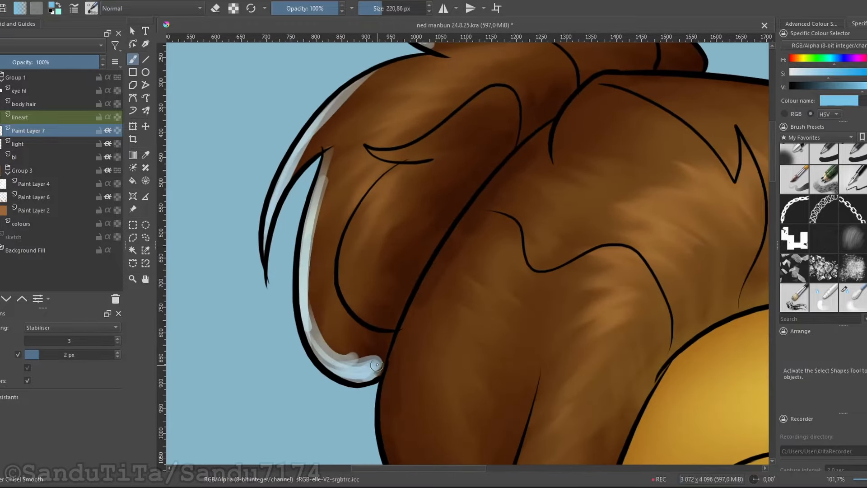
{"action": "scroll", "coordinate": [377, 365], "scroll_direction": "down", "scroll_amount": 10}
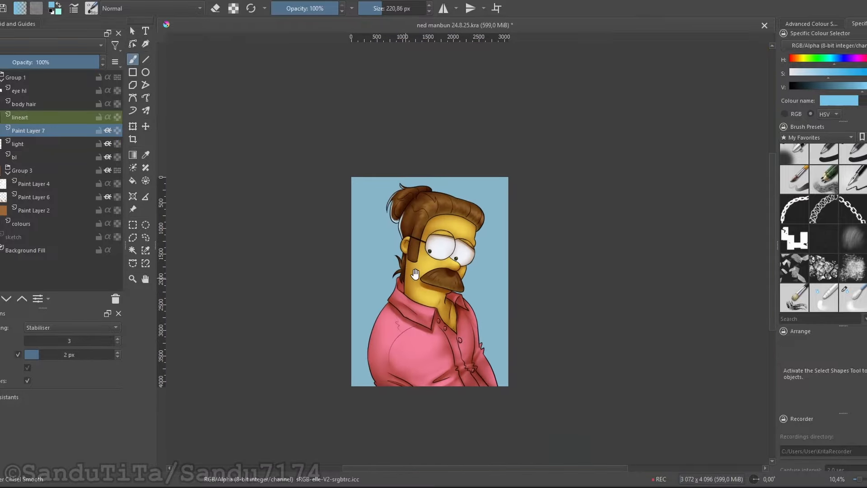
Step: Paint the rim light along the ear's outer edge and the hair tufts behind the neck at about 203 px
{"action": "scroll", "coordinate": [415, 274], "scroll_direction": "up", "scroll_amount": 12}
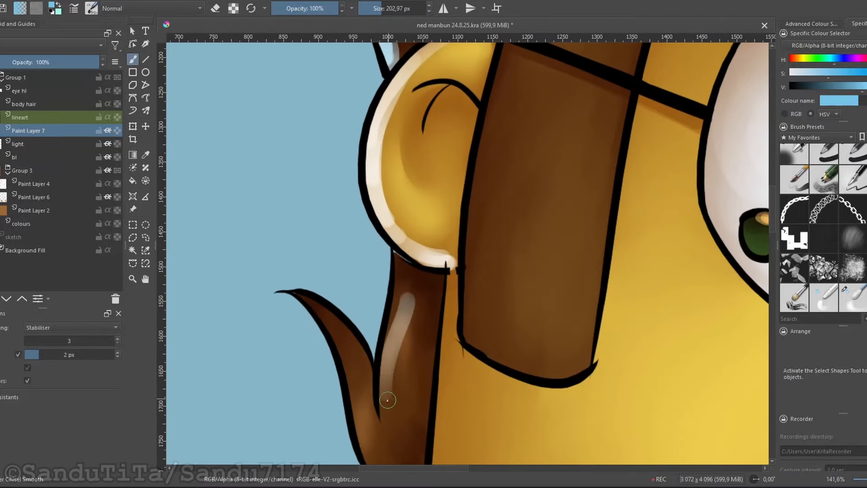
{"action": "left_click_drag", "start_coordinate": [388, 323], "coordinate": [408, 240]}
{"action": "mouse_move", "coordinate": [302, 213]}
{"action": "left_mouse_down"}
{"action": "mouse_move", "coordinate": [358, 242]}
{"action": "mouse_move", "coordinate": [350, 195]}
{"action": "left_mouse_up"}
{"action": "mouse_move", "coordinate": [343, 226]}
{"action": "left_mouse_down"}
{"action": "mouse_move", "coordinate": [384, 342]}
{"action": "mouse_move", "coordinate": [427, 244]}
{"action": "left_mouse_up"}
{"action": "mouse_move", "coordinate": [393, 291]}
{"action": "left_mouse_down"}
{"action": "mouse_move", "coordinate": [332, 331]}
{"action": "mouse_move", "coordinate": [314, 293]}
{"action": "left_mouse_up"}
{"action": "left_click_drag", "start_coordinate": [409, 271], "coordinate": [404, 375]}
{"action": "scroll", "coordinate": [403, 376], "scroll_direction": "down", "scroll_amount": 5}
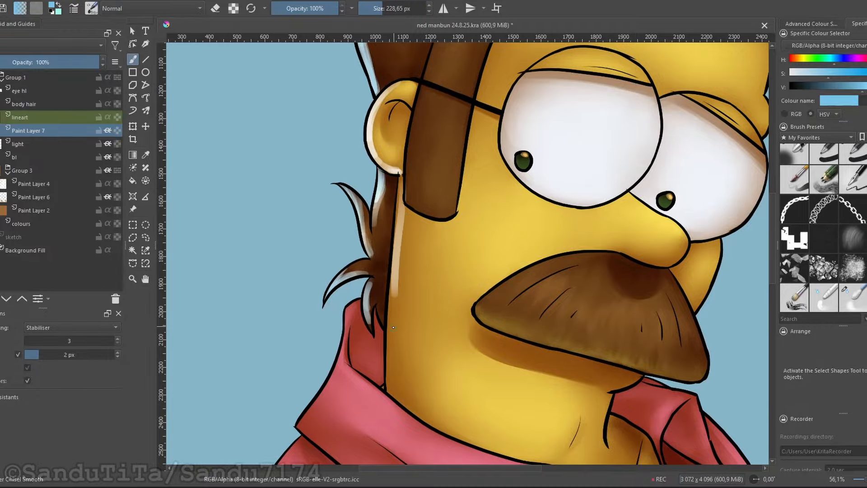
Step: Extend the rim light down the back edge of the neck and the shirt collar at about 229 px
{"action": "scroll", "coordinate": [383, 253], "scroll_direction": "up", "scroll_amount": 3}
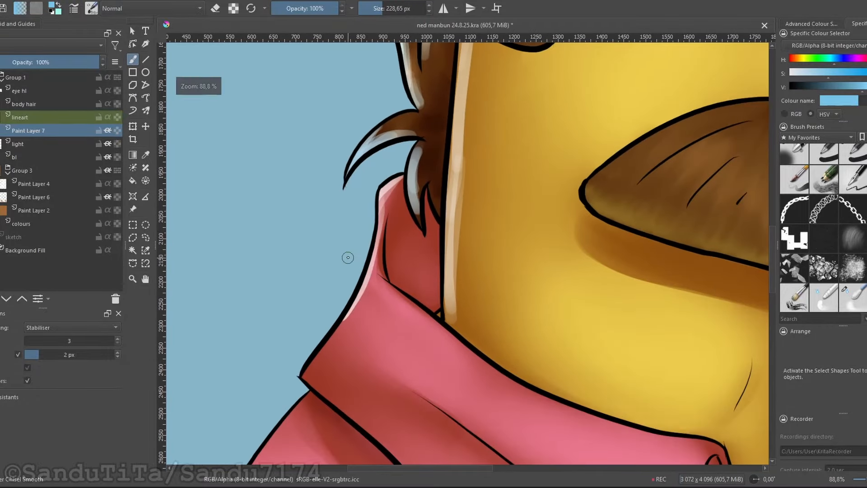
{"action": "scroll", "coordinate": [303, 397], "scroll_direction": "up", "scroll_amount": 3}
{"action": "left_click_drag", "start_coordinate": [312, 351], "coordinate": [472, 97]}
{"action": "mouse_move", "coordinate": [387, 248]}
{"action": "left_mouse_down"}
{"action": "mouse_move", "coordinate": [428, 189]}
{"action": "mouse_move", "coordinate": [401, 133]}
{"action": "left_mouse_up"}
{"action": "scroll", "coordinate": [402, 159], "scroll_direction": "down", "scroll_amount": 5}
Step: Paint a wider rim light down the shirt's shoulder and sleeve edge to the canvas bottom at about 364 px
{"action": "key", "text": "bracketright"}
{"action": "left_click_drag", "start_coordinate": [323, 415], "coordinate": [362, 207]}
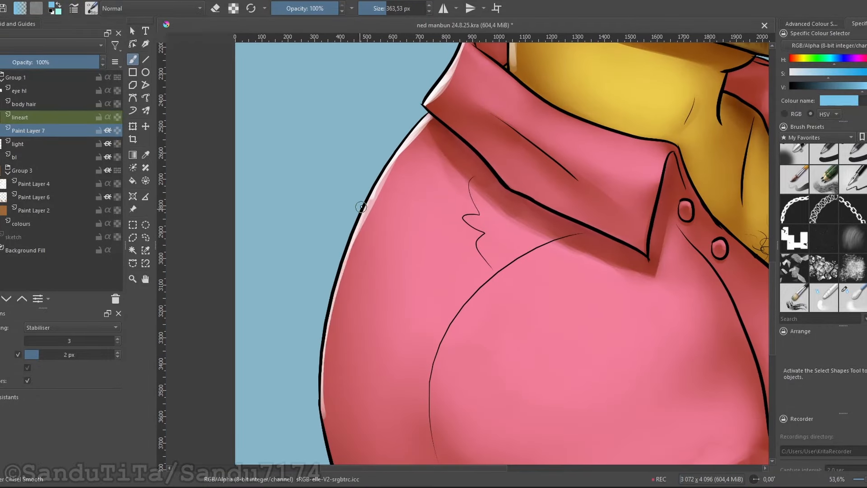
{"action": "scroll", "coordinate": [361, 206], "scroll_direction": "up", "scroll_amount": 1}
{"action": "mouse_move", "coordinate": [382, 424]}
{"action": "left_mouse_down"}
{"action": "mouse_move", "coordinate": [338, 326]}
{"action": "mouse_move", "coordinate": [366, 382]}
{"action": "left_mouse_up"}
{"action": "scroll", "coordinate": [315, 292], "scroll_direction": "up", "scroll_amount": 3}
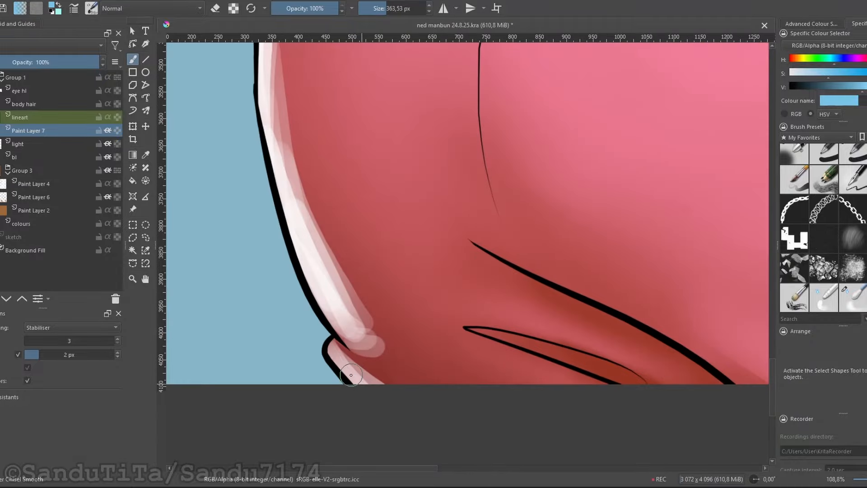
Step: Paint the rim light along the back of the head from the bun to the ear, cleaning its edge in eraser mode
{"action": "scroll", "coordinate": [316, 357], "scroll_direction": "down", "scroll_amount": 10}
{"action": "scroll", "coordinate": [325, 90], "scroll_direction": "up", "scroll_amount": 9}
{"action": "scroll", "coordinate": [411, 155], "scroll_direction": "down", "scroll_amount": 9}
{"action": "scroll", "coordinate": [416, 180], "scroll_direction": "up", "scroll_amount": 9}
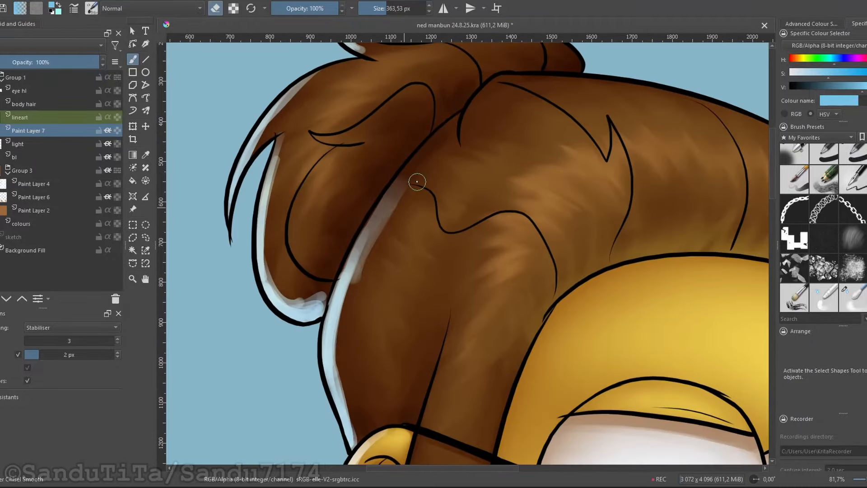
{"action": "scroll", "coordinate": [416, 180], "scroll_direction": "down", "scroll_amount": 5}
{"action": "scroll", "coordinate": [435, 158], "scroll_direction": "up", "scroll_amount": 5}
{"action": "scroll", "coordinate": [435, 158], "scroll_direction": "down", "scroll_amount": 3}
{"action": "scroll", "coordinate": [359, 179], "scroll_direction": "up", "scroll_amount": 3}
Step: Thicken and even out the rim light around the ear's outer edge at about 169 px
{"action": "key", "text": "slash"}
{"action": "scroll", "coordinate": [371, 322], "scroll_direction": "up", "scroll_amount": 4}
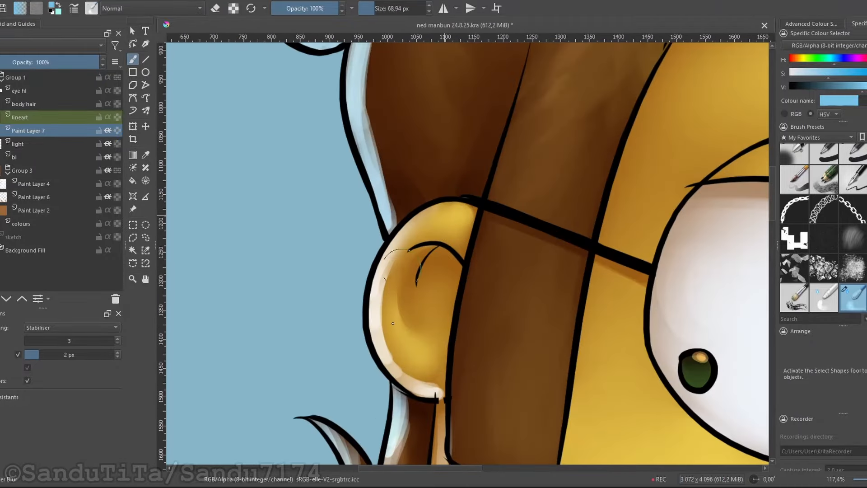
{"action": "scroll", "coordinate": [393, 191], "scroll_direction": "down", "scroll_amount": 9}
{"action": "scroll", "coordinate": [380, 233], "scroll_direction": "up", "scroll_amount": 9}
{"action": "key", "text": "slash"}
{"action": "scroll", "coordinate": [361, 226], "scroll_direction": "up", "scroll_amount": 2}
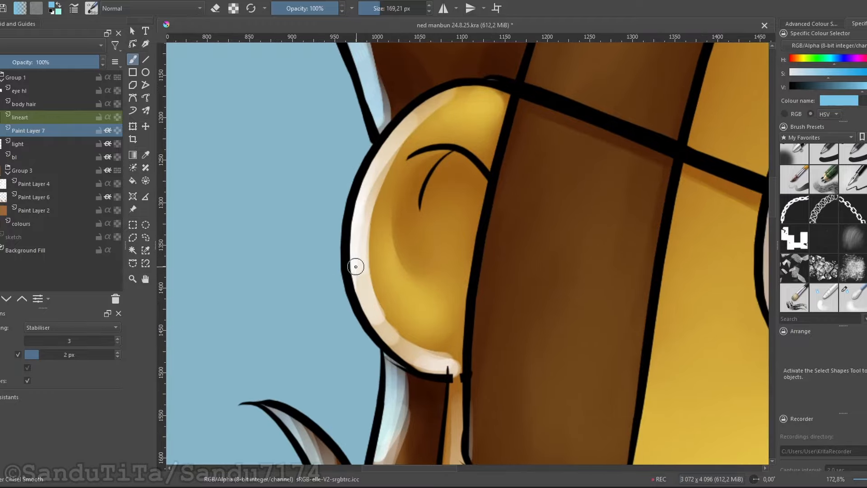
{"action": "left_click_drag", "start_coordinate": [399, 179], "coordinate": [407, 222]}
{"action": "scroll", "coordinate": [406, 223], "scroll_direction": "down", "scroll_amount": 8}
{"action": "scroll", "coordinate": [389, 316], "scroll_direction": "up", "scroll_amount": 5}
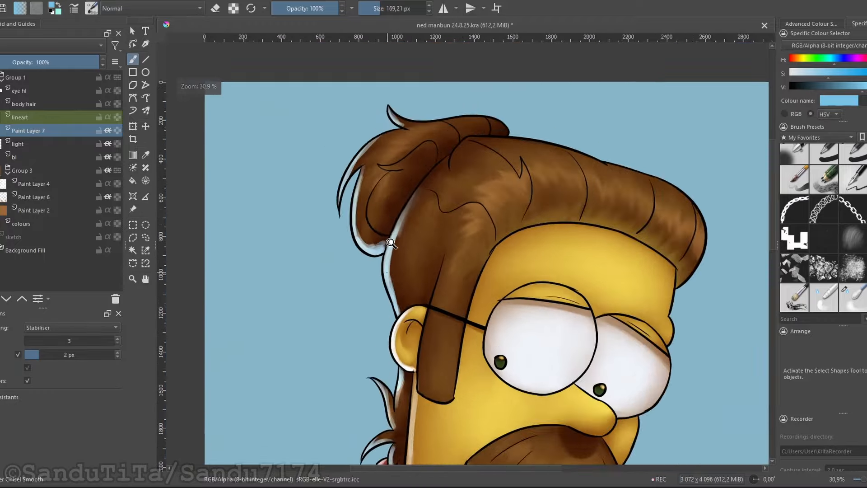
{"action": "scroll", "coordinate": [384, 379], "scroll_direction": "up", "scroll_amount": 2}
{"action": "left_click_drag", "start_coordinate": [274, 173], "coordinate": [312, 310]}
{"action": "left_click_drag", "start_coordinate": [452, 406], "coordinate": [426, 123]}
Step: Soften the inner edges of the ear and neck rim light with the Blender Blur brush
{"action": "key", "text": "slash"}
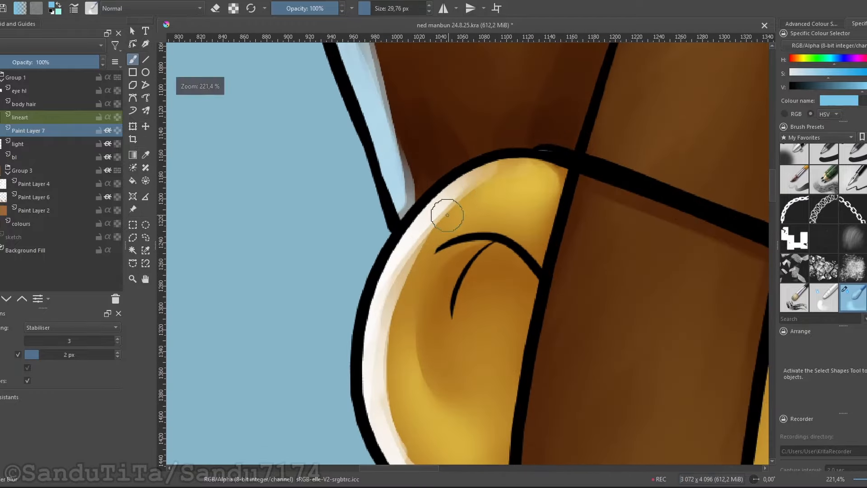
{"action": "scroll", "coordinate": [405, 242], "scroll_direction": "down", "scroll_amount": 5}
{"action": "scroll", "coordinate": [445, 120], "scroll_direction": "up", "scroll_amount": 4}
{"action": "scroll", "coordinate": [416, 231], "scroll_direction": "down", "scroll_amount": 1}
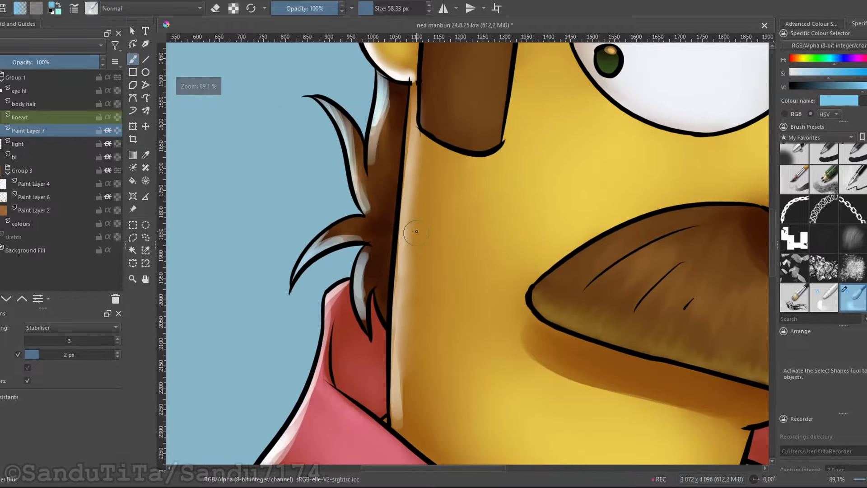
{"action": "left_click_drag", "start_coordinate": [392, 158], "coordinate": [435, 44]}
{"action": "scroll", "coordinate": [366, 219], "scroll_direction": "up", "scroll_amount": 1}
{"action": "scroll", "coordinate": [329, 299], "scroll_direction": "up", "scroll_amount": 1}
Step: Soften the rim light along the collar, shoulder and sleeve with the Blender Blur brush at about 50 px
{"action": "mouse_move", "coordinate": [366, 218]}
{"action": "left_mouse_down"}
{"action": "mouse_move", "coordinate": [329, 300]}
{"action": "mouse_move", "coordinate": [470, 108]}
{"action": "left_mouse_up"}
{"action": "scroll", "coordinate": [406, 209], "scroll_direction": "down", "scroll_amount": 2}
{"action": "scroll", "coordinate": [415, 212], "scroll_direction": "up", "scroll_amount": 1}
{"action": "mouse_move", "coordinate": [407, 209]}
{"action": "left_mouse_down"}
{"action": "mouse_move", "coordinate": [311, 327]}
{"action": "mouse_move", "coordinate": [361, 115]}
{"action": "left_mouse_up"}
{"action": "left_click_drag", "start_coordinate": [305, 410], "coordinate": [310, 232]}
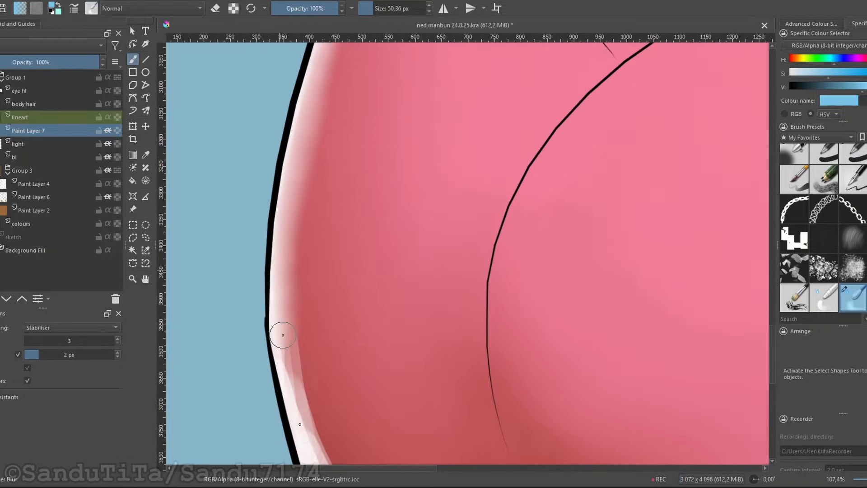
{"action": "left_click_drag", "start_coordinate": [283, 334], "coordinate": [259, 199]}
{"action": "left_click_drag", "start_coordinate": [404, 429], "coordinate": [390, 343]}
Step: Smear the rim light on the bun's top strand and upper rear edge into the hair with the Blender Smear brush
{"action": "scroll", "coordinate": [391, 343], "scroll_direction": "up", "scroll_amount": 2}
{"action": "scroll", "coordinate": [359, 349], "scroll_direction": "down", "scroll_amount": 7}
{"action": "scroll", "coordinate": [382, 129], "scroll_direction": "up", "scroll_amount": 7}
{"action": "key", "text": "/"}
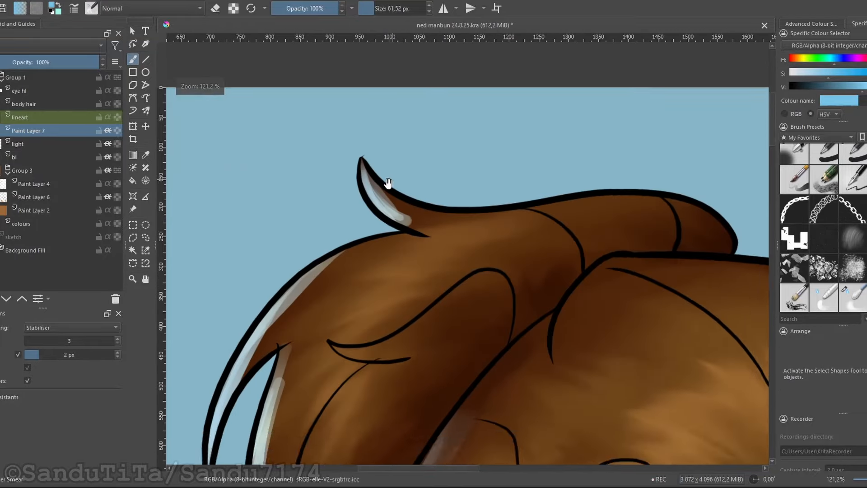
{"action": "scroll", "coordinate": [370, 178], "scroll_direction": "up", "scroll_amount": 2}
{"action": "left_click_drag", "start_coordinate": [388, 212], "coordinate": [445, 251]}
{"action": "left_click_drag", "start_coordinate": [390, 308], "coordinate": [470, 146]}
{"action": "scroll", "coordinate": [471, 147], "scroll_direction": "down", "scroll_amount": 1}
{"action": "left_click_drag", "start_coordinate": [329, 333], "coordinate": [370, 207]}
{"action": "scroll", "coordinate": [369, 208], "scroll_direction": "down", "scroll_amount": 1}
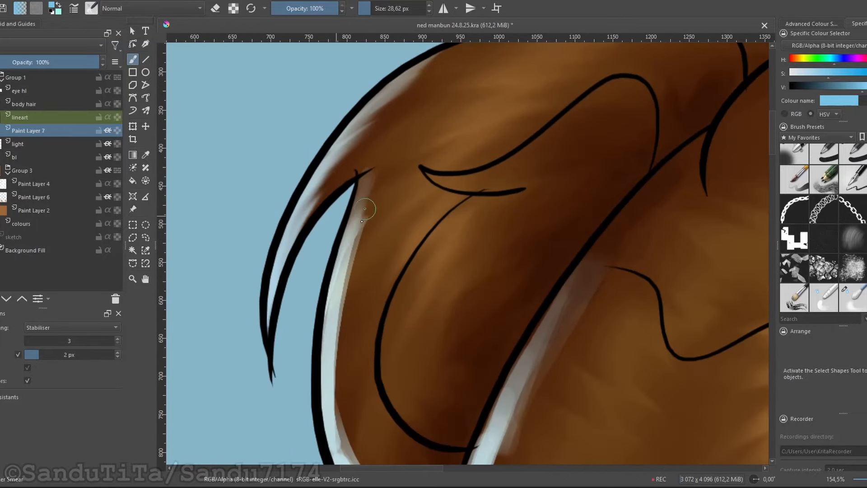
Step: Smear the rim light into the lower bun, the back of the head and the neck tufts at about 29 px
{"action": "left_click_drag", "start_coordinate": [348, 425], "coordinate": [306, 323]}
{"action": "scroll", "coordinate": [352, 357], "scroll_direction": "up", "scroll_amount": 1}
{"action": "left_click_drag", "start_coordinate": [384, 389], "coordinate": [420, 361]}
{"action": "left_click_drag", "start_coordinate": [446, 226], "coordinate": [422, 127]}
{"action": "left_click_drag", "start_coordinate": [361, 253], "coordinate": [358, 307]}
{"action": "scroll", "coordinate": [359, 289], "scroll_direction": "down", "scroll_amount": 4}
{"action": "scroll", "coordinate": [361, 371], "scroll_direction": "up", "scroll_amount": 5}
{"action": "left_click_drag", "start_coordinate": [398, 185], "coordinate": [379, 347]}
{"action": "left_click_drag", "start_coordinate": [345, 311], "coordinate": [350, 248]}
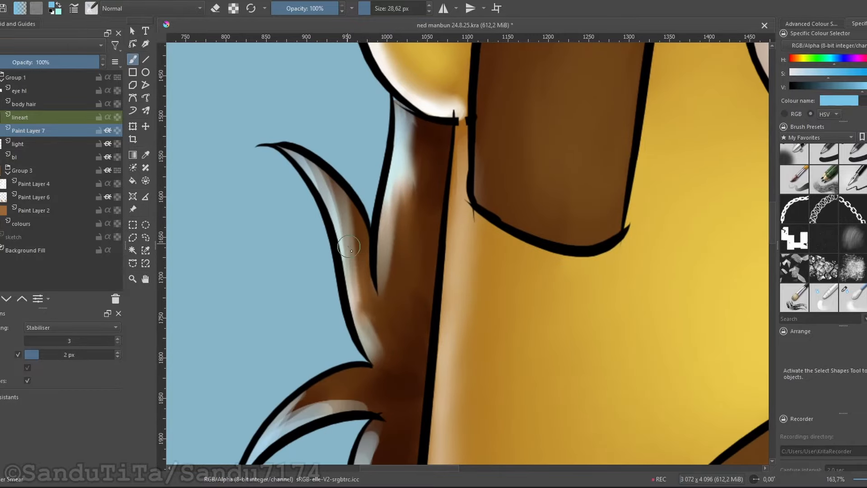
{"action": "left_click_drag", "start_coordinate": [321, 173], "coordinate": [350, 244]}
{"action": "left_click_drag", "start_coordinate": [343, 214], "coordinate": [354, 307]}
{"action": "mouse_move", "coordinate": [367, 429]}
{"action": "left_mouse_down"}
{"action": "mouse_move", "coordinate": [358, 266]}
{"action": "mouse_move", "coordinate": [368, 384]}
{"action": "mouse_move", "coordinate": [371, 338]}
{"action": "mouse_move", "coordinate": [377, 393]}
{"action": "left_mouse_up"}
Step: Add a rim light where the top hair meets the bun at about 169 px and blend it into the hair
{"action": "key", "text": "/"}
{"action": "left_click_drag", "start_coordinate": [387, 249], "coordinate": [406, 196]}
{"action": "left_click_drag", "start_coordinate": [382, 262], "coordinate": [473, 205]}
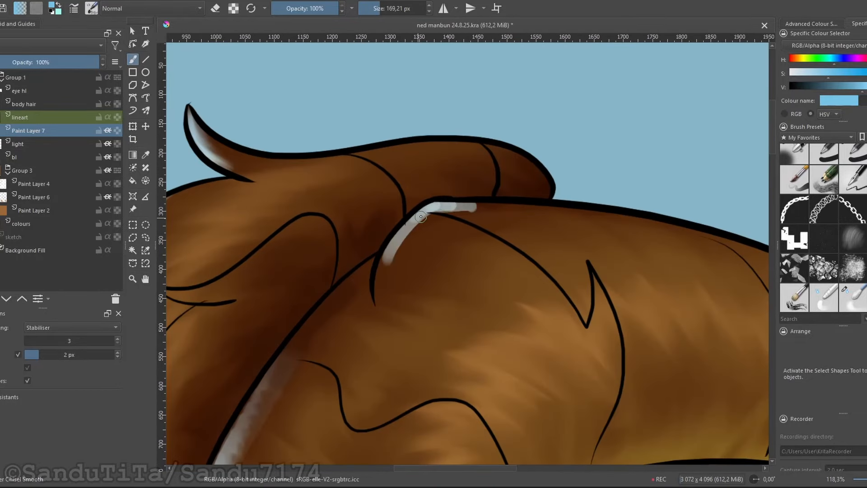
{"action": "key", "text": "/"}
{"action": "left_click_drag", "start_coordinate": [367, 167], "coordinate": [366, 133]}
{"action": "left_click_drag", "start_coordinate": [449, 261], "coordinate": [377, 318]}
{"action": "left_click_drag", "start_coordinate": [449, 259], "coordinate": [450, 314]}
Step: Fade the hair's rim light with a soft airbrush in eraser mode at about 108 px
{"action": "left_click", "coordinate": [794, 153]}
{"action": "key", "text": "e"}
{"action": "left_click_drag", "start_coordinate": [469, 135], "coordinate": [483, 85]}
{"action": "left_click_drag", "start_coordinate": [450, 158], "coordinate": [443, 230]}
{"action": "left_click_drag", "start_coordinate": [530, 277], "coordinate": [530, 264]}
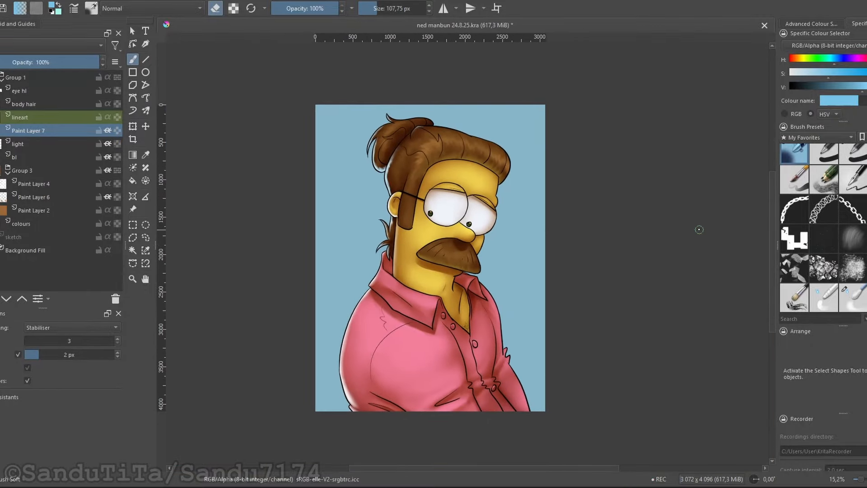
Step: Rename the rim light layer to "rimlight" and collapse Group 3
{"action": "double_click", "coordinate": [24, 130]}
{"action": "type", "text": "rimlight"}
{"action": "key", "text": "Return"}
{"action": "left_click", "coordinate": [8, 172]}
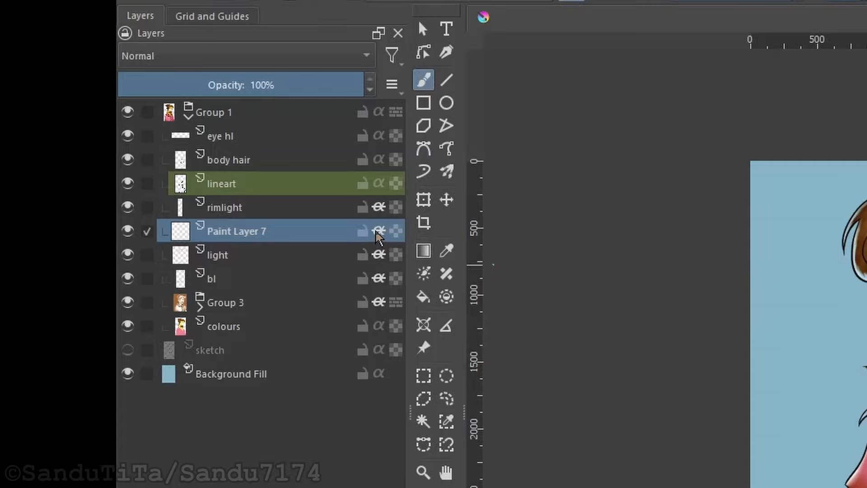
Step: Set up an alpha-inheriting Multiply paint layer between the rimlight and light layers, with a violet brush at about 426 px
{"action": "mouse_move", "coordinate": [380, 221]}
{"action": "left_click", "coordinate": [164, 58]}
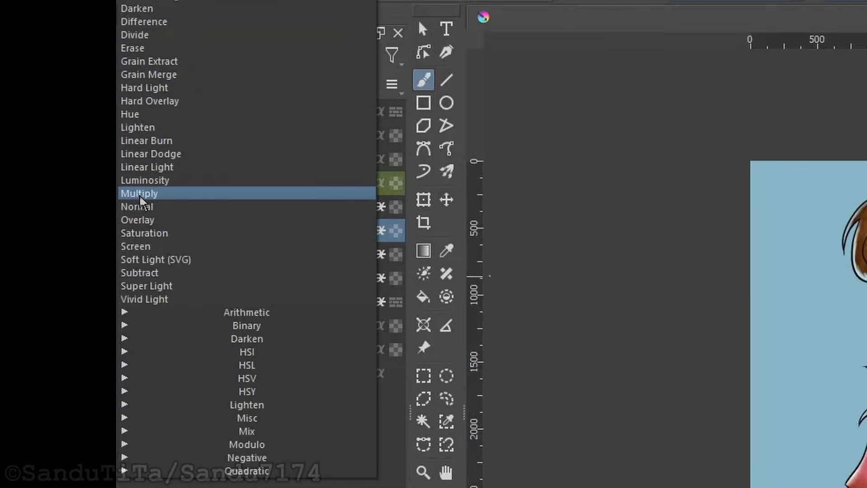
{"action": "left_click", "coordinate": [189, 194]}
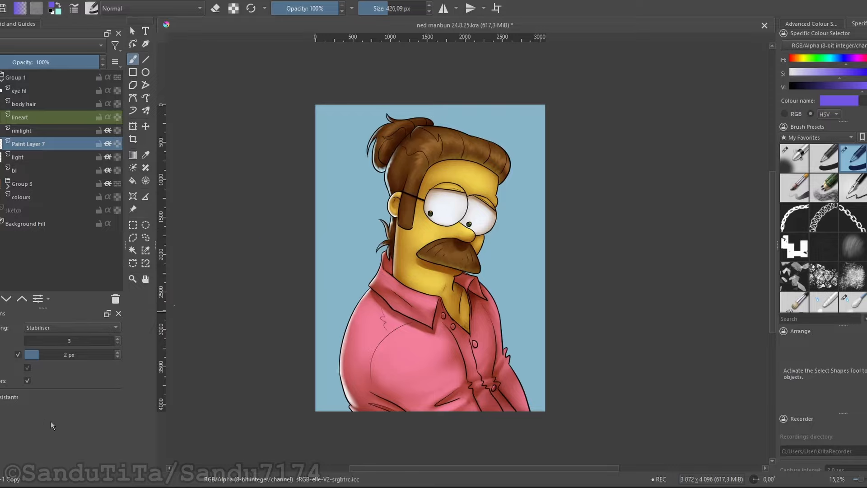
{"action": "left_click_drag", "start_coordinate": [327, 293], "coordinate": [307, 298]}
{"action": "left_click_drag", "start_coordinate": [353, 312], "coordinate": [359, 294]}
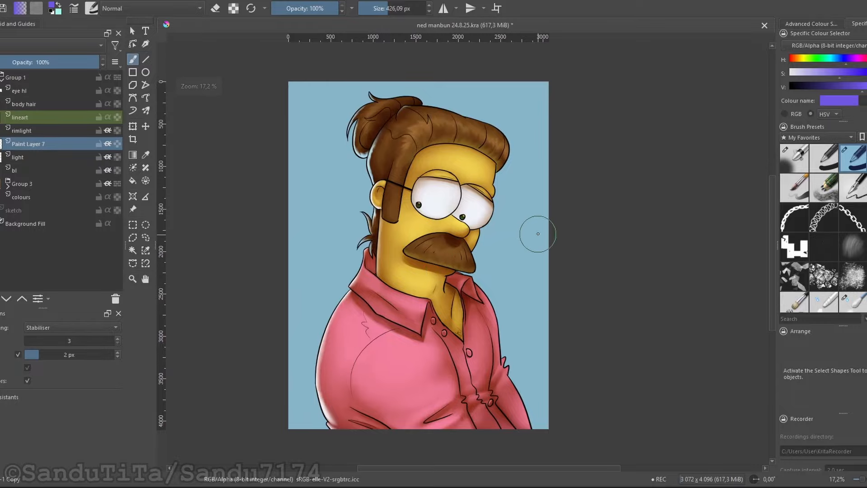
Step: Paint violet Multiply shading over the hair, face, collar and rear shoulder
{"action": "left_click_drag", "start_coordinate": [461, 251], "coordinate": [333, 310]}
{"action": "key", "text": "ctrl+z"}
{"action": "left_click_drag", "start_coordinate": [426, 259], "coordinate": [454, 259]}
{"action": "left_click_drag", "start_coordinate": [461, 262], "coordinate": [335, 91]}
{"action": "mouse_move", "coordinate": [505, 213]}
{"action": "left_mouse_down"}
{"action": "mouse_move", "coordinate": [494, 249]}
{"action": "mouse_move", "coordinate": [268, 389]}
{"action": "left_mouse_up"}
{"action": "key", "text": "ctrl+z"}
{"action": "key", "text": "ctrl+shift+z"}
Step: Blend the lower edge of the violet shading across the shirt with the Blender Blur brush, and hide its layer
{"action": "left_click", "coordinate": [853, 302]}
{"action": "mouse_move", "coordinate": [522, 247]}
{"action": "left_mouse_down"}
{"action": "mouse_move", "coordinate": [282, 372]}
{"action": "mouse_move", "coordinate": [573, 221]}
{"action": "mouse_move", "coordinate": [458, 265]}
{"action": "mouse_move", "coordinate": [482, 247]}
{"action": "mouse_move", "coordinate": [387, 220]}
{"action": "left_mouse_up"}
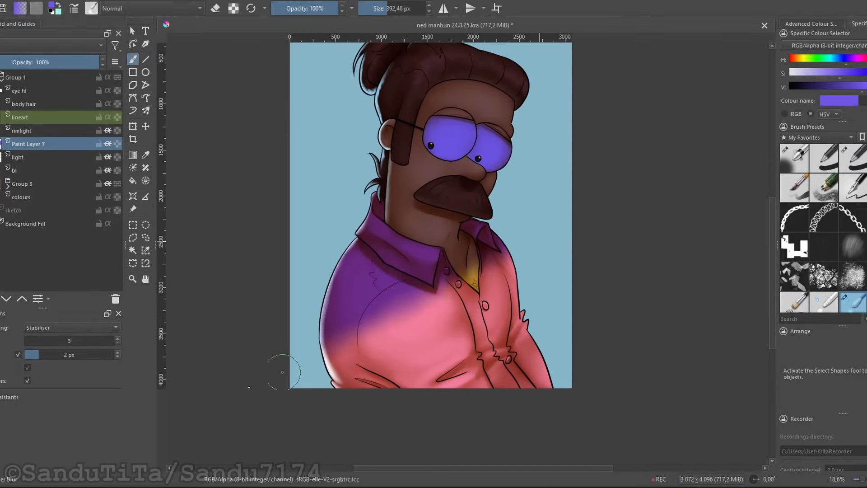
{"action": "left_click", "coordinate": [108, 143]}
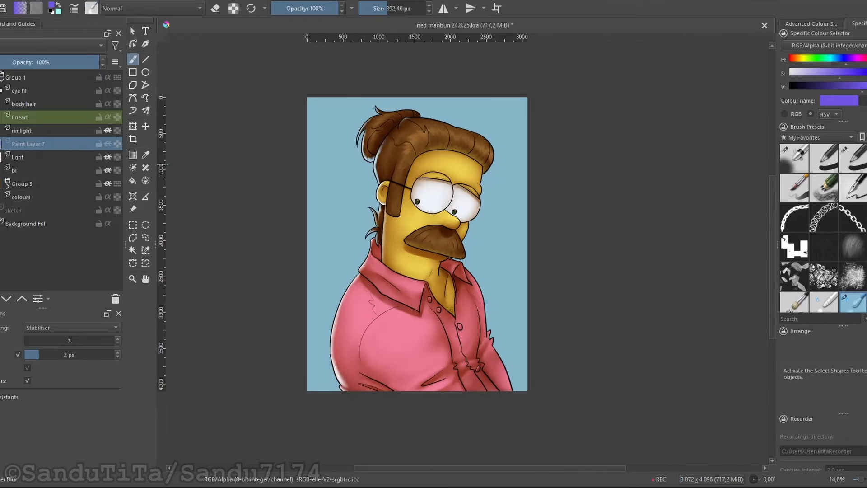
Step: Add a paint layer above Group 1 and choose a muted orange-brown as the fill colour
{"action": "key", "text": "Insert"}
{"action": "key", "text": "f"}
{"action": "scroll", "coordinate": [388, 217], "scroll_direction": "up", "scroll_amount": 3}
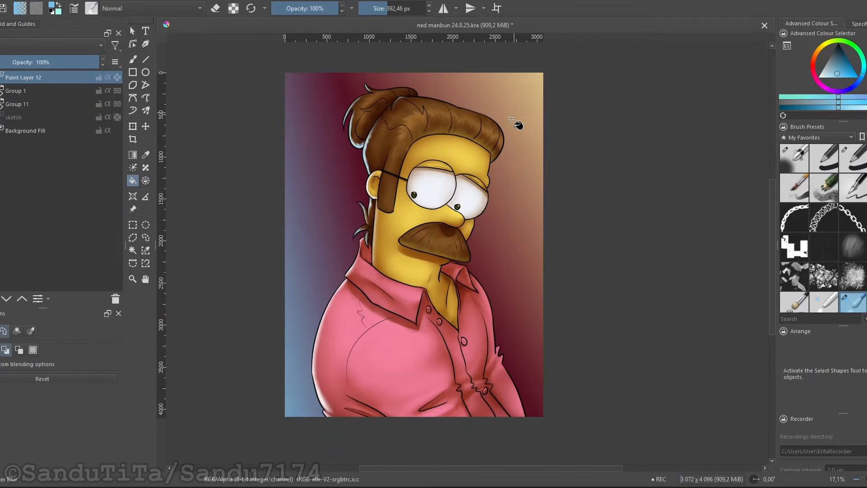
{"action": "left_click", "coordinate": [859, 24]}
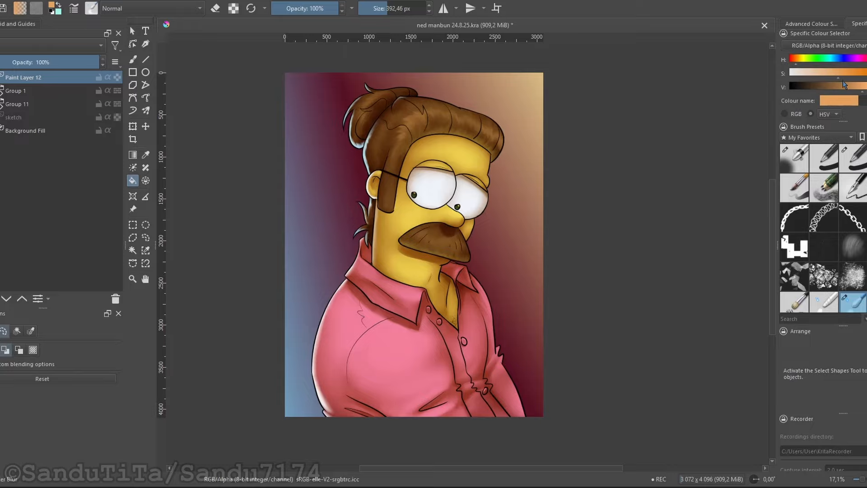
{"action": "left_click_drag", "start_coordinate": [842, 84], "coordinate": [836, 84]}
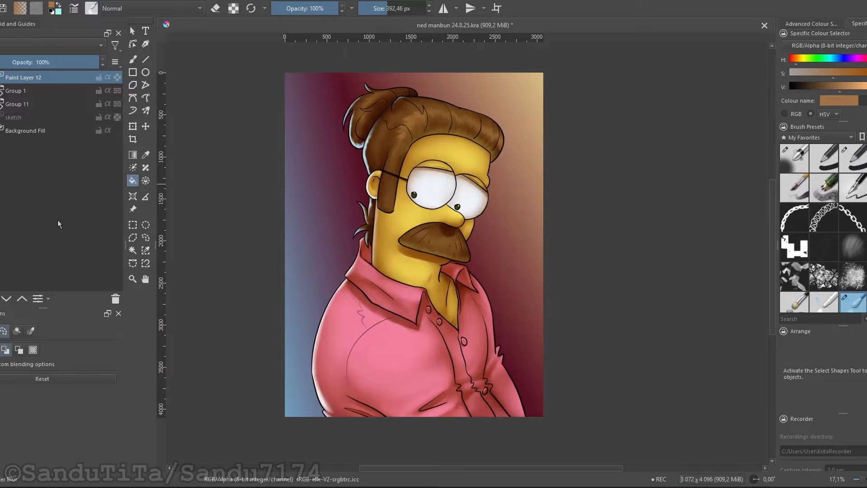
Step: Fill the top layer with the orange-brown and set its blending mode to Soft Light (SVG)
{"action": "left_click", "coordinate": [412, 241]}
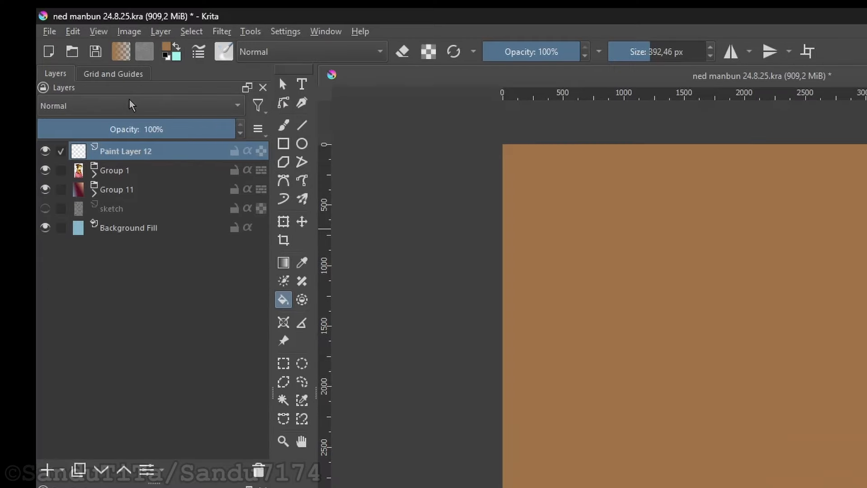
{"action": "left_click", "coordinate": [25, 44]}
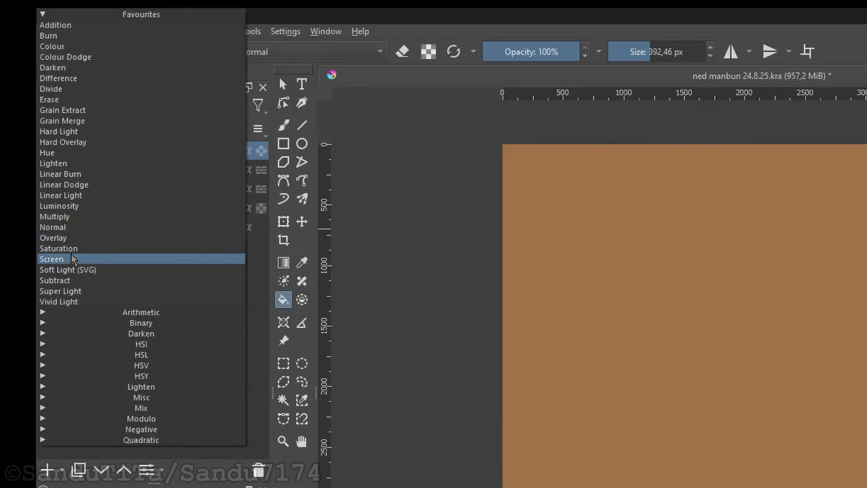
{"action": "left_click", "coordinate": [73, 269]}
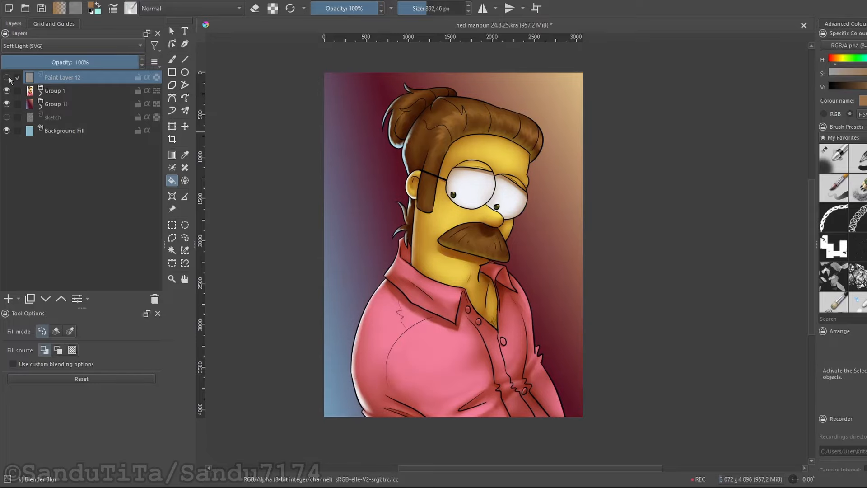
Step: Try blue, violet and green fills on the Soft Light layer, settle on a dark mustard fill, and expand Group 1
{"action": "scroll", "coordinate": [254, 173], "scroll_direction": "up", "scroll_amount": 1}
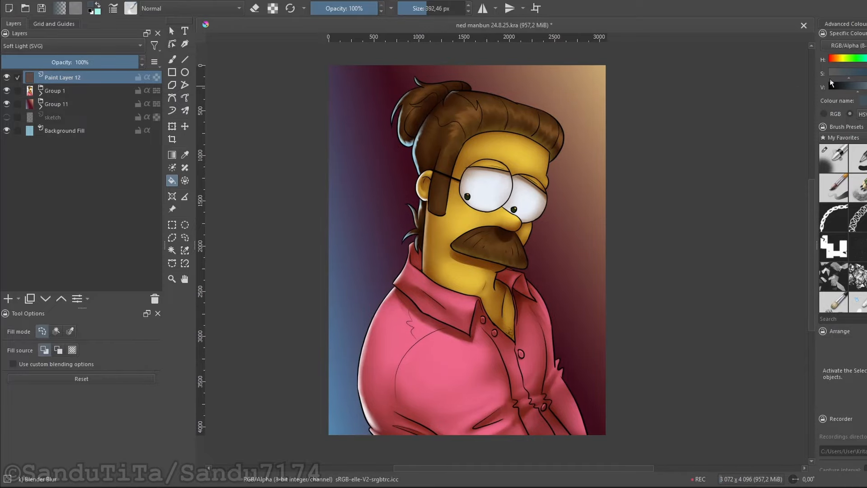
{"action": "left_click", "coordinate": [865, 59]}
{"action": "left_click", "coordinate": [495, 180]}
{"action": "left_click_drag", "start_coordinate": [495, 176], "coordinate": [452, 246]}
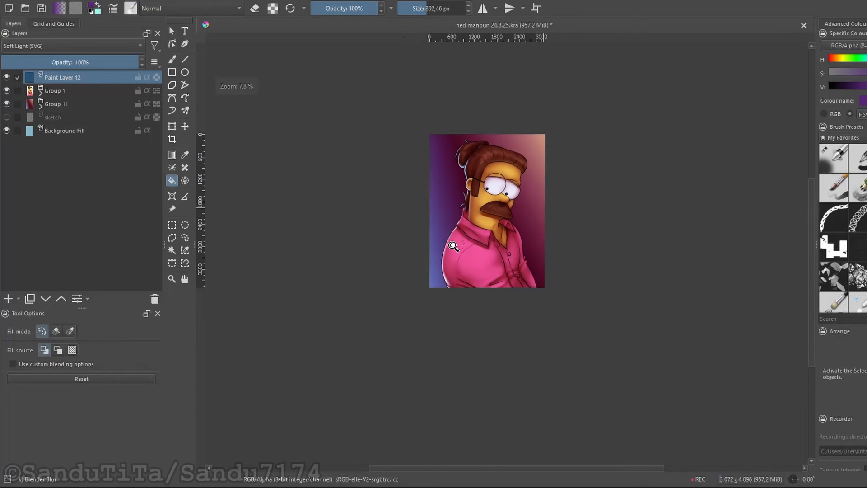
{"action": "left_click_drag", "start_coordinate": [525, 215], "coordinate": [451, 263]}
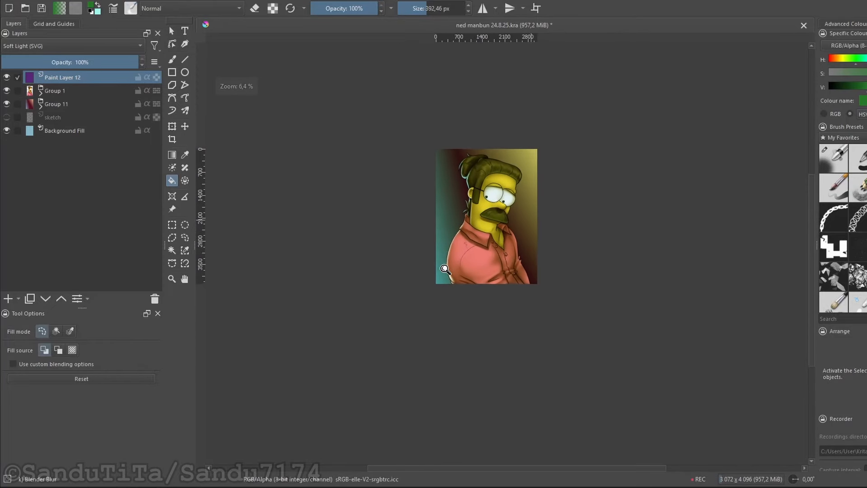
{"action": "key", "text": "2"}
{"action": "left_click", "coordinate": [40, 94]}
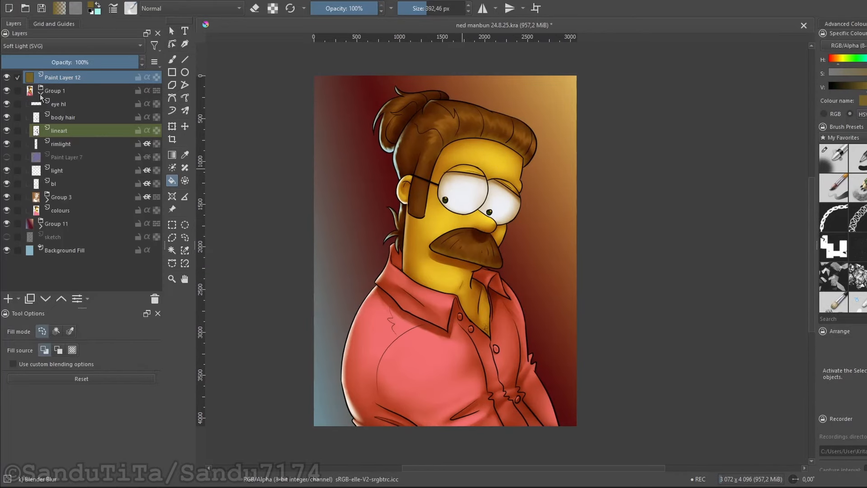
Step: Add a paint layer at the top of Group 1 and choose a light golden yellow with the Marker Chisel Smooth brush
{"action": "left_click", "coordinate": [148, 107]}
{"action": "key", "text": "Insert"}
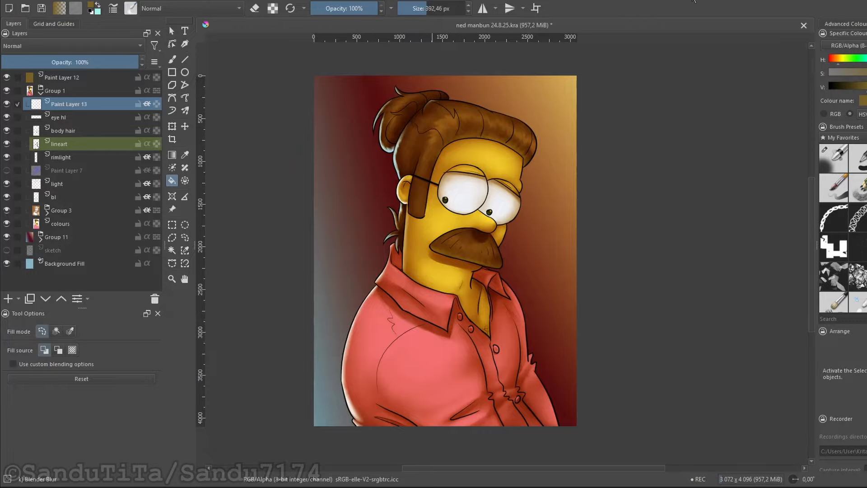
{"action": "left_click", "coordinate": [834, 59]}
{"action": "left_click", "coordinate": [844, 147]}
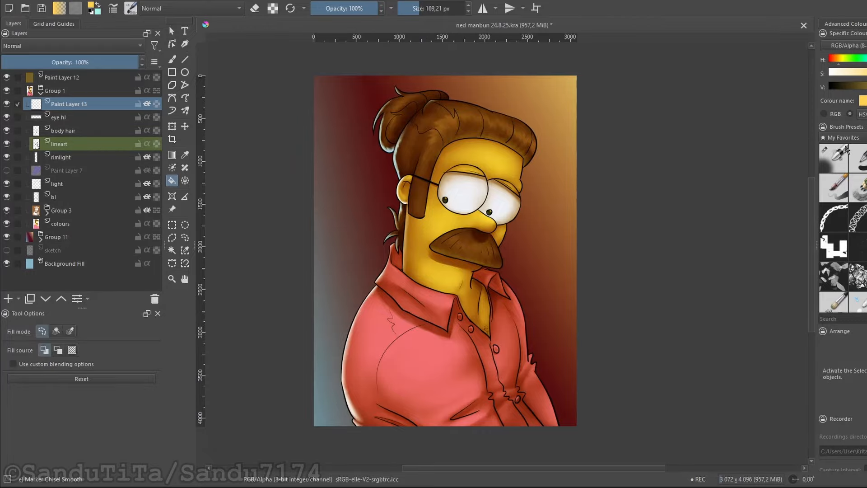
{"action": "left_click", "coordinate": [172, 59]}
{"action": "scroll", "coordinate": [472, 215], "scroll_direction": "up", "scroll_amount": 5}
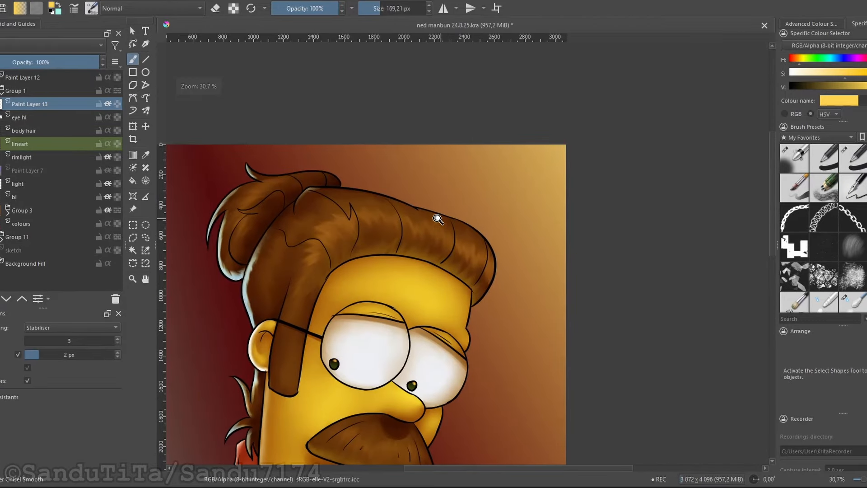
{"action": "mouse_move", "coordinate": [412, 191]}
{"action": "left_mouse_down"}
{"action": "mouse_move", "coordinate": [504, 233]}
{"action": "mouse_move", "coordinate": [514, 248]}
{"action": "mouse_move", "coordinate": [460, 212]}
{"action": "mouse_move", "coordinate": [534, 245]}
{"action": "left_mouse_up"}
{"action": "key", "text": "ctrl+z"}
{"action": "key", "text": "ctrl+z"}
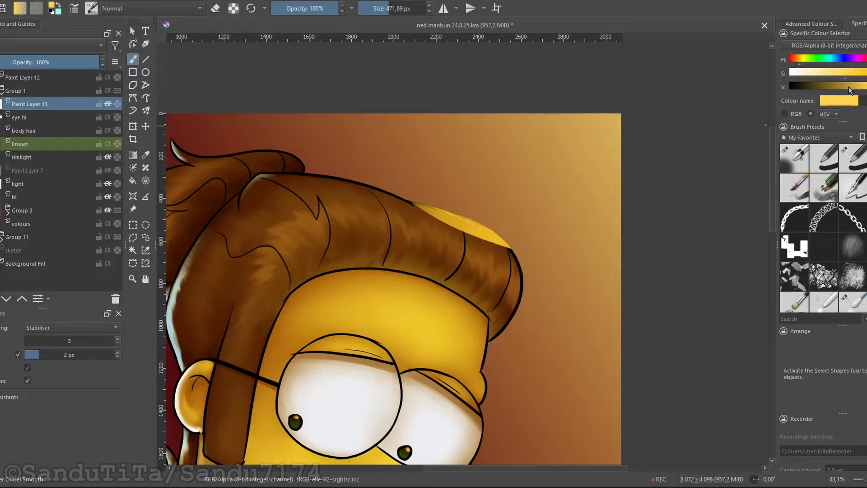
{"action": "key", "text": "ctrl+z"}
Step: Lighten the paint colour to pale yellow and paint a rim light along the front hair, forehead, eye and moustache edge
{"action": "left_click", "coordinate": [823, 72]}
{"action": "left_click_drag", "start_coordinate": [412, 201], "coordinate": [489, 340]}
{"action": "scroll", "coordinate": [553, 379], "scroll_direction": "up", "scroll_amount": 2}
{"action": "left_click_drag", "start_coordinate": [503, 237], "coordinate": [530, 125]}
{"action": "mouse_move", "coordinate": [468, 246]}
{"action": "left_mouse_down"}
{"action": "mouse_move", "coordinate": [500, 285]}
{"action": "mouse_move", "coordinate": [484, 221]}
{"action": "mouse_move", "coordinate": [504, 129]}
{"action": "left_mouse_up"}
{"action": "scroll", "coordinate": [452, 271], "scroll_direction": "up", "scroll_amount": 2}
{"action": "mouse_move", "coordinate": [501, 221]}
{"action": "left_mouse_down"}
{"action": "mouse_move", "coordinate": [484, 284]}
{"action": "mouse_move", "coordinate": [443, 333]}
{"action": "left_mouse_up"}
{"action": "scroll", "coordinate": [447, 307], "scroll_direction": "up", "scroll_amount": 1}
{"action": "left_click_drag", "start_coordinate": [433, 284], "coordinate": [459, 373]}
{"action": "scroll", "coordinate": [441, 286], "scroll_direction": "down", "scroll_amount": 5}
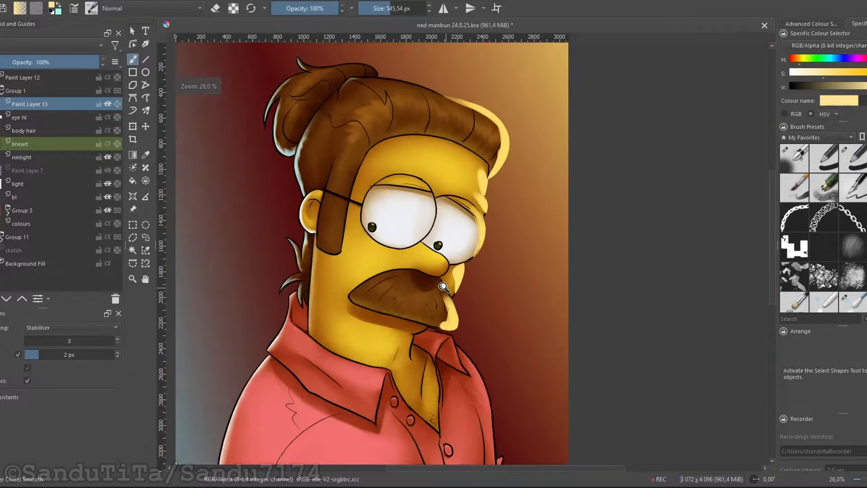
Step: Continue the pale yellow rim light down the collar, the shirt's outer edge and the sleeve facing the bright background
{"action": "scroll", "coordinate": [442, 286], "scroll_direction": "up", "scroll_amount": 3}
{"action": "left_click_drag", "start_coordinate": [436, 267], "coordinate": [463, 336]}
{"action": "mouse_move", "coordinate": [459, 306]}
{"action": "left_mouse_down"}
{"action": "mouse_move", "coordinate": [444, 343]}
{"action": "mouse_move", "coordinate": [462, 379]}
{"action": "left_mouse_up"}
{"action": "scroll", "coordinate": [452, 316], "scroll_direction": "down", "scroll_amount": 1}
{"action": "left_click_drag", "start_coordinate": [461, 284], "coordinate": [508, 391]}
{"action": "scroll", "coordinate": [477, 300], "scroll_direction": "down", "scroll_amount": 3}
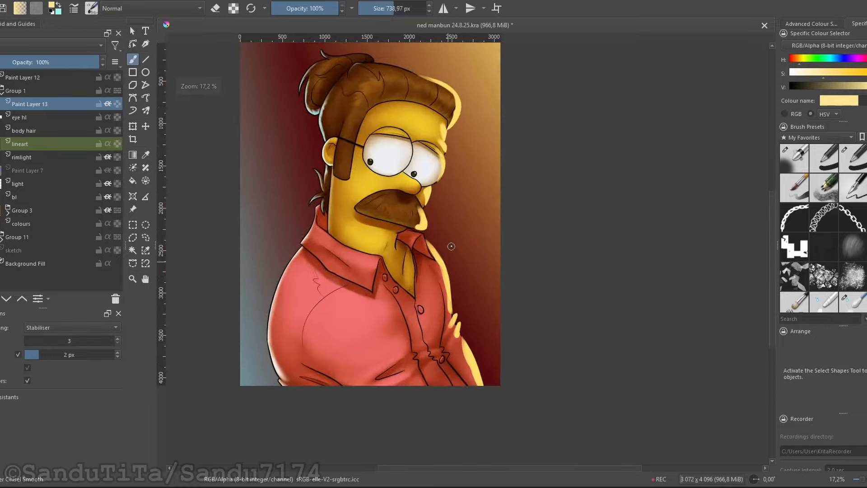
Step: Extend the yellow rim light under the moustache and along the collar's upper edge, and thicken it on the forehead
{"action": "scroll", "coordinate": [470, 286], "scroll_direction": "up", "scroll_amount": 3}
{"action": "scroll", "coordinate": [435, 286], "scroll_direction": "up", "scroll_amount": 1}
{"action": "scroll", "coordinate": [452, 298], "scroll_direction": "down", "scroll_amount": 3}
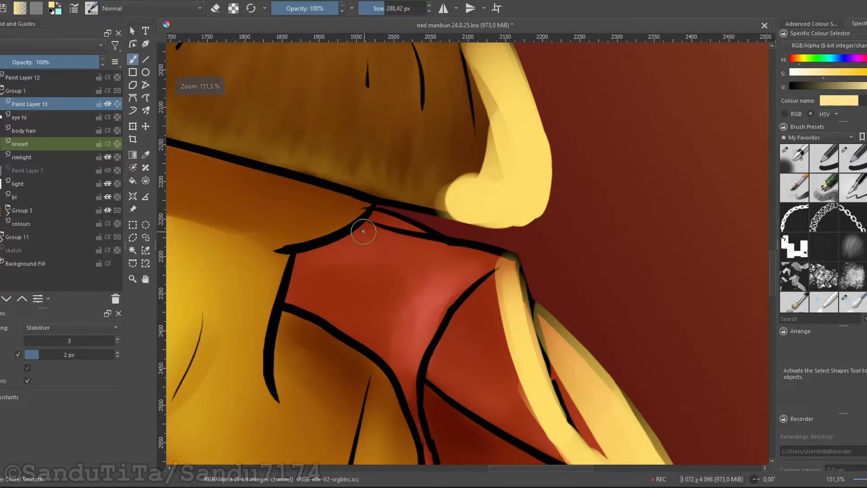
{"action": "scroll", "coordinate": [397, 242], "scroll_direction": "up", "scroll_amount": 4}
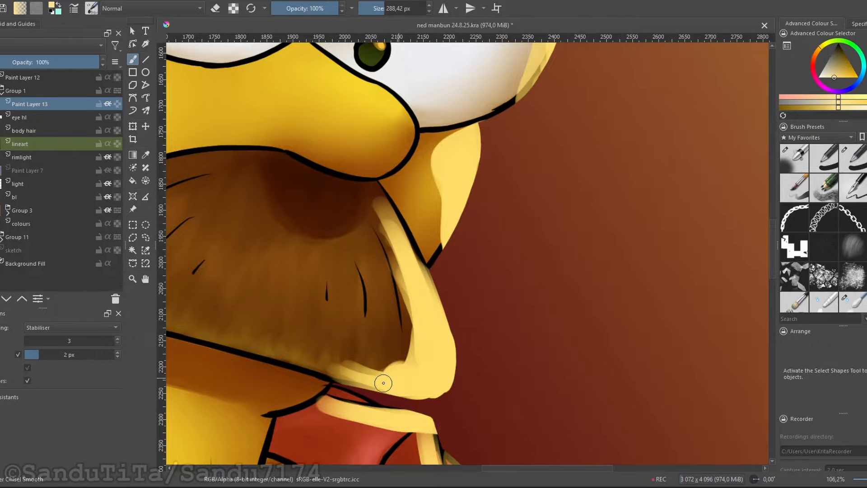
{"action": "scroll", "coordinate": [383, 383], "scroll_direction": "down", "scroll_amount": 3}
{"action": "scroll", "coordinate": [333, 224], "scroll_direction": "up", "scroll_amount": 2}
{"action": "scroll", "coordinate": [470, 238], "scroll_direction": "down", "scroll_amount": 3}
{"action": "scroll", "coordinate": [448, 232], "scroll_direction": "up", "scroll_amount": 1}
{"action": "left_click_drag", "start_coordinate": [449, 232], "coordinate": [481, 233], "text": "shift"}
{"action": "scroll", "coordinate": [420, 338], "scroll_direction": "up", "scroll_amount": 4}
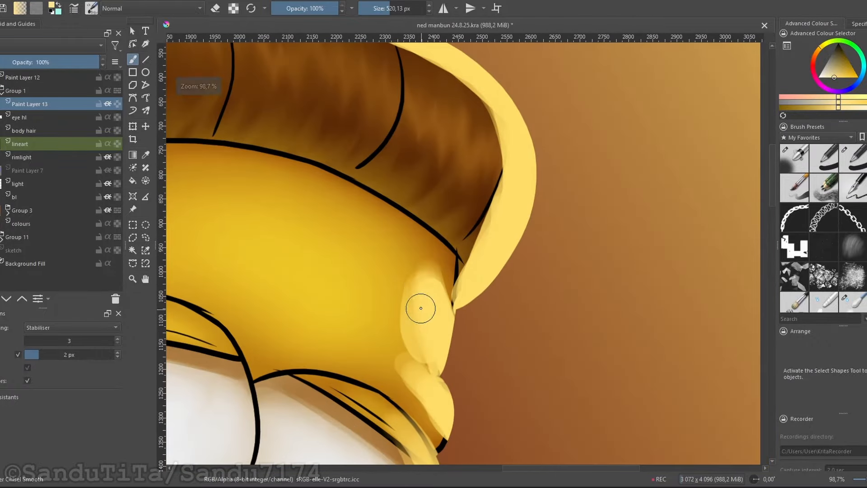
Step: Switch the yellow rim-light layer to a brightening blending mode and add a matching highlight on the hair bun
{"action": "scroll", "coordinate": [426, 305], "scroll_direction": "down", "scroll_amount": 3}
{"action": "left_click", "coordinate": [42, 48]}
{"action": "left_click", "coordinate": [27, 160]}
{"action": "scroll", "coordinate": [443, 252], "scroll_direction": "down", "scroll_amount": 3}
{"action": "left_click_drag", "start_coordinate": [497, 341], "coordinate": [476, 340], "text": "shift"}
{"action": "scroll", "coordinate": [476, 341], "scroll_direction": "up", "scroll_amount": 4}
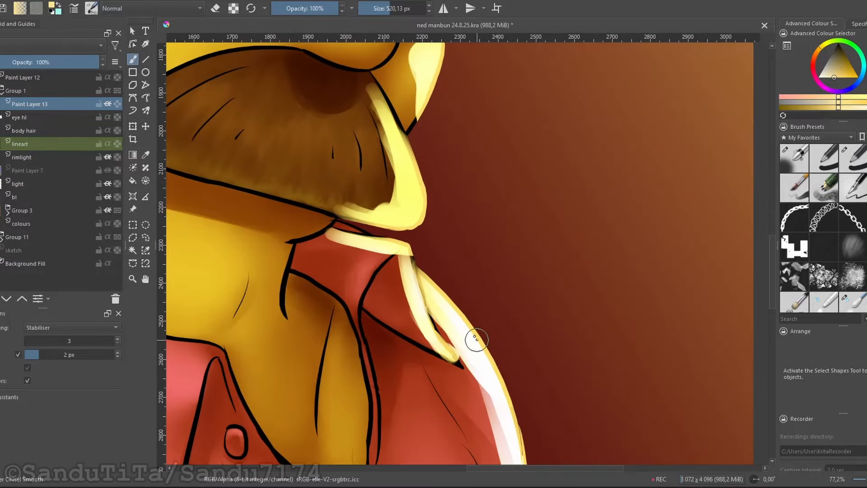
{"action": "scroll", "coordinate": [384, 222], "scroll_direction": "up", "scroll_amount": 1}
{"action": "scroll", "coordinate": [392, 266], "scroll_direction": "down", "scroll_amount": 7}
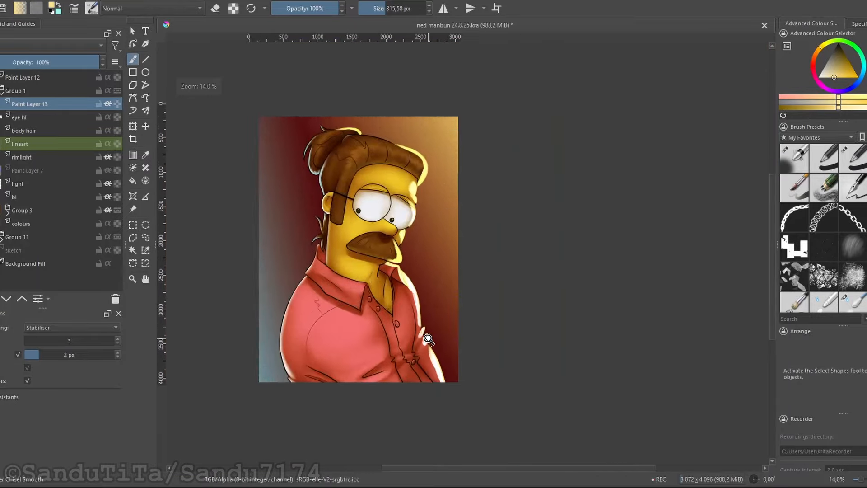
Step: Soften the inner edge of the yellow rim light along the sleeve, shirt and collar with the Blender Blur brush
{"action": "left_click", "coordinate": [853, 302]}
{"action": "scroll", "coordinate": [409, 352], "scroll_direction": "up", "scroll_amount": 4}
{"action": "left_click_drag", "start_coordinate": [508, 261], "coordinate": [468, 298]}
{"action": "scroll", "coordinate": [400, 189], "scroll_direction": "down", "scroll_amount": 1}
{"action": "scroll", "coordinate": [470, 329], "scroll_direction": "down", "scroll_amount": 3}
{"action": "scroll", "coordinate": [433, 244], "scroll_direction": "up", "scroll_amount": 3}
{"action": "left_click_drag", "start_coordinate": [453, 245], "coordinate": [433, 244], "text": "shift"}
{"action": "scroll", "coordinate": [470, 316], "scroll_direction": "up", "scroll_amount": 1}
{"action": "left_click_drag", "start_coordinate": [466, 339], "coordinate": [422, 319], "text": "shift"}
Step: Blur the yellow rim light into the skin around the forehead, brow and eye with a smaller brush
{"action": "scroll", "coordinate": [456, 339], "scroll_direction": "down", "scroll_amount": 2}
{"action": "scroll", "coordinate": [431, 149], "scroll_direction": "up", "scroll_amount": 4}
{"action": "left_click_drag", "start_coordinate": [456, 278], "coordinate": [446, 278], "text": "shift"}
{"action": "scroll", "coordinate": [446, 279], "scroll_direction": "up", "scroll_amount": 1}
{"action": "scroll", "coordinate": [443, 270], "scroll_direction": "down", "scroll_amount": 2}
{"action": "scroll", "coordinate": [437, 189], "scroll_direction": "up", "scroll_amount": 2}
{"action": "left_click_drag", "start_coordinate": [488, 310], "coordinate": [480, 325]}
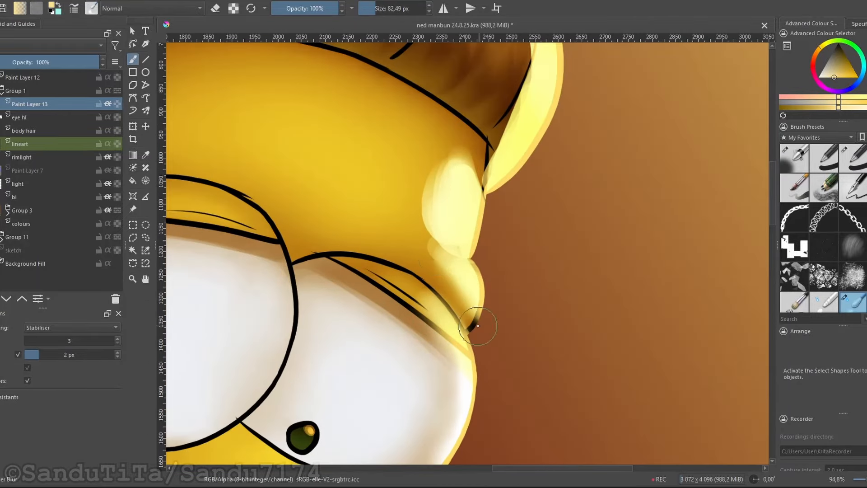
Step: Blend the yellow rim light into the front hair and the bun with a still smaller blur brush
{"action": "scroll", "coordinate": [480, 325], "scroll_direction": "down", "scroll_amount": 2}
{"action": "left_click_drag", "start_coordinate": [458, 291], "coordinate": [448, 292], "text": "shift"}
{"action": "left_click_drag", "start_coordinate": [447, 291], "coordinate": [489, 361]}
{"action": "scroll", "coordinate": [406, 181], "scroll_direction": "up", "scroll_amount": 1}
{"action": "left_click_drag", "start_coordinate": [339, 190], "coordinate": [436, 187]}
{"action": "scroll", "coordinate": [403, 182], "scroll_direction": "down", "scroll_amount": 11}
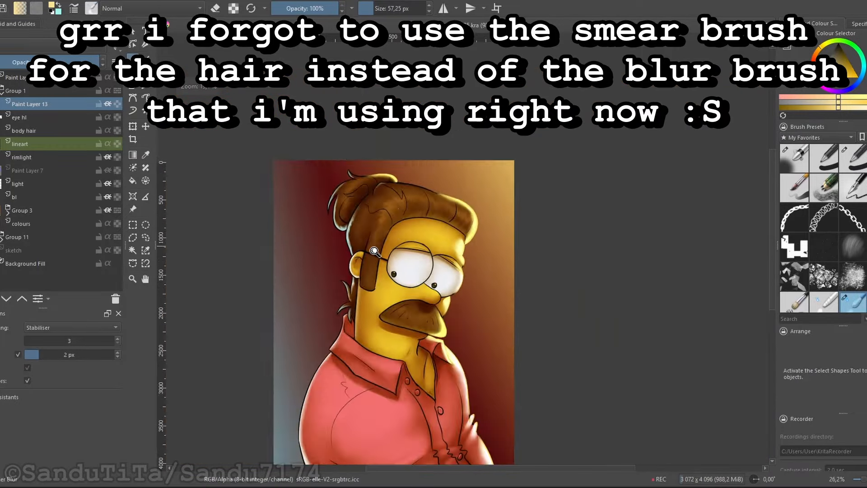
{"action": "scroll", "coordinate": [414, 265], "scroll_direction": "up", "scroll_amount": 3}
{"action": "left_click_drag", "start_coordinate": [447, 307], "coordinate": [411, 258]}
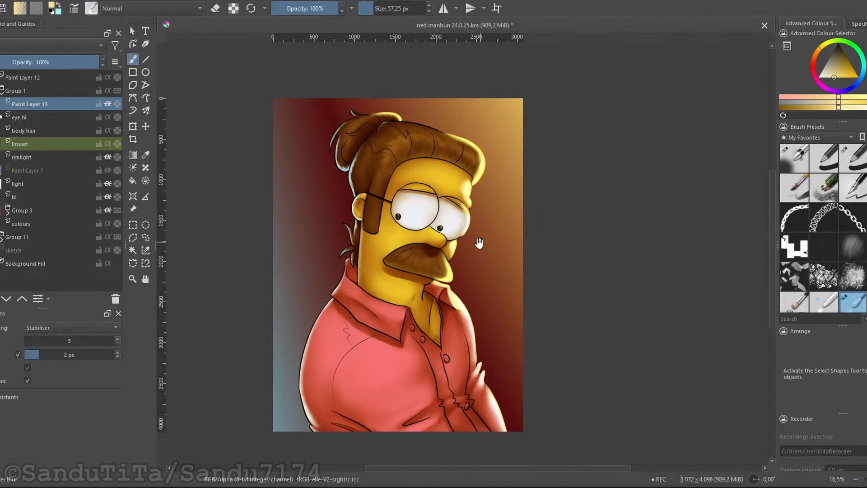
Step: Put the lineart layer in its own group and add a paint layer with Inherit Alpha above it
{"action": "left_click", "coordinate": [29, 144]}
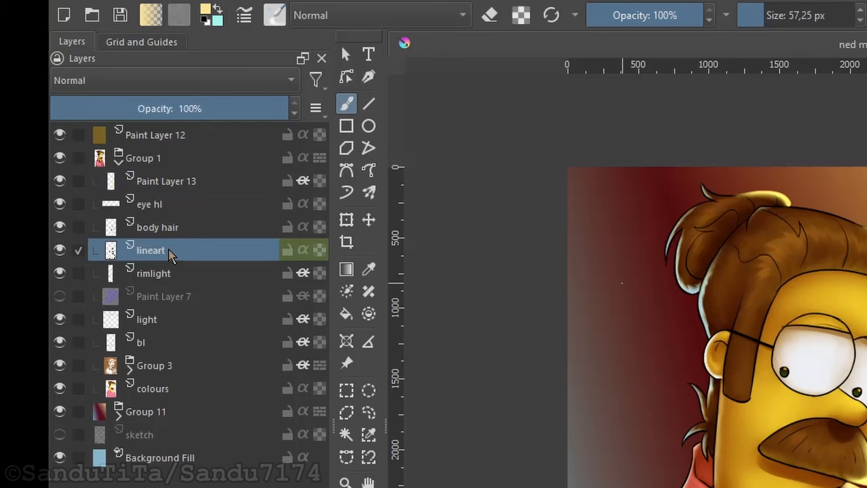
{"action": "key", "text": "ctrl+g"}
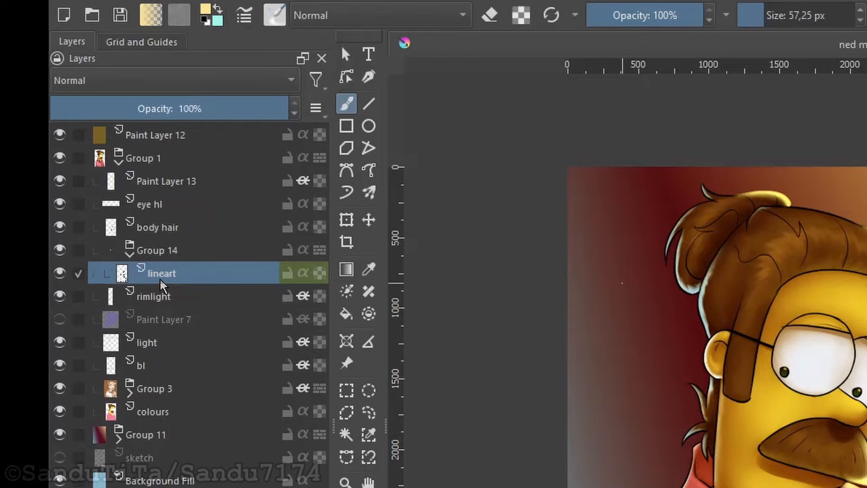
{"action": "key", "text": "Insert"}
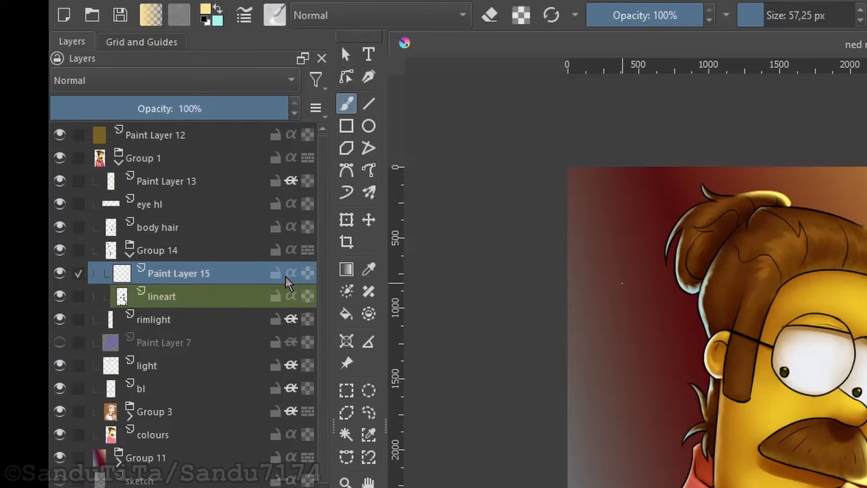
Step: Sample the light blue from the rim light behind the head and return to brushing on the layer above the lineart
{"action": "scroll", "coordinate": [707, 298], "scroll_direction": "up", "scroll_amount": 2}
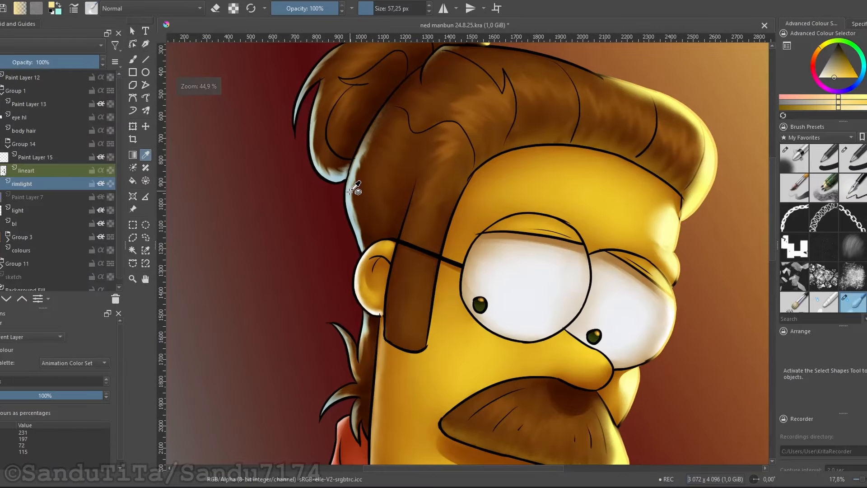
{"action": "left_click", "coordinate": [709, 290]}
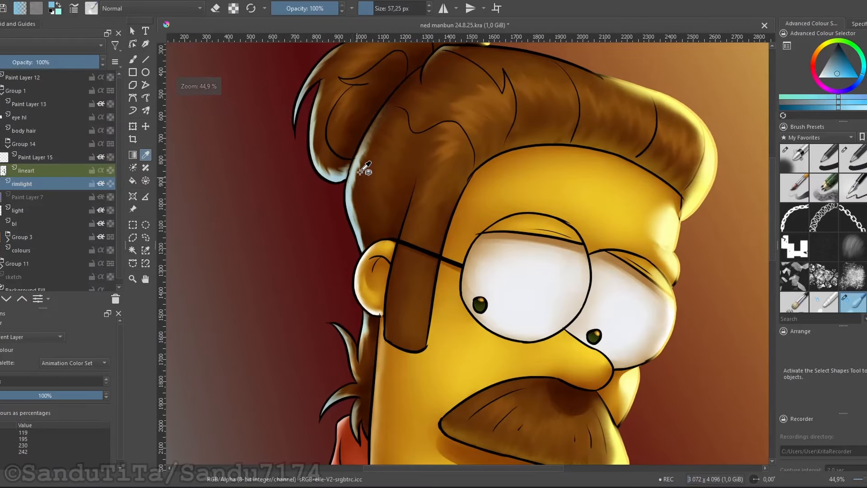
{"action": "scroll", "coordinate": [710, 289], "scroll_direction": "down", "scroll_amount": 2}
{"action": "left_click", "coordinate": [59, 157]}
{"action": "key", "text": "b"}
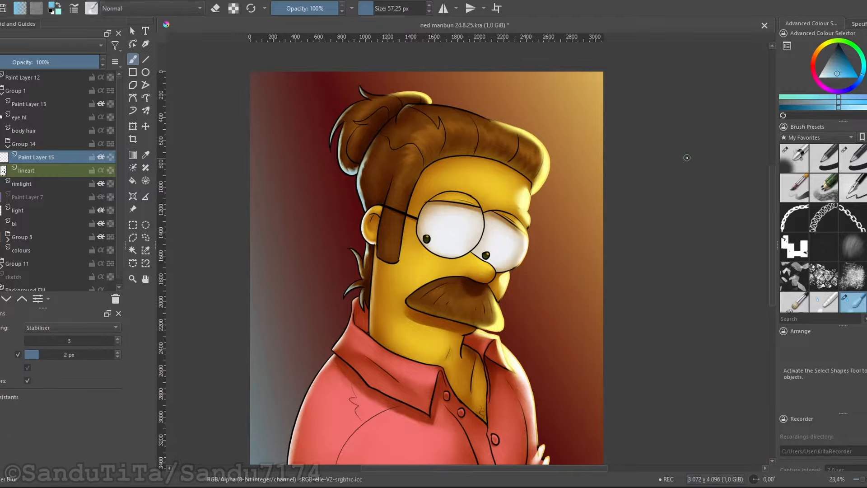
Step: Tint the outlines of the bun and back of the head light blue with a soft airbrush, and set the layer's opacity to 50%
{"action": "left_click", "coordinate": [790, 157]}
{"action": "left_click_drag", "start_coordinate": [354, 112], "coordinate": [361, 172]}
{"action": "scroll", "coordinate": [361, 173], "scroll_direction": "up", "scroll_amount": 2}
{"action": "mouse_move", "coordinate": [345, 142]}
{"action": "left_mouse_down", "text": "shift"}
{"action": "mouse_move", "coordinate": [380, 142]}
{"action": "mouse_move", "coordinate": [334, 228]}
{"action": "left_mouse_up", "text": "shift"}
{"action": "left_click_drag", "start_coordinate": [354, 282], "coordinate": [348, 64]}
{"action": "scroll", "coordinate": [348, 193], "scroll_direction": "down", "scroll_amount": 2}
{"action": "left_click_drag", "start_coordinate": [310, 225], "coordinate": [321, 225], "text": "shift"}
{"action": "mouse_move", "coordinate": [327, 170]}
{"action": "left_mouse_down"}
{"action": "mouse_move", "coordinate": [346, 94]}
{"action": "mouse_move", "coordinate": [306, 290]}
{"action": "left_mouse_up"}
{"action": "scroll", "coordinate": [306, 289], "scroll_direction": "down", "scroll_amount": 3}
{"action": "left_click", "coordinate": [31, 62]}
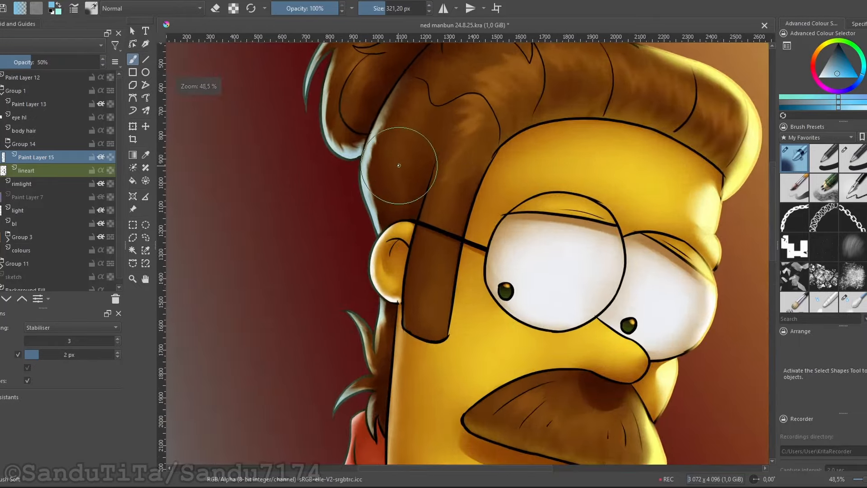
Step: Add a paint layer above Group 3, choose an orange-brown colour and give the layer a darkening blending mode
{"action": "scroll", "coordinate": [178, 200], "scroll_direction": "down", "scroll_amount": 3}
{"action": "left_click", "coordinate": [22, 238]}
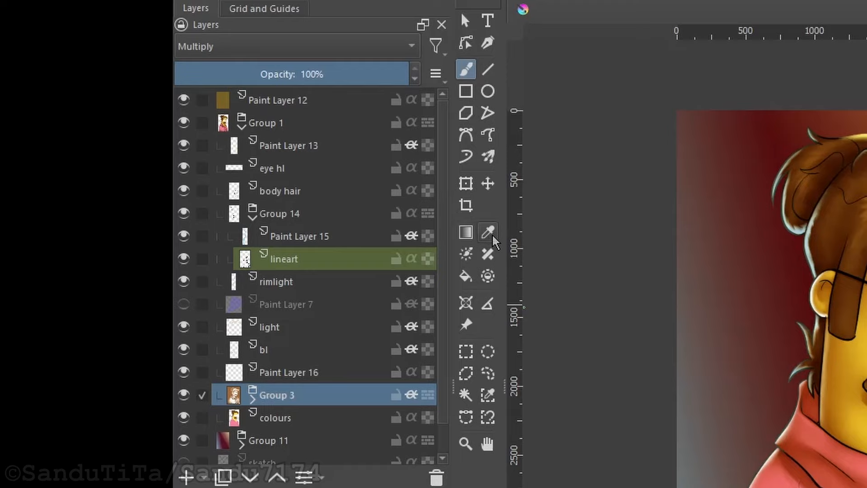
{"action": "left_click", "coordinate": [491, 235]}
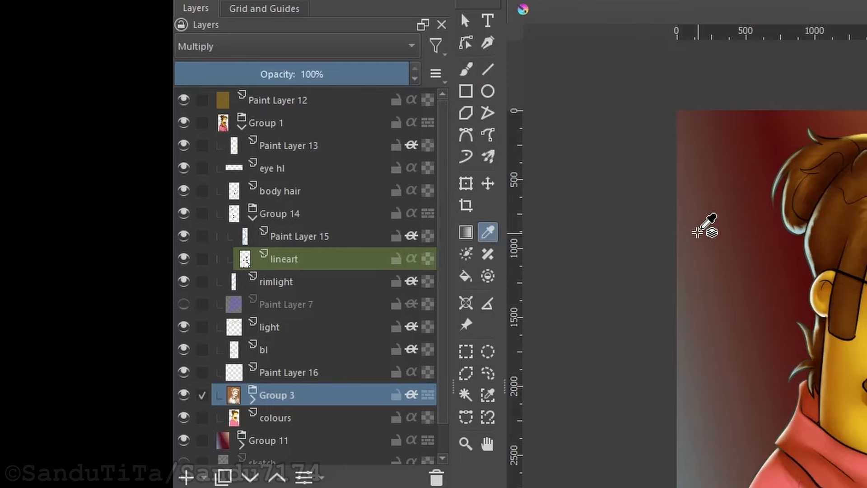
{"action": "left_click", "coordinate": [284, 379]}
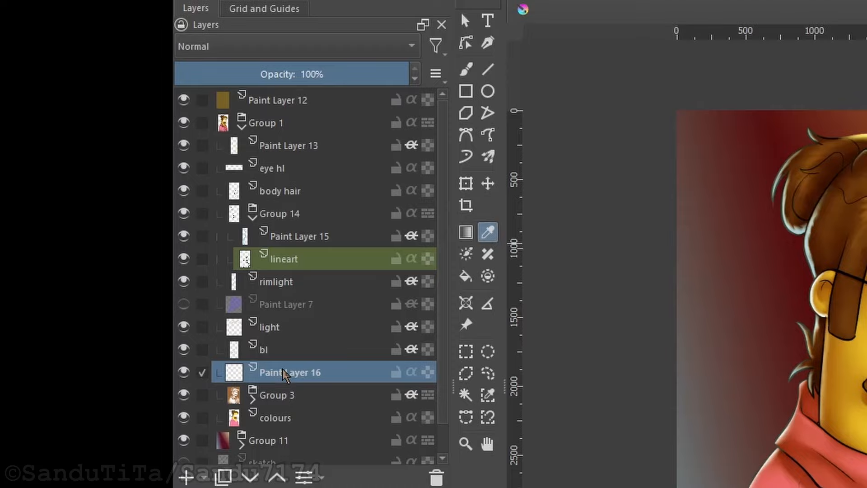
{"action": "left_click", "coordinate": [251, 49]}
{"action": "left_click", "coordinate": [226, 184]}
{"action": "key", "text": "b"}
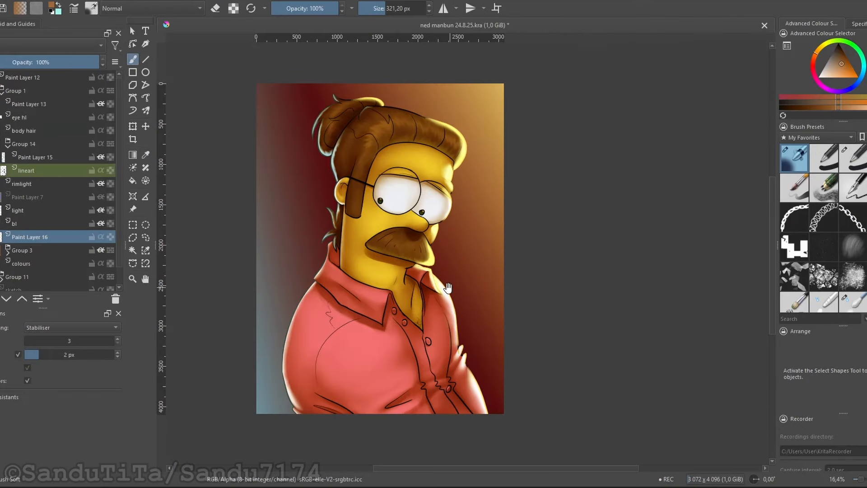
{"action": "scroll", "coordinate": [834, 472], "scroll_direction": "up", "scroll_amount": 2}
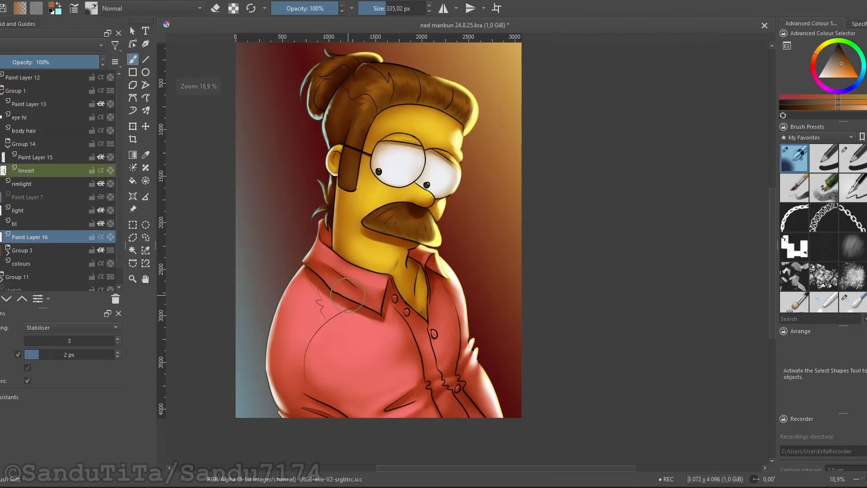
{"action": "mouse_move", "coordinate": [343, 293]}
{"action": "left_mouse_down"}
{"action": "mouse_move", "coordinate": [312, 273]}
{"action": "mouse_move", "coordinate": [380, 315]}
{"action": "left_mouse_up"}
{"action": "key", "text": "ctrl+z"}
{"action": "left_click_drag", "start_coordinate": [334, 181], "coordinate": [444, 186]}
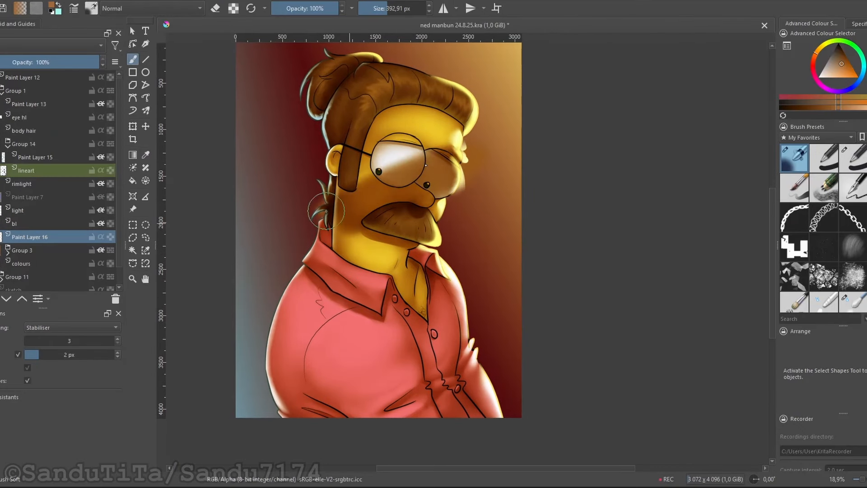
{"action": "key", "text": "ctrl+z"}
Step: Enable Inherit Alpha on the new layer and airbrush orange-brown shading under the collar and across the shirt's darker side and lower edge
{"action": "left_click", "coordinate": [100, 237]}
{"action": "left_click_drag", "start_coordinate": [316, 280], "coordinate": [384, 316]}
{"action": "scroll", "coordinate": [395, 316], "scroll_direction": "up", "scroll_amount": 1}
{"action": "left_click_drag", "start_coordinate": [474, 370], "coordinate": [434, 321]}
{"action": "scroll", "coordinate": [433, 321], "scroll_direction": "down", "scroll_amount": 2}
{"action": "mouse_move", "coordinate": [393, 307]}
{"action": "left_mouse_down"}
{"action": "mouse_move", "coordinate": [393, 324]}
{"action": "mouse_move", "coordinate": [418, 311]}
{"action": "left_mouse_up"}
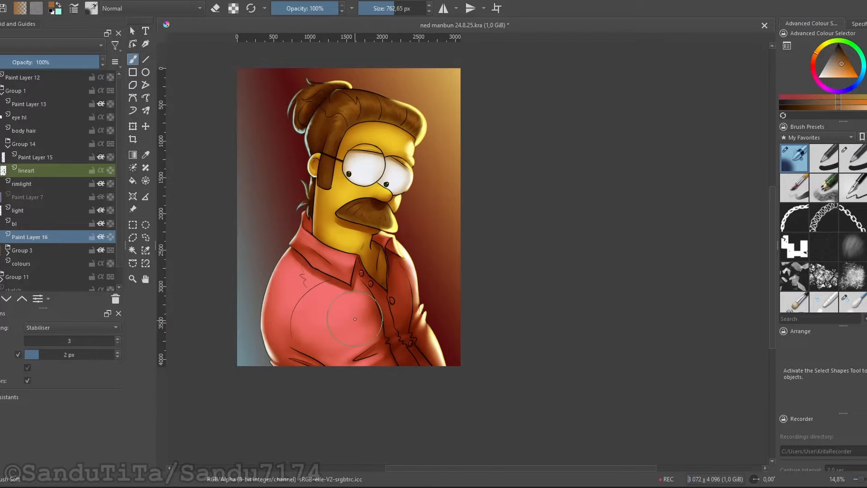
{"action": "left_click_drag", "start_coordinate": [343, 338], "coordinate": [294, 341]}
Step: Airbrush orange-brown shading onto the neck, the hair and the face, and toggle the shading layer to compare the result
{"action": "scroll", "coordinate": [300, 313], "scroll_direction": "down", "scroll_amount": 2}
{"action": "scroll", "coordinate": [295, 206], "scroll_direction": "up", "scroll_amount": 5}
{"action": "left_click_drag", "start_coordinate": [353, 258], "coordinate": [333, 282]}
{"action": "mouse_move", "coordinate": [348, 242]}
{"action": "left_mouse_down"}
{"action": "mouse_move", "coordinate": [340, 310]}
{"action": "mouse_move", "coordinate": [322, 180]}
{"action": "left_mouse_up"}
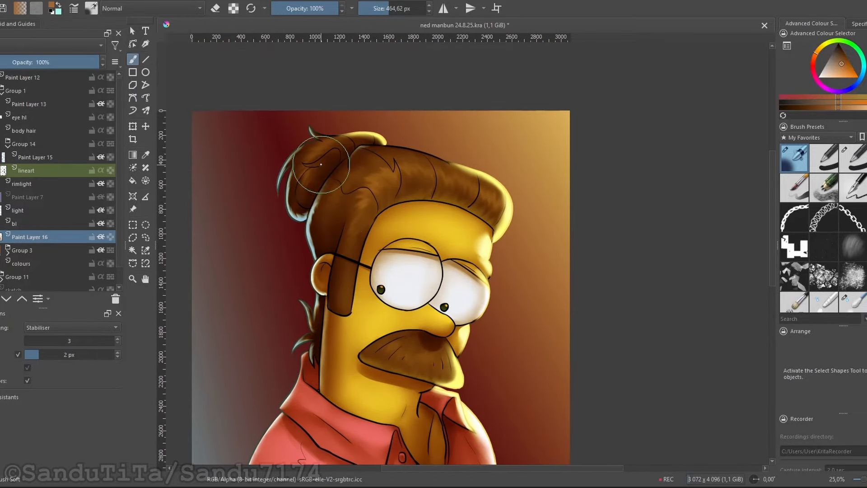
{"action": "left_click_drag", "start_coordinate": [404, 340], "coordinate": [427, 296]}
{"action": "mouse_move", "coordinate": [427, 296]}
{"action": "left_mouse_down"}
{"action": "mouse_move", "coordinate": [371, 296]}
{"action": "mouse_move", "coordinate": [386, 354]}
{"action": "left_mouse_up"}
{"action": "scroll", "coordinate": [386, 354], "scroll_direction": "up", "scroll_amount": 1}
{"action": "scroll", "coordinate": [387, 355], "scroll_direction": "down", "scroll_amount": 3}
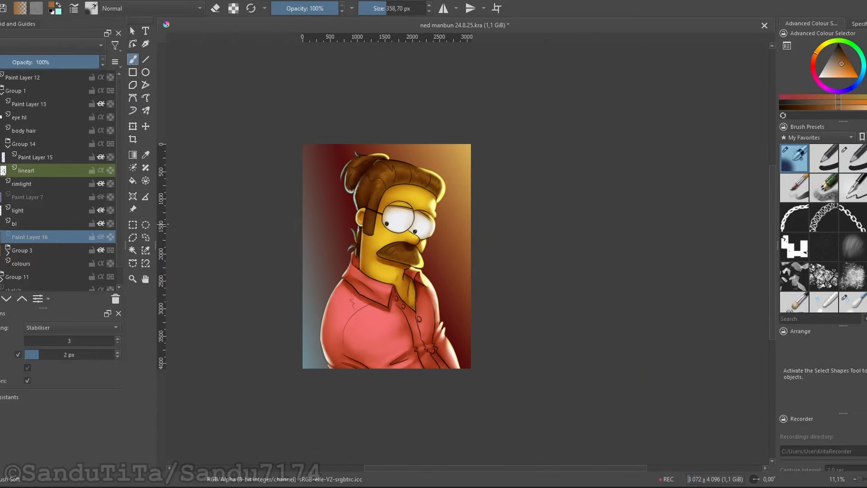
{"action": "left_click", "coordinate": [100, 237]}
{"action": "left_click", "coordinate": [100, 237]}
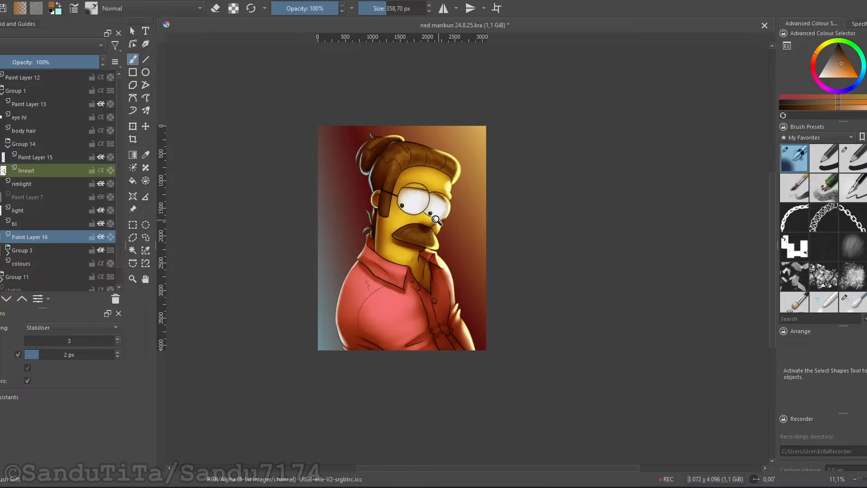
Step: Add a layer named light above the shading, with Inherit Alpha, Soft Light blending at 100% opacity and a light orange colour
{"action": "scroll", "coordinate": [397, 286], "scroll_direction": "down", "scroll_amount": 3}
{"action": "scroll", "coordinate": [453, 218], "scroll_direction": "up", "scroll_amount": 4}
{"action": "scroll", "coordinate": [453, 218], "scroll_direction": "up", "scroll_amount": 1}
{"action": "key", "text": "Insert"}
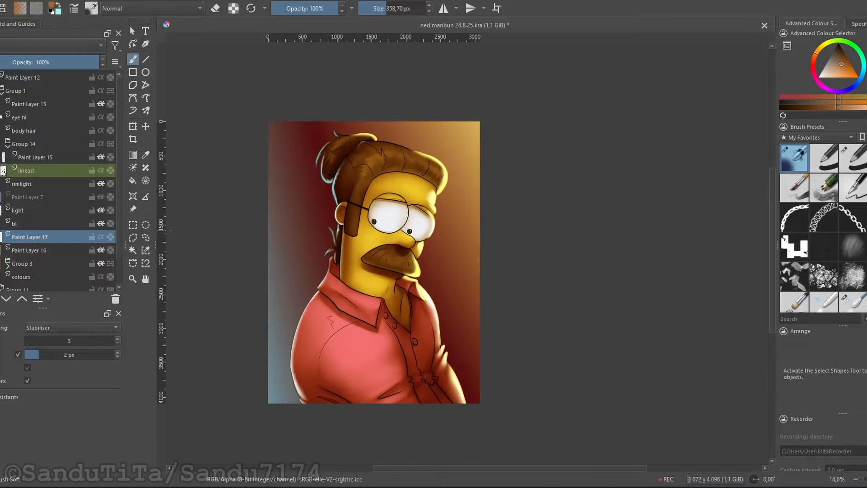
{"action": "left_click", "coordinate": [48, 210]}
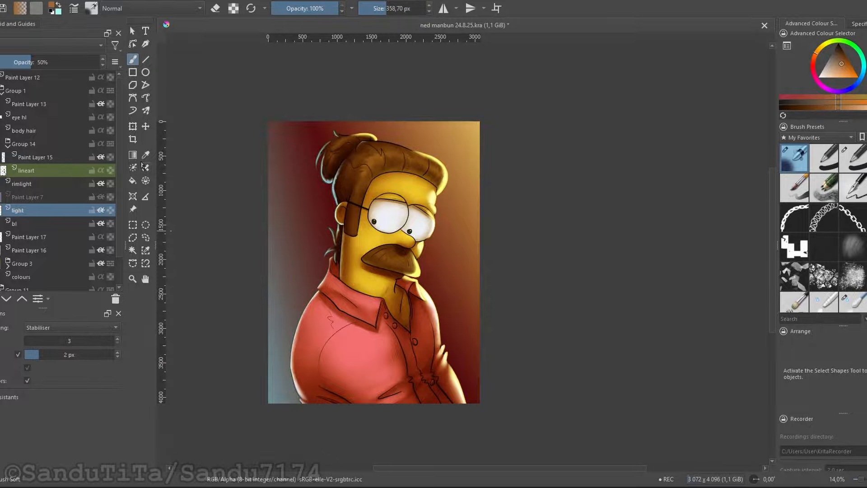
Step: Airbrush light-orange highlights onto the hair, face, neck and shirt on the Soft Light layer, varying the brush size
{"action": "scroll", "coordinate": [409, 154], "scroll_direction": "up", "scroll_amount": 4}
{"action": "scroll", "coordinate": [409, 153], "scroll_direction": "down", "scroll_amount": 1}
{"action": "scroll", "coordinate": [409, 153], "scroll_direction": "up", "scroll_amount": 1}
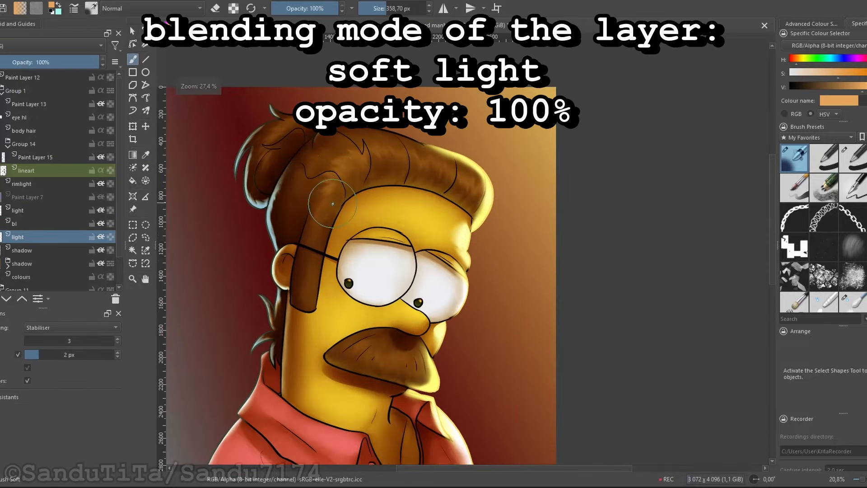
{"action": "mouse_move", "coordinate": [380, 257]}
{"action": "left_mouse_down"}
{"action": "mouse_move", "coordinate": [380, 230]}
{"action": "mouse_move", "coordinate": [410, 232]}
{"action": "mouse_move", "coordinate": [366, 258]}
{"action": "mouse_move", "coordinate": [398, 255]}
{"action": "left_mouse_up"}
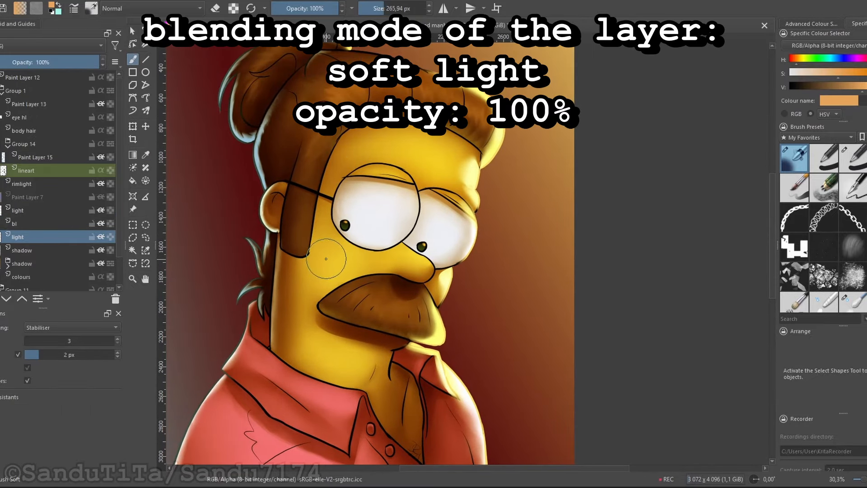
{"action": "scroll", "coordinate": [326, 258], "scroll_direction": "down", "scroll_amount": 2}
{"action": "scroll", "coordinate": [332, 252], "scroll_direction": "up", "scroll_amount": 2}
{"action": "scroll", "coordinate": [336, 248], "scroll_direction": "down", "scroll_amount": 3}
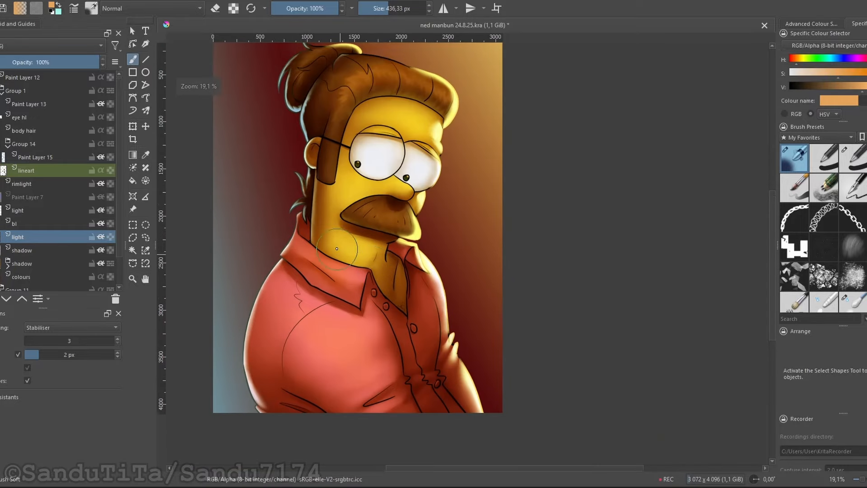
{"action": "scroll", "coordinate": [337, 248], "scroll_direction": "down", "scroll_amount": 1}
{"action": "scroll", "coordinate": [337, 248], "scroll_direction": "up", "scroll_amount": 1}
{"action": "scroll", "coordinate": [337, 248], "scroll_direction": "down", "scroll_amount": 1}
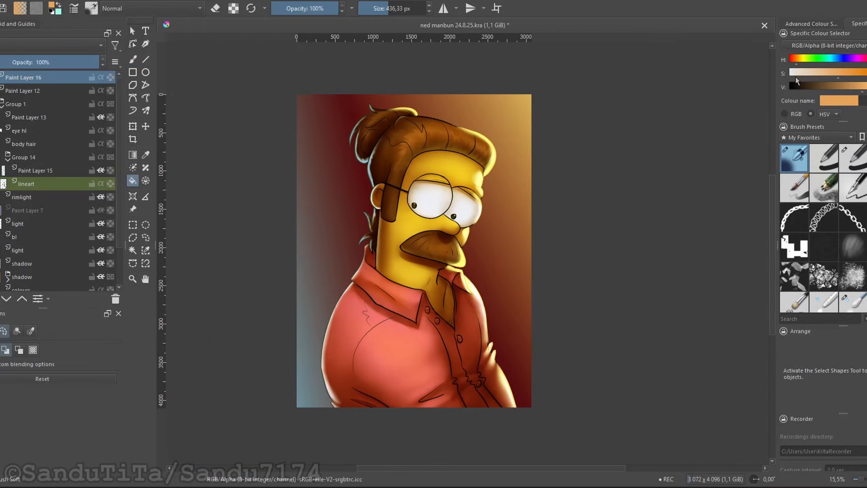
Step: Fill the new top paint layer with black and group it, with the CubeFractal brush and white as the painting colour
{"action": "key", "text": "d"}
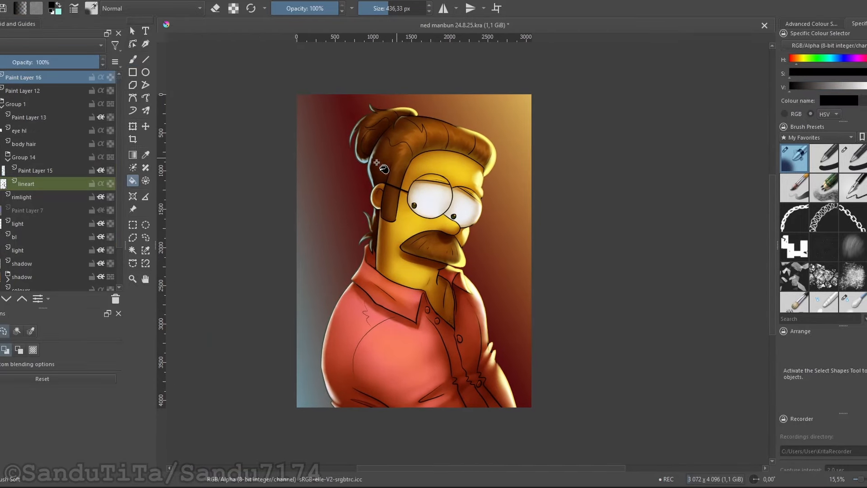
{"action": "left_click", "coordinate": [315, 257]}
{"action": "left_click", "coordinate": [802, 239]}
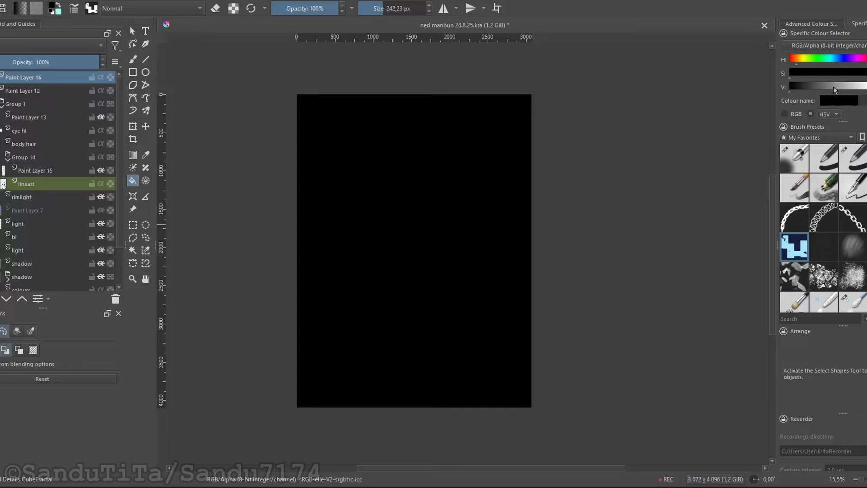
{"action": "key", "text": "x"}
{"action": "key", "text": "ctrl+g"}
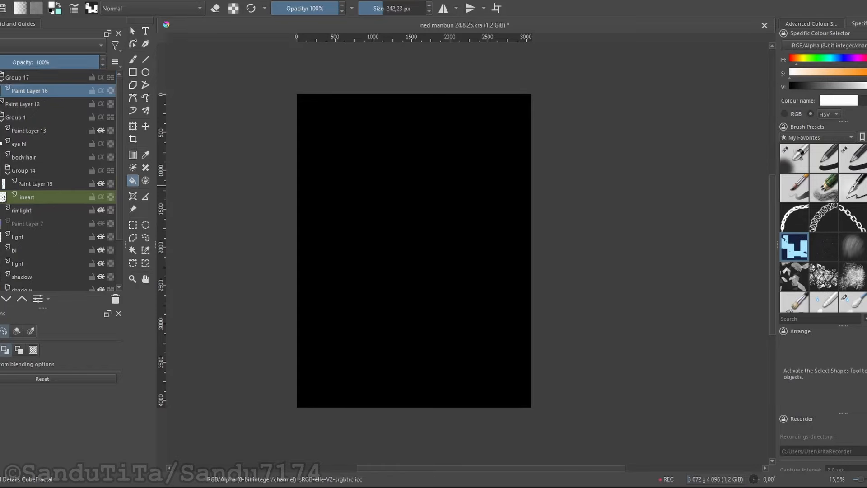
Step: Add a layer in the group and cover the canvas with diagonal strokes of white blocks, using a brush of about 496 px
{"action": "key", "text": "Insert"}
{"action": "key", "text": "b"}
{"action": "left_click_drag", "start_coordinate": [259, 188], "coordinate": [278, 188], "text": "shift"}
{"action": "left_click_drag", "start_coordinate": [302, 137], "coordinate": [366, 97]}
{"action": "left_click_drag", "start_coordinate": [300, 198], "coordinate": [451, 101]}
{"action": "left_click_drag", "start_coordinate": [301, 271], "coordinate": [526, 147]}
{"action": "left_click_drag", "start_coordinate": [299, 384], "coordinate": [526, 246]}
{"action": "left_click_drag", "start_coordinate": [402, 338], "coordinate": [524, 260]}
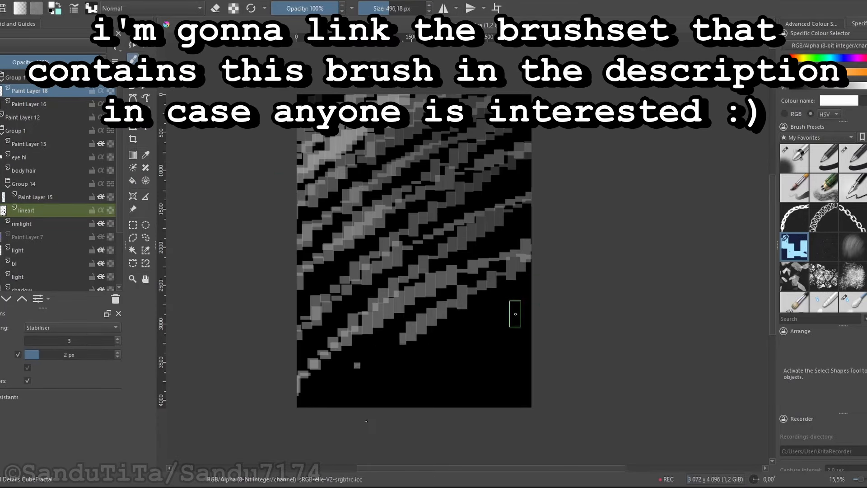
{"action": "left_click_drag", "start_coordinate": [316, 401], "coordinate": [526, 289]}
{"action": "left_click_drag", "start_coordinate": [361, 405], "coordinate": [528, 361]}
{"action": "left_click_drag", "start_coordinate": [301, 294], "coordinate": [528, 361]}
{"action": "left_click_drag", "start_coordinate": [300, 181], "coordinate": [529, 244]}
{"action": "left_click_drag", "start_coordinate": [398, 106], "coordinate": [528, 135]}
Step: Merge the block strokes into the black layer and take the merged layer out of its group
{"action": "key", "text": "ctrl+e"}
{"action": "left_click", "coordinate": [10, 80]}
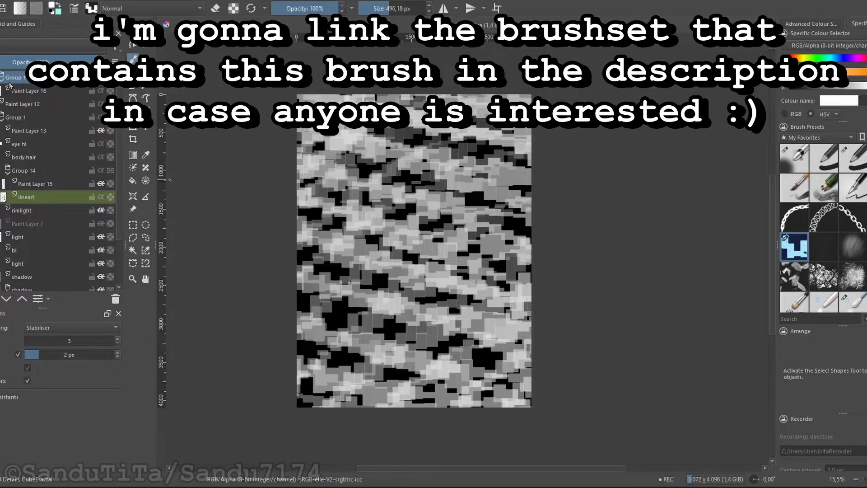
{"action": "right_click", "coordinate": [11, 86]}
{"action": "mouse_move", "coordinate": [68, 185]}
{"action": "left_click", "coordinate": [203, 198]}
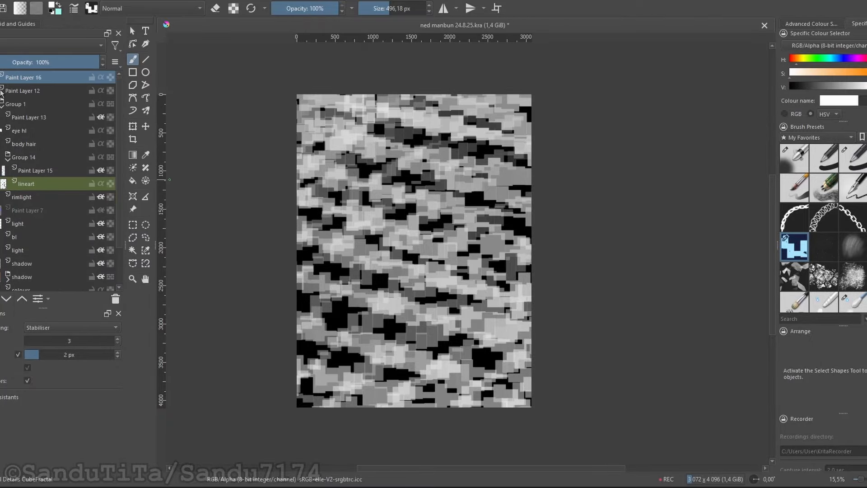
Step: Enlarge the block brush to about 975 px and paint black blocks over the pattern's upper left and lower areas
{"action": "left_click_drag", "start_coordinate": [343, 199], "coordinate": [330, 210]}
{"action": "left_click_drag", "start_coordinate": [307, 190], "coordinate": [341, 190], "text": "shift"}
{"action": "mouse_move", "coordinate": [343, 189]}
{"action": "left_mouse_down"}
{"action": "mouse_move", "coordinate": [307, 339]}
{"action": "mouse_move", "coordinate": [470, 384]}
{"action": "mouse_move", "coordinate": [361, 158]}
{"action": "left_mouse_up"}
{"action": "left_click", "coordinate": [367, 139], "text": "ctrl"}
{"action": "left_click_drag", "start_coordinate": [406, 127], "coordinate": [301, 244]}
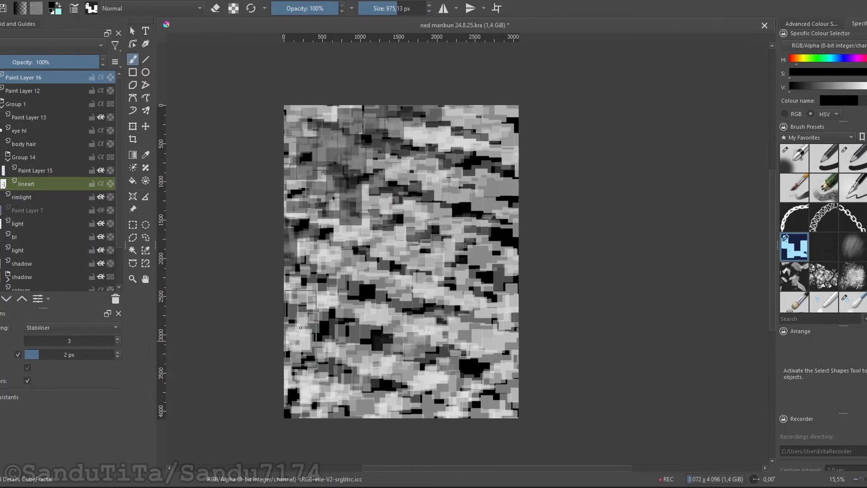
{"action": "mouse_move", "coordinate": [300, 327]}
{"action": "left_mouse_down"}
{"action": "mouse_move", "coordinate": [291, 428]}
{"action": "mouse_move", "coordinate": [390, 246]}
{"action": "mouse_move", "coordinate": [349, 99]}
{"action": "mouse_move", "coordinate": [371, 238]}
{"action": "mouse_move", "coordinate": [497, 334]}
{"action": "left_mouse_up"}
Step: Paint white blocks up the middle and along the right side of the pattern to break up the diagonal streaks
{"action": "key", "text": "x"}
{"action": "mouse_move", "coordinate": [407, 384]}
{"action": "left_mouse_down"}
{"action": "mouse_move", "coordinate": [316, 393]}
{"action": "mouse_move", "coordinate": [406, 303]}
{"action": "mouse_move", "coordinate": [454, 99]}
{"action": "mouse_move", "coordinate": [389, 167]}
{"action": "left_mouse_up"}
{"action": "scroll", "coordinate": [388, 209], "scroll_direction": "up", "scroll_amount": 2}
{"action": "scroll", "coordinate": [403, 209], "scroll_direction": "down", "scroll_amount": 4}
{"action": "scroll", "coordinate": [388, 182], "scroll_direction": "up", "scroll_amount": 1}
{"action": "mouse_move", "coordinate": [506, 154]}
{"action": "left_mouse_down"}
{"action": "mouse_move", "coordinate": [462, 136]}
{"action": "mouse_move", "coordinate": [471, 244]}
{"action": "left_mouse_up"}
Step: Switch back to black and paint darker blocks down the right part of the pattern with a brush of about 779 px
{"action": "key", "text": "x"}
{"action": "scroll", "coordinate": [447, 166], "scroll_direction": "up", "scroll_amount": 2}
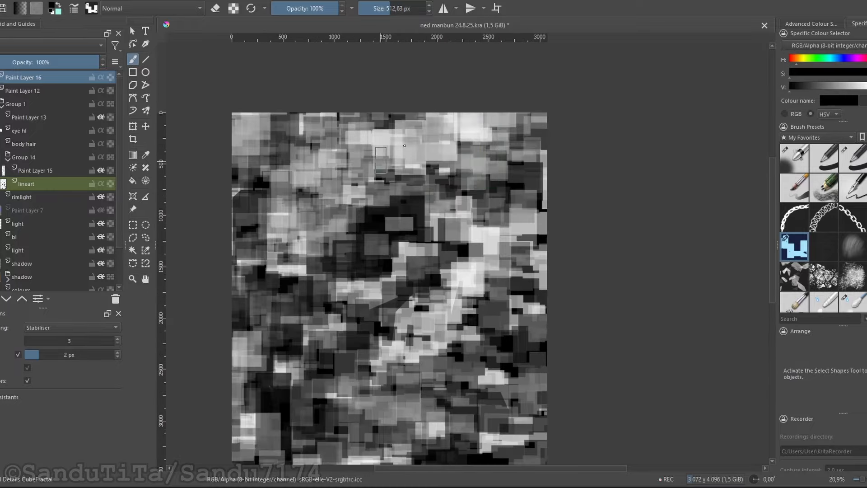
{"action": "scroll", "coordinate": [479, 115], "scroll_direction": "down", "scroll_amount": 2}
{"action": "left_click_drag", "start_coordinate": [447, 135], "coordinate": [466, 135]}
{"action": "mouse_move", "coordinate": [466, 136]}
{"action": "left_mouse_down"}
{"action": "mouse_move", "coordinate": [343, 145]}
{"action": "mouse_move", "coordinate": [334, 181]}
{"action": "mouse_move", "coordinate": [456, 407]}
{"action": "left_mouse_up"}
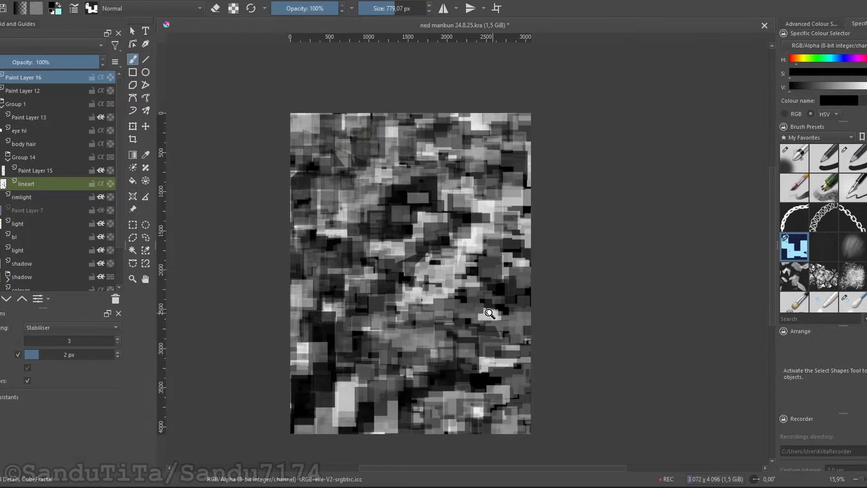
Step: Move the block-pattern layer between Group 1 and Group 11 and set its blending mode to Overlay
{"action": "scroll", "coordinate": [490, 313], "scroll_direction": "down", "scroll_amount": 1}
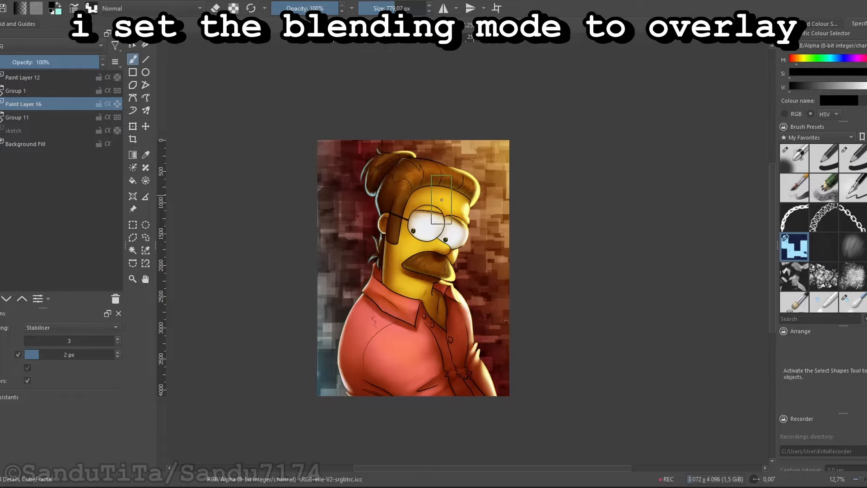
{"action": "scroll", "coordinate": [335, 294], "scroll_direction": "down", "scroll_amount": 3}
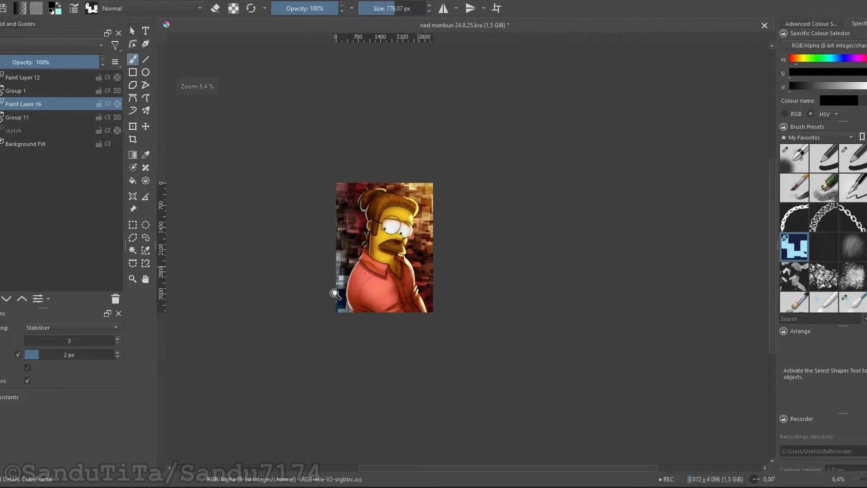
Step: Lower the block-pattern layer's opacity to 50% and save the file
{"action": "left_click_drag", "start_coordinate": [334, 293], "coordinate": [337, 234]}
{"action": "left_click_drag", "start_coordinate": [53, 62], "coordinate": [31, 62]}
{"action": "left_click_drag", "start_coordinate": [396, 251], "coordinate": [432, 258]}
{"action": "key", "text": "ctrl+s"}
{"action": "left_click_drag", "start_coordinate": [487, 260], "coordinate": [422, 266]}
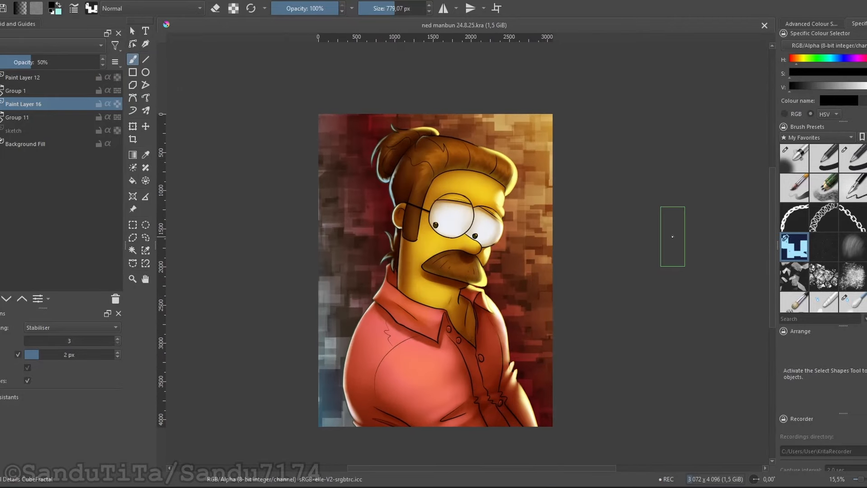
{"action": "scroll", "coordinate": [672, 236], "scroll_direction": "up", "scroll_amount": 2}
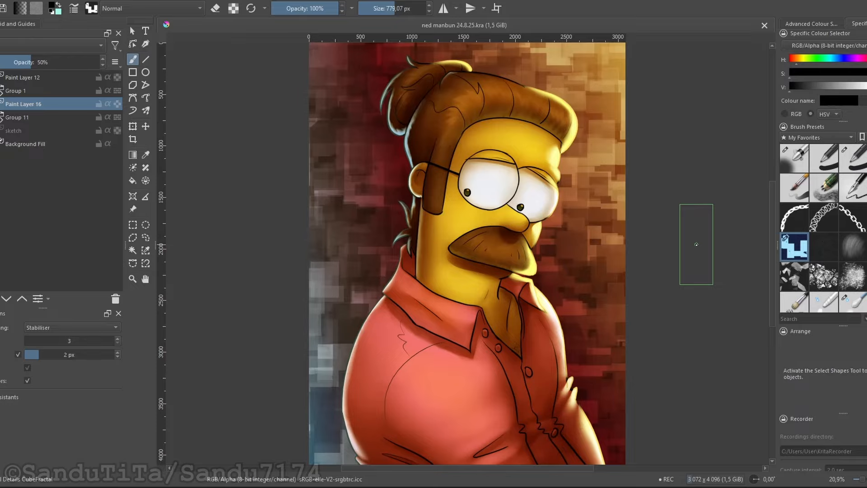